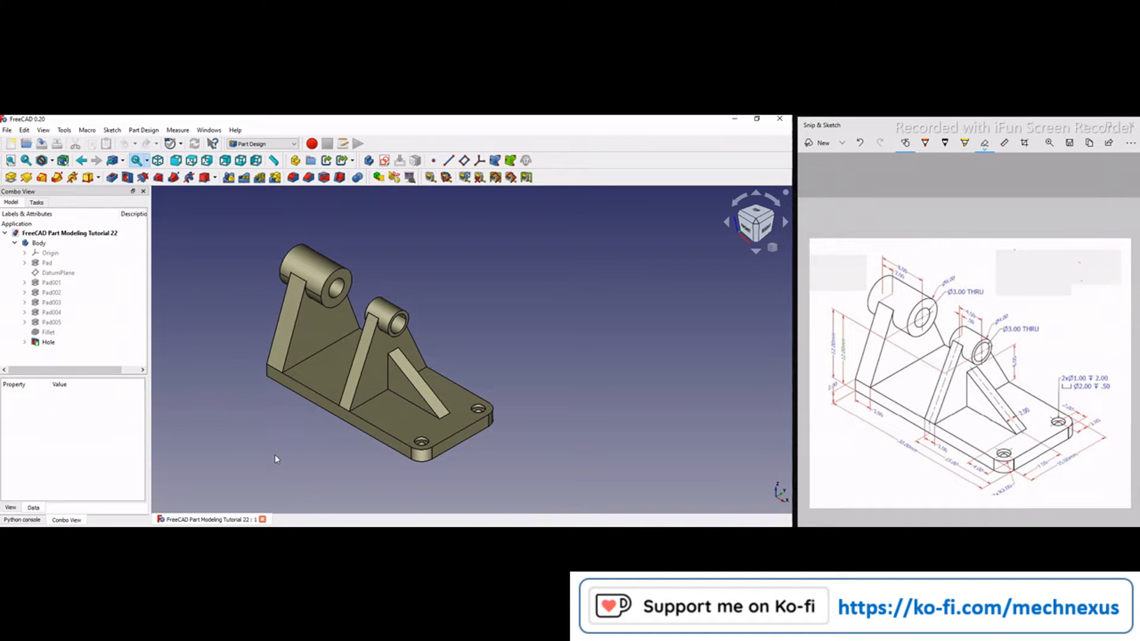
- Close the finished model, create a new document and add a body to it
{"action": "left_click", "coordinate": [262, 519]}
{"action": "left_click", "coordinate": [10, 144]}
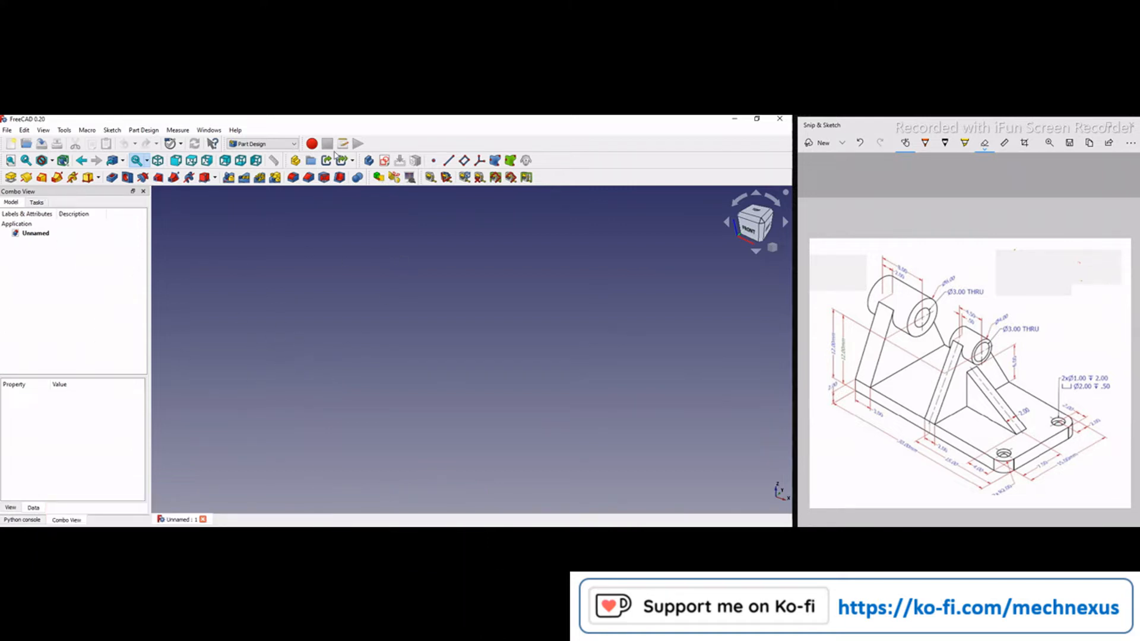
{"action": "left_click", "coordinate": [368, 161]}
{"action": "left_click", "coordinate": [39, 243]}
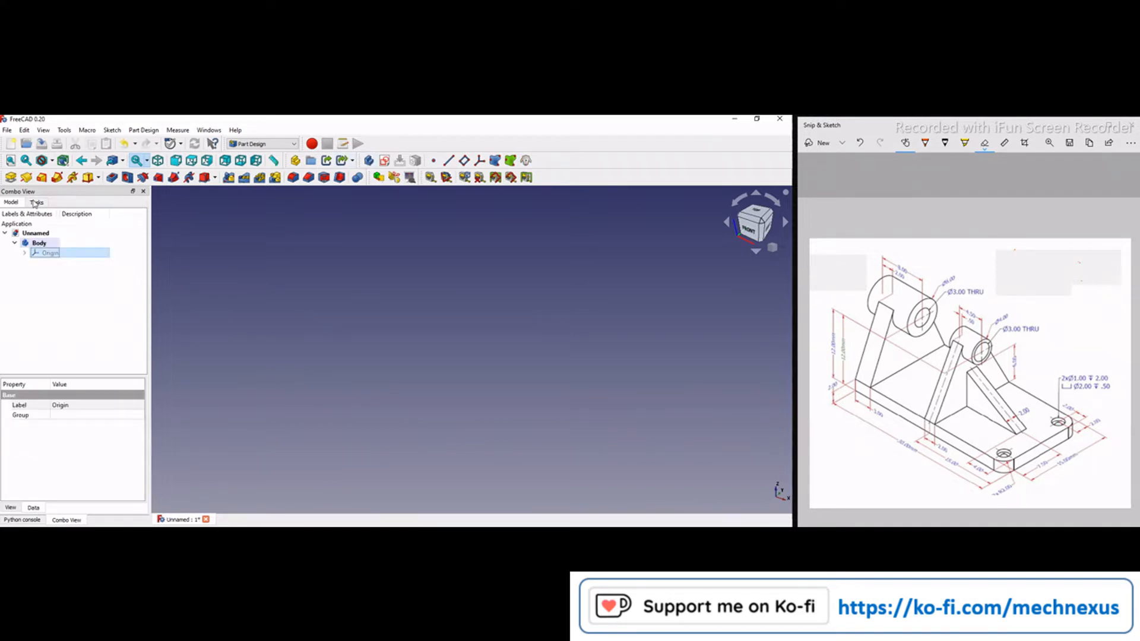
- Start a new sketch on the body's XY plane
{"action": "left_click", "coordinate": [36, 203]}
{"action": "left_click", "coordinate": [11, 202]}
{"action": "left_click", "coordinate": [38, 253]}
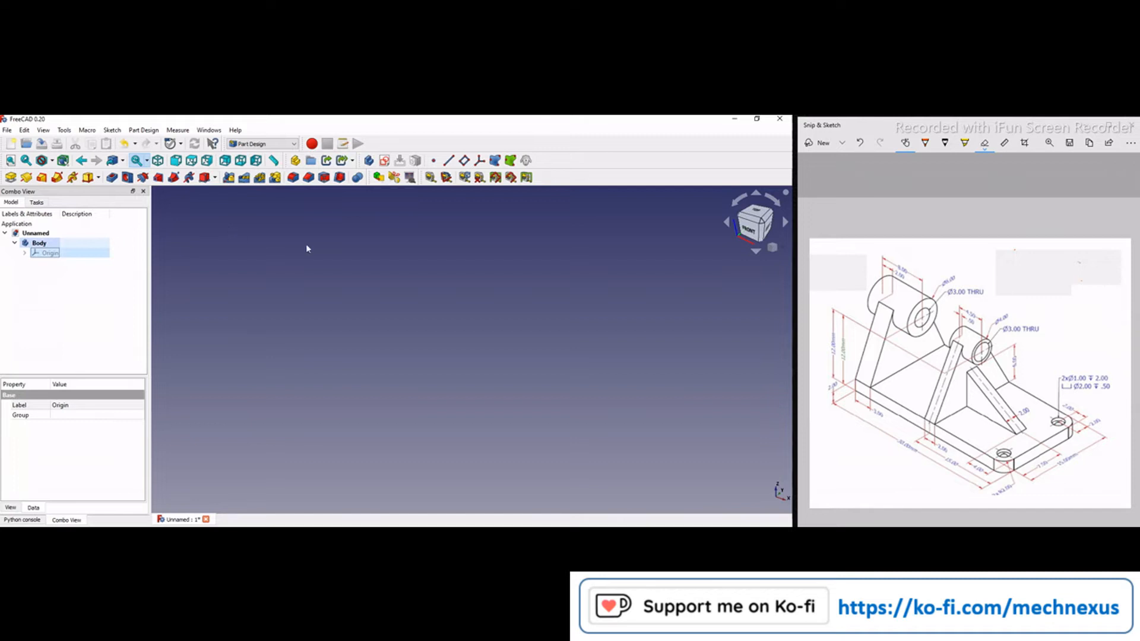
{"action": "left_click", "coordinate": [384, 161]}
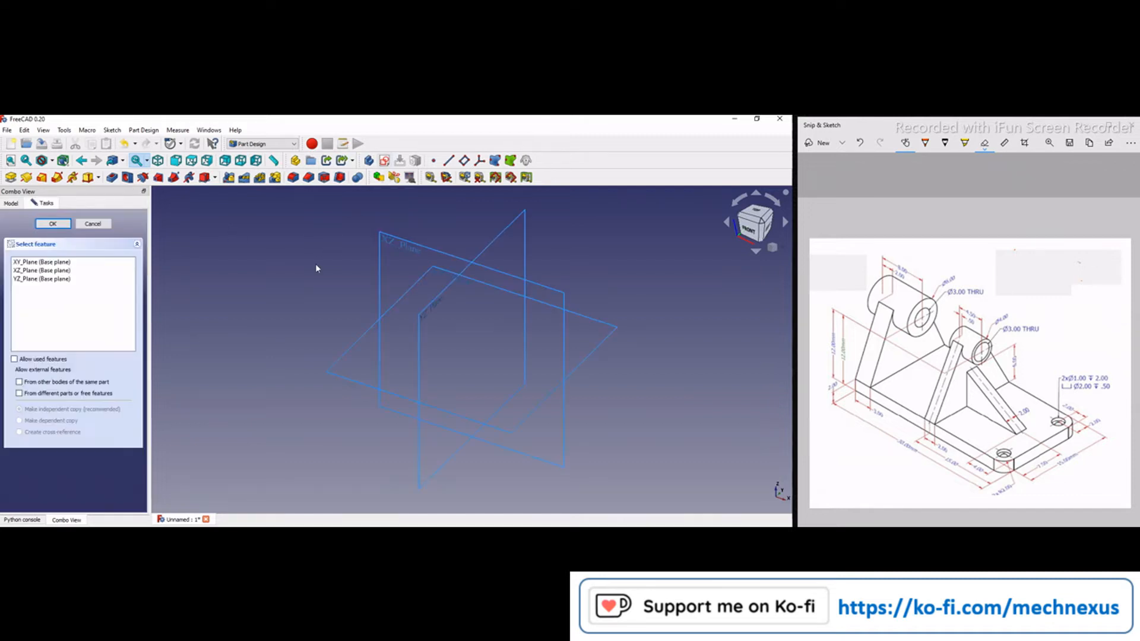
{"action": "left_click", "coordinate": [445, 274]}
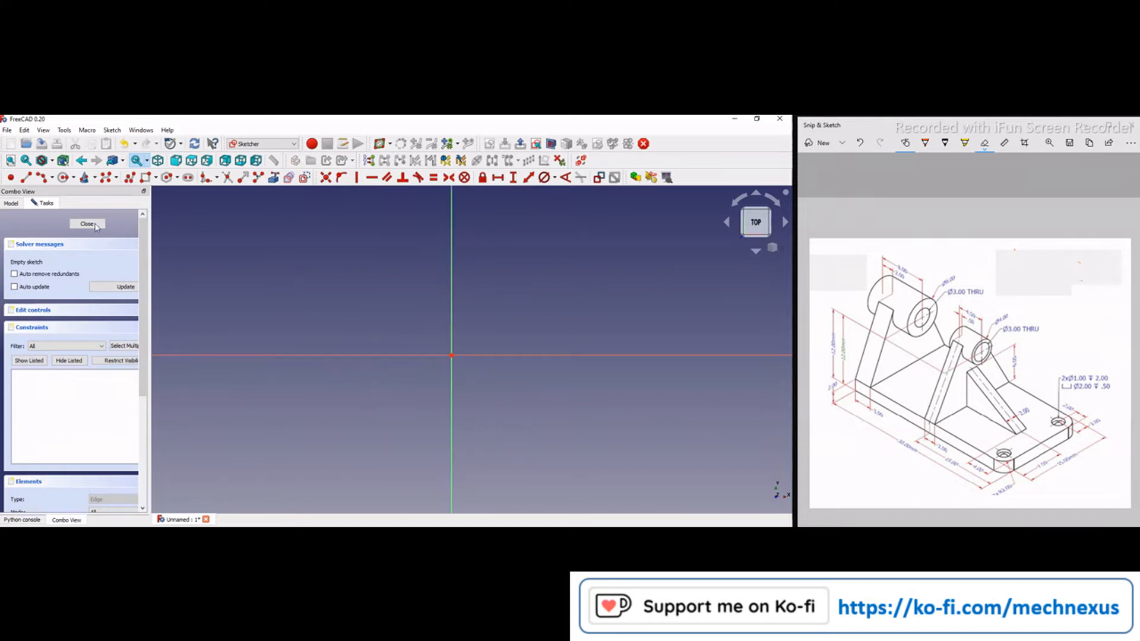
- Sketch a rectangle enclosing the origin as the outline of the base plate
{"action": "left_click", "coordinate": [146, 177]}
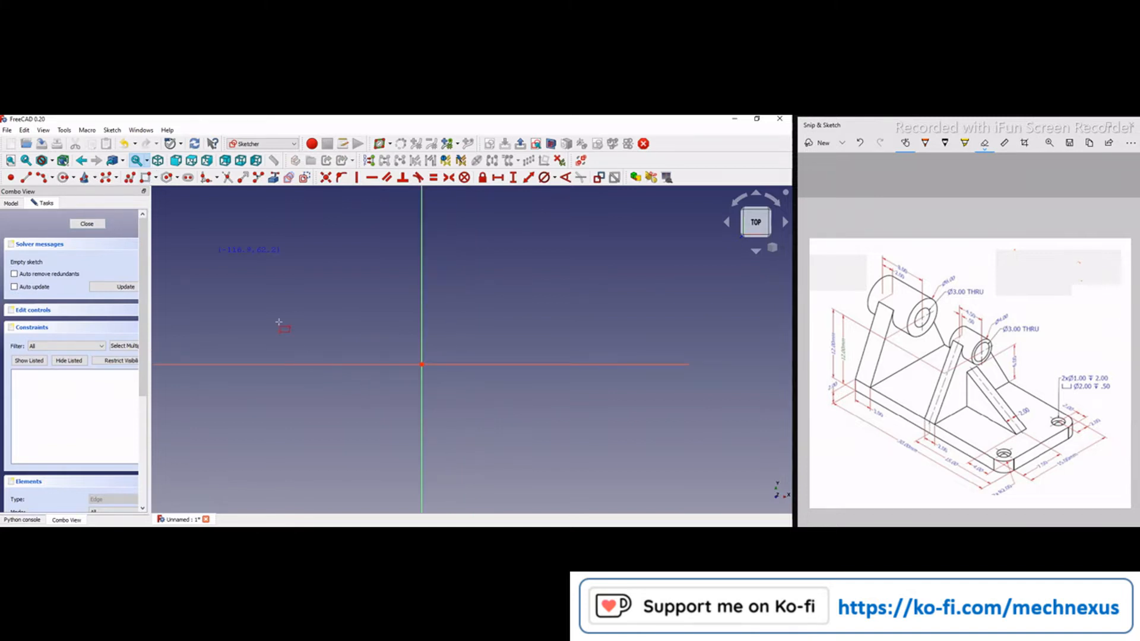
{"action": "left_click", "coordinate": [251, 299]}
{"action": "left_click", "coordinate": [519, 406]}
{"action": "left_click", "coordinate": [608, 453]}
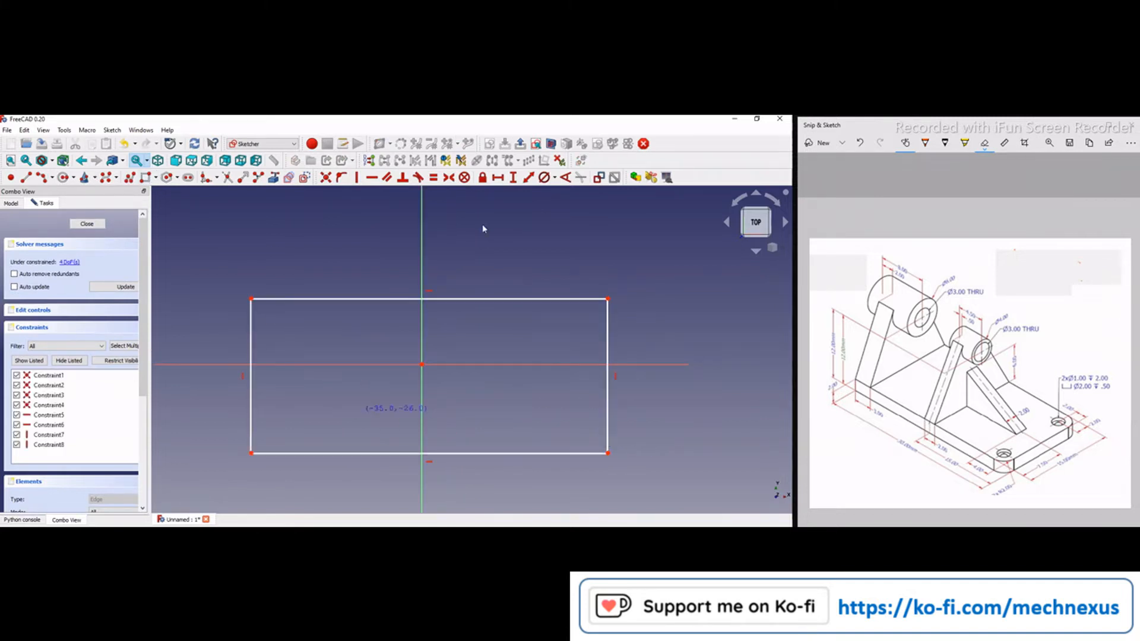
- Make two opposite rectangle corners symmetric about the origin and stretch the rectangle to about 232 by 108 mm
{"action": "left_click", "coordinate": [449, 178]}
{"action": "left_click", "coordinate": [251, 454]}
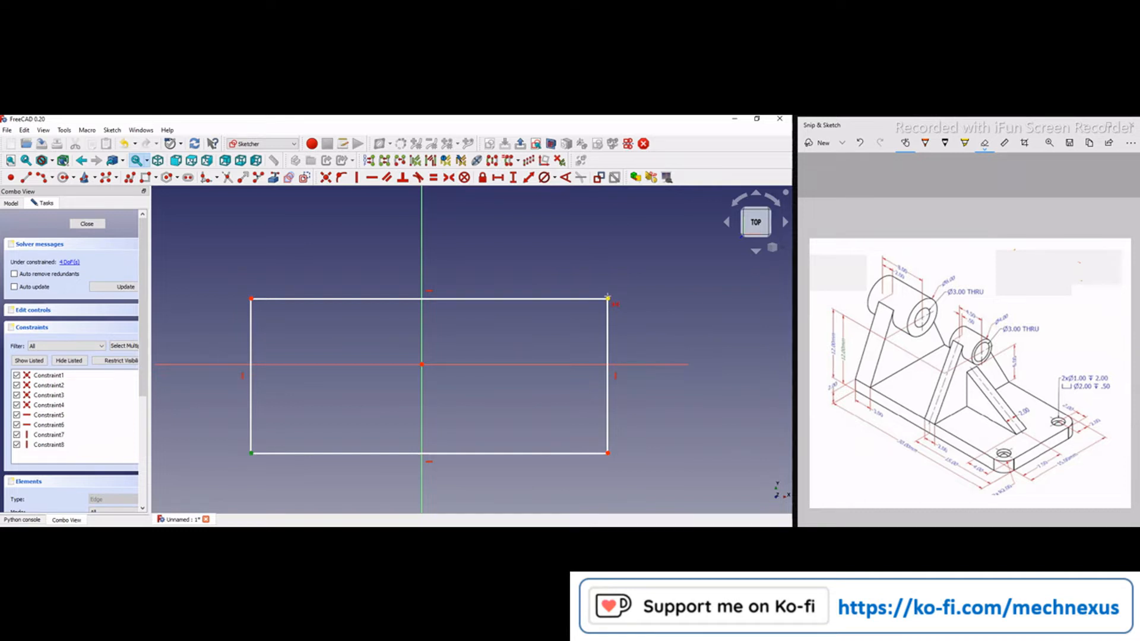
{"action": "left_click", "coordinate": [422, 365]}
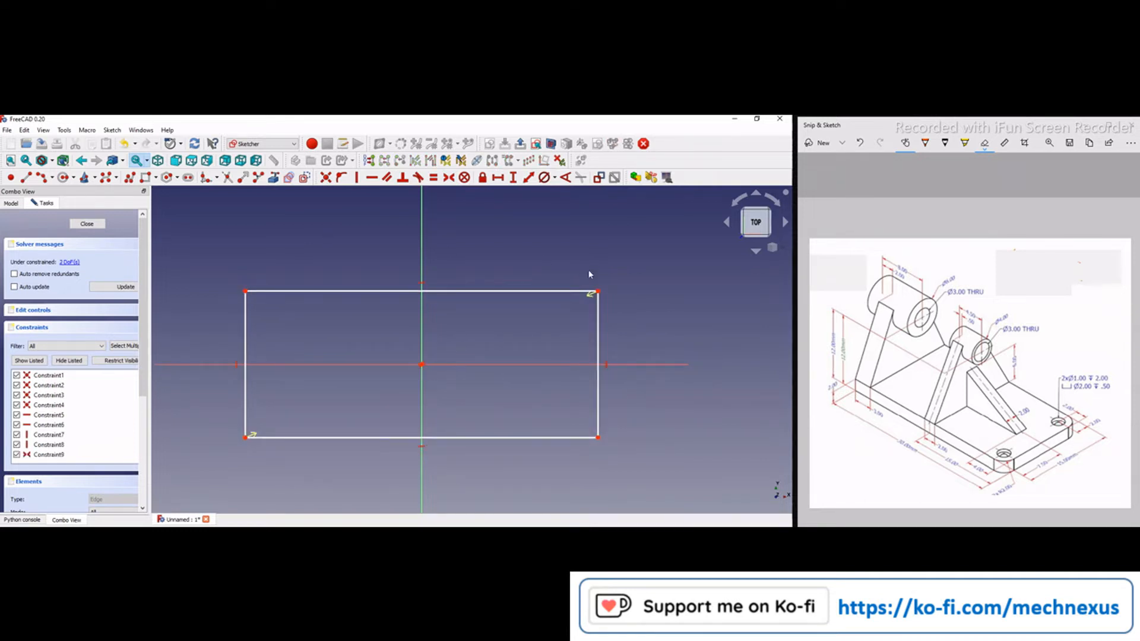
{"action": "left_click_drag", "start_coordinate": [596, 295], "coordinate": [630, 268]}
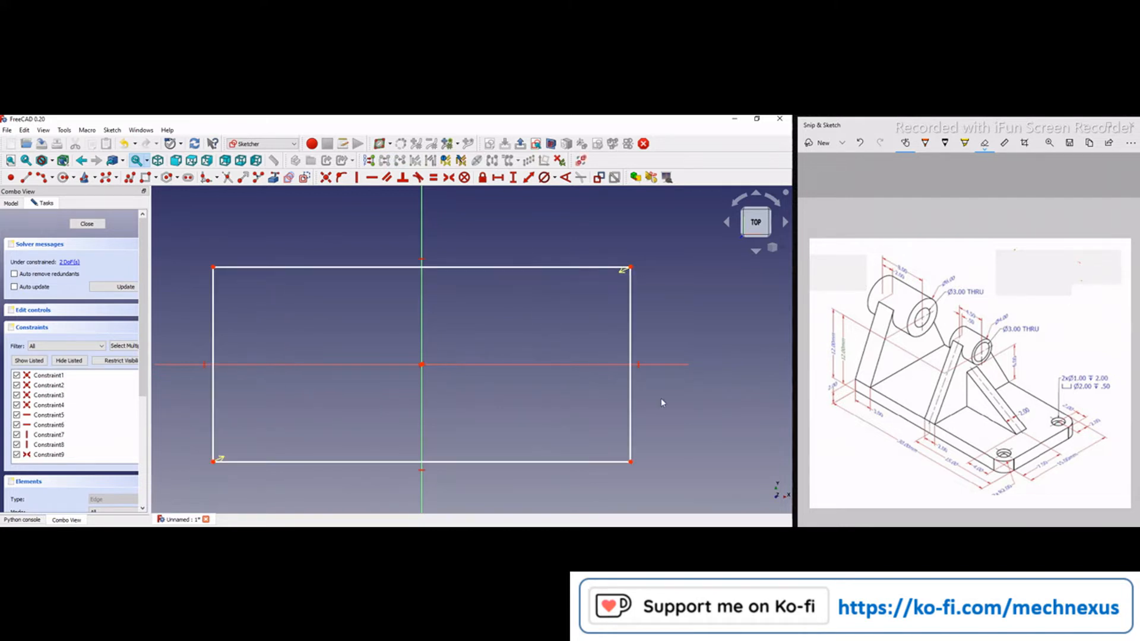
- Tick the 30 mm and 15 mm base dimensions on the reference drawing and constrain the rectangle's horizontal length to 30 mm
{"action": "left_click", "coordinate": [485, 463]}
{"action": "left_click", "coordinate": [868, 440]}
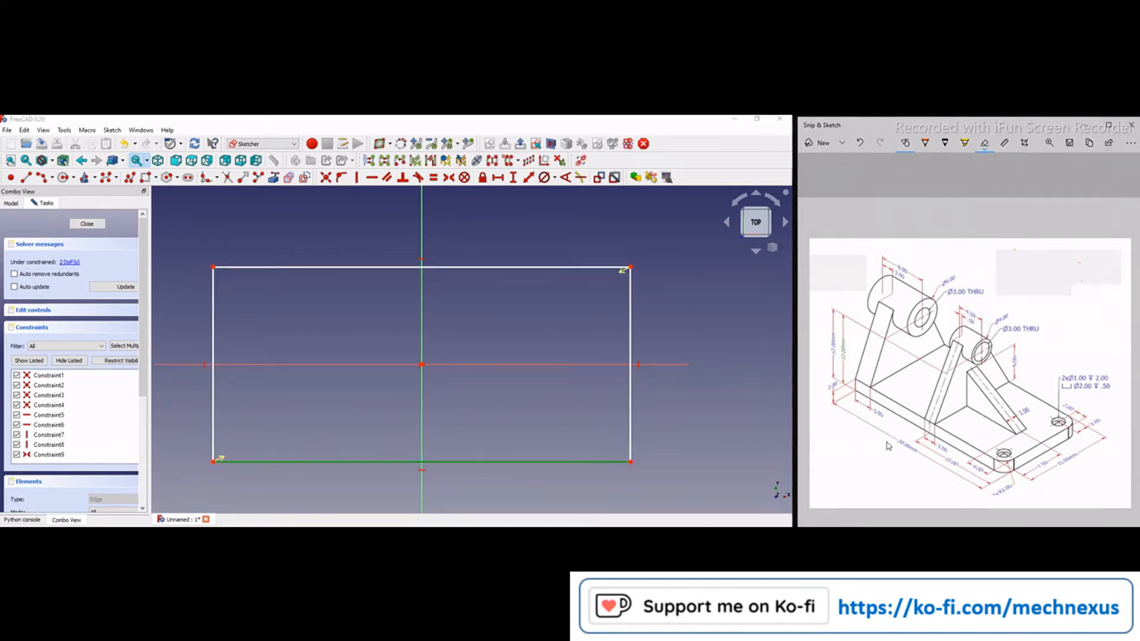
{"action": "left_click", "coordinate": [925, 143]}
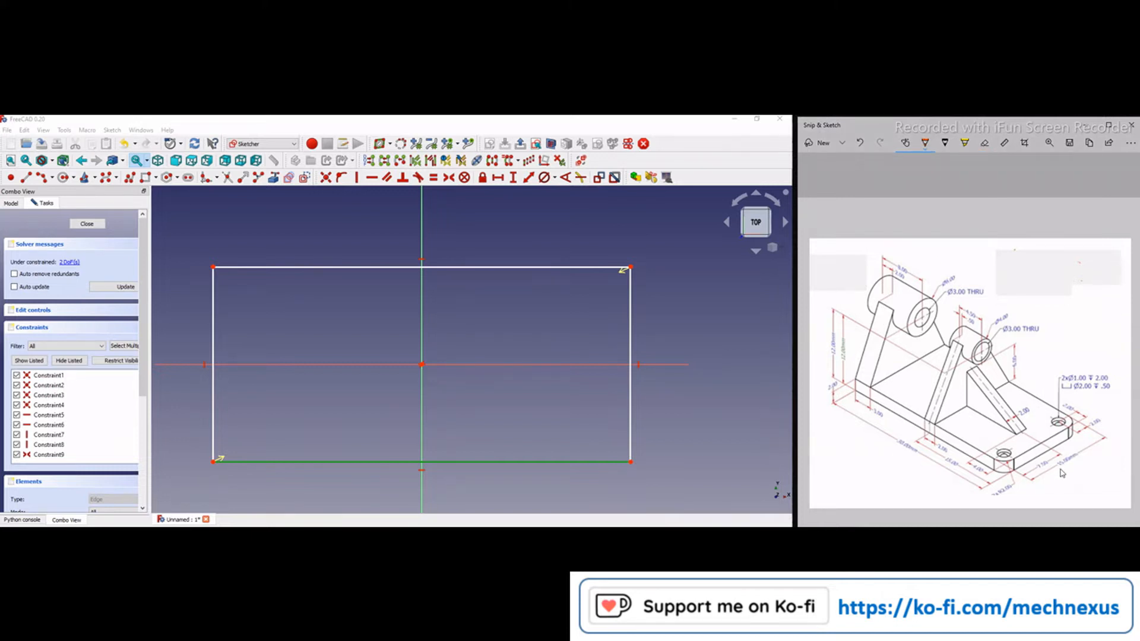
{"action": "left_click_drag", "start_coordinate": [1062, 470], "coordinate": [1074, 460]}
{"action": "left_click", "coordinate": [498, 177]}
{"action": "type", "text": "30"}
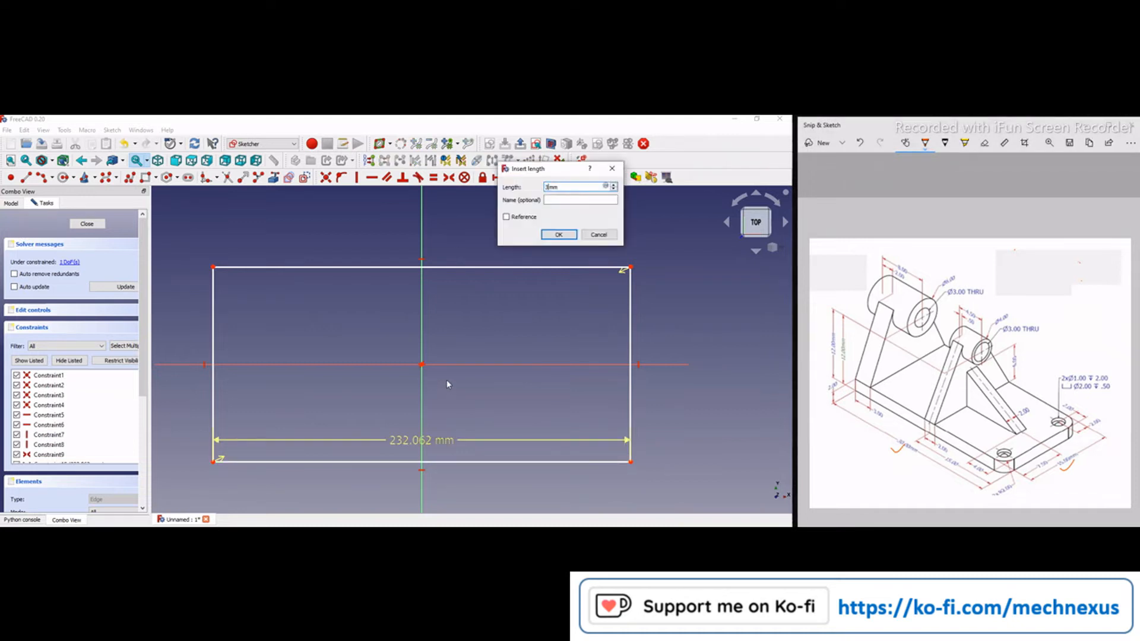
{"action": "key", "text": "Return"}
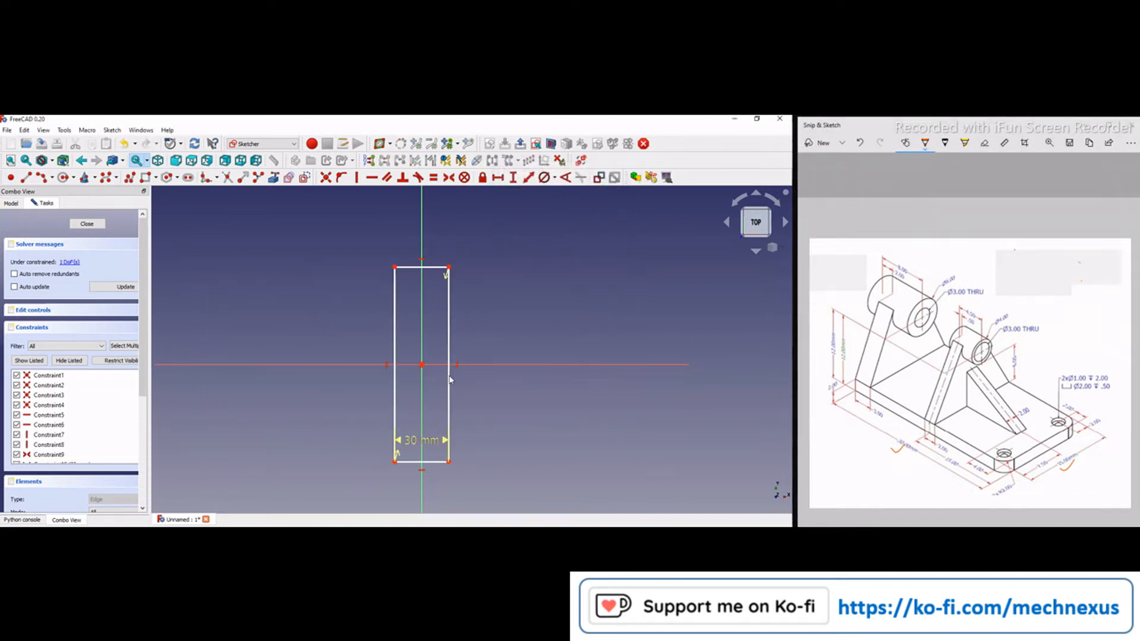
- Constrain the rectangle's vertical side to a length of 15 mm
{"action": "left_click", "coordinate": [450, 380]}
{"action": "left_click", "coordinate": [514, 177]}
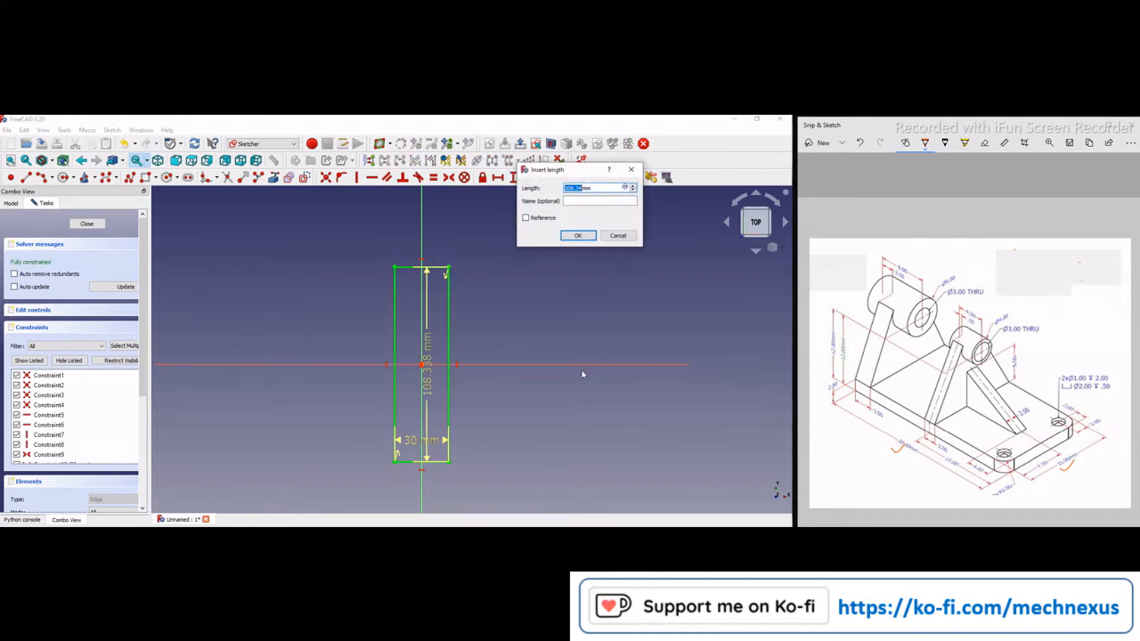
{"action": "type", "text": "15"}
{"action": "key", "text": "Return"}
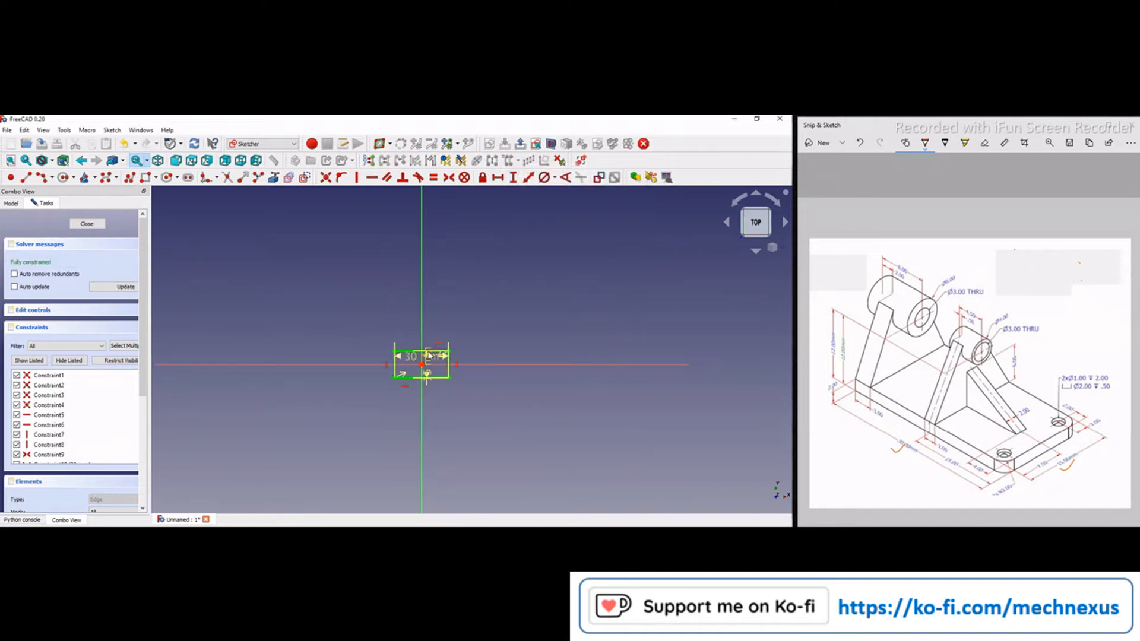
- Move the 30 mm and 15 mm dimensions outside the rectangle and finish the sketch
{"action": "scroll", "coordinate": [428, 355], "scroll_direction": "up", "scroll_amount": 5}
{"action": "scroll", "coordinate": [419, 368], "scroll_direction": "up", "scroll_amount": 1}
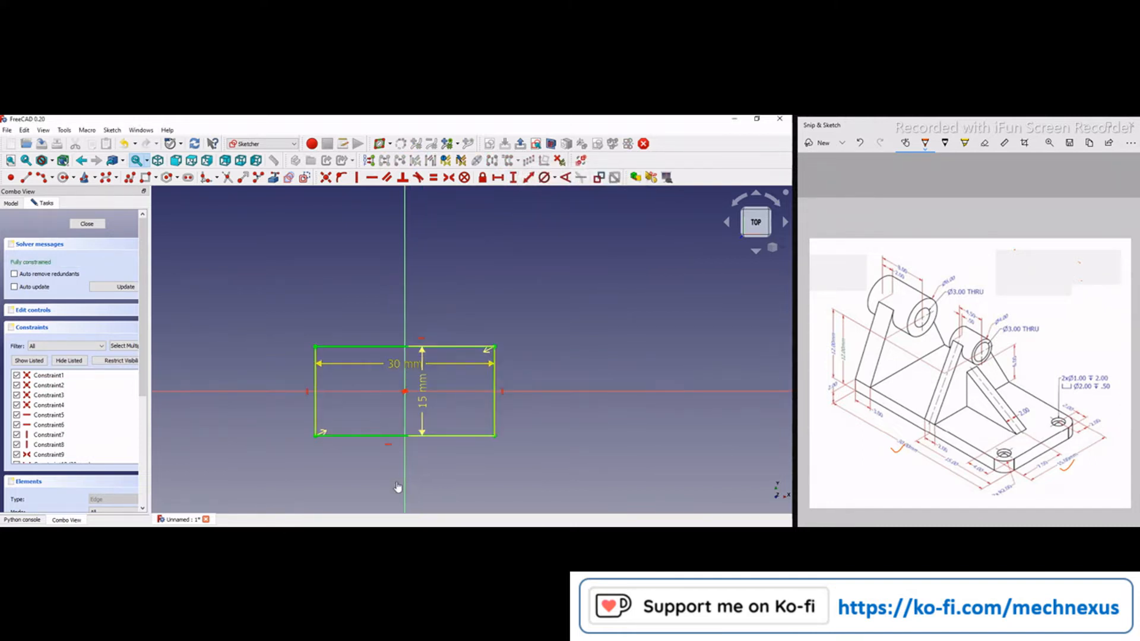
{"action": "left_click_drag", "start_coordinate": [398, 487], "coordinate": [397, 481]}
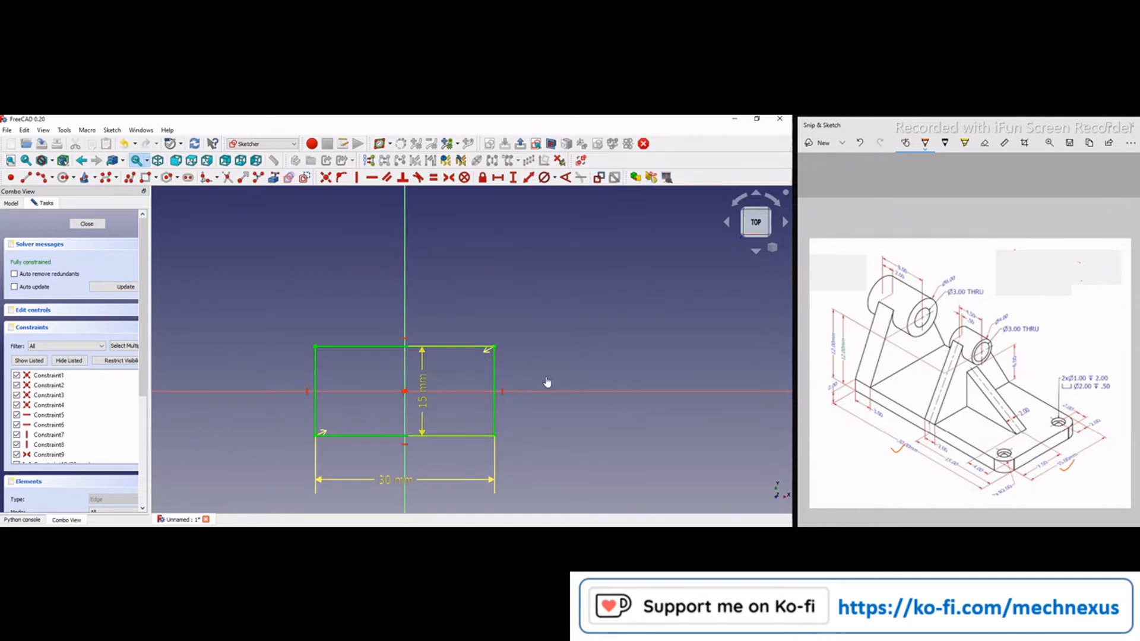
{"action": "left_click_drag", "start_coordinate": [548, 382], "coordinate": [550, 382]}
{"action": "scroll", "coordinate": [511, 379], "scroll_direction": "down", "scroll_amount": 5}
{"action": "left_click", "coordinate": [91, 224]}
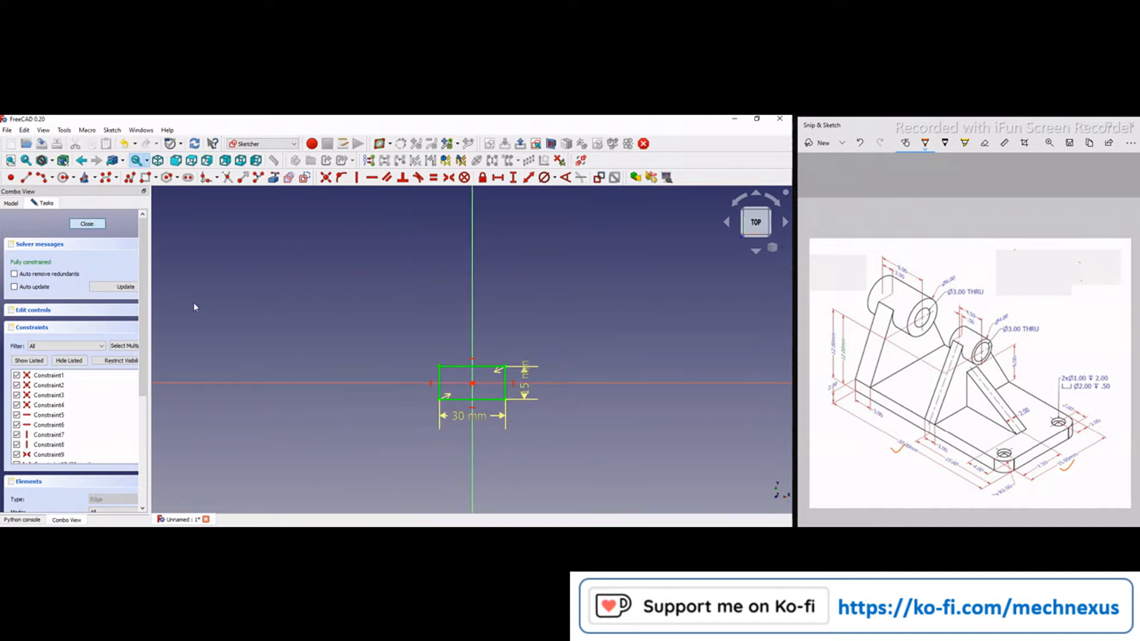
{"action": "left_click", "coordinate": [394, 382]}
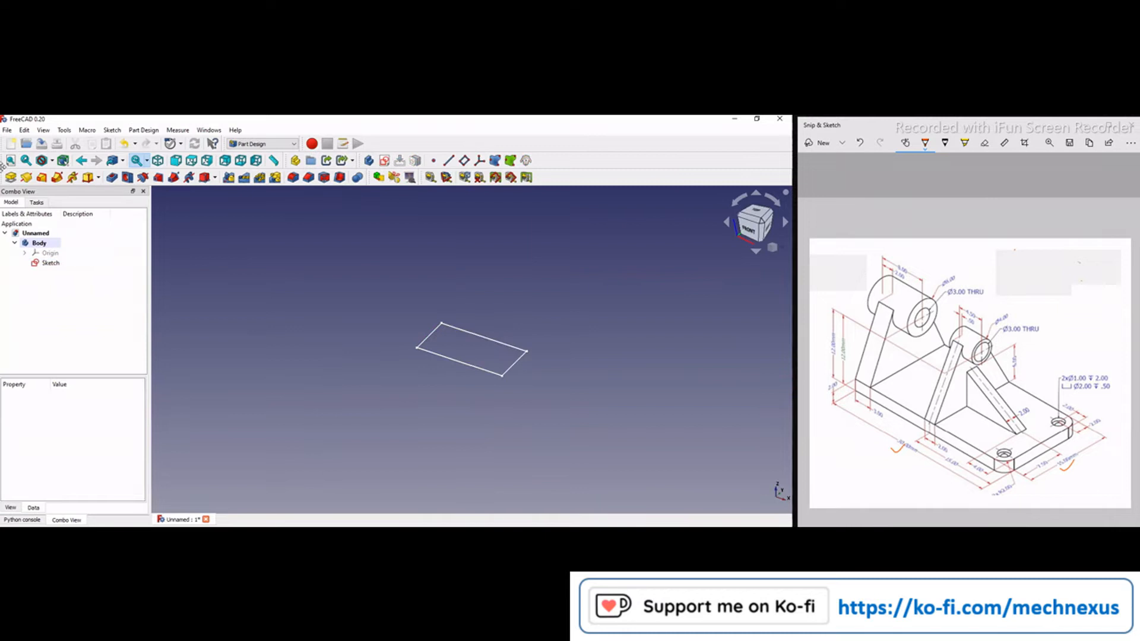
- Tick the plate thickness on the reference drawing and pad the base sketch by 2 mm
{"action": "left_click", "coordinate": [10, 179]}
{"action": "left_click", "coordinate": [829, 390]}
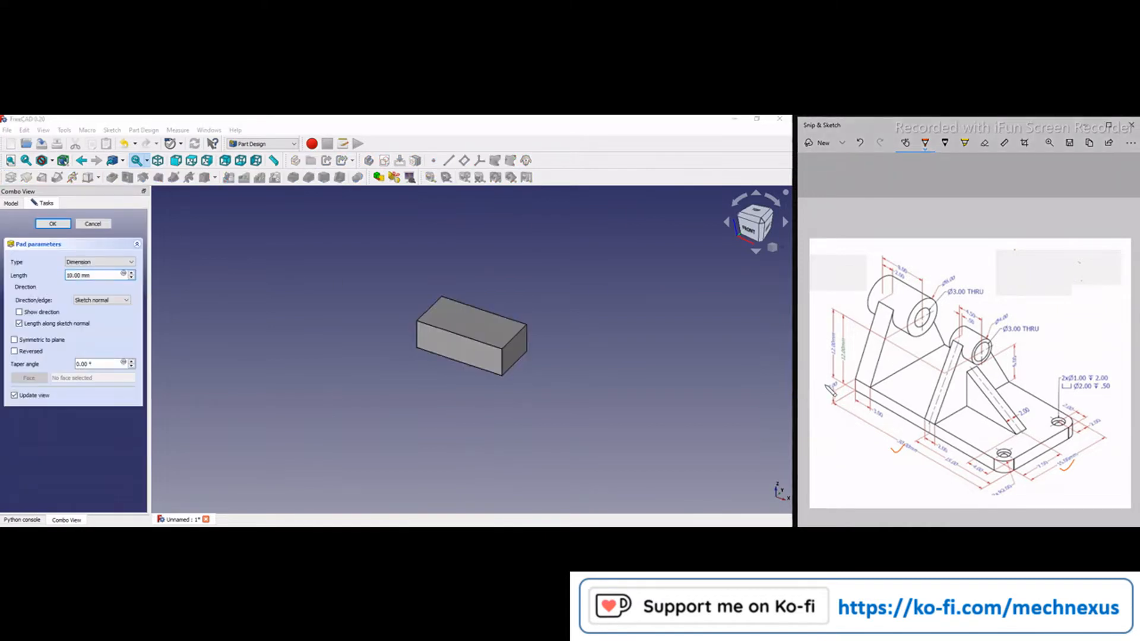
{"action": "left_click_drag", "start_coordinate": [822, 382], "coordinate": [836, 374]}
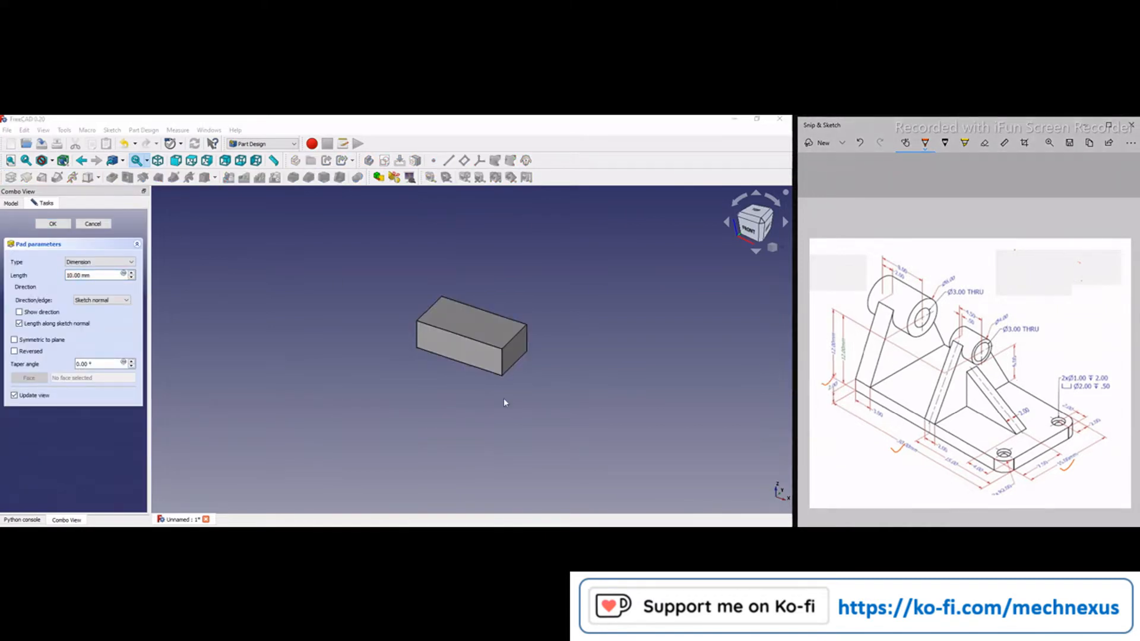
{"action": "left_click", "coordinate": [95, 275]}
{"action": "type", "text": "2 mm"}
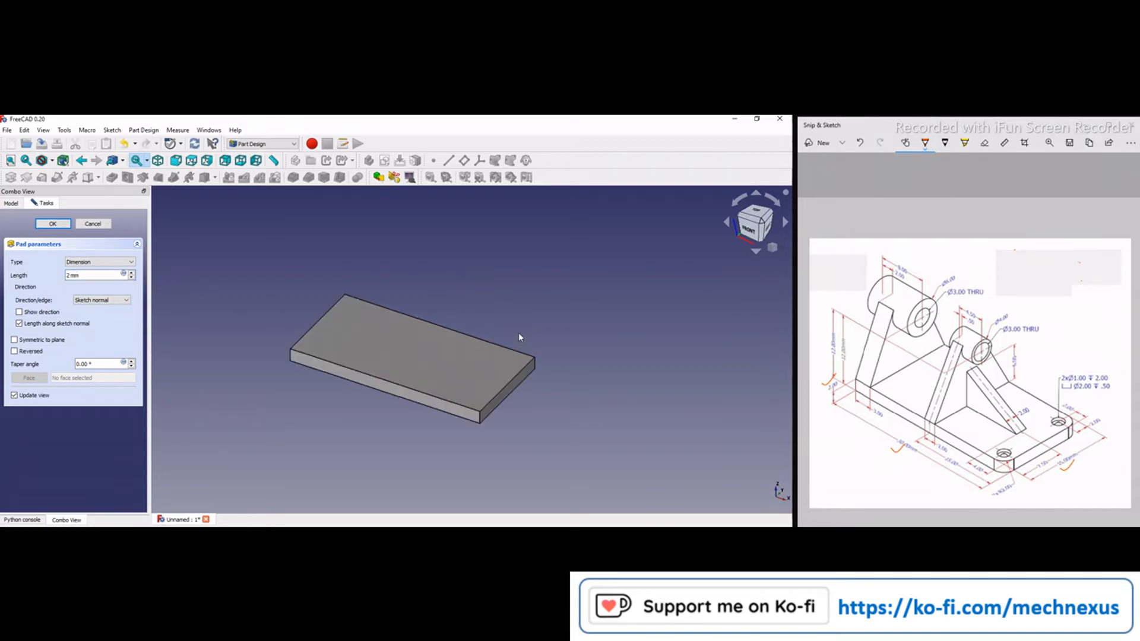
{"action": "scroll", "coordinate": [518, 338], "scroll_direction": "up", "scroll_amount": 2}
{"action": "left_click", "coordinate": [53, 224]}
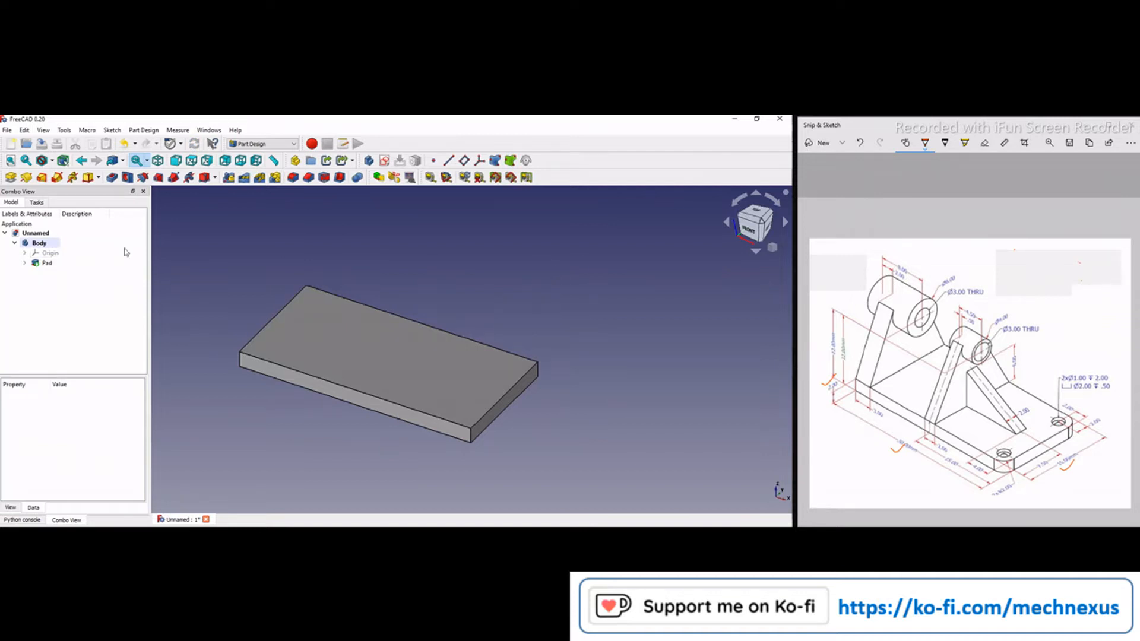
- Show the body's origin planes and tick the two upright supports on the reference drawing
{"action": "left_click", "coordinate": [48, 254]}
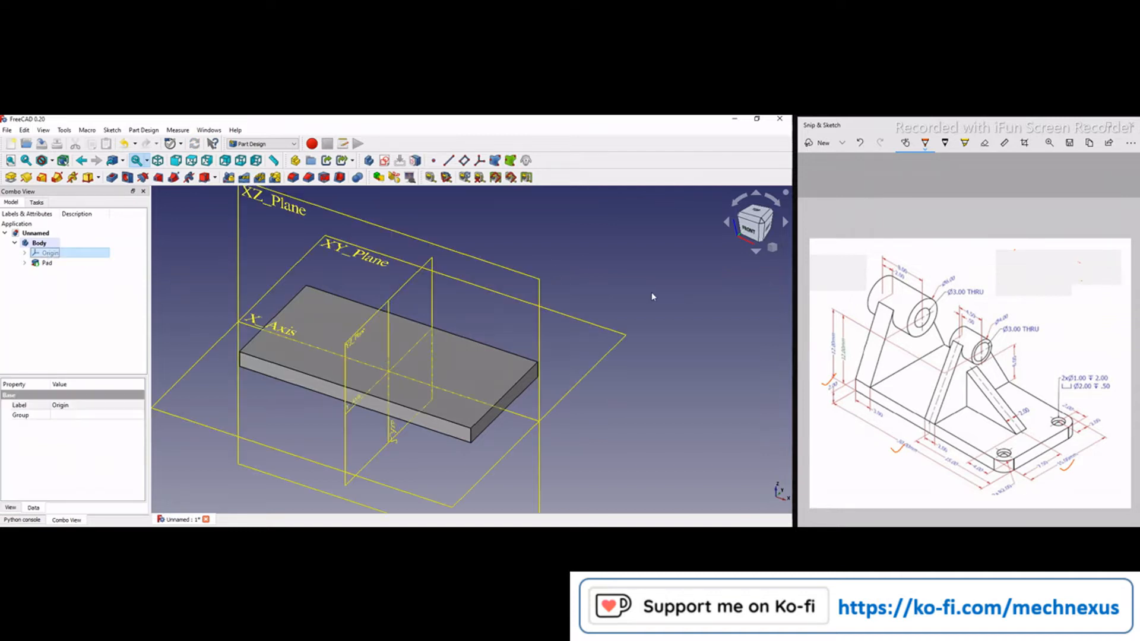
{"action": "key", "text": "space"}
{"action": "left_click", "coordinate": [775, 300]}
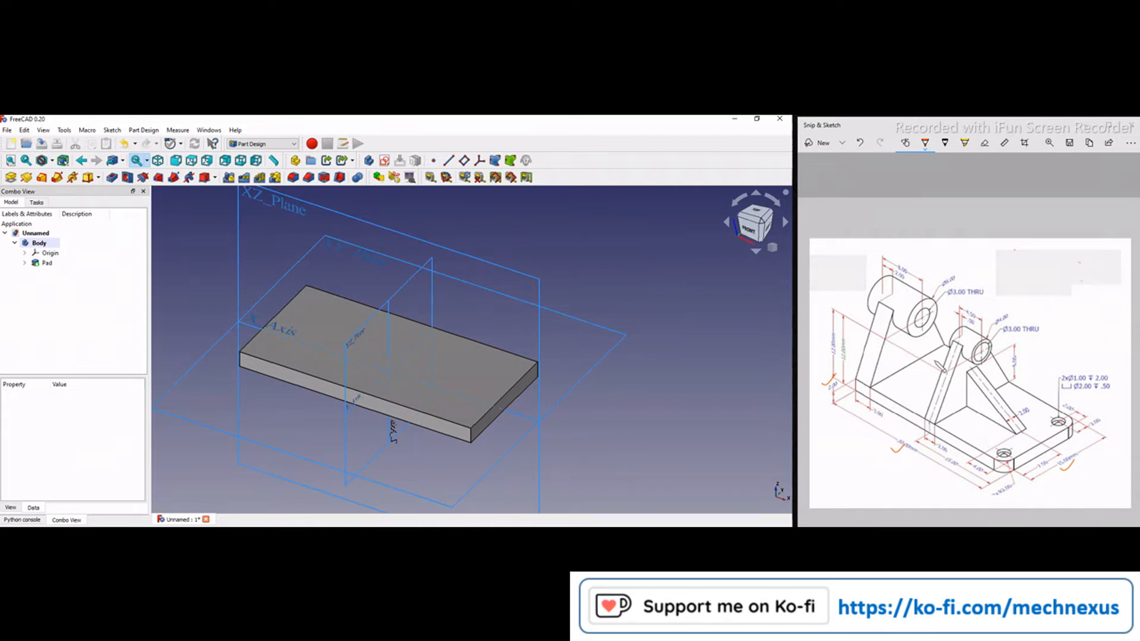
{"action": "left_click", "coordinate": [932, 395]}
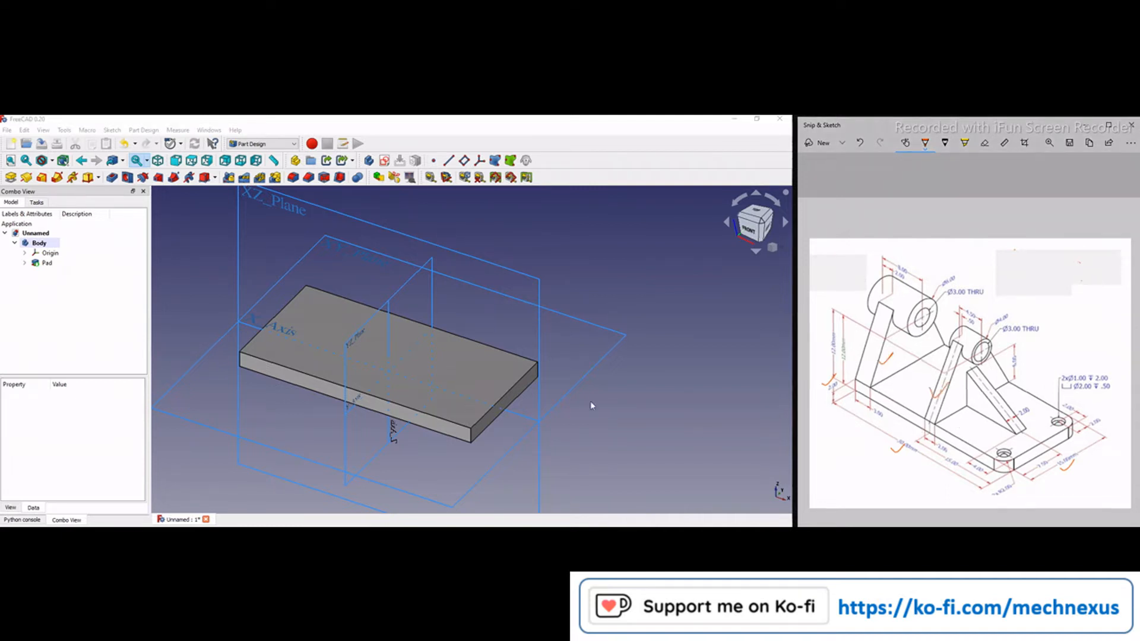
- Start a new sketch on the YZ plane through the middle of the plate
{"action": "left_click", "coordinate": [360, 329]}
{"action": "scroll", "coordinate": [585, 273], "scroll_direction": "down", "scroll_amount": 1}
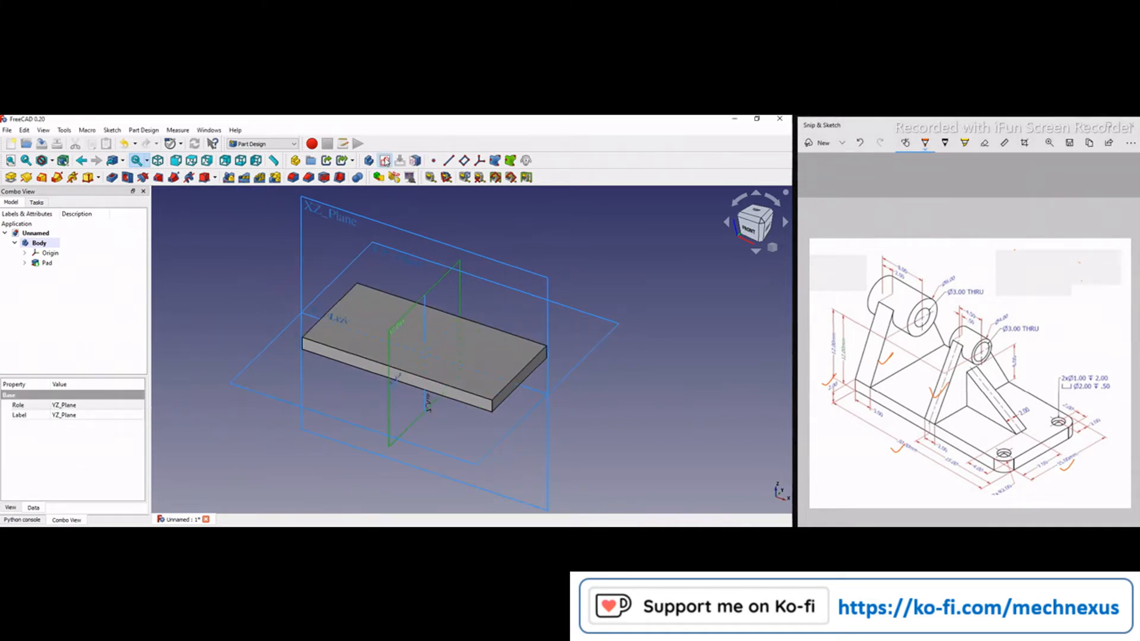
{"action": "left_click", "coordinate": [384, 160]}
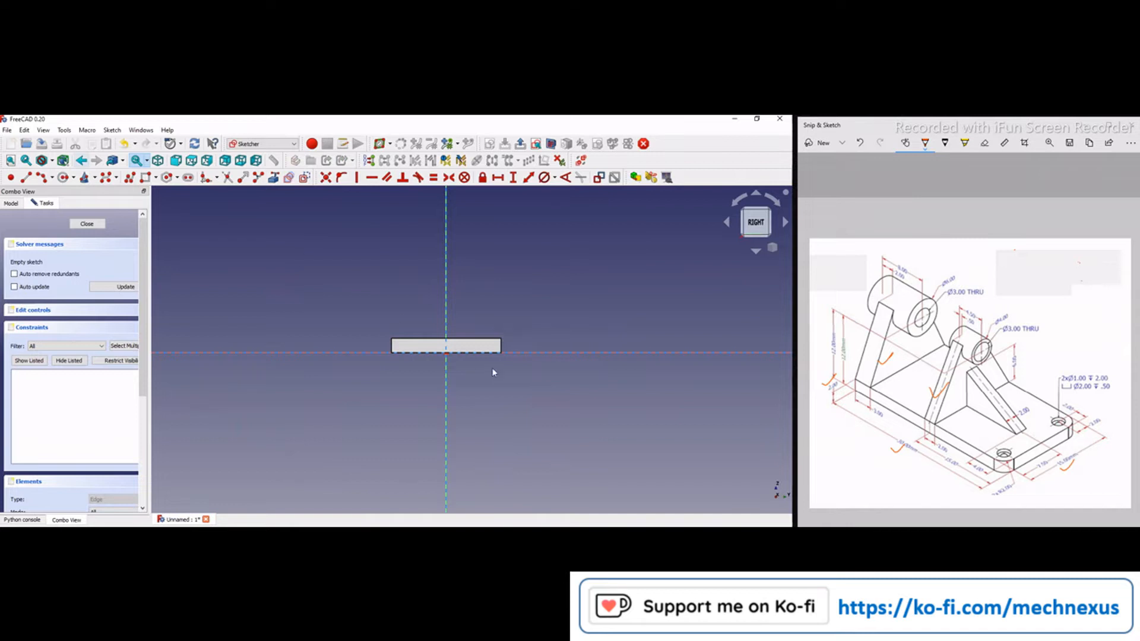
- Link the base plate's upper edge into the sketch as external geometry
{"action": "left_click", "coordinate": [274, 177]}
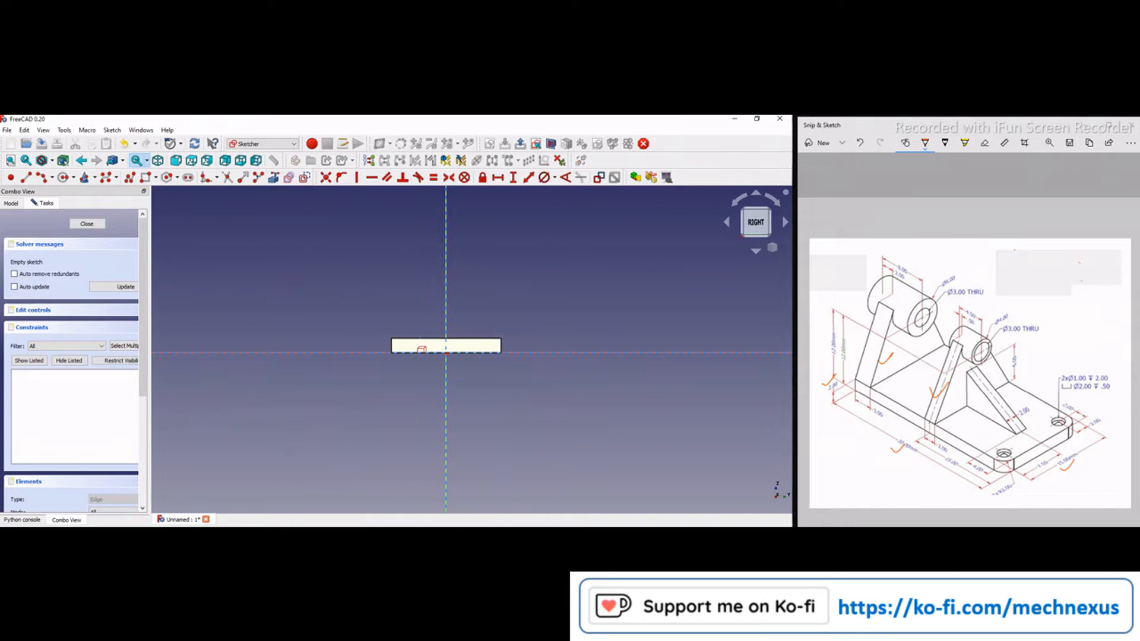
{"action": "left_click", "coordinate": [422, 348]}
{"action": "scroll", "coordinate": [369, 362], "scroll_direction": "up", "scroll_amount": 1}
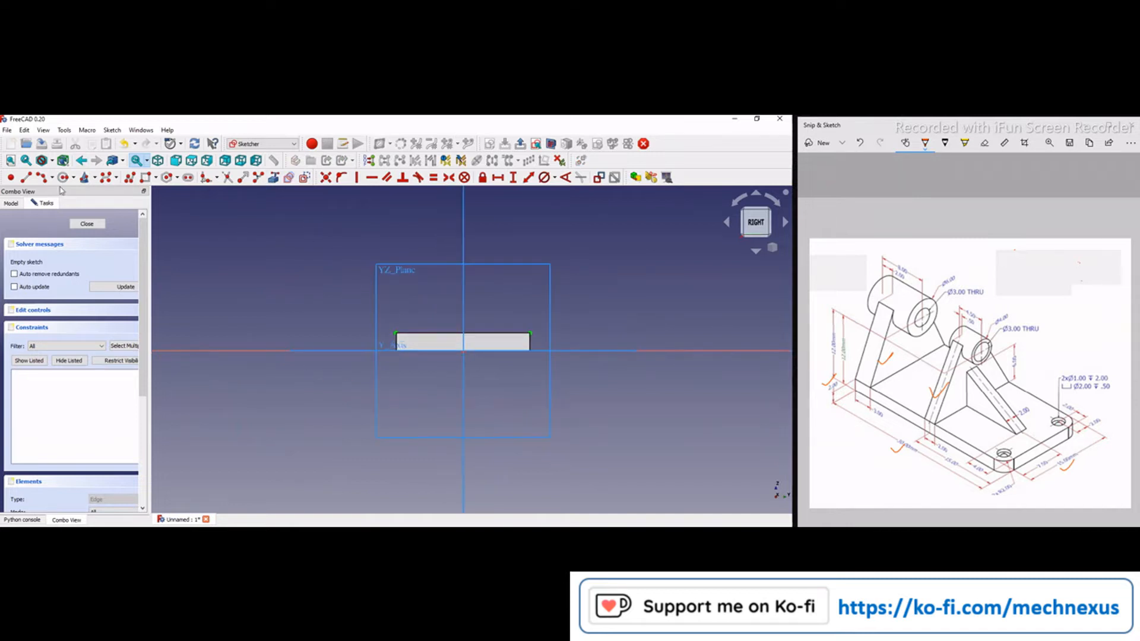
- Draw a line along the plate's upper surface between the two end points of the linked edge, then view the sketch isometrically
{"action": "left_click", "coordinate": [26, 178]}
{"action": "left_click", "coordinate": [396, 335]}
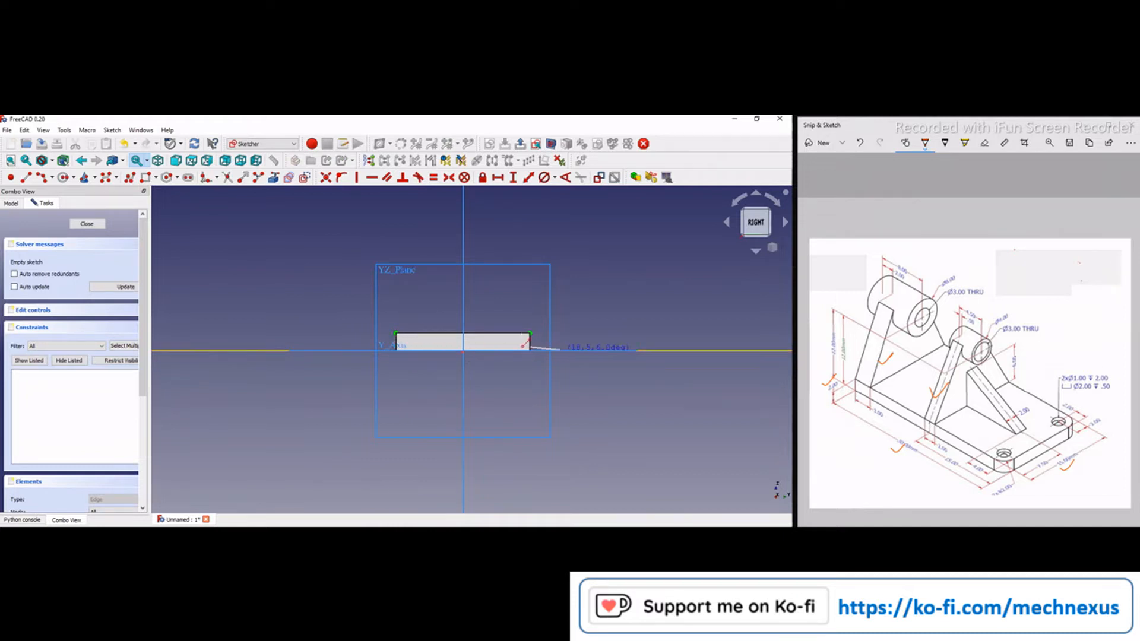
{"action": "scroll", "coordinate": [520, 334], "scroll_direction": "up", "scroll_amount": 3}
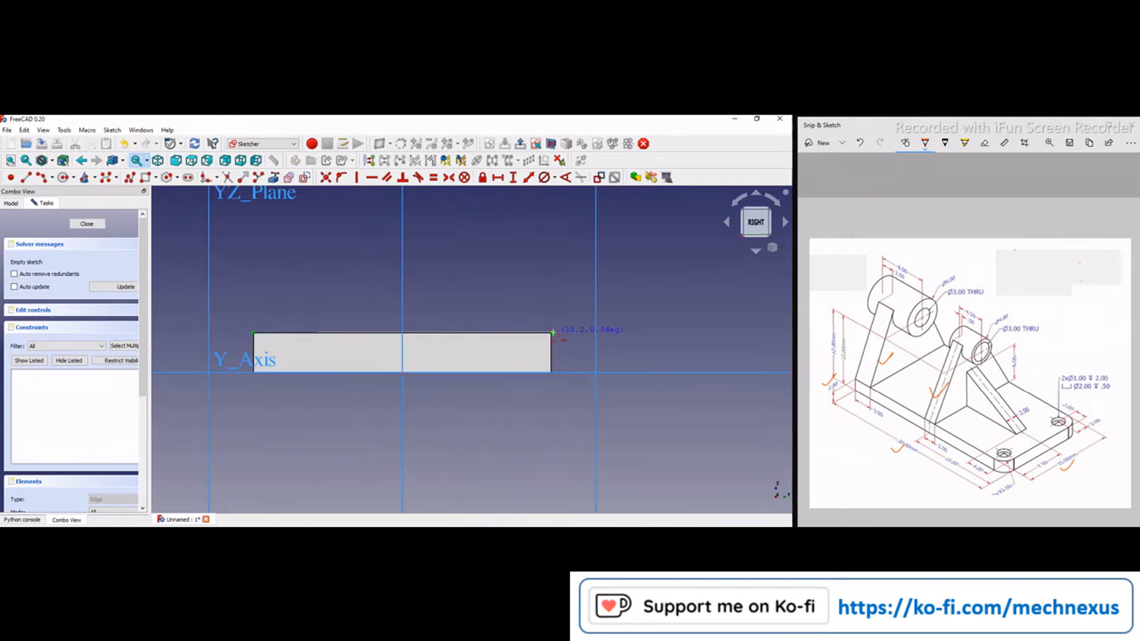
{"action": "left_click", "coordinate": [553, 333]}
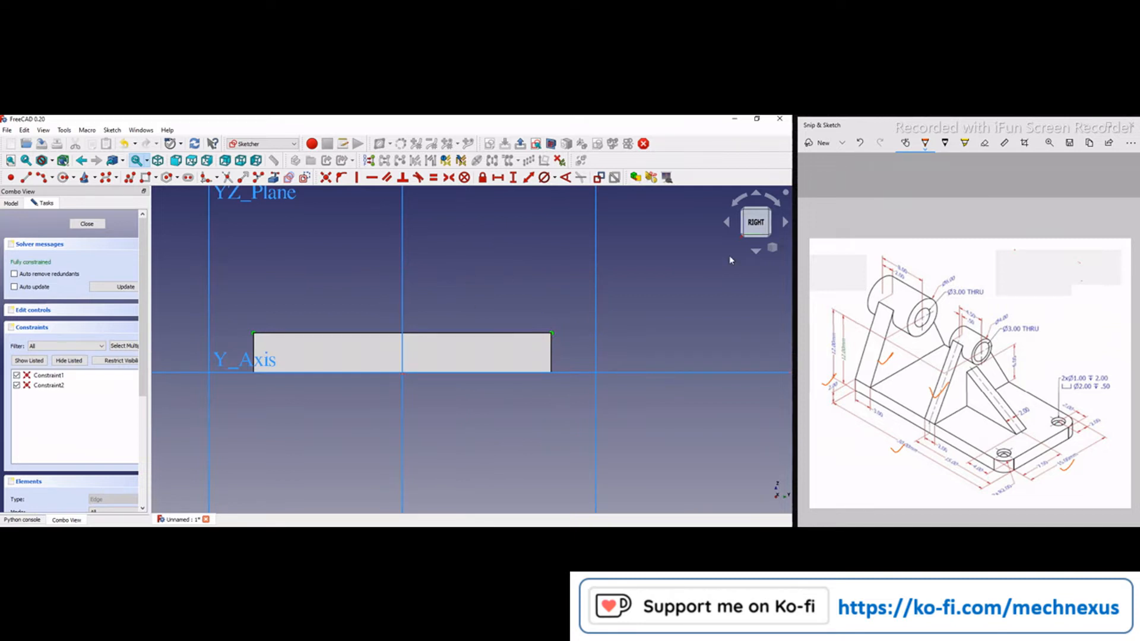
{"action": "left_click", "coordinate": [774, 248]}
{"action": "left_click", "coordinate": [756, 284]}
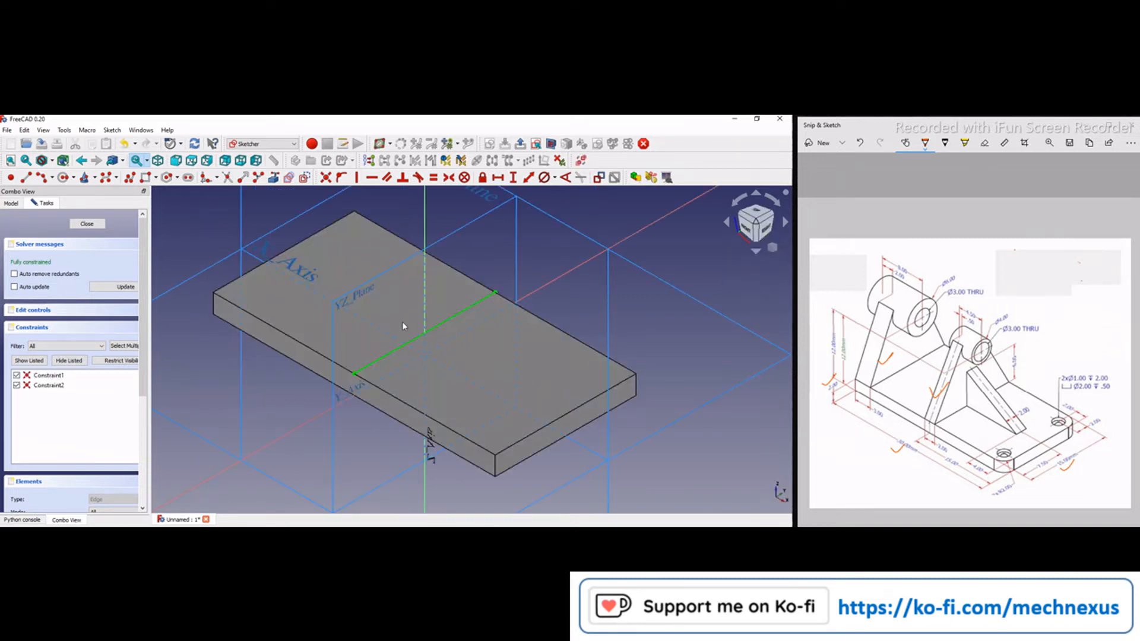
- Sketch a circle about 4.5 mm in diameter above the plate's centre, beside the vertical axis
{"action": "middle_click_drag", "start_coordinate": [696, 270], "coordinate": [695, 285]}
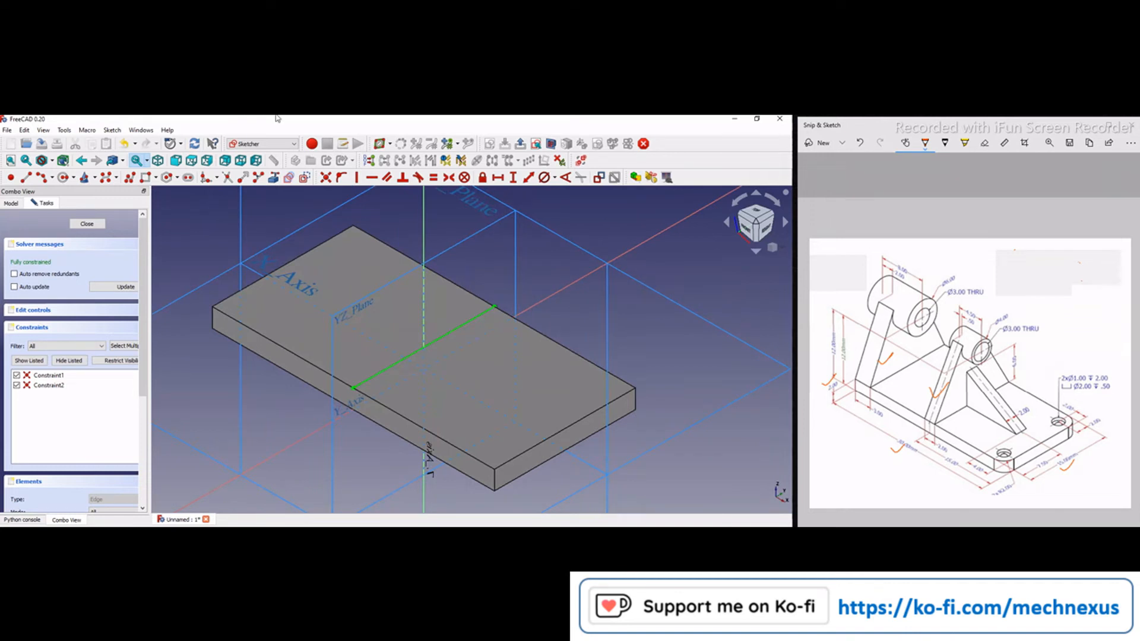
{"action": "left_click", "coordinate": [63, 177]}
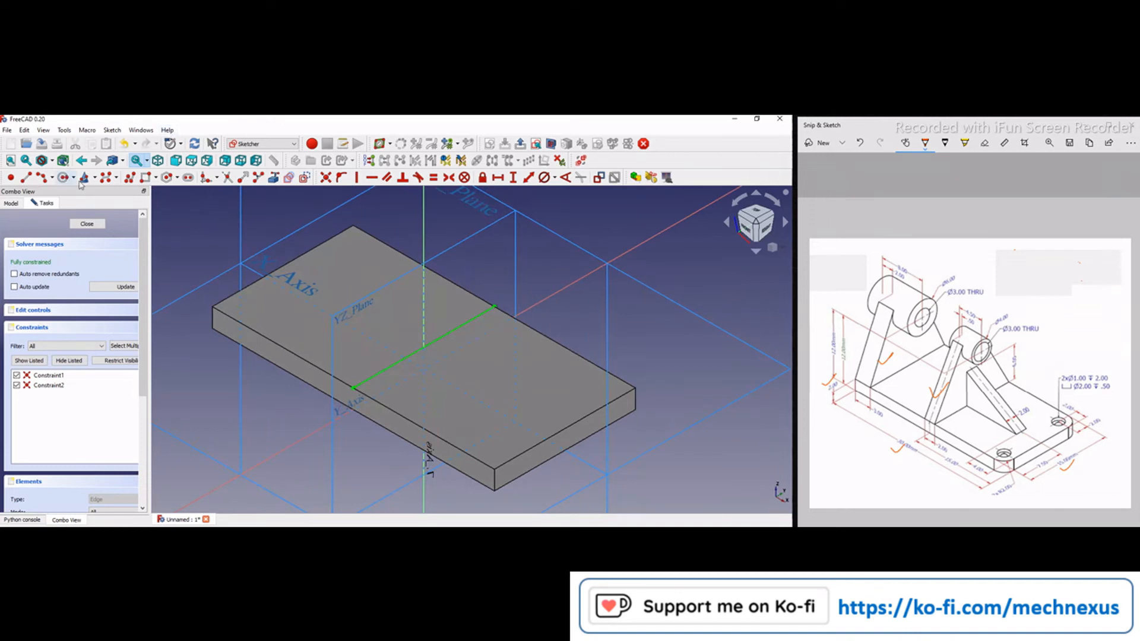
{"action": "left_click", "coordinate": [400, 247]}
{"action": "left_click", "coordinate": [416, 223]}
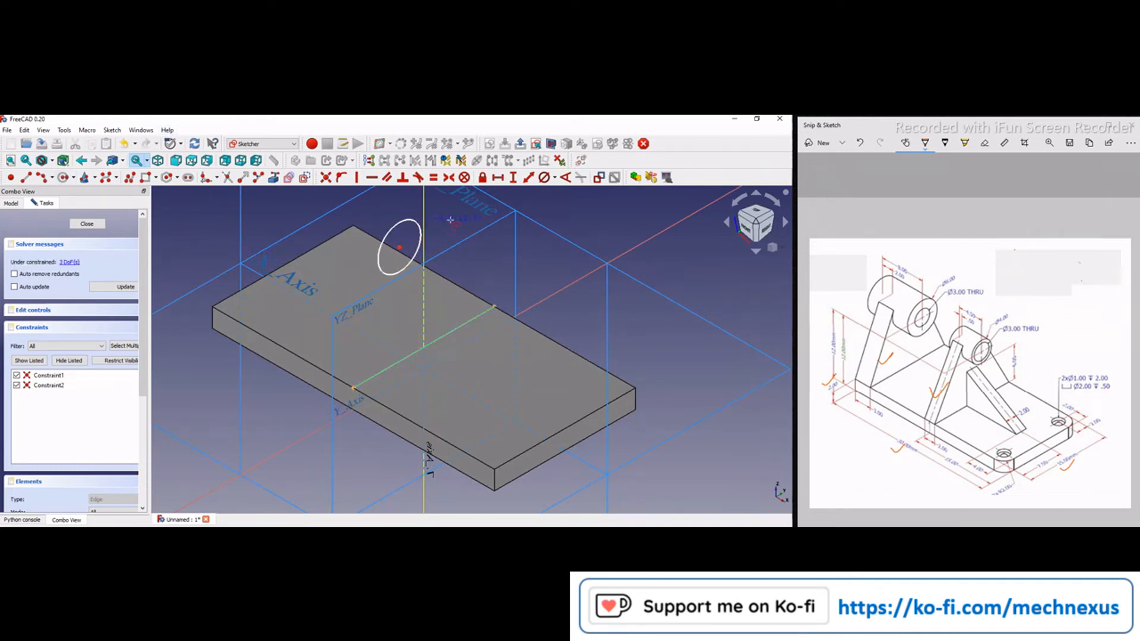
- Tick the smaller boss's outer diameter on the reference drawing and constrain the sketched circle's diameter to 4 mm
{"action": "left_click_drag", "start_coordinate": [1003, 312], "coordinate": [1013, 305]}
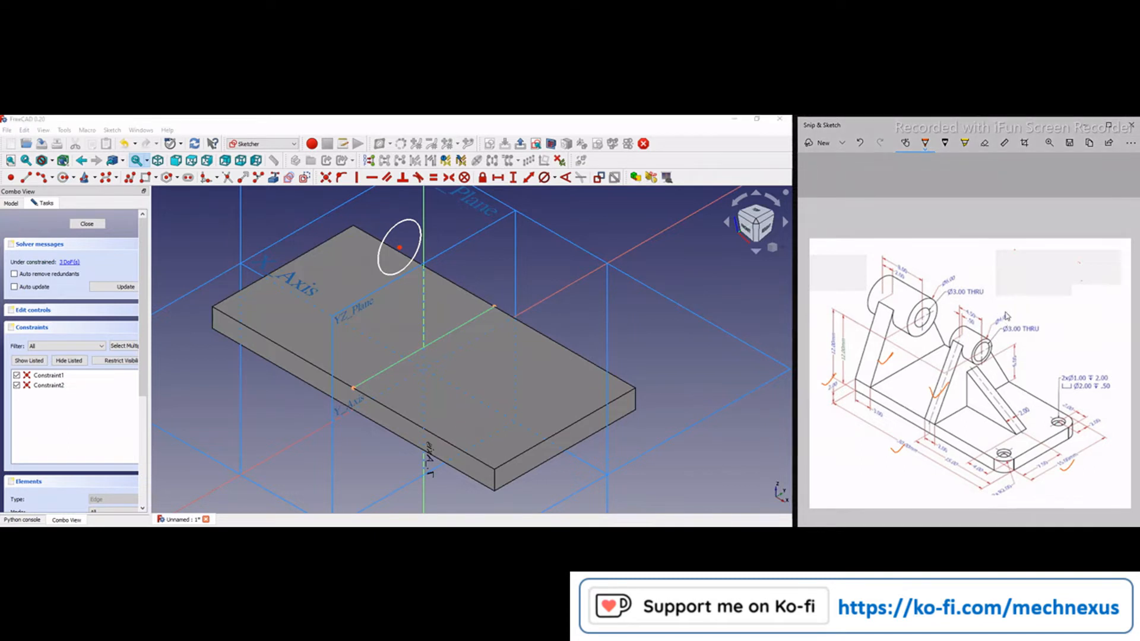
{"action": "left_click", "coordinate": [405, 222]}
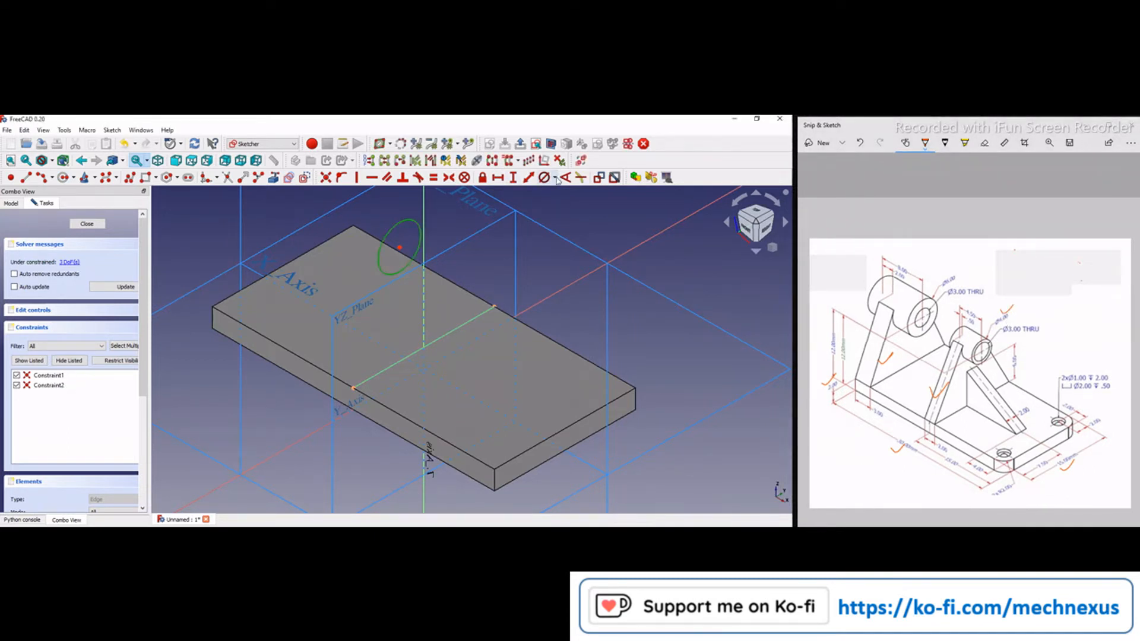
{"action": "left_click", "coordinate": [556, 178]}
{"action": "left_click", "coordinate": [565, 202]}
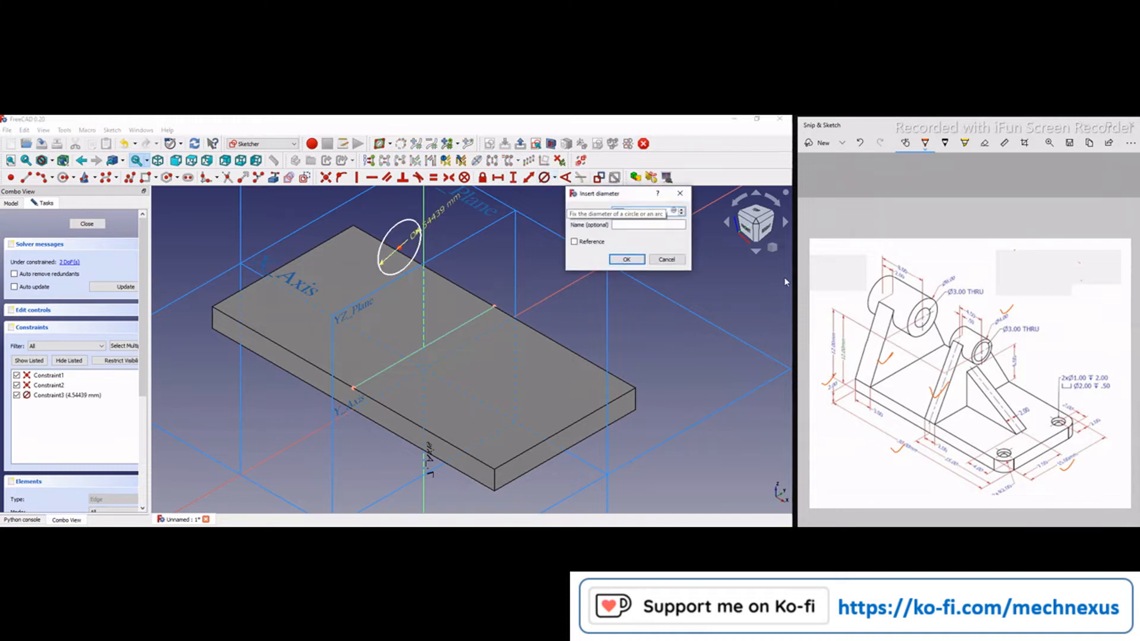
{"action": "type", "text": "4"}
{"action": "key", "text": "Return"}
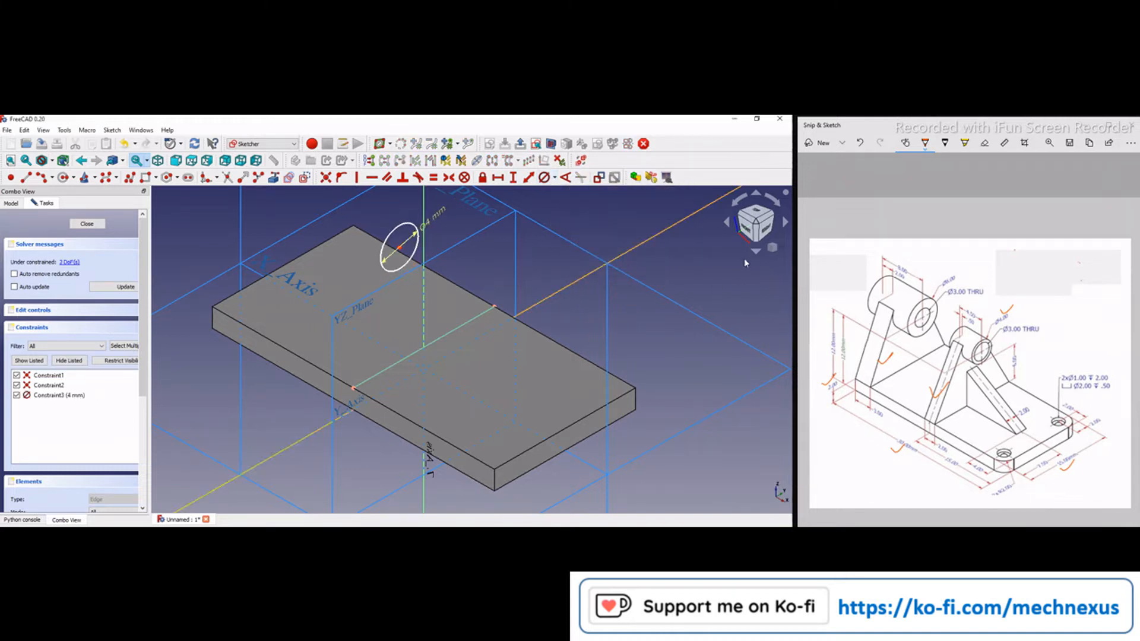
- Try a vertical constraint between the circle's centre and the origin, then delete the conflicting constraint
{"action": "left_click", "coordinate": [767, 231]}
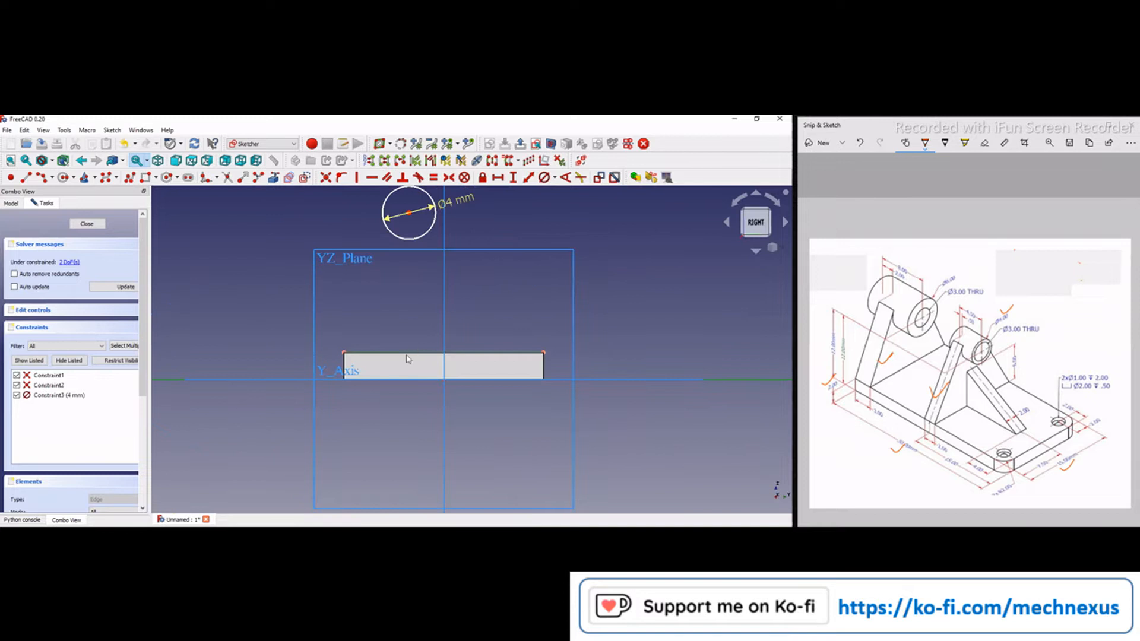
{"action": "scroll", "coordinate": [410, 362], "scroll_direction": "down", "scroll_amount": 1}
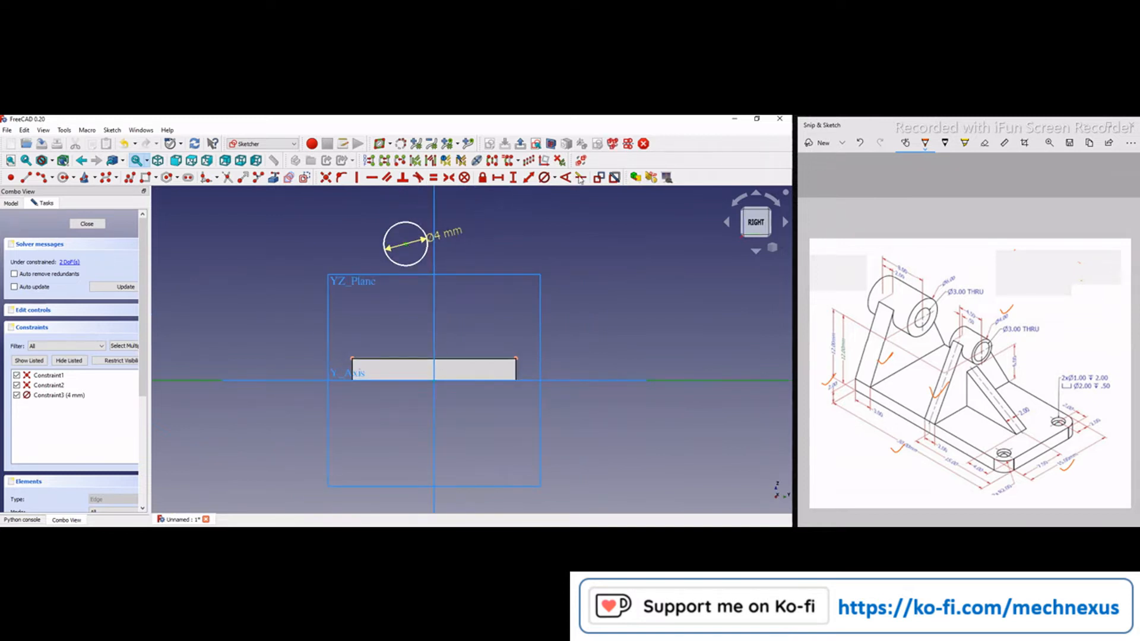
{"action": "left_click", "coordinate": [414, 252]}
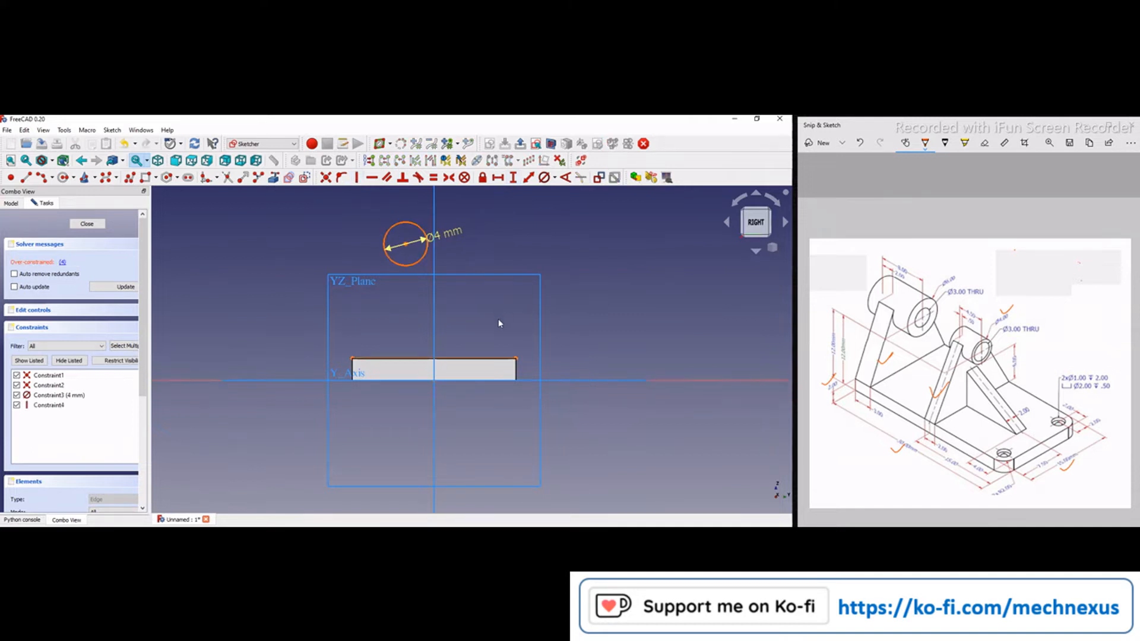
{"action": "left_click", "coordinate": [62, 263]}
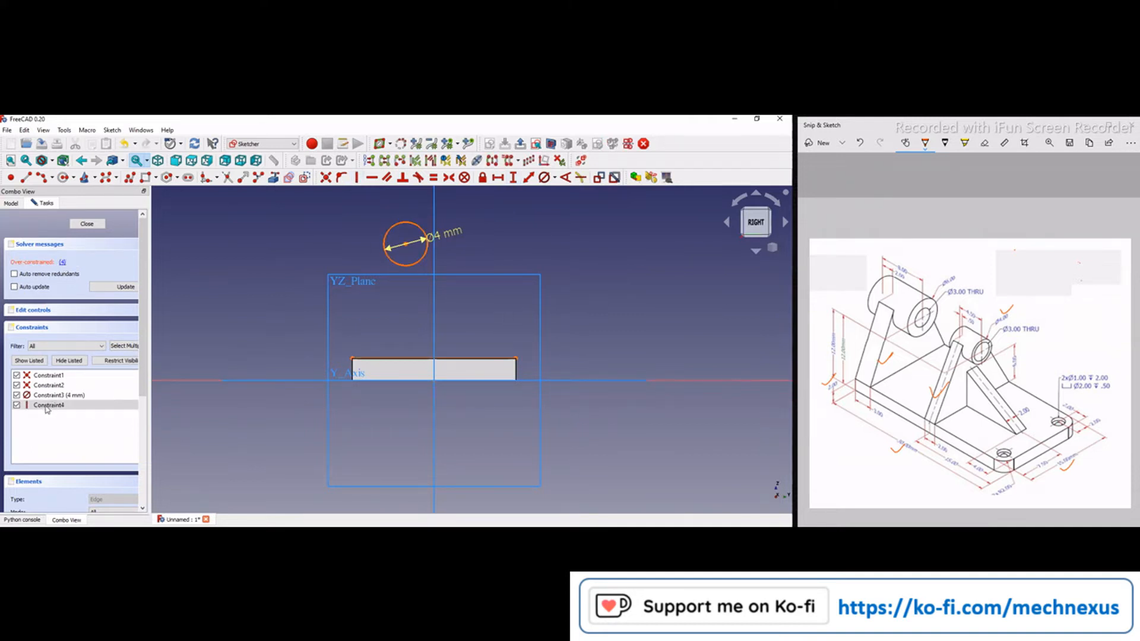
{"action": "right_click", "coordinate": [47, 405]}
{"action": "left_click", "coordinate": [65, 506]}
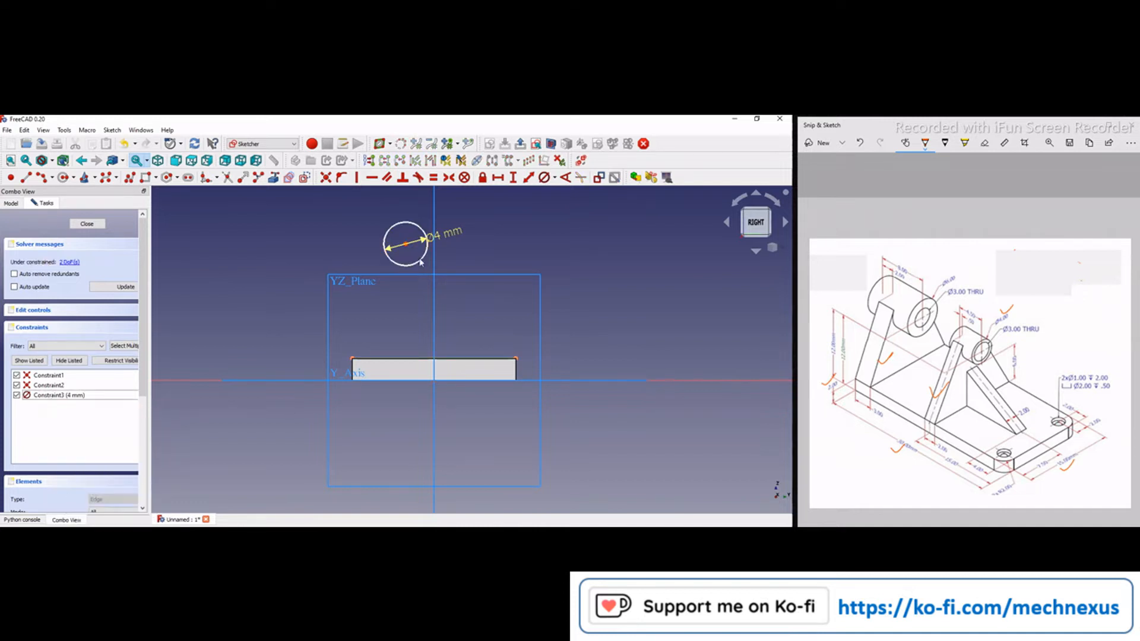
- Move the circle off the vertical axis and constrain its centre vertically above the sketch origin
{"action": "scroll", "coordinate": [420, 262], "scroll_direction": "up", "scroll_amount": 1}
{"action": "left_click_drag", "start_coordinate": [406, 246], "coordinate": [474, 242]}
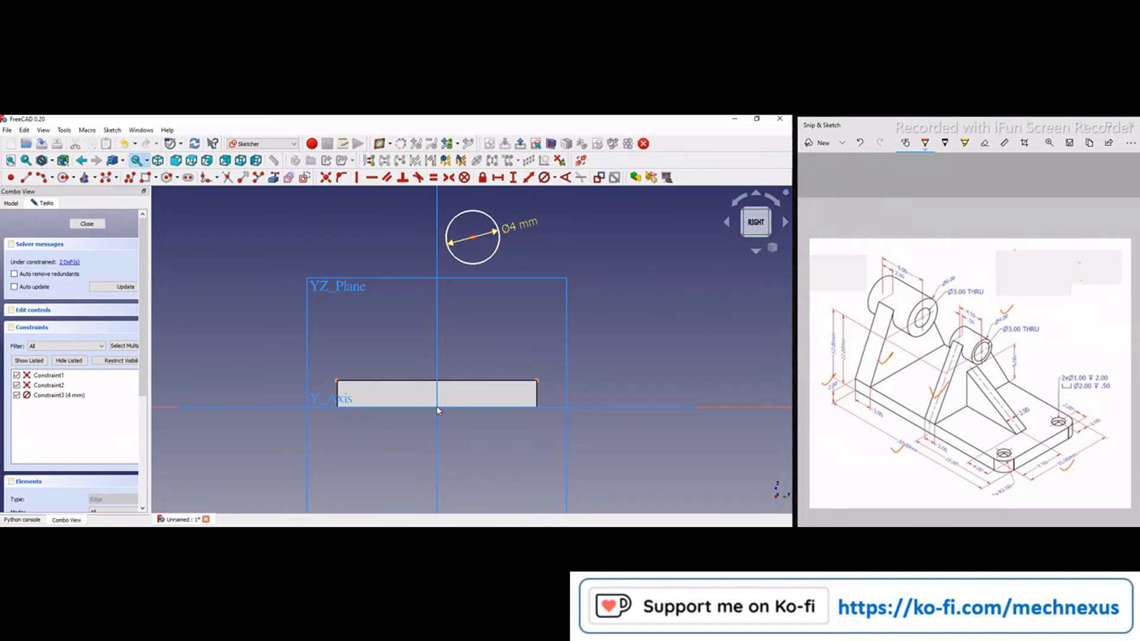
{"action": "left_click", "coordinate": [474, 237]}
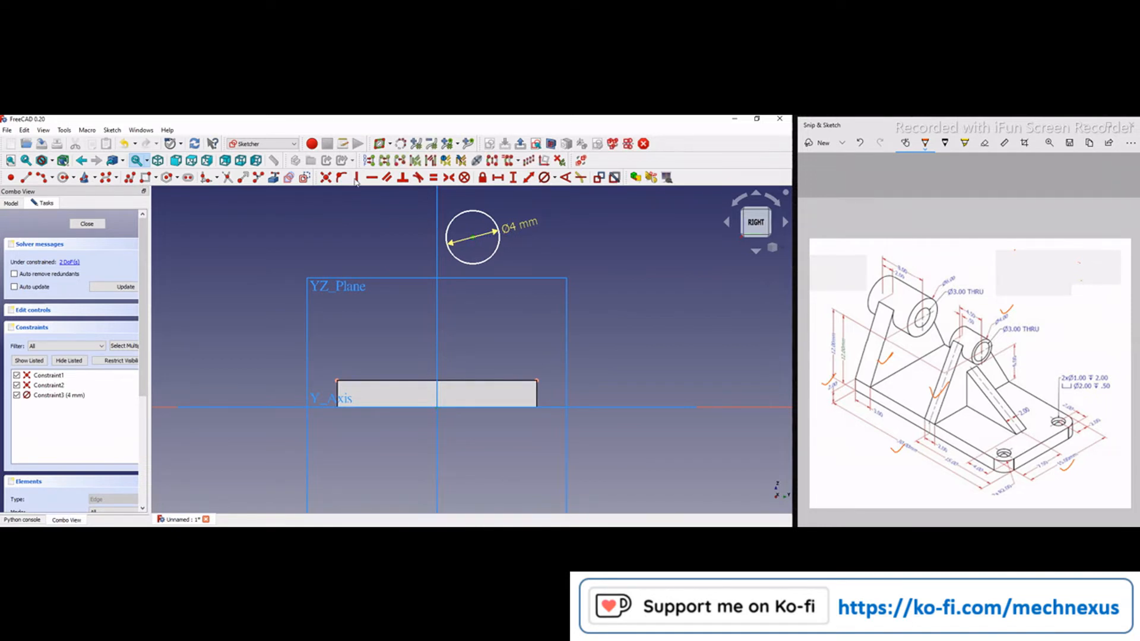
{"action": "left_click", "coordinate": [356, 177]}
- Draw two slanted lines from the end points of the base line up past either side of the circle
{"action": "left_click", "coordinate": [773, 248]}
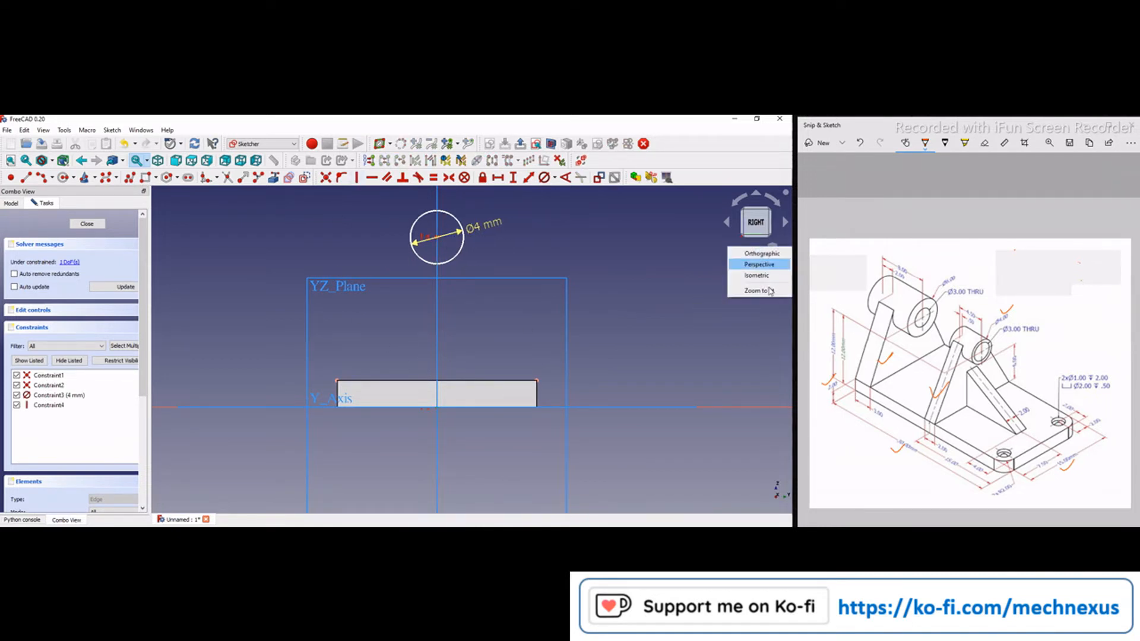
{"action": "left_click", "coordinate": [760, 285]}
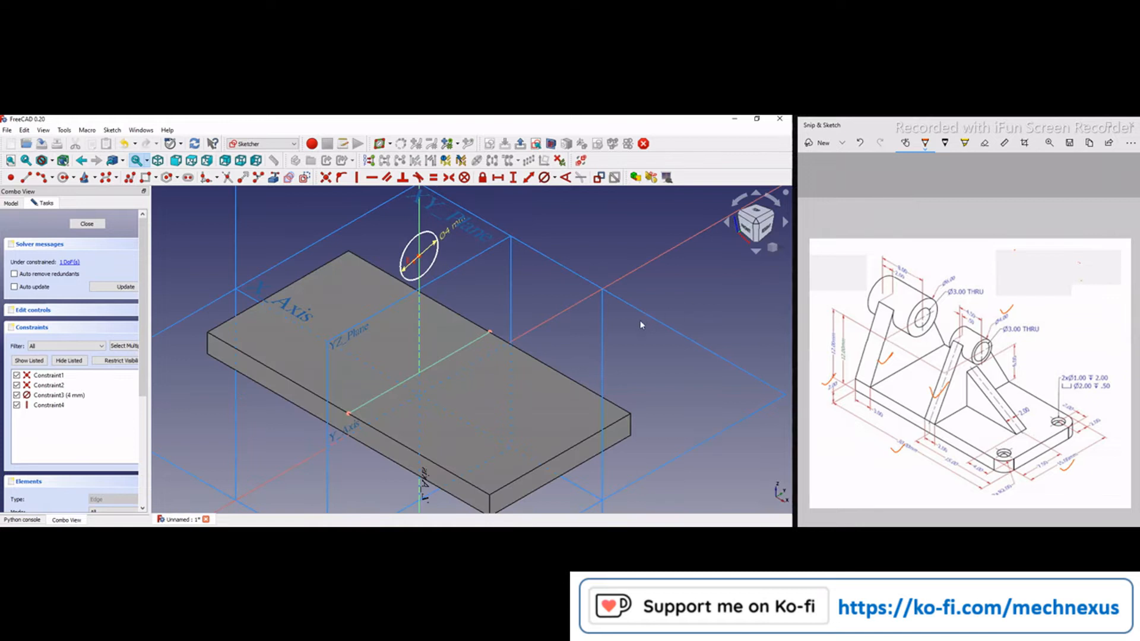
{"action": "scroll", "coordinate": [262, 297], "scroll_direction": "up", "scroll_amount": 2}
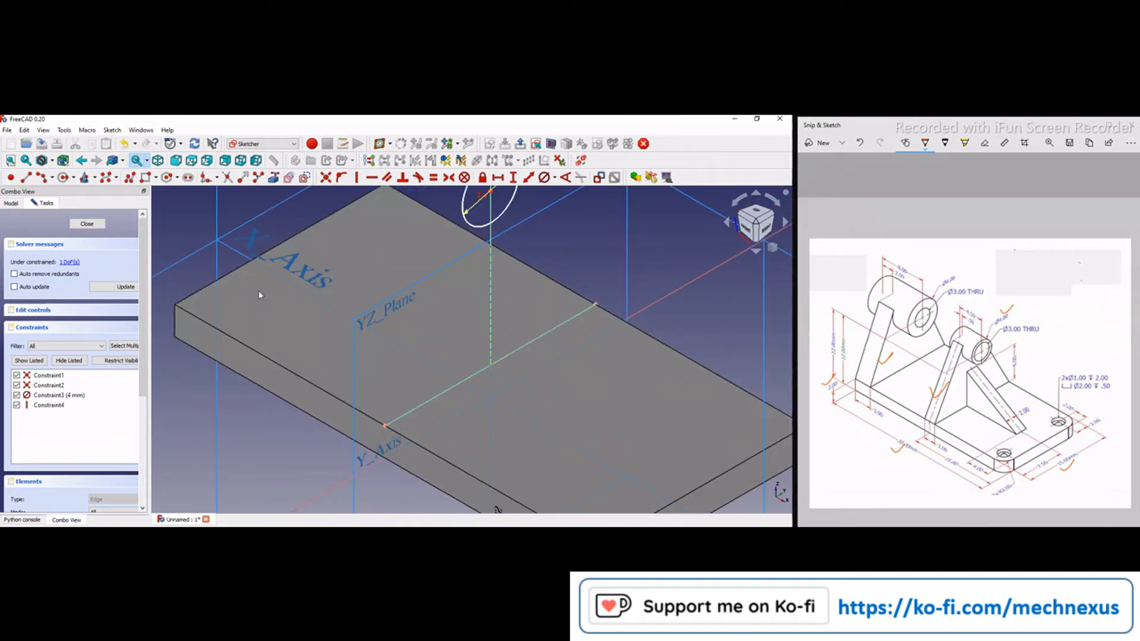
{"action": "left_click", "coordinate": [25, 178]}
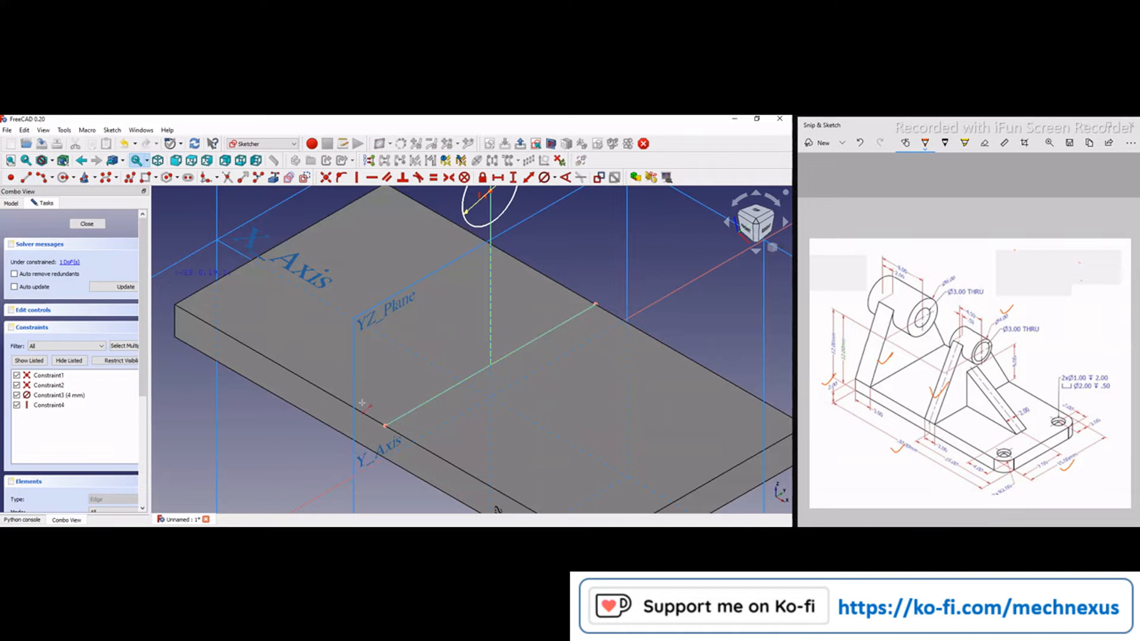
{"action": "left_click", "coordinate": [385, 426]}
{"action": "scroll", "coordinate": [385, 429], "scroll_direction": "down", "scroll_amount": 1}
{"action": "left_click", "coordinate": [447, 208]}
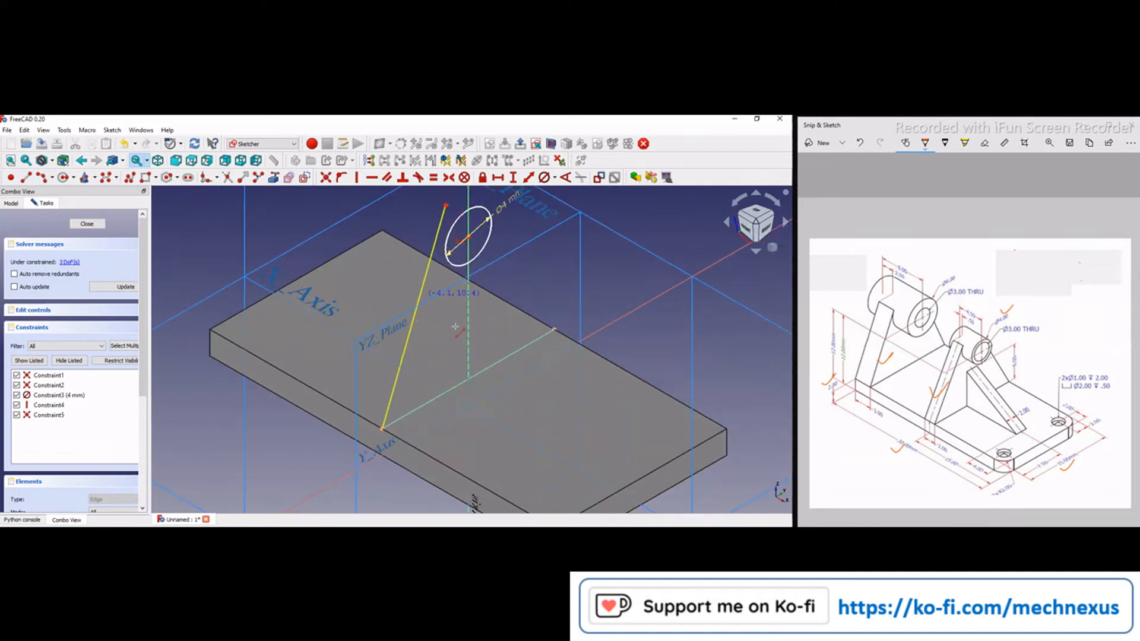
{"action": "scroll", "coordinate": [422, 326], "scroll_direction": "down", "scroll_amount": 2}
{"action": "left_click", "coordinate": [510, 328]}
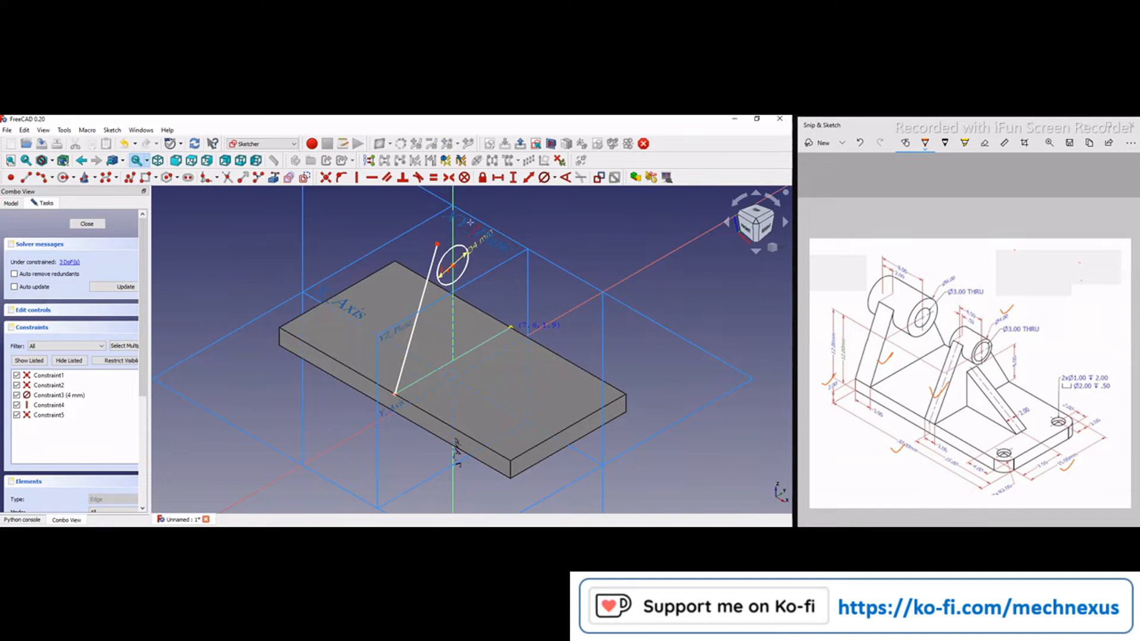
{"action": "left_click", "coordinate": [466, 227]}
- Constrain both slanted lines tangent to the circle
{"action": "scroll", "coordinate": [460, 289], "scroll_direction": "up", "scroll_amount": 4}
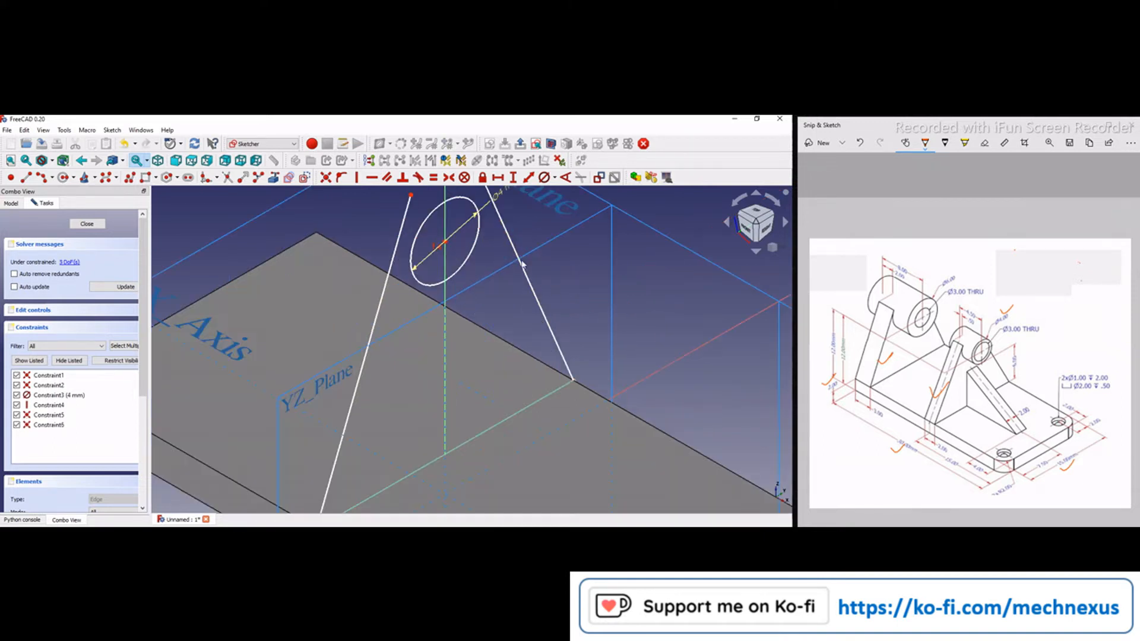
{"action": "left_click", "coordinate": [410, 261]}
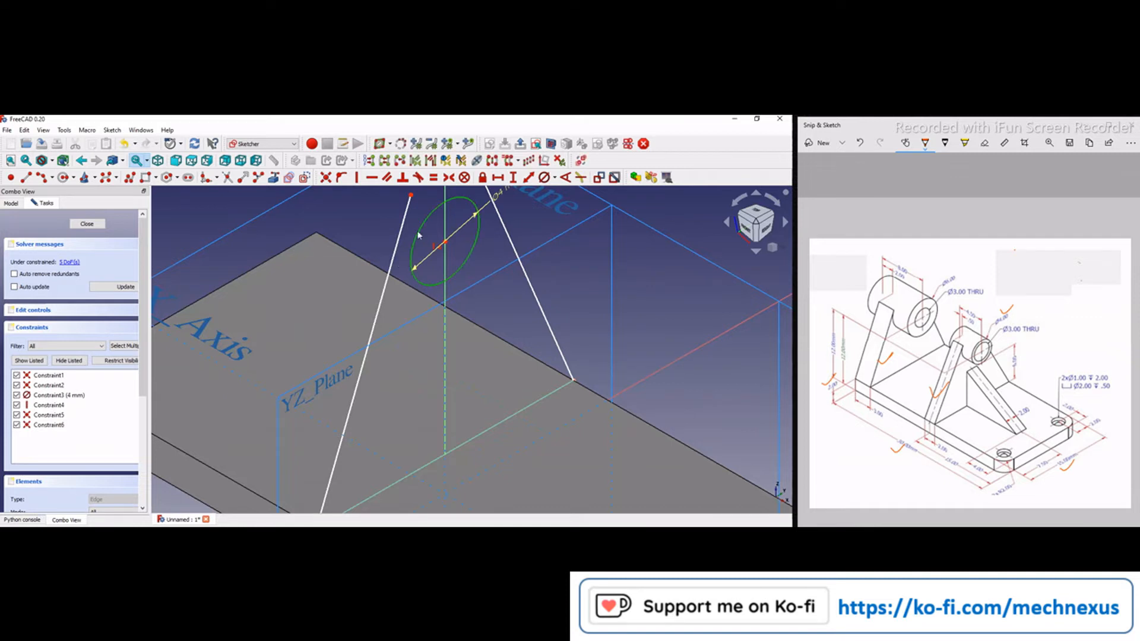
{"action": "left_click", "coordinate": [408, 205]}
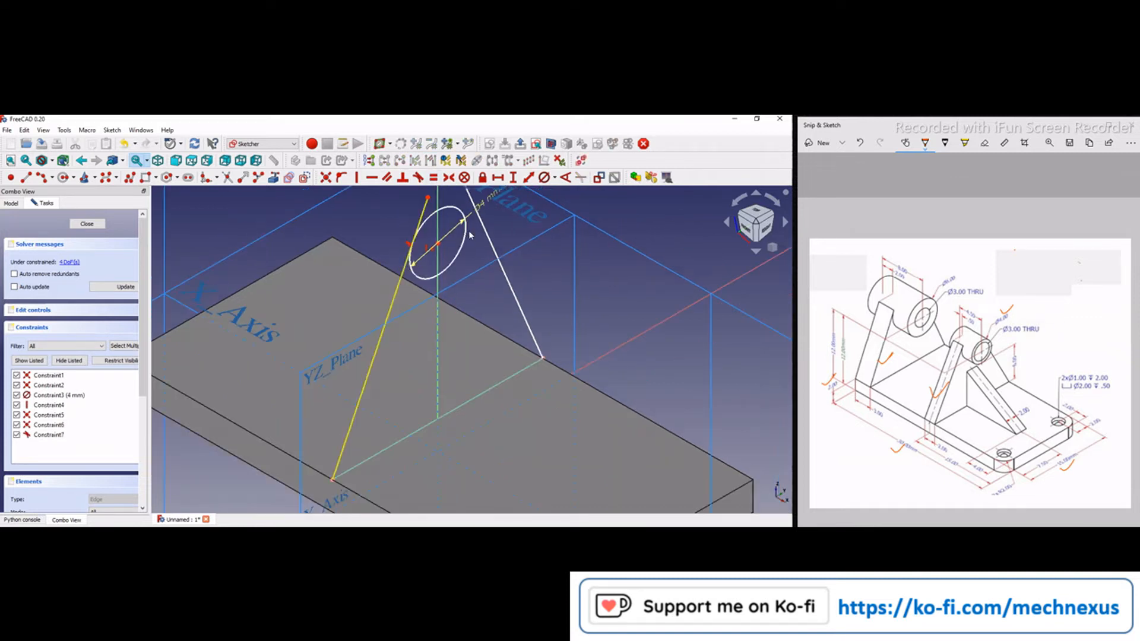
{"action": "left_click", "coordinate": [467, 232]}
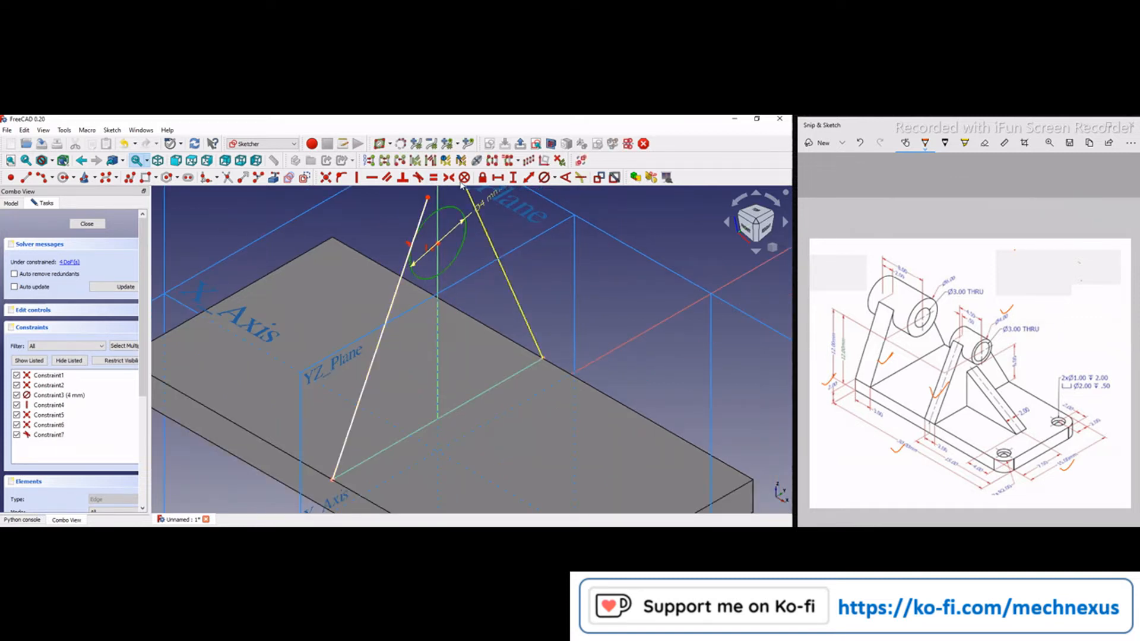
{"action": "left_click", "coordinate": [419, 178]}
- Trim the ends of both lines beyond their tangent points and trim away the circle's upper arc
{"action": "scroll", "coordinate": [442, 270], "scroll_direction": "up", "scroll_amount": 3}
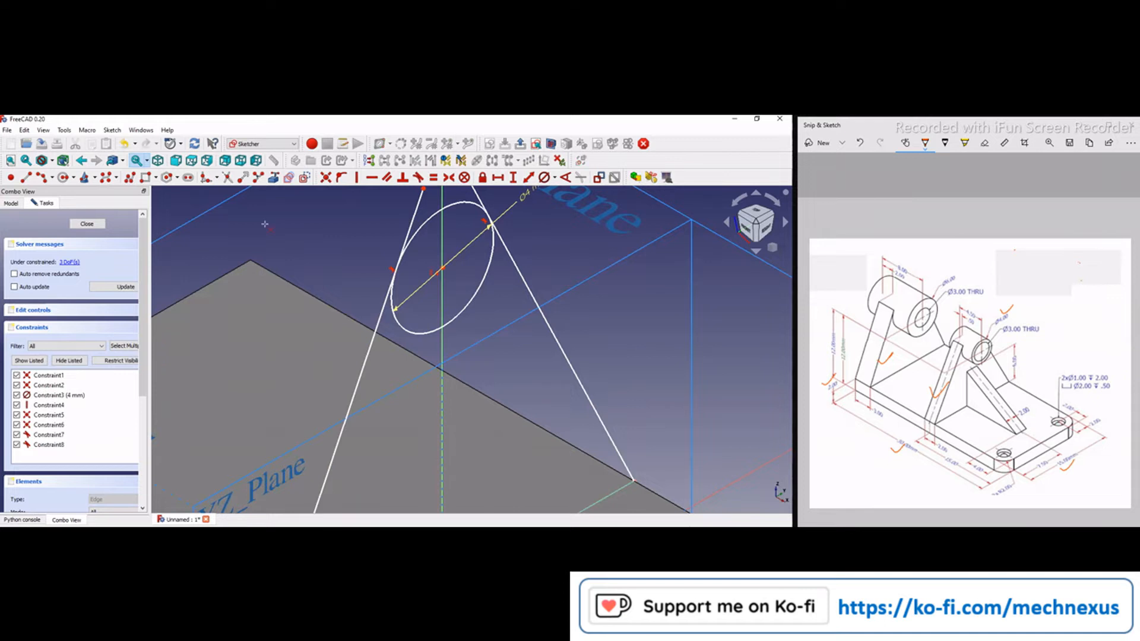
{"action": "scroll", "coordinate": [299, 251], "scroll_direction": "down", "scroll_amount": 2}
{"action": "left_click", "coordinate": [377, 228]}
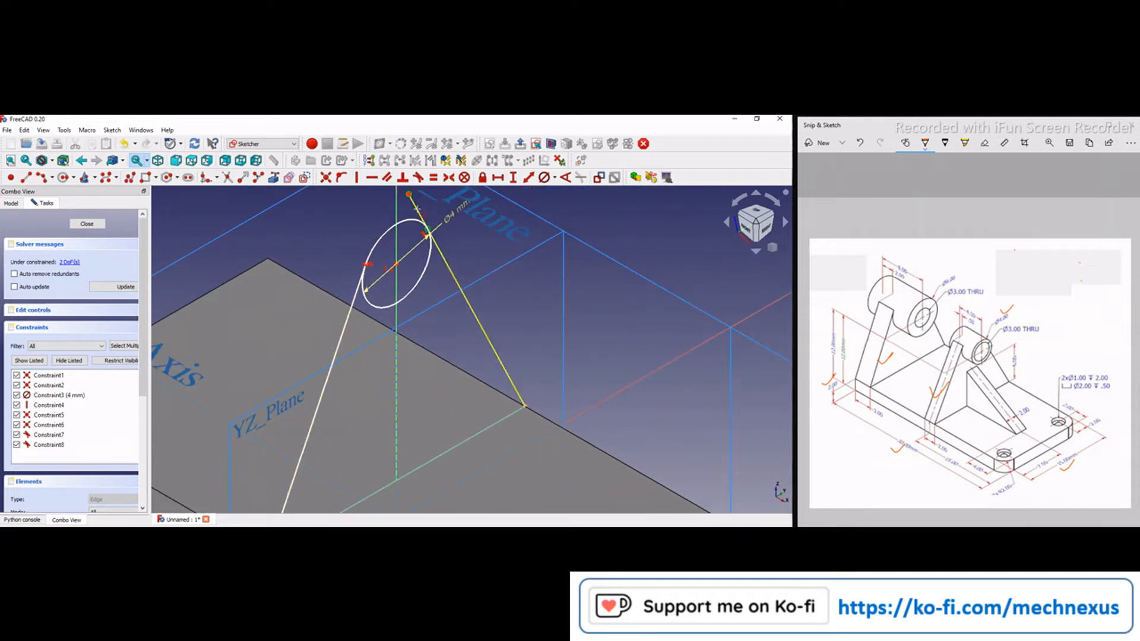
{"action": "left_click", "coordinate": [416, 208]}
{"action": "left_click", "coordinate": [411, 220]}
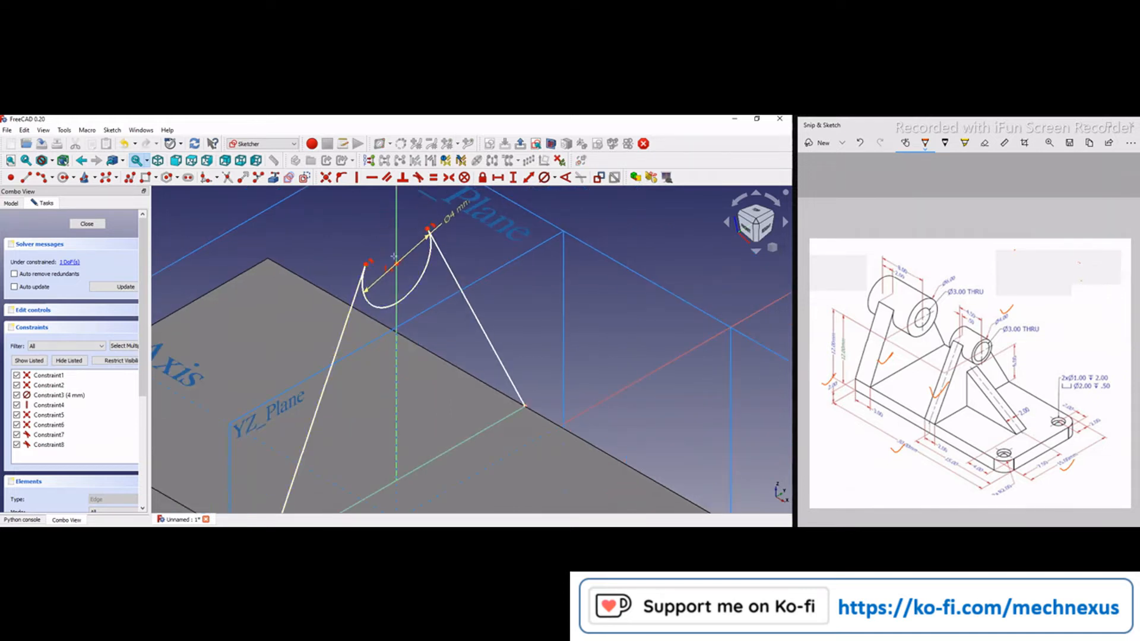
- Tick the 12 mm height on the reference drawing, constrain the arc's centre 12 mm above the base line, and close the sketch
{"action": "scroll", "coordinate": [438, 275], "scroll_direction": "down", "scroll_amount": 3}
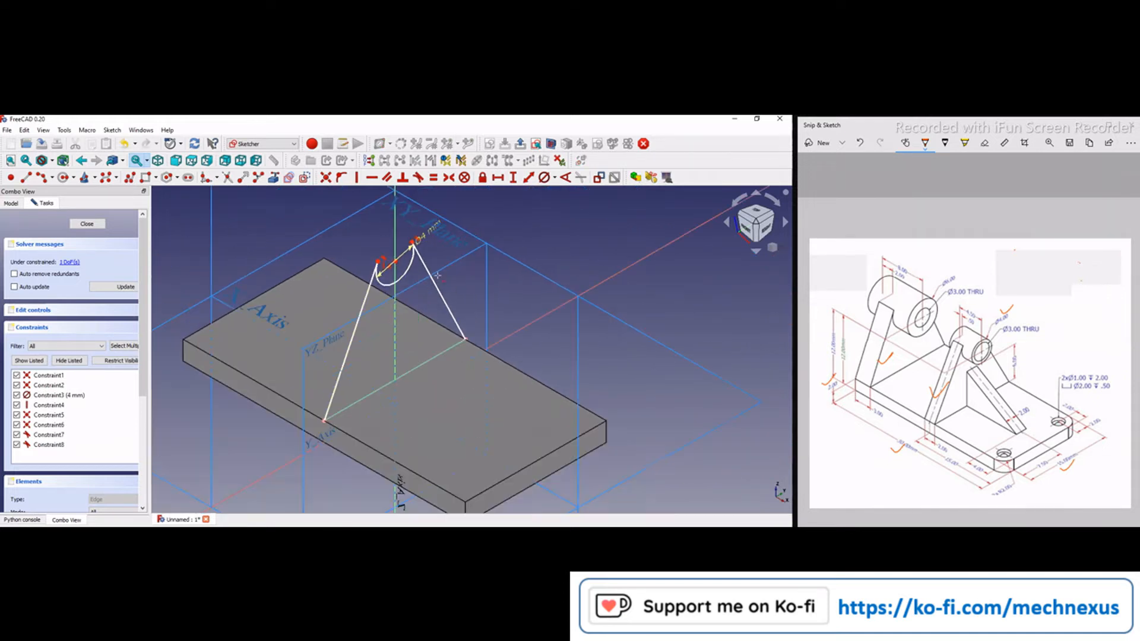
{"action": "left_click", "coordinate": [855, 355]}
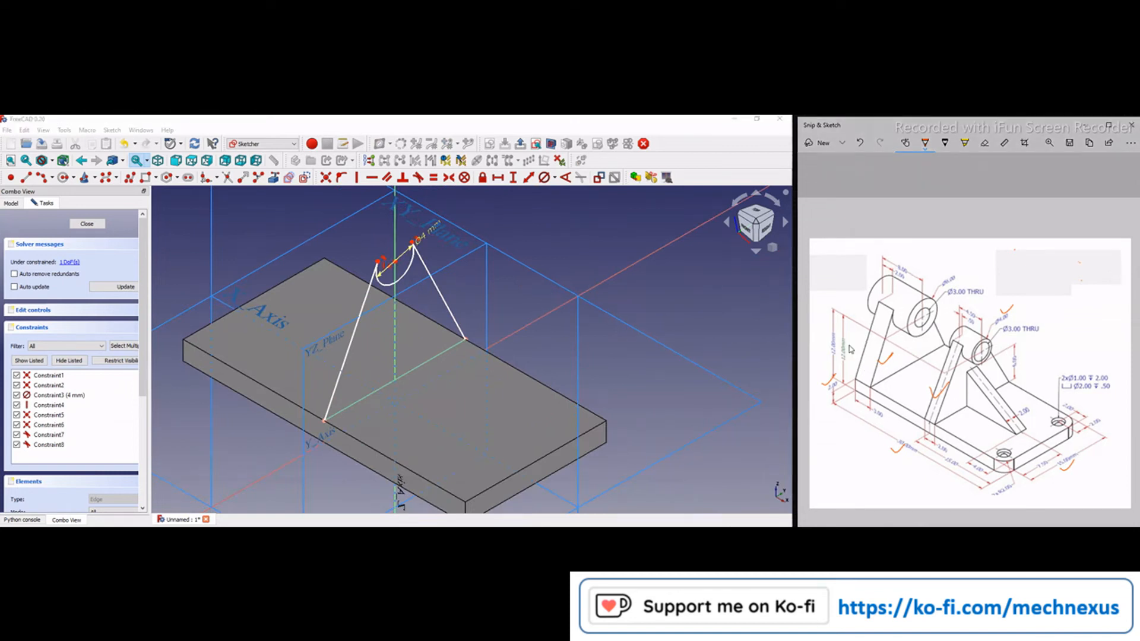
{"action": "left_click_drag", "start_coordinate": [851, 344], "coordinate": [862, 337]}
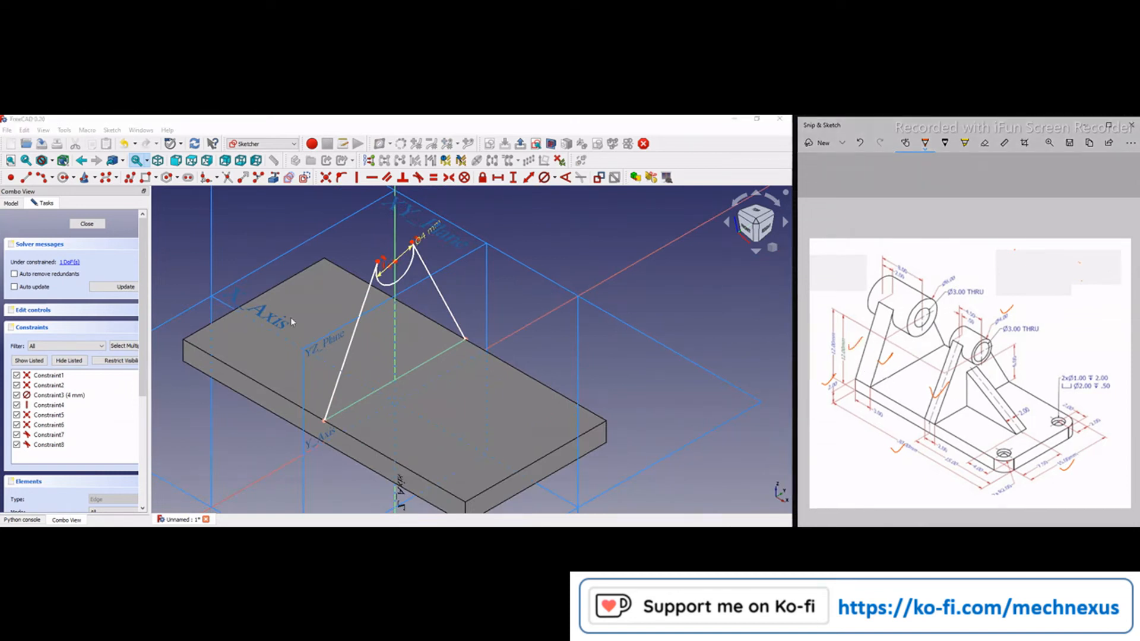
{"action": "left_click", "coordinate": [397, 267]}
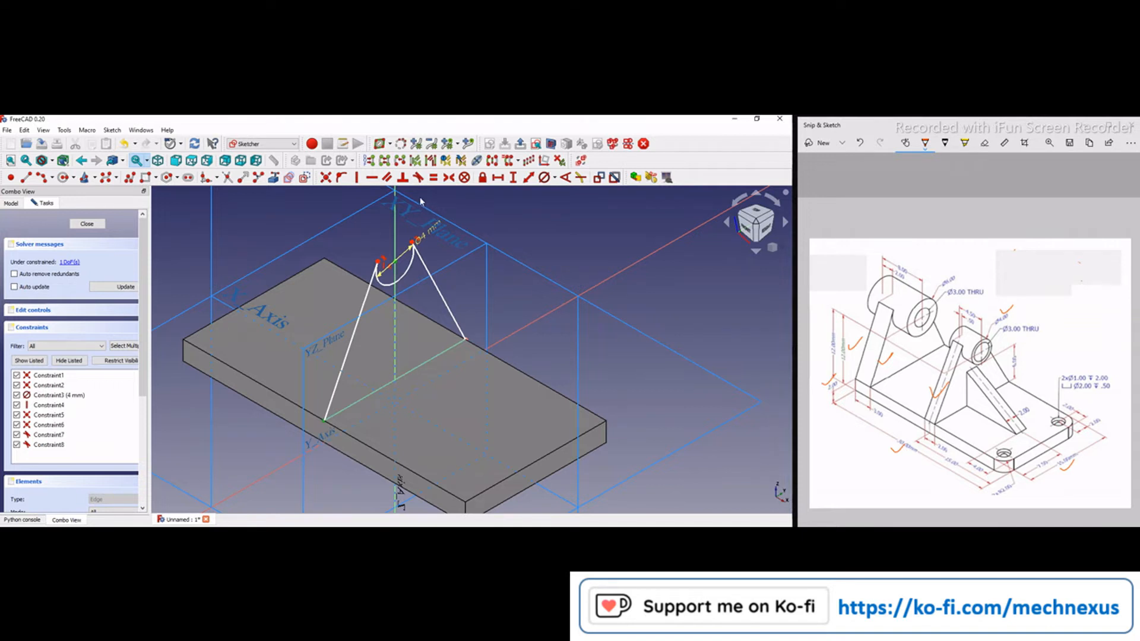
{"action": "left_click", "coordinate": [513, 177]}
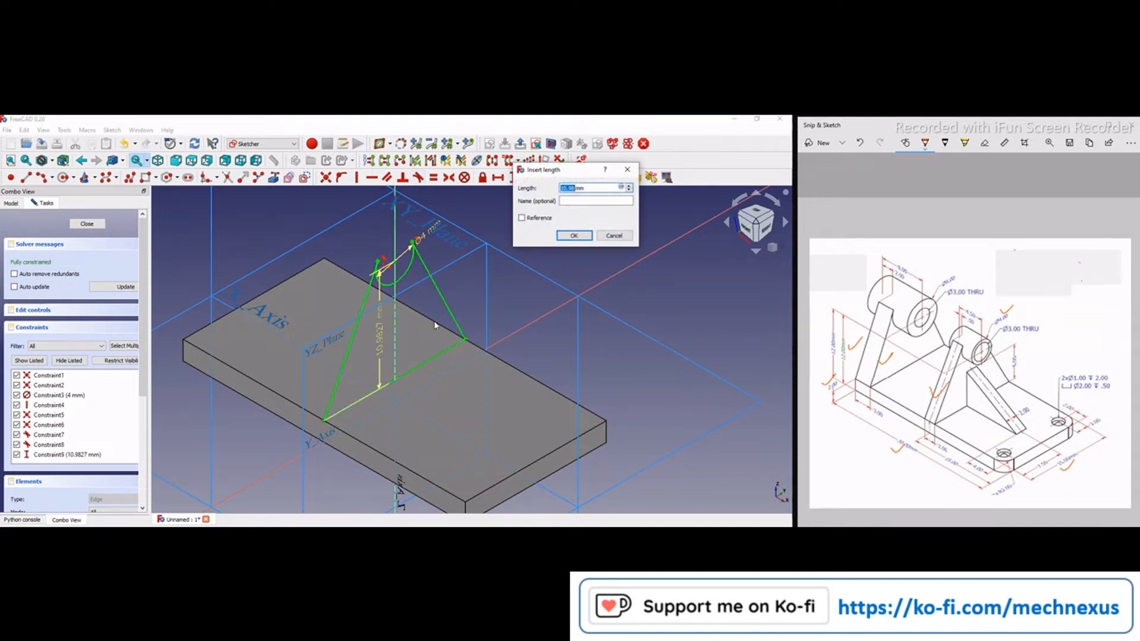
{"action": "type", "text": "12"}
{"action": "key", "text": "Return"}
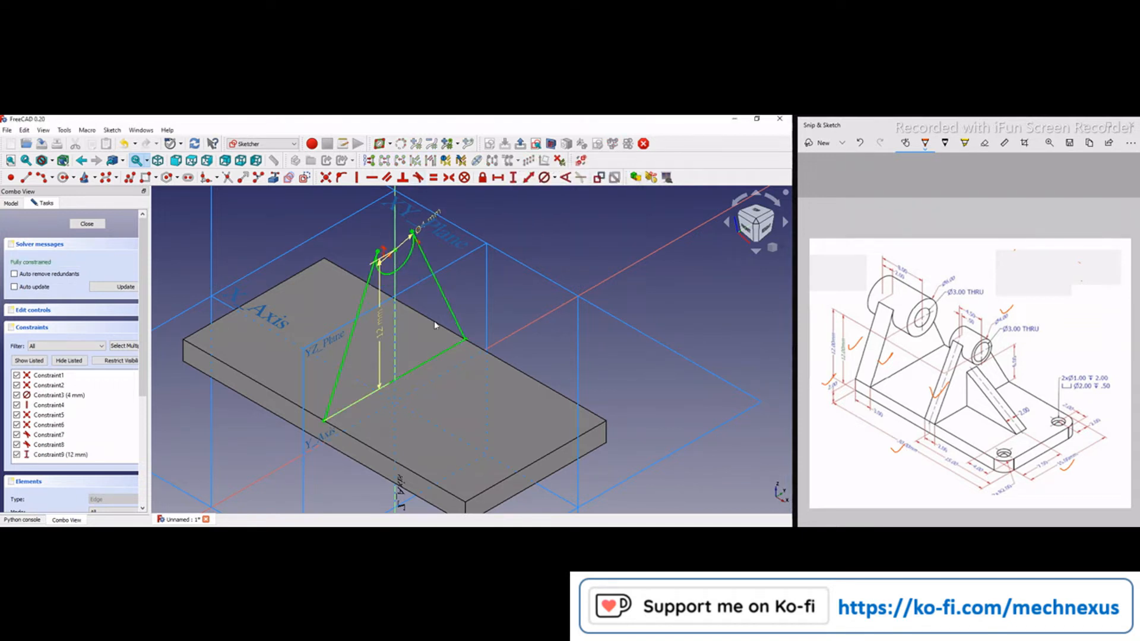
{"action": "left_click", "coordinate": [87, 224]}
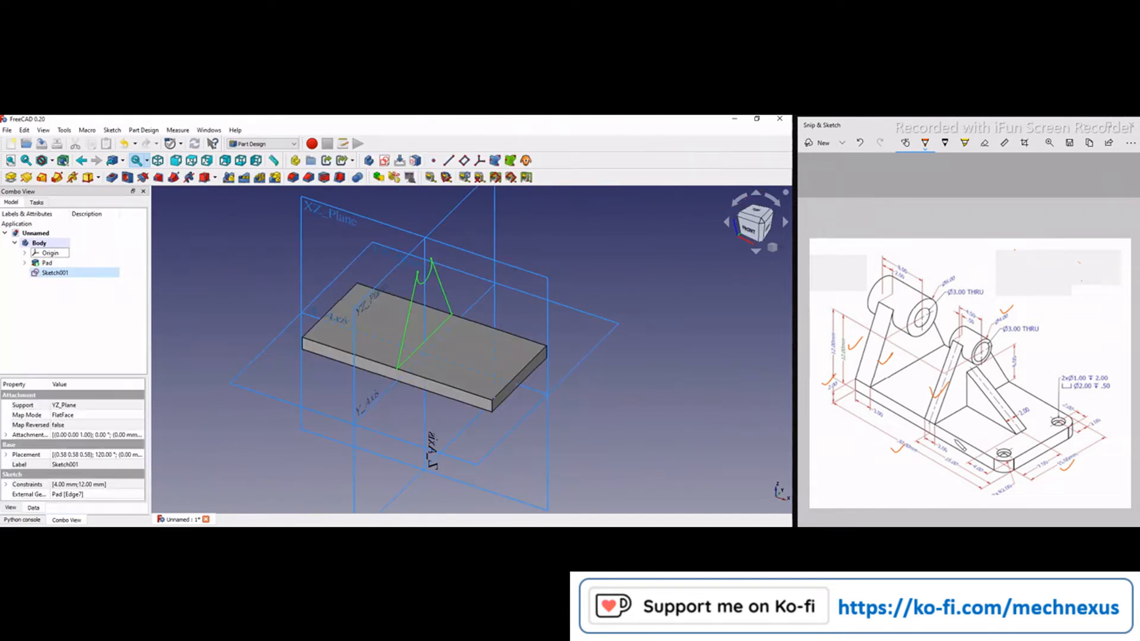
- Tick the middle support's thickness on the reference drawing and pad its profile 2 mm, symmetric to the sketch plane
{"action": "left_click", "coordinate": [940, 453]}
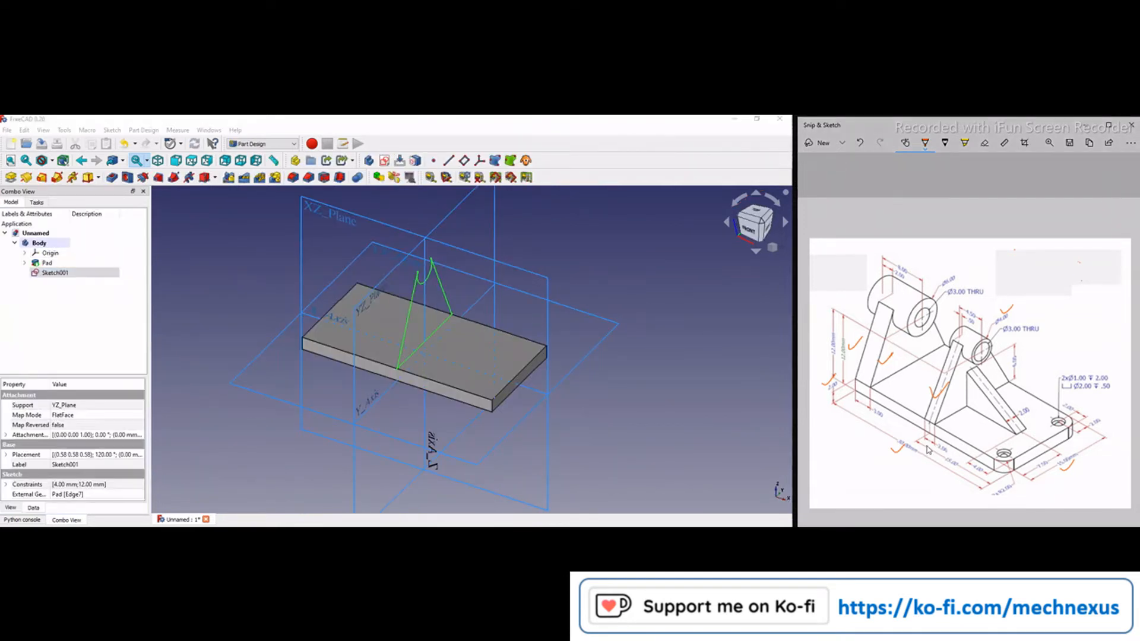
{"action": "left_click_drag", "start_coordinate": [930, 439], "coordinate": [945, 433]}
{"action": "left_click", "coordinate": [11, 177]}
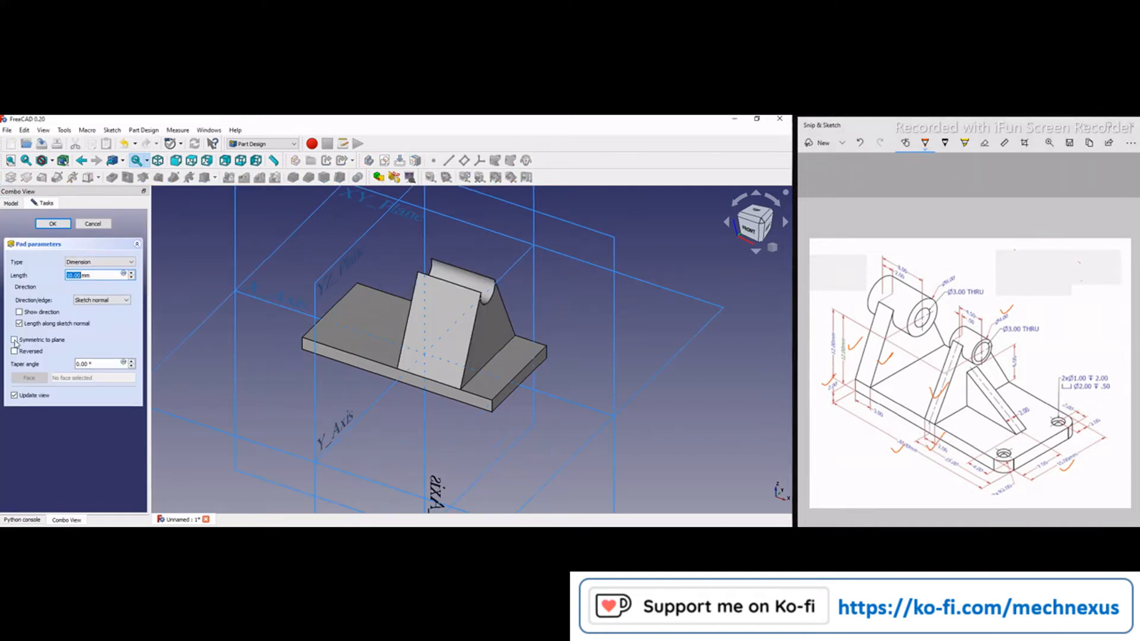
{"action": "left_click", "coordinate": [15, 341]}
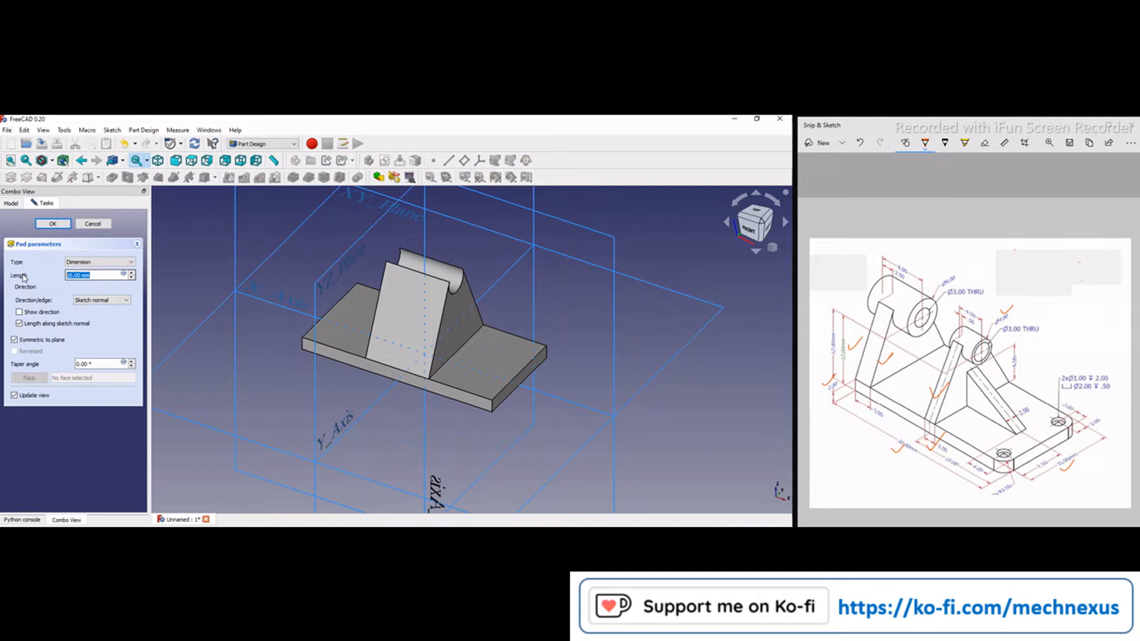
{"action": "type", "text": "2"}
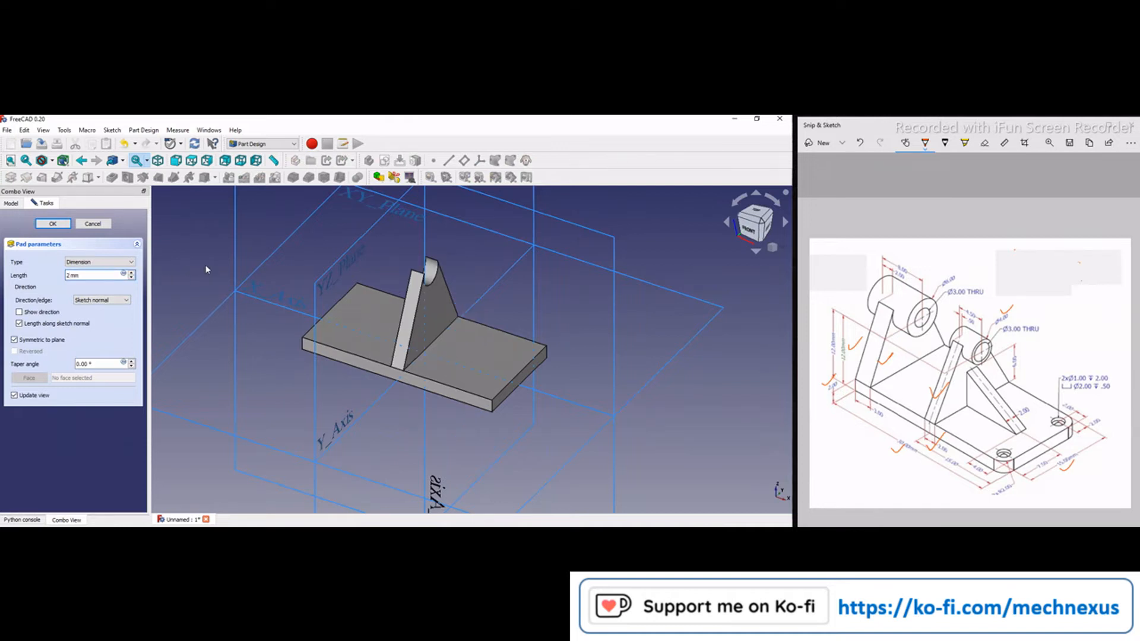
{"action": "left_click", "coordinate": [58, 226]}
{"action": "scroll", "coordinate": [455, 333], "scroll_direction": "down", "scroll_amount": 2}
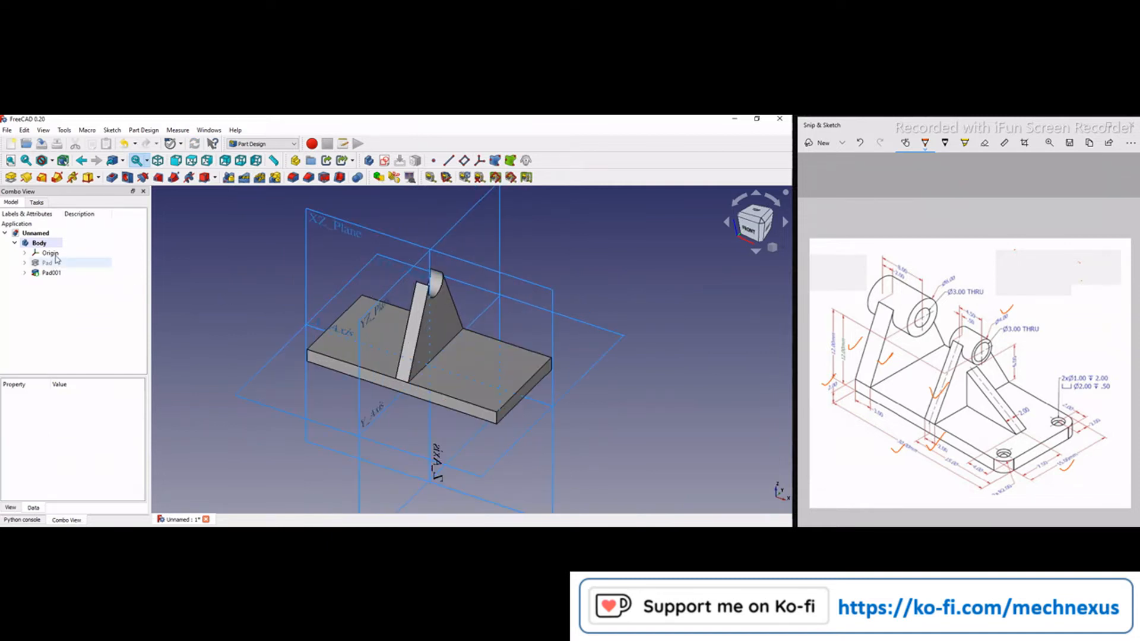
- Hide the origin planes to inspect the padded support, and show them again
{"action": "left_click", "coordinate": [52, 253]}
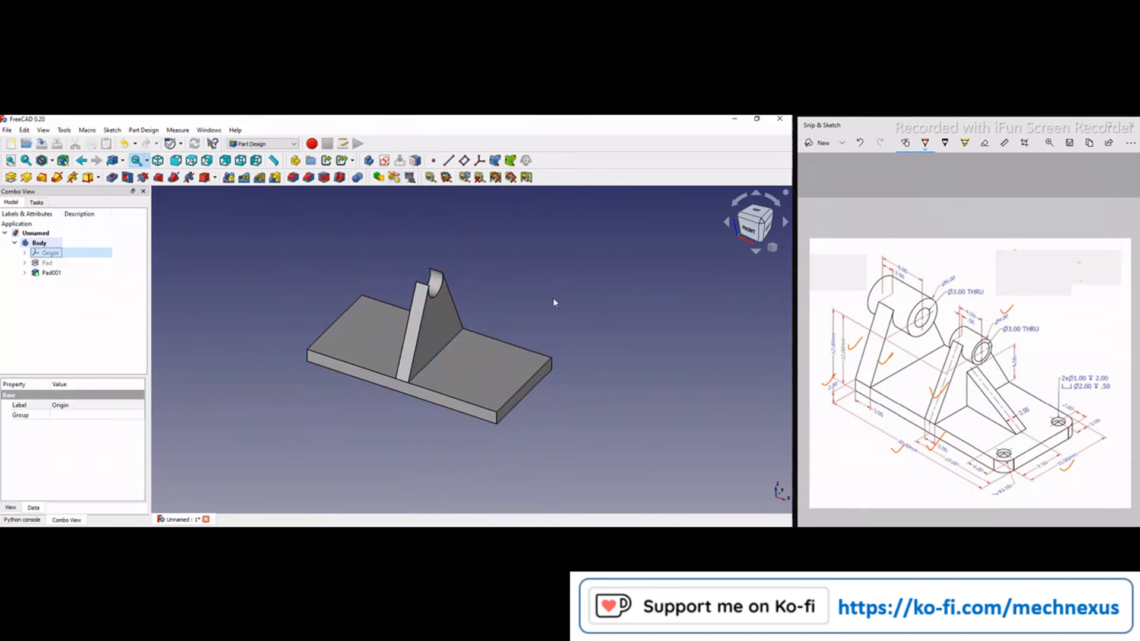
{"action": "scroll", "coordinate": [554, 298], "scroll_direction": "up", "scroll_amount": 2}
{"action": "middle_click_drag", "start_coordinate": [496, 298], "coordinate": [374, 293]}
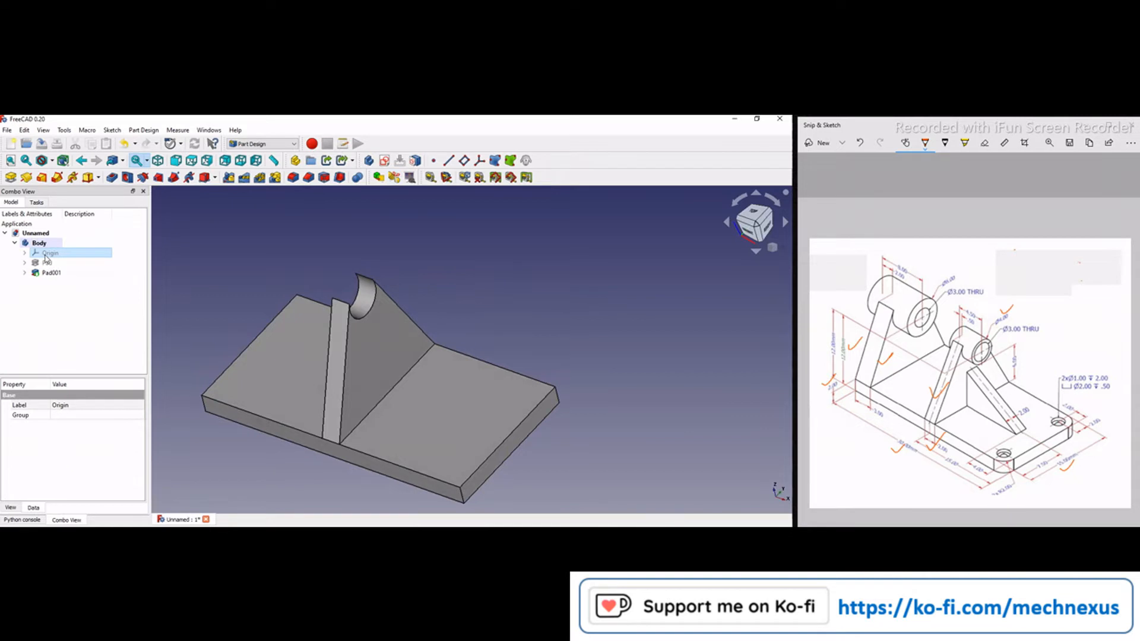
{"action": "key", "text": "space"}
- Start a new sketch on the YZ plane
{"action": "scroll", "coordinate": [566, 276], "scroll_direction": "down", "scroll_amount": 2}
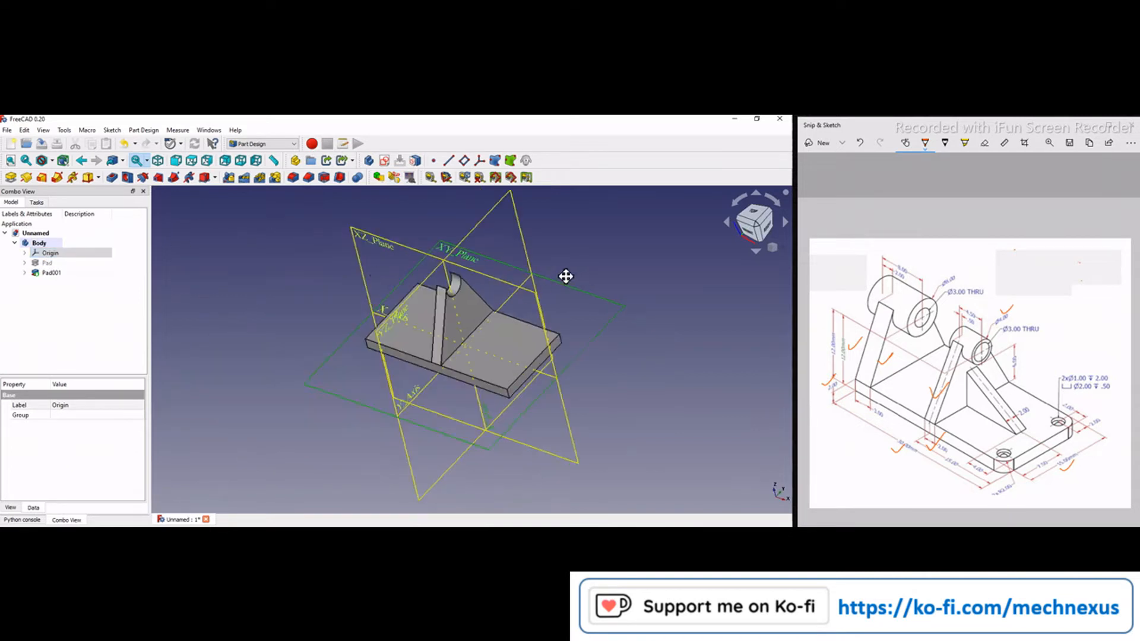
{"action": "mouse_move", "coordinate": [566, 276]}
{"action": "middle_mouse_down"}
{"action": "mouse_move", "coordinate": [580, 247]}
{"action": "mouse_move", "coordinate": [460, 230]}
{"action": "middle_mouse_up"}
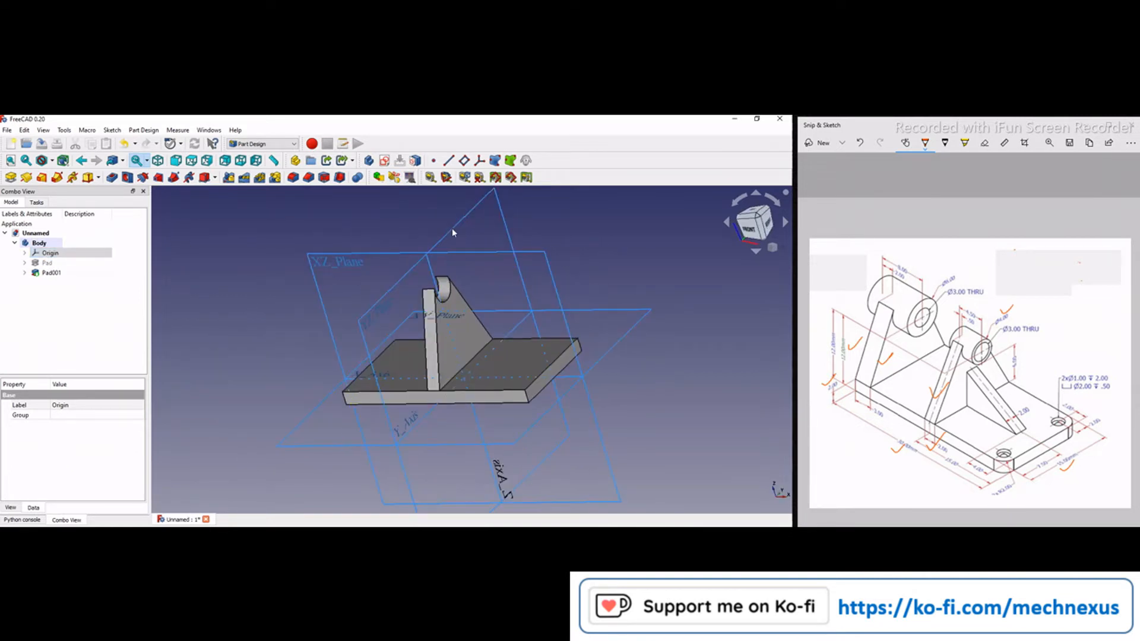
{"action": "left_click", "coordinate": [355, 242]}
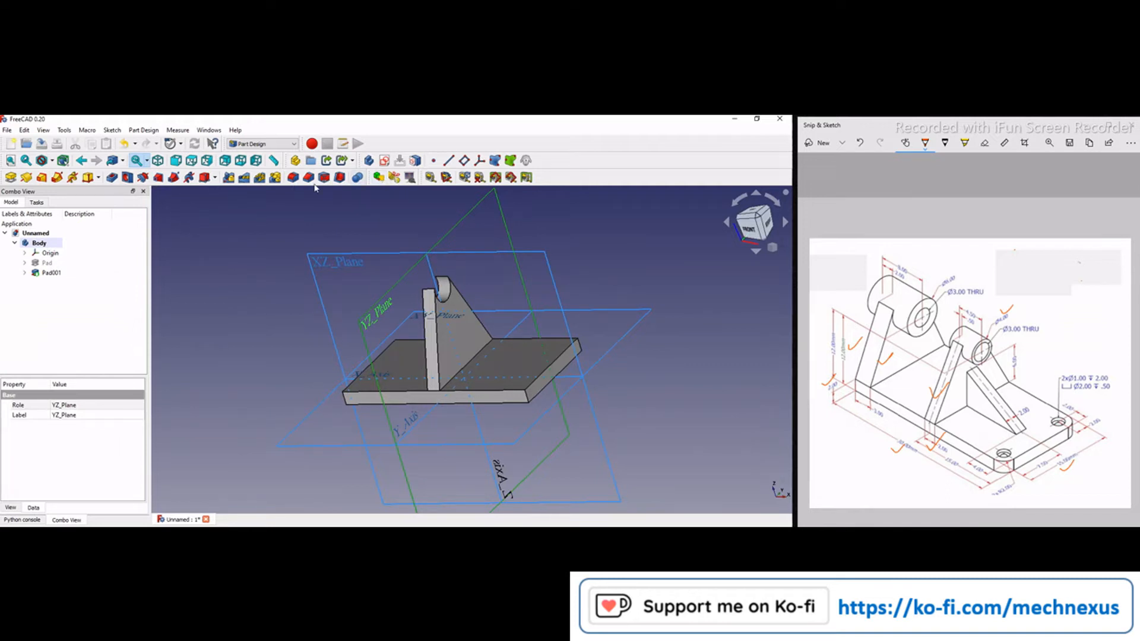
{"action": "left_click", "coordinate": [385, 160]}
{"action": "scroll", "coordinate": [446, 268], "scroll_direction": "up", "scroll_amount": 3}
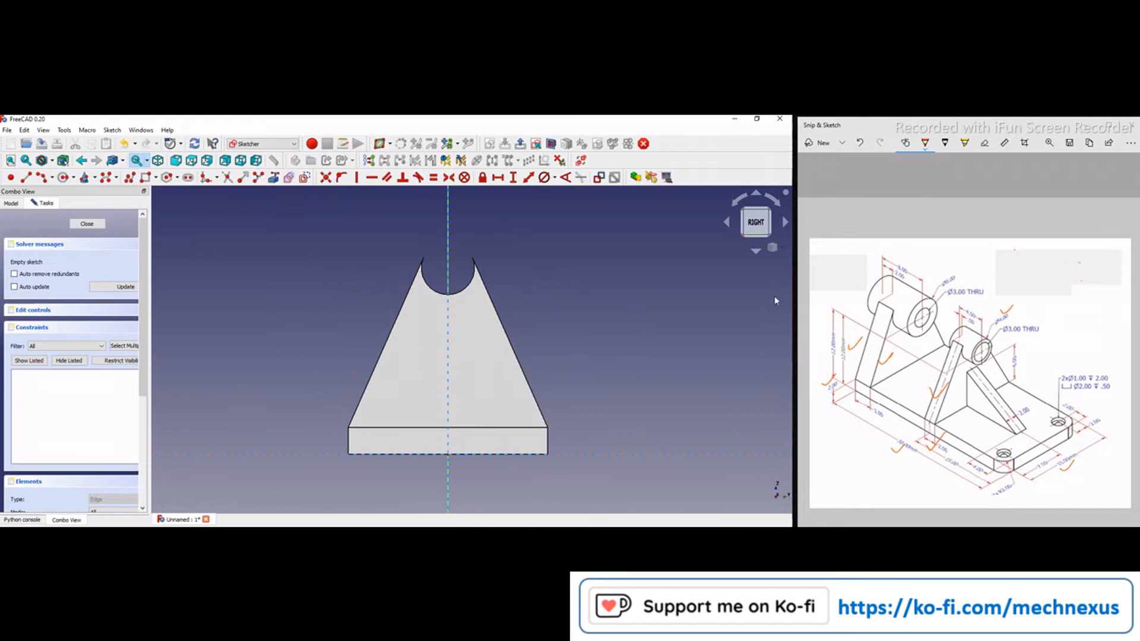
- Project the curved seat at the top of the support into the sketch as external geometry
{"action": "left_click", "coordinate": [773, 248]}
{"action": "left_click", "coordinate": [766, 278]}
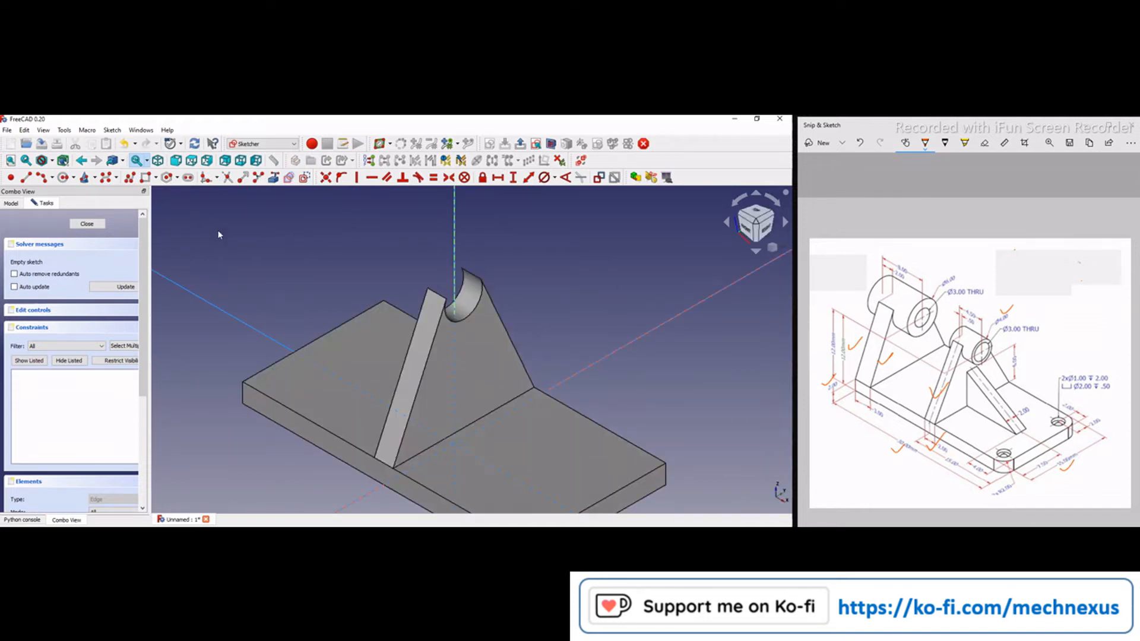
{"action": "left_click", "coordinate": [274, 180]}
{"action": "left_click", "coordinate": [466, 288]}
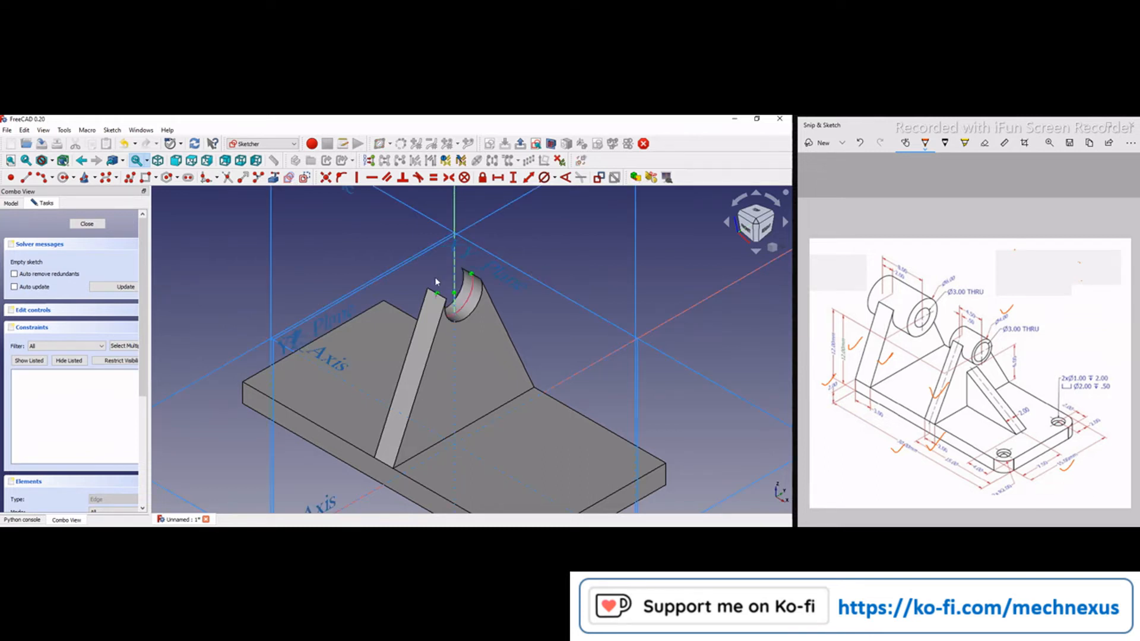
{"action": "scroll", "coordinate": [435, 276], "scroll_direction": "up", "scroll_amount": 3}
- Draw a circle from the projected arc's centre out to the arc's end point
{"action": "left_click", "coordinate": [63, 178]}
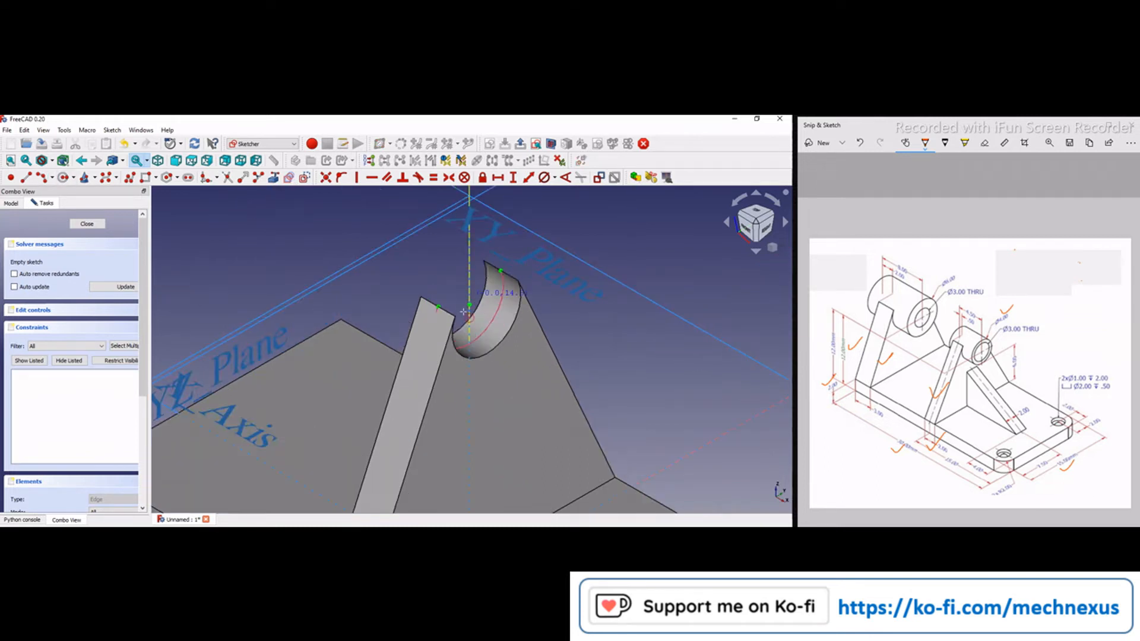
{"action": "left_click", "coordinate": [470, 305]}
{"action": "left_click", "coordinate": [503, 273]}
{"action": "left_click", "coordinate": [501, 290]}
{"action": "scroll", "coordinate": [501, 290], "scroll_direction": "up", "scroll_amount": 3}
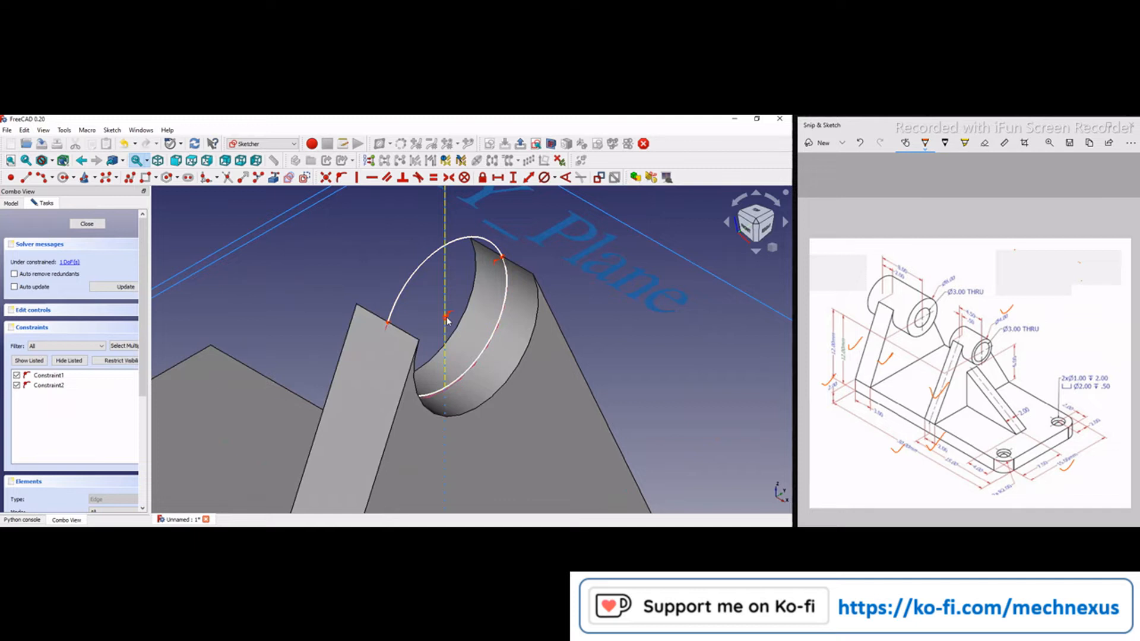
- Constrain the circle's centre coincident with the projected arc's centre and delete the redundant constraint
{"action": "left_click_drag", "start_coordinate": [446, 318], "coordinate": [446, 288]}
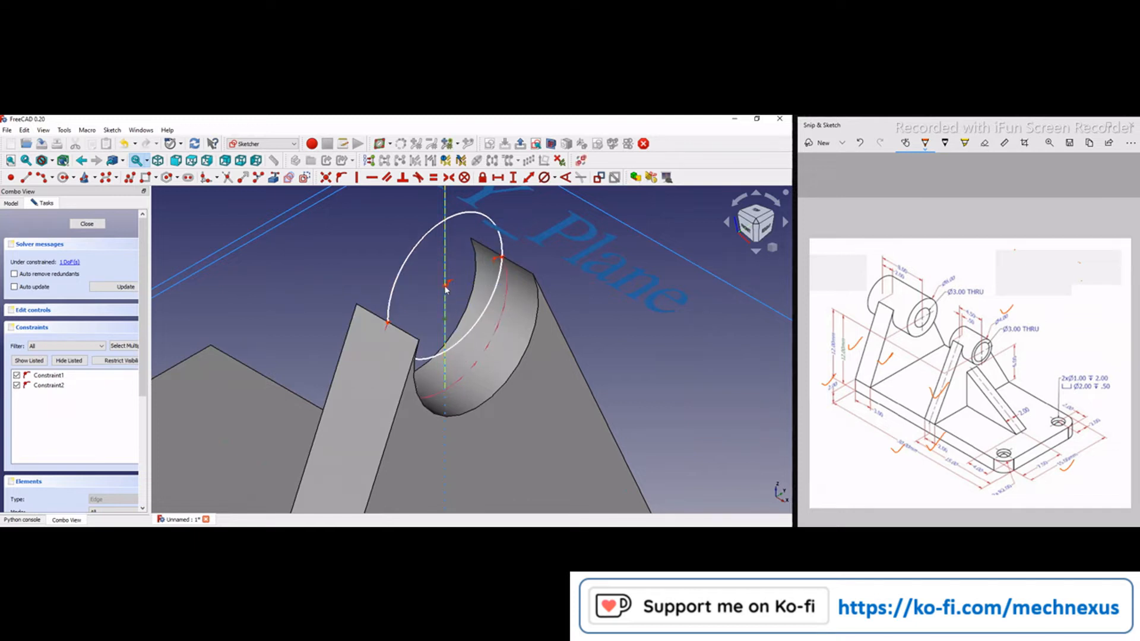
{"action": "left_click", "coordinate": [326, 177]}
{"action": "left_click", "coordinate": [49, 375]}
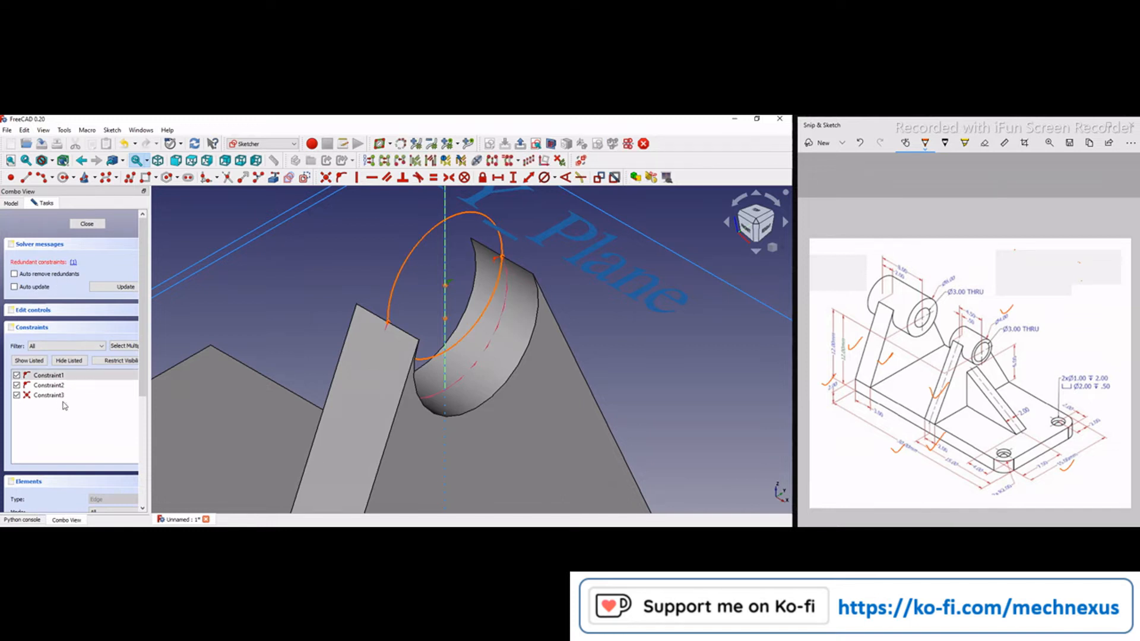
{"action": "right_click", "coordinate": [82, 389]}
{"action": "left_click", "coordinate": [78, 480]}
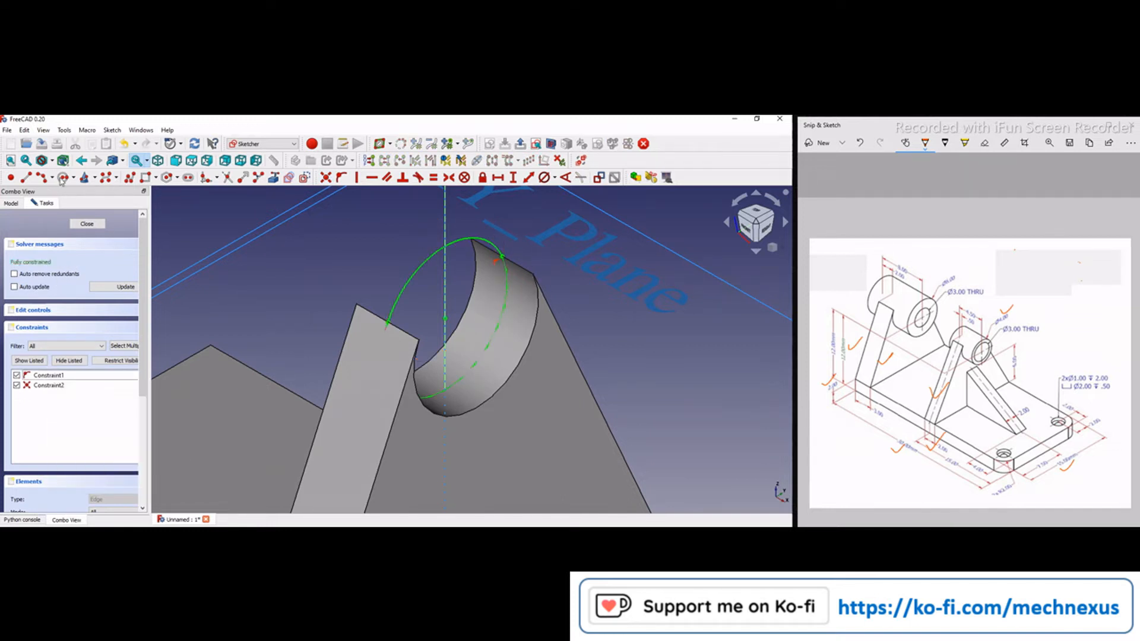
- Draw a smaller concentric circle about 2.4 mm in diameter inside the first one
{"action": "left_click", "coordinate": [62, 177]}
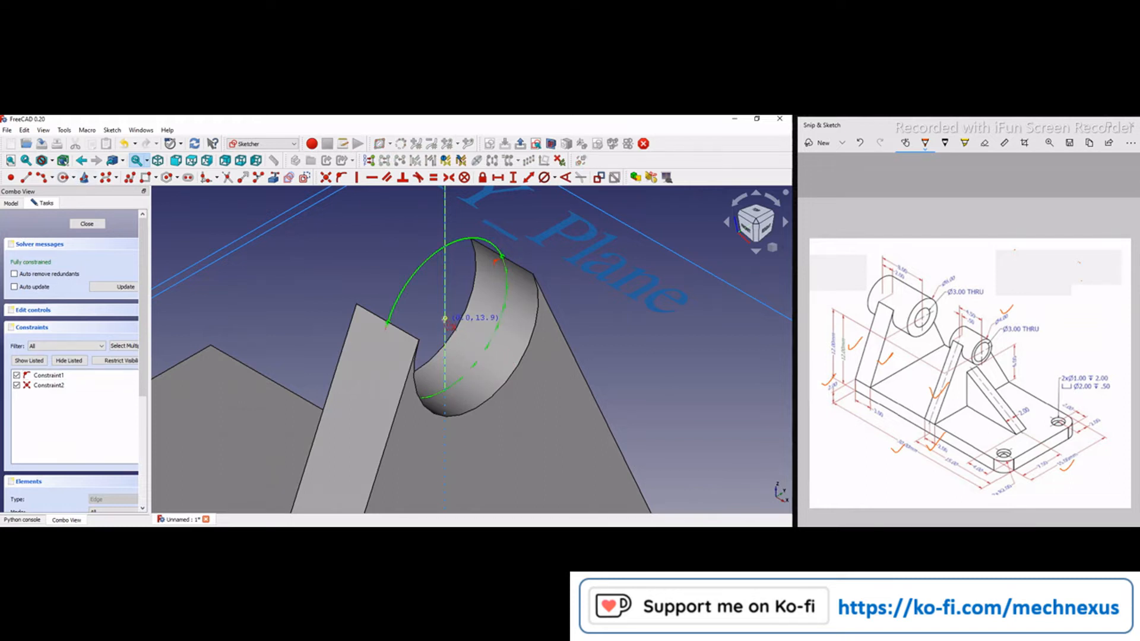
{"action": "left_click", "coordinate": [445, 318]}
{"action": "left_click", "coordinate": [476, 285]}
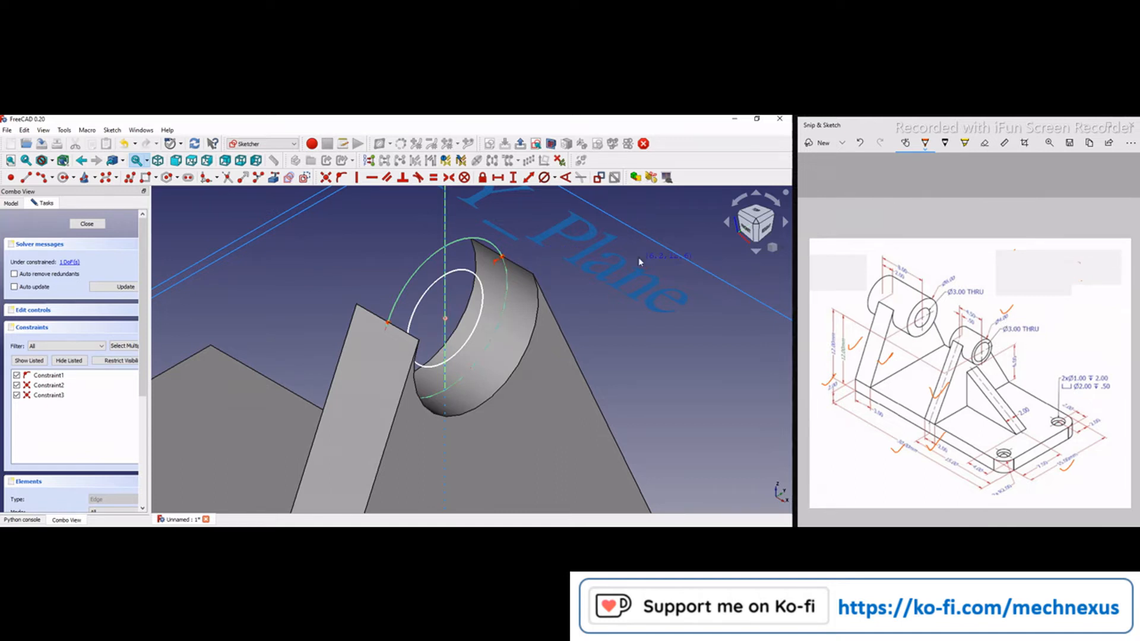
- Set the inner circle's diameter to 3 mm and close the sketch
{"action": "left_click", "coordinate": [473, 275]}
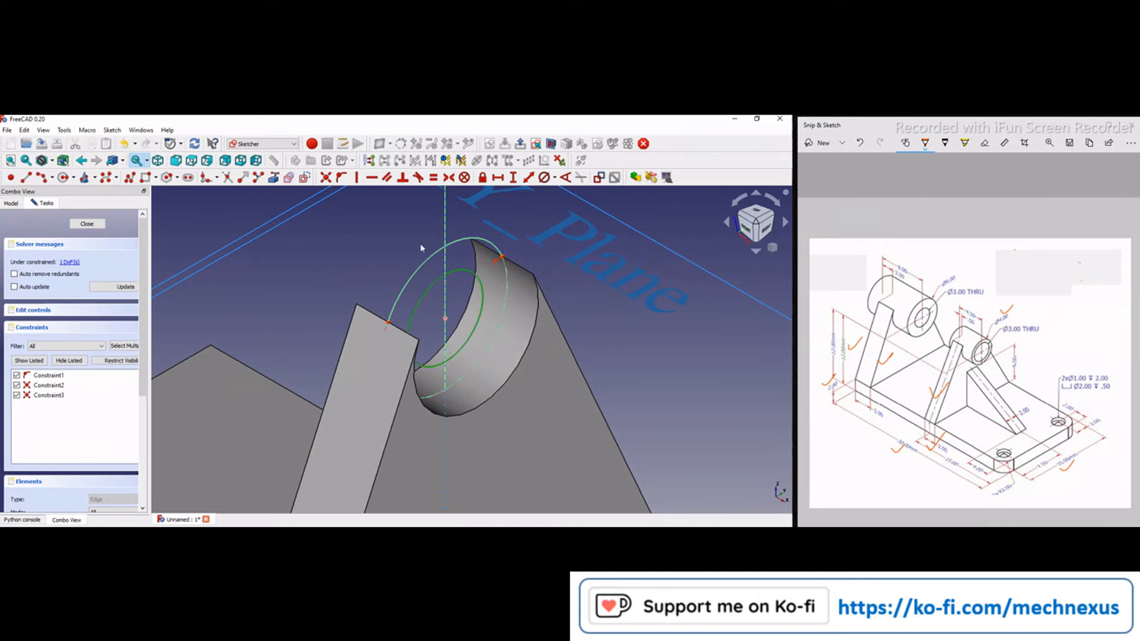
{"action": "left_click", "coordinate": [557, 178]}
{"action": "left_click", "coordinate": [570, 201]}
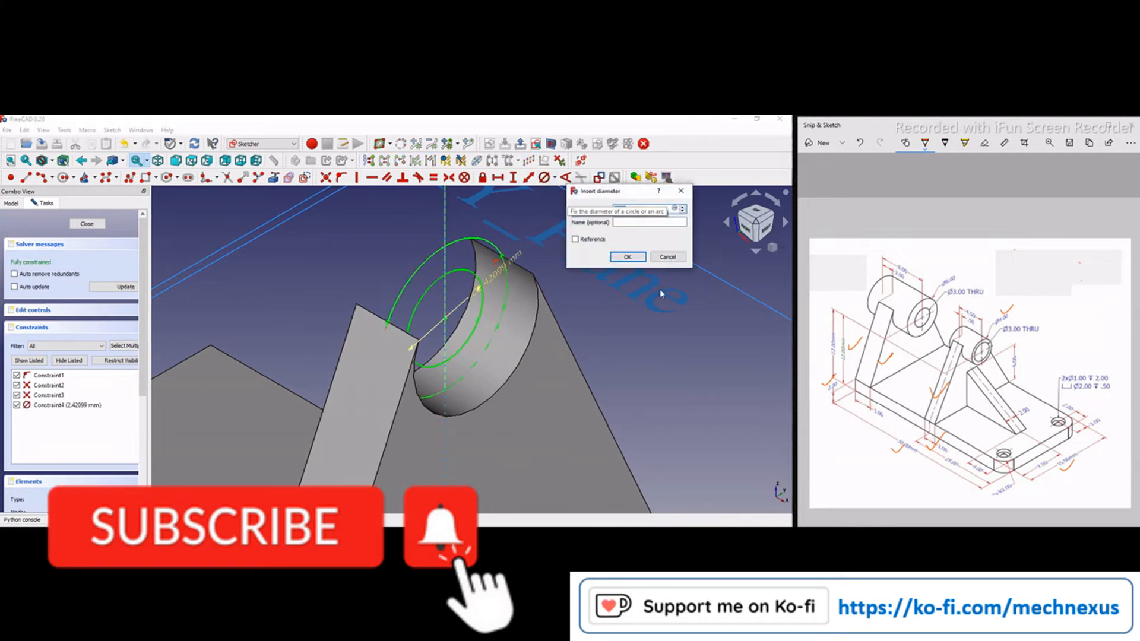
{"action": "type", "text": "3"}
{"action": "key", "text": "Return"}
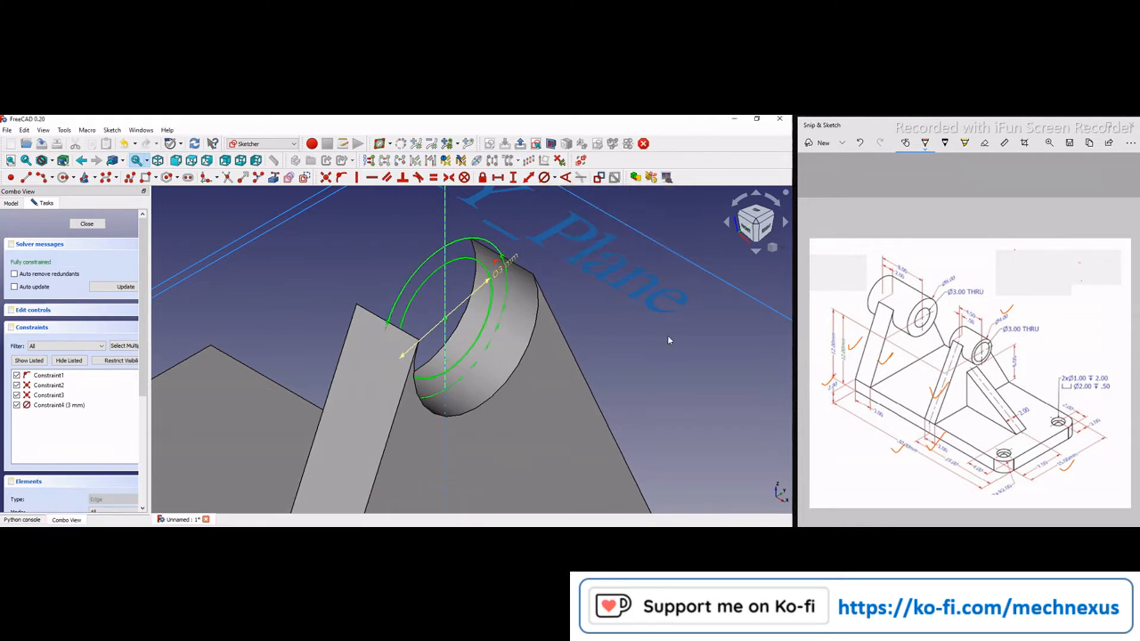
{"action": "left_click", "coordinate": [79, 223]}
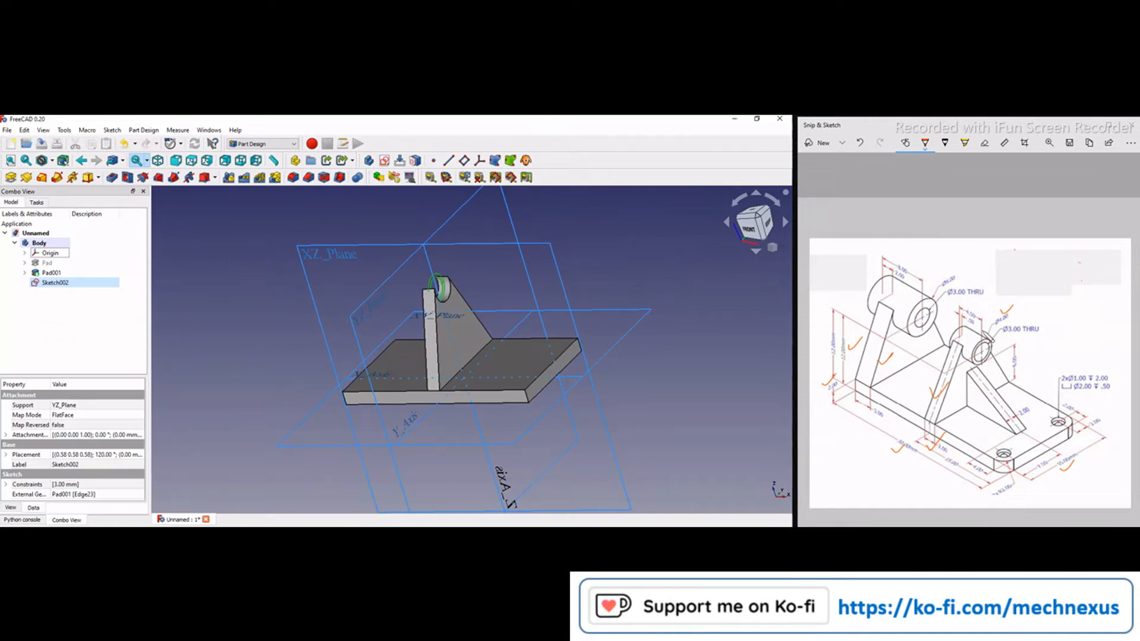
- Start padding the ring sketch using the Two dimensions type
{"action": "scroll", "coordinate": [986, 334], "scroll_direction": "up", "scroll_amount": 1}
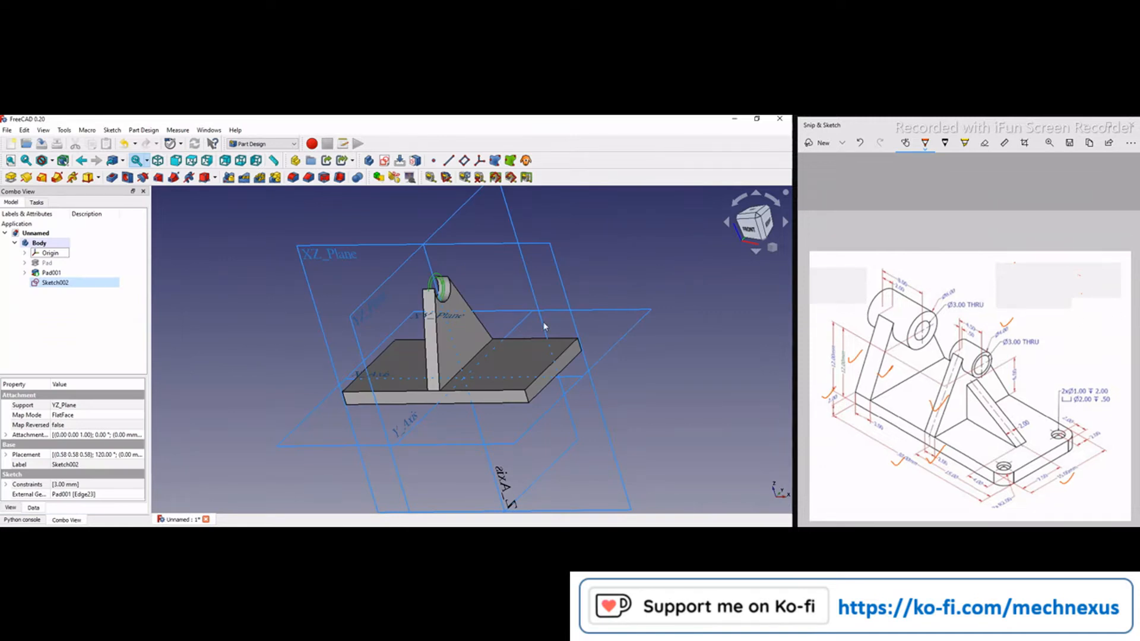
{"action": "left_click", "coordinate": [11, 177]}
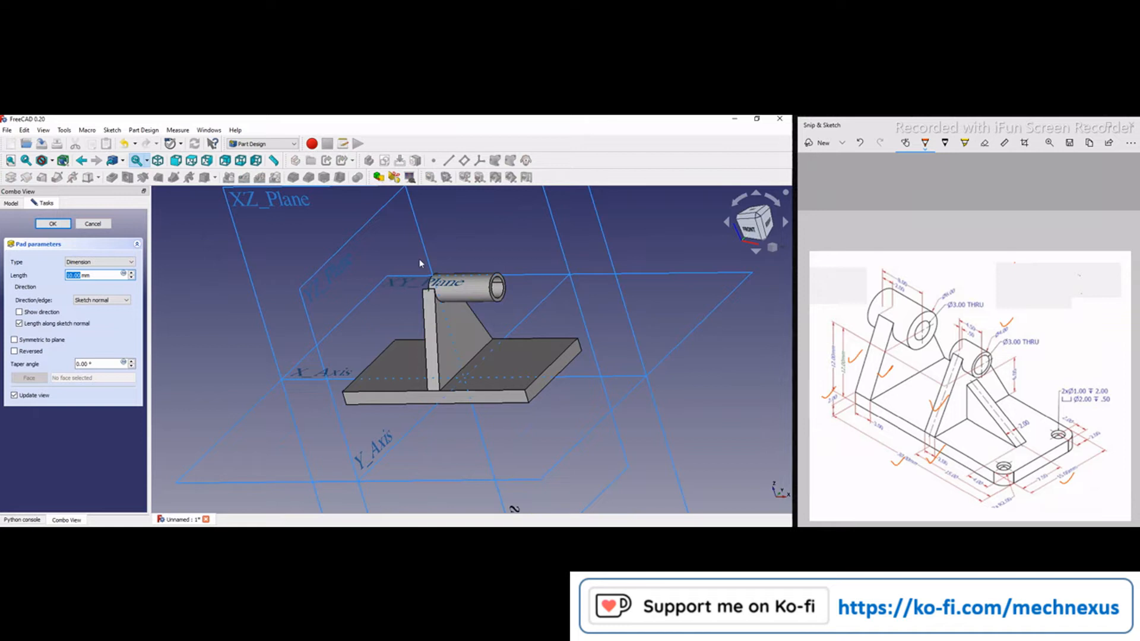
{"action": "scroll", "coordinate": [419, 263], "scroll_direction": "up", "scroll_amount": 4}
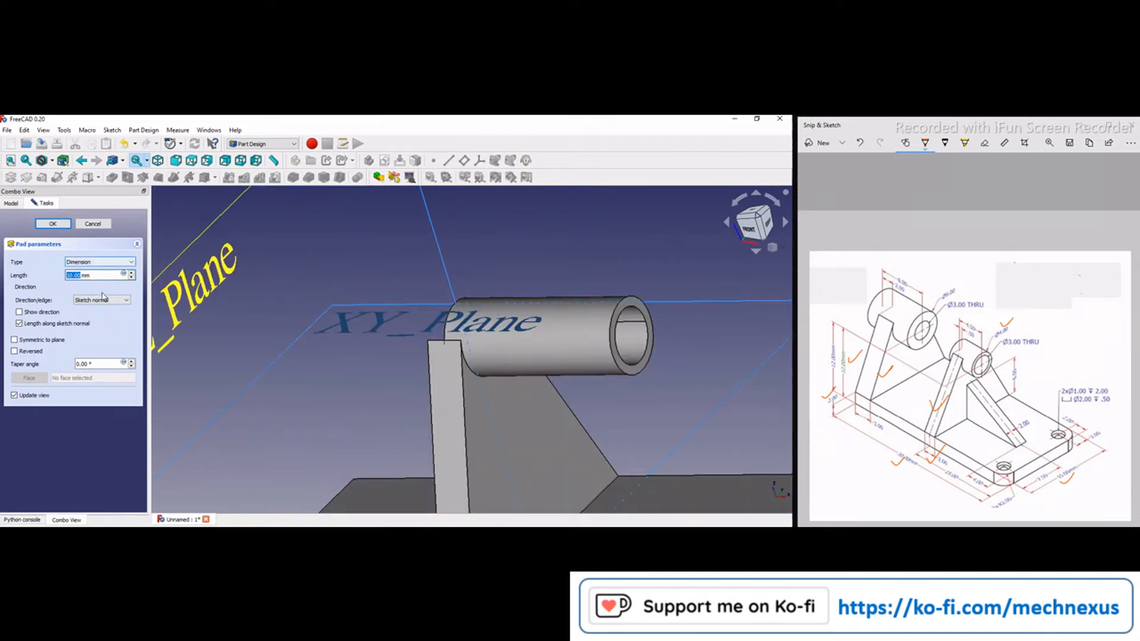
{"action": "left_click", "coordinate": [99, 262]}
{"action": "left_click", "coordinate": [103, 299]}
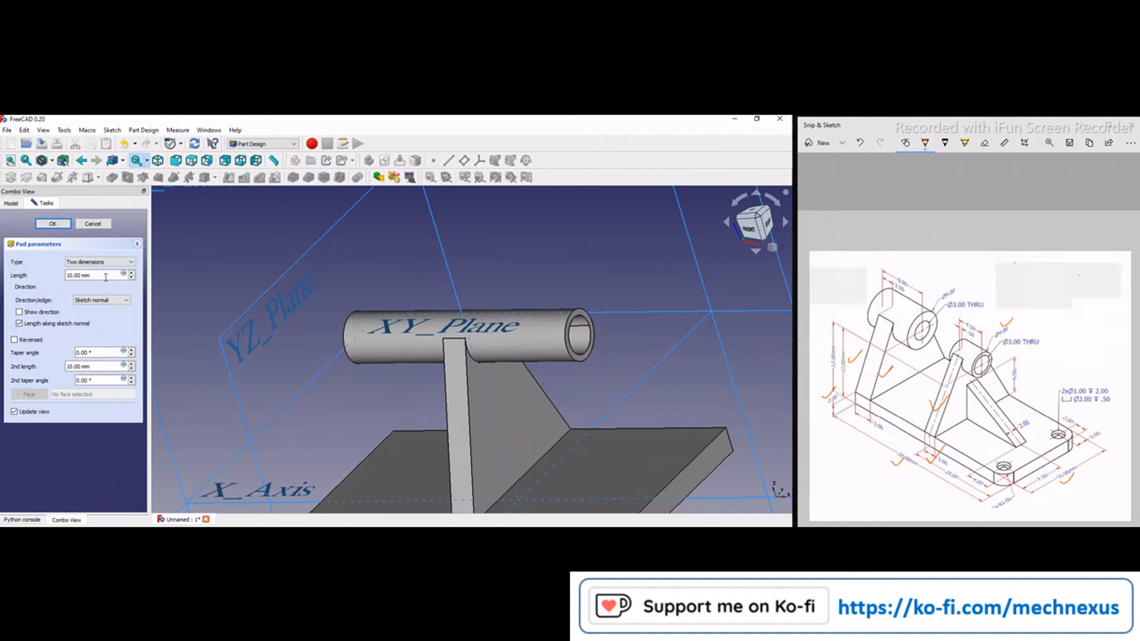
- Set the ring pad's first length to 1.5 mm
{"action": "left_click", "coordinate": [106, 277]}
{"action": "left_click_drag", "start_coordinate": [91, 276], "coordinate": [2, 279]}
{"action": "type", "text": "1.5"}
{"action": "left_click", "coordinate": [211, 230]}
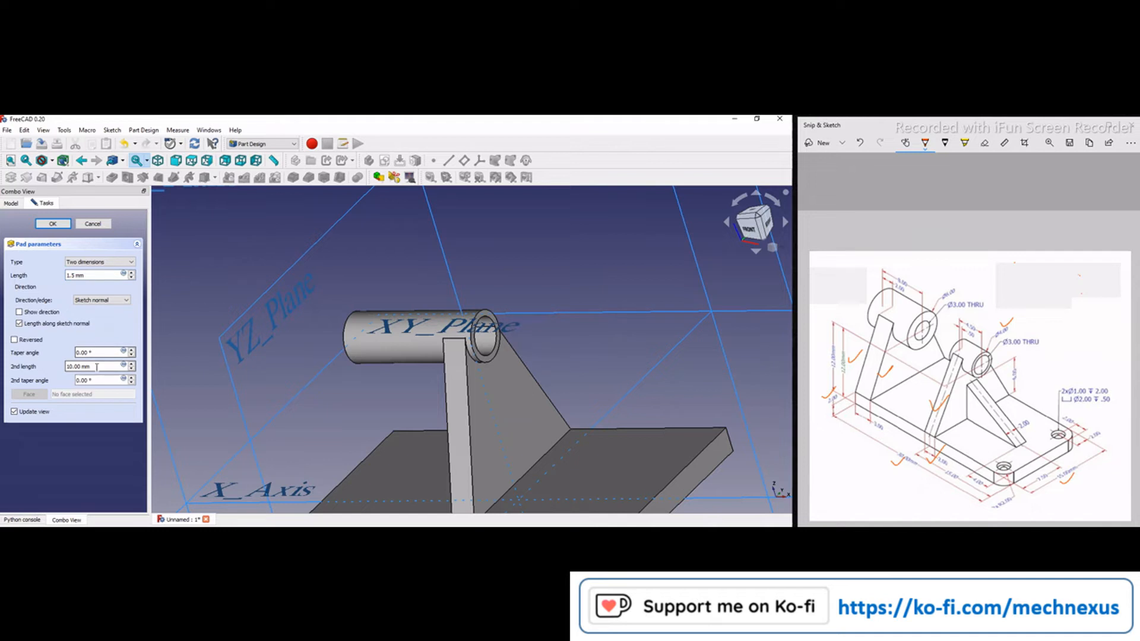
- Set the ring pad's second length to 1.5 mm and its first length to 3 mm, and finish the pad
{"action": "left_click_drag", "start_coordinate": [97, 367], "coordinate": [2, 348]}
{"action": "type", "text": "1.5"}
{"action": "left_click_drag", "start_coordinate": [89, 275], "coordinate": [28, 279]}
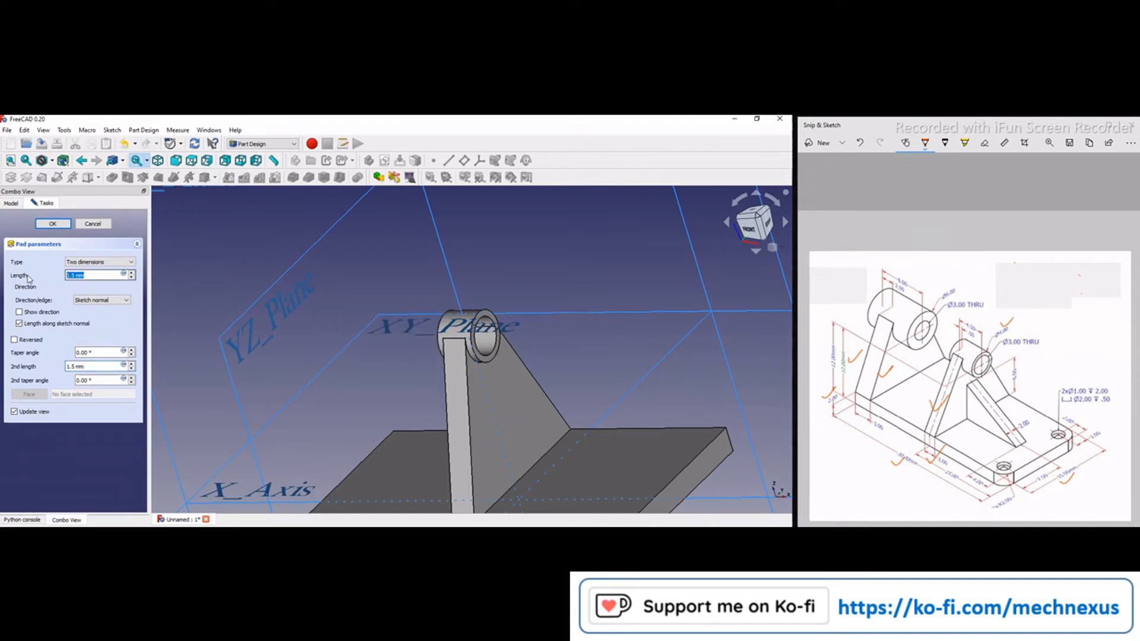
{"action": "type", "text": "3"}
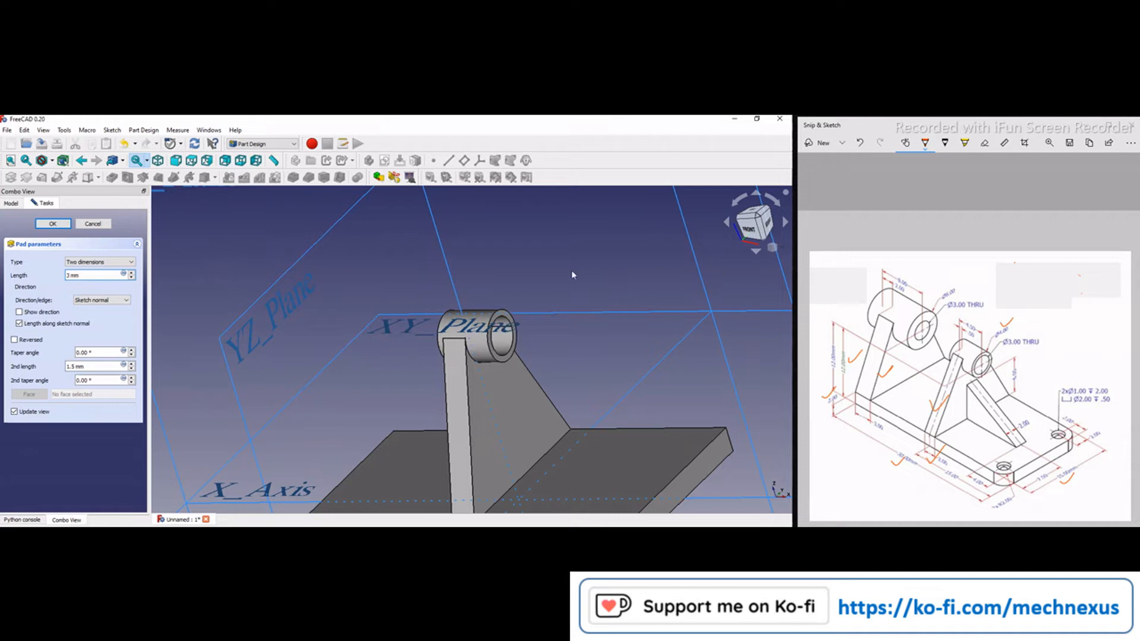
{"action": "left_click", "coordinate": [48, 226]}
- Hide the origin planes and show the model in isometric view
{"action": "left_click", "coordinate": [48, 253]}
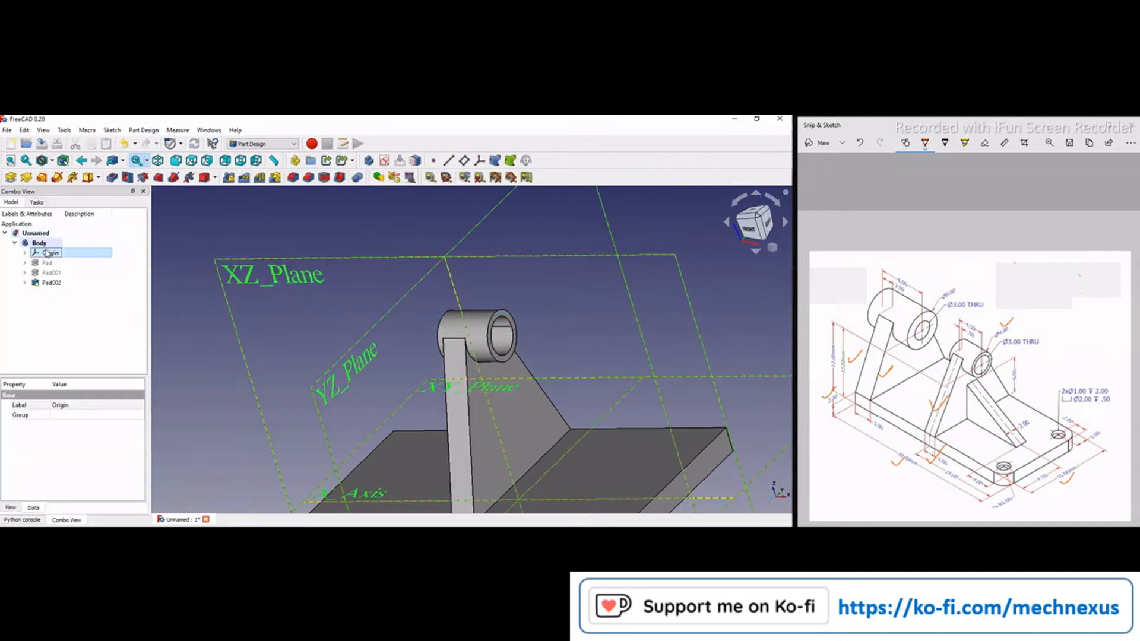
{"action": "left_click", "coordinate": [592, 290]}
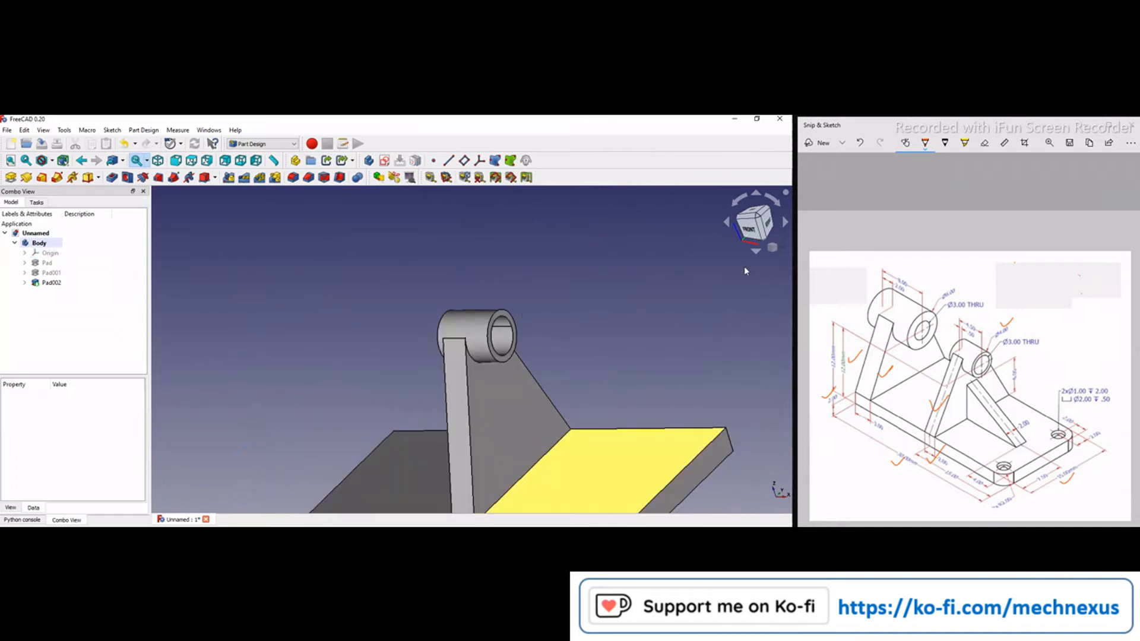
{"action": "left_click", "coordinate": [773, 247]}
{"action": "left_click", "coordinate": [763, 280]}
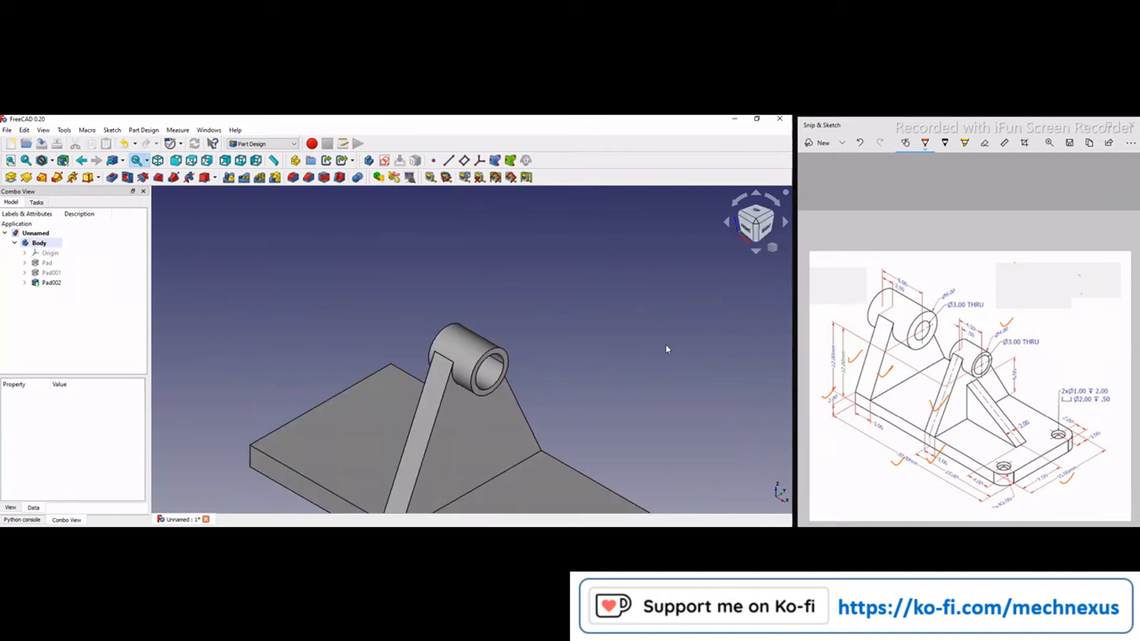
{"action": "scroll", "coordinate": [565, 323], "scroll_direction": "down", "scroll_amount": 2}
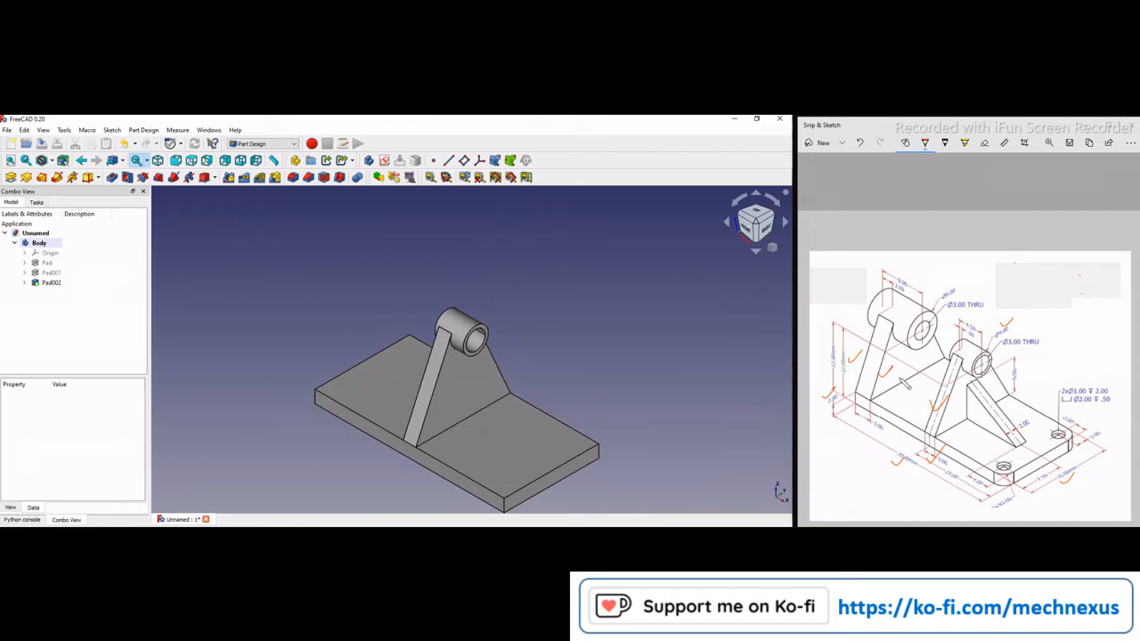
- Start a sketch on the base plate's end face beyond the middle support and project its upper edge as external geometry
{"action": "middle_click_drag", "start_coordinate": [618, 337], "coordinate": [695, 371]}
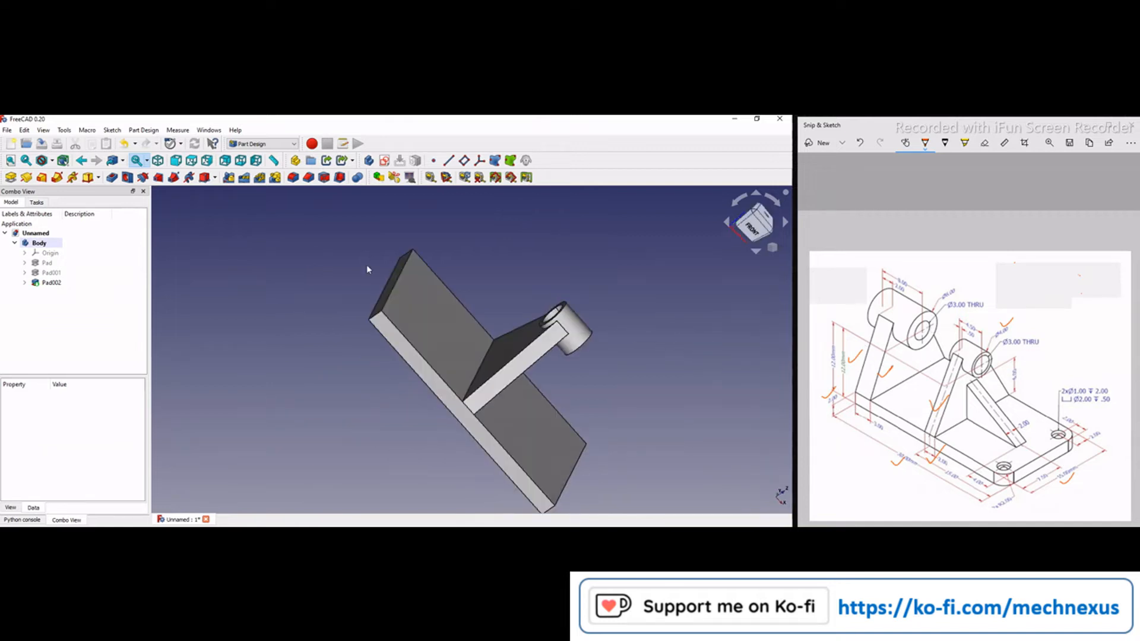
{"action": "left_click", "coordinate": [398, 276]}
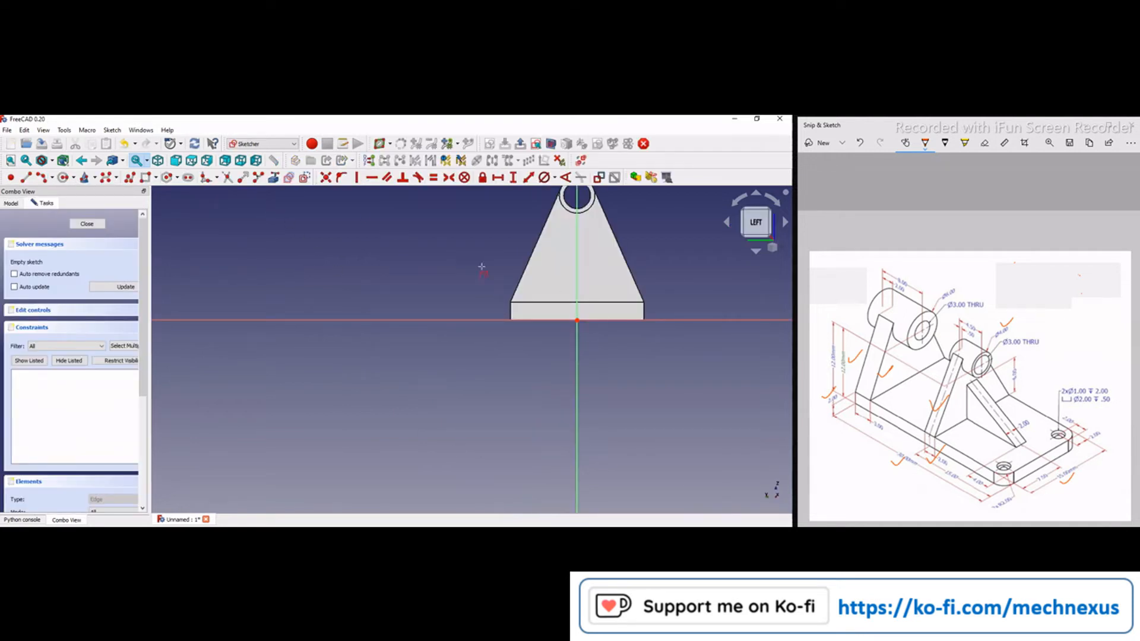
{"action": "scroll", "coordinate": [433, 348], "scroll_direction": "down", "scroll_amount": 2}
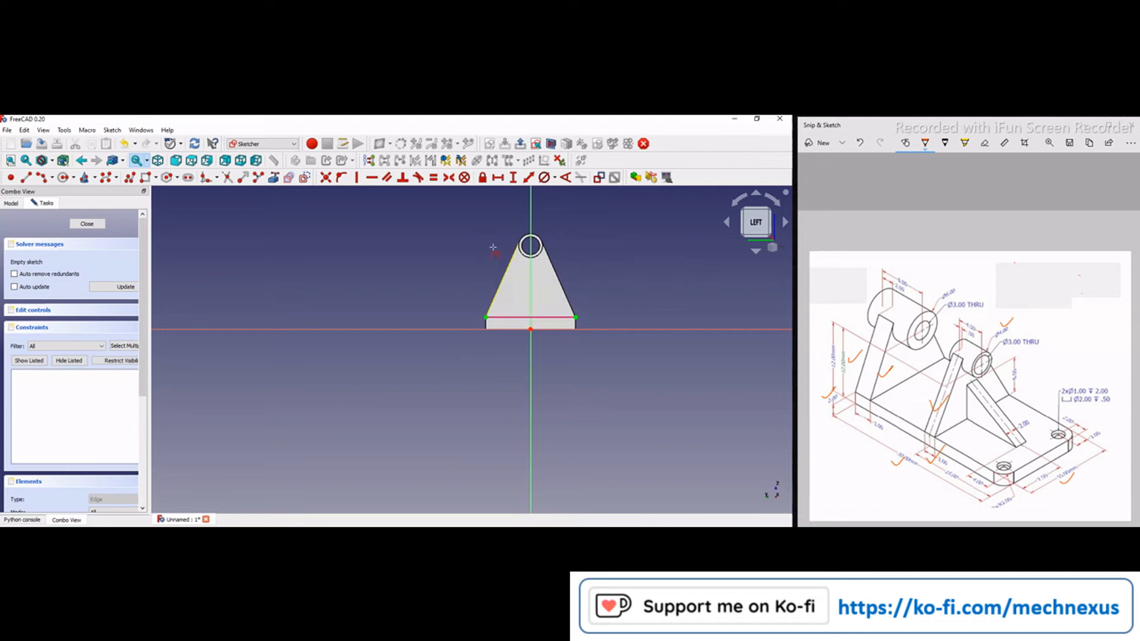
{"action": "scroll", "coordinate": [493, 247], "scroll_direction": "up", "scroll_amount": 4}
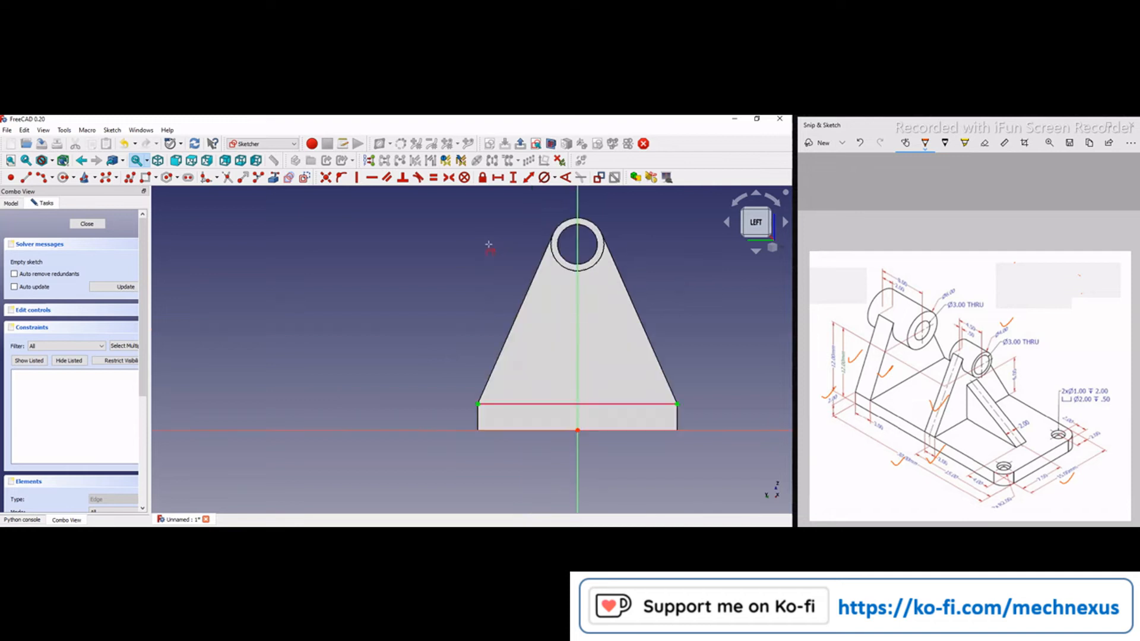
- Draw a line along the plate's projected upper edge and two inclined side lines rising inward from its corners
{"action": "left_click", "coordinate": [27, 177]}
{"action": "left_click", "coordinate": [478, 404]}
{"action": "left_click", "coordinate": [679, 404]}
{"action": "left_click", "coordinate": [678, 404]}
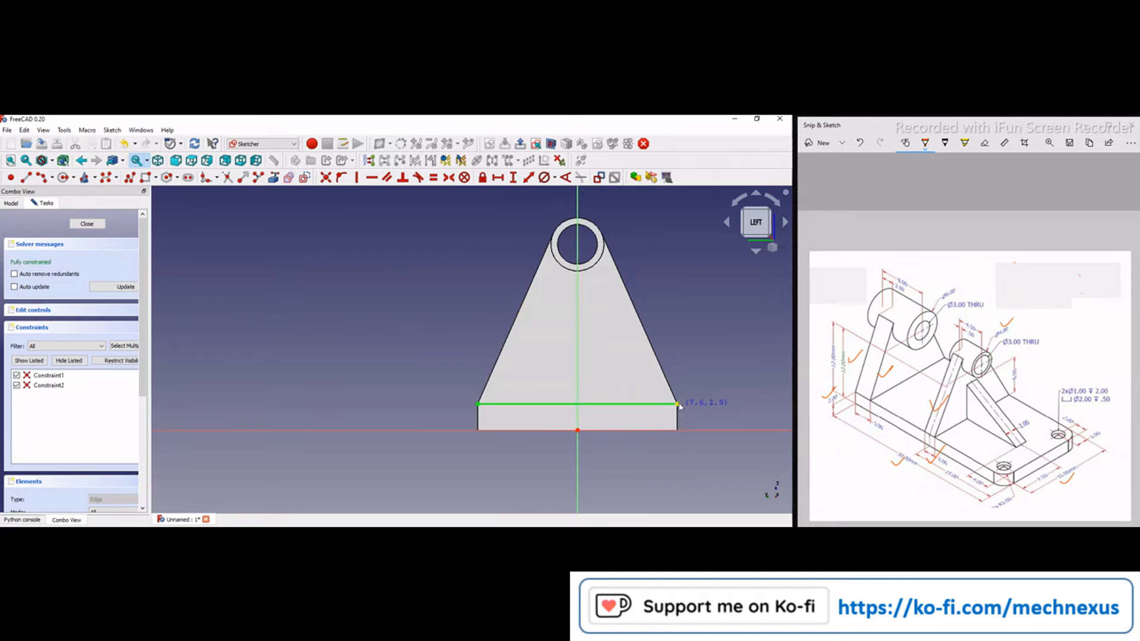
{"action": "left_click", "coordinate": [615, 304]}
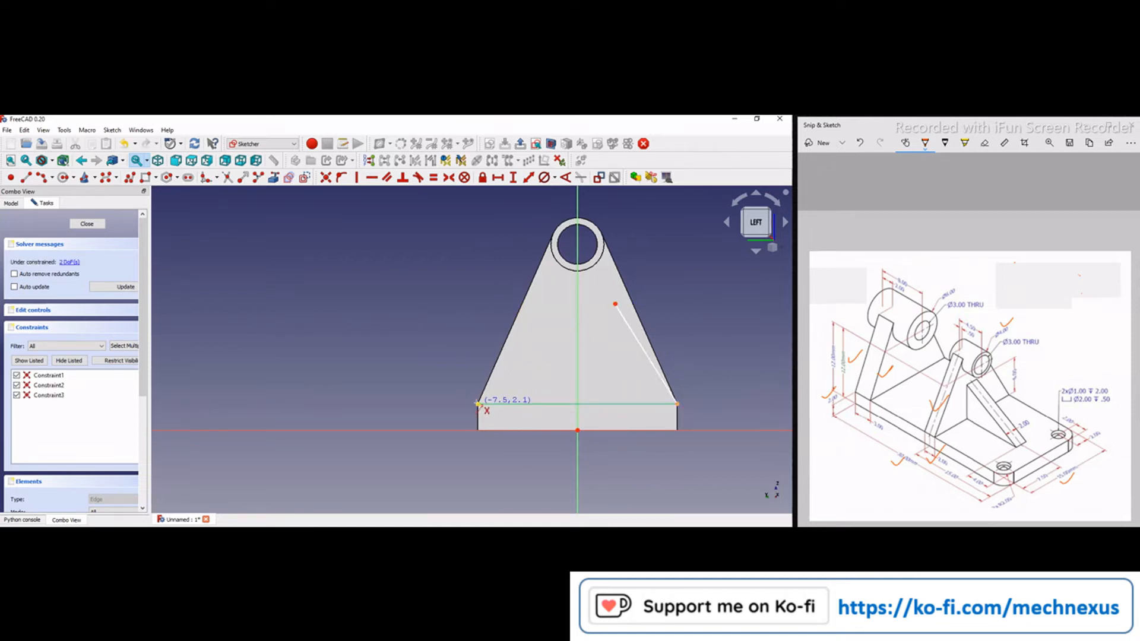
{"action": "left_click", "coordinate": [549, 307]}
{"action": "scroll", "coordinate": [413, 295], "scroll_direction": "up", "scroll_amount": 2}
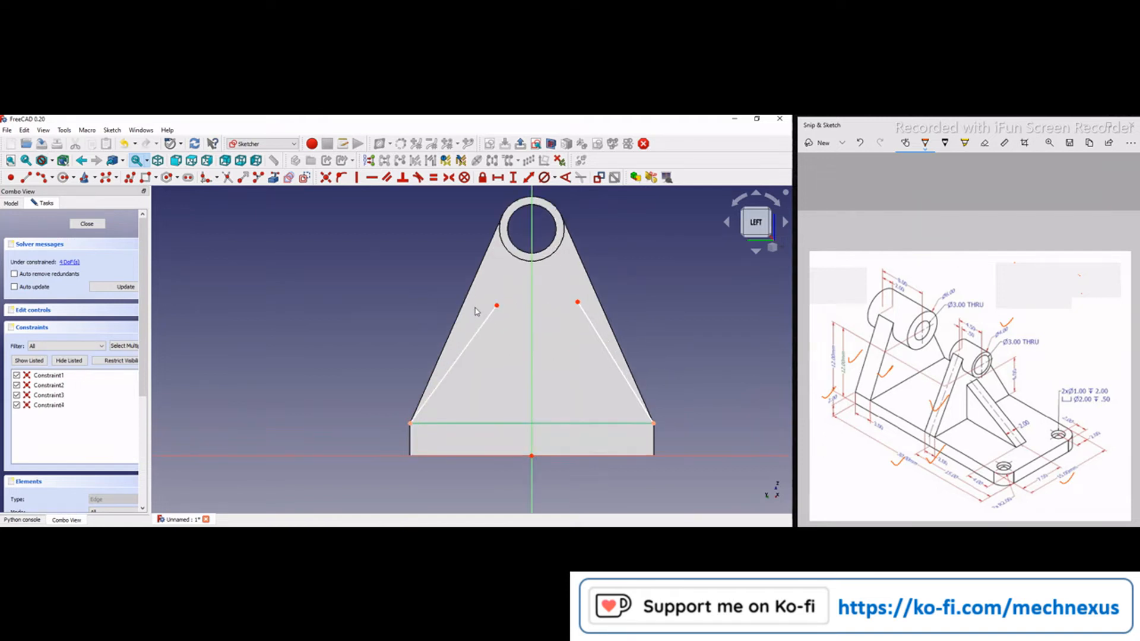
- Draw a circle about 3.6 mm in diameter between the side lines and align its centre vertically with the origin
{"action": "scroll", "coordinate": [476, 310], "scroll_direction": "up", "scroll_amount": 2}
{"action": "left_click", "coordinate": [65, 177]}
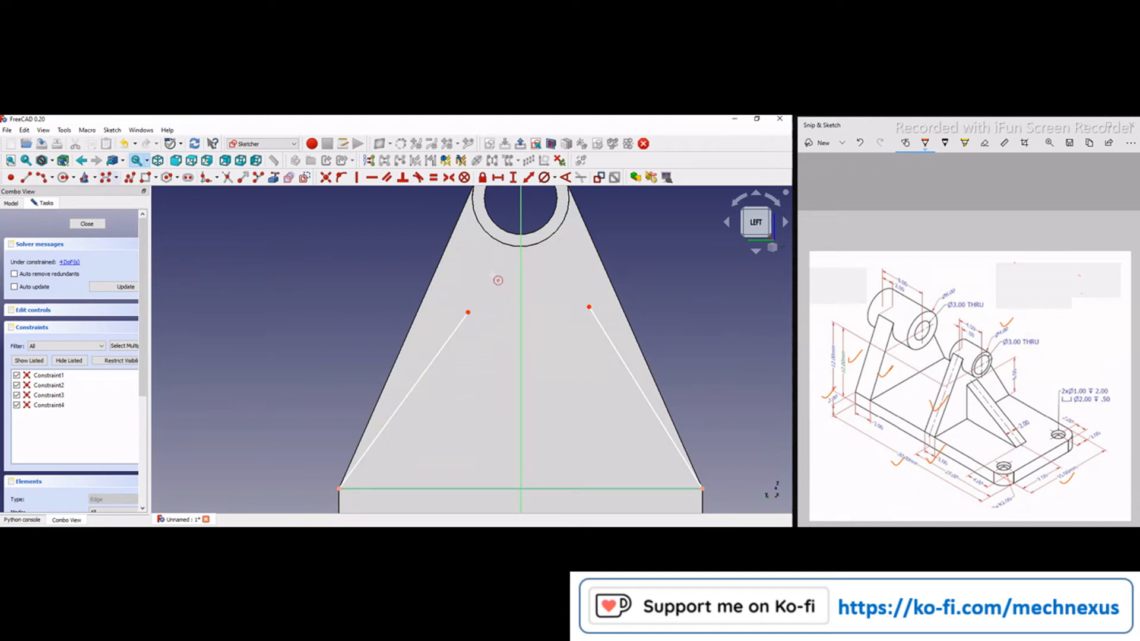
{"action": "left_click", "coordinate": [503, 289]}
{"action": "left_click", "coordinate": [462, 298]}
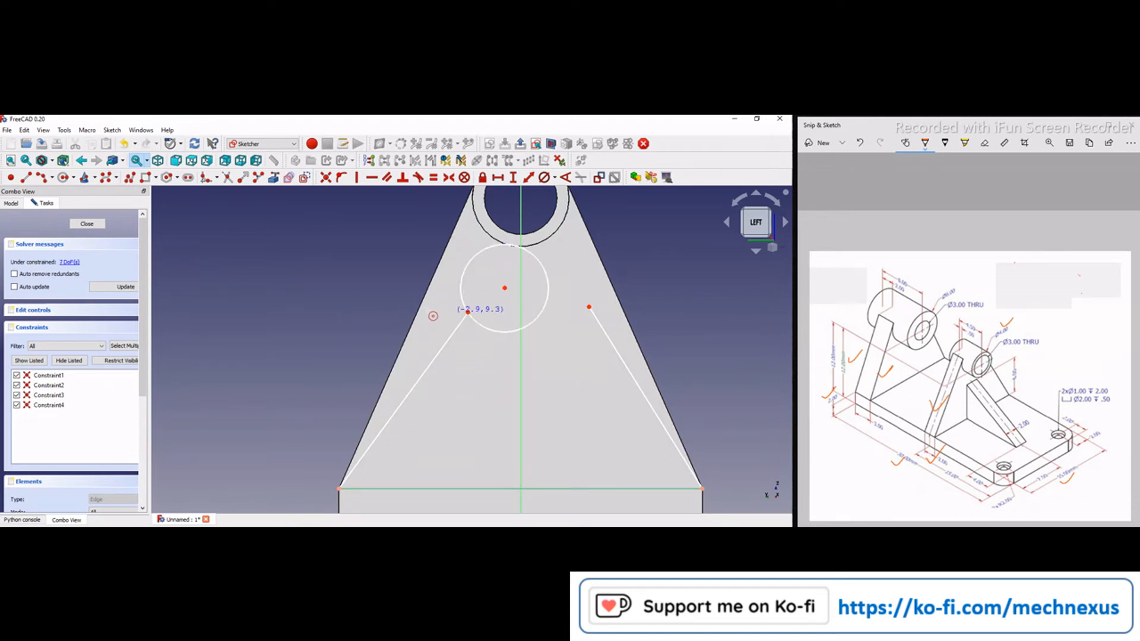
{"action": "scroll", "coordinate": [432, 312], "scroll_direction": "down", "scroll_amount": 2}
{"action": "left_click", "coordinate": [478, 295]}
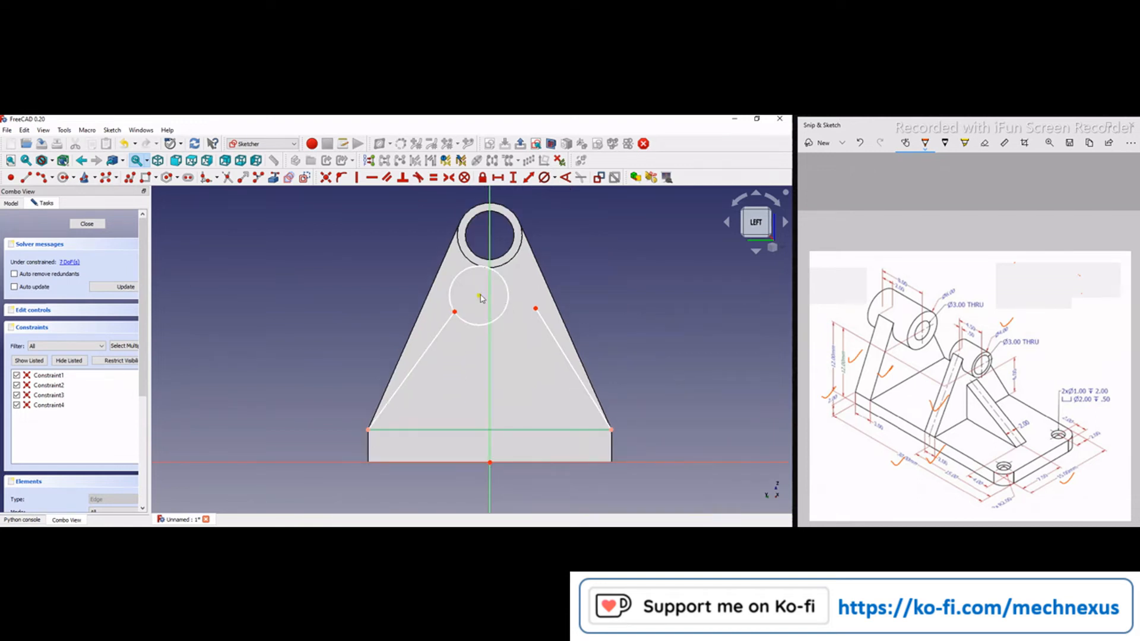
{"action": "left_click", "coordinate": [491, 463]}
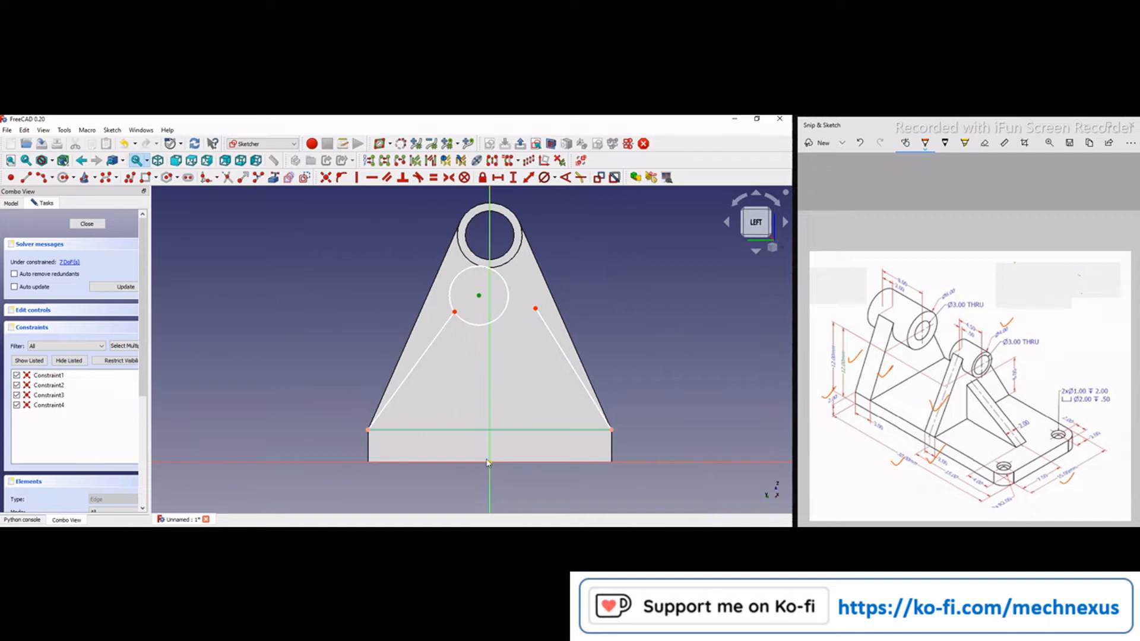
{"action": "left_click", "coordinate": [357, 178]}
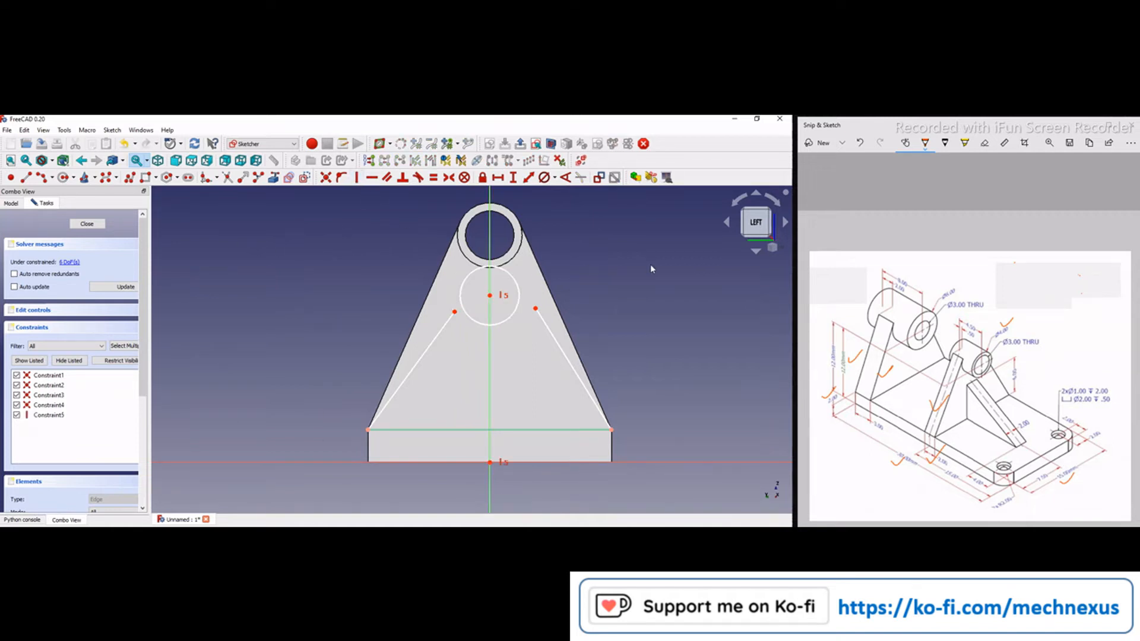
- Tick off the large boss's outer diameter on the reference drawing and set the circle's diameter to 6 mm
{"action": "left_click", "coordinate": [951, 293]}
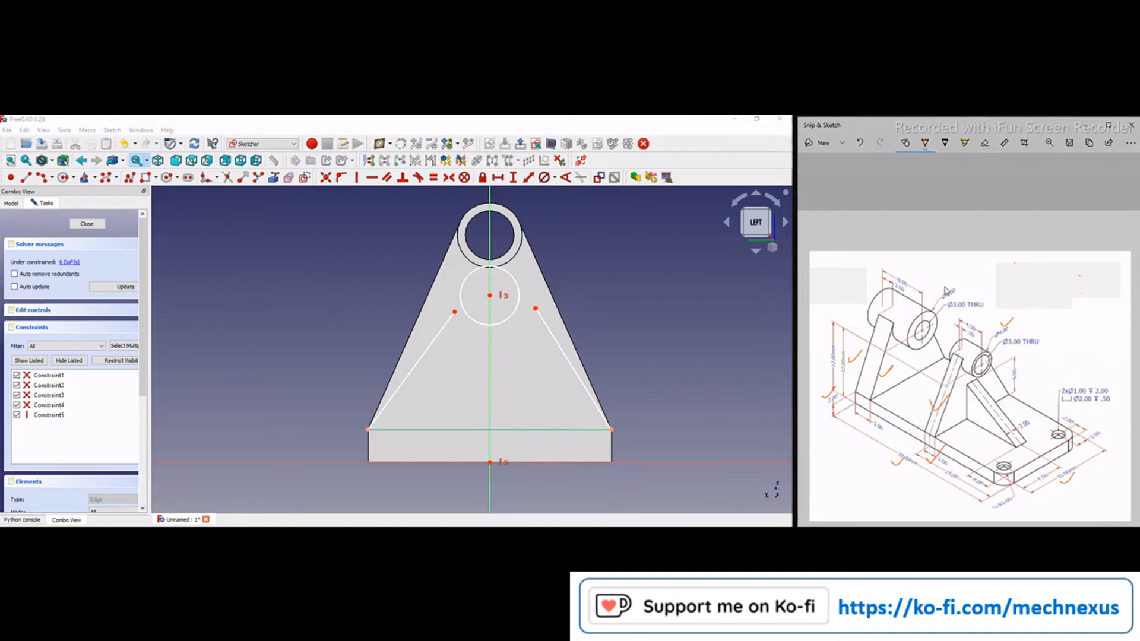
{"action": "left_click_drag", "start_coordinate": [945, 284], "coordinate": [963, 279]}
{"action": "left_click", "coordinate": [507, 271]}
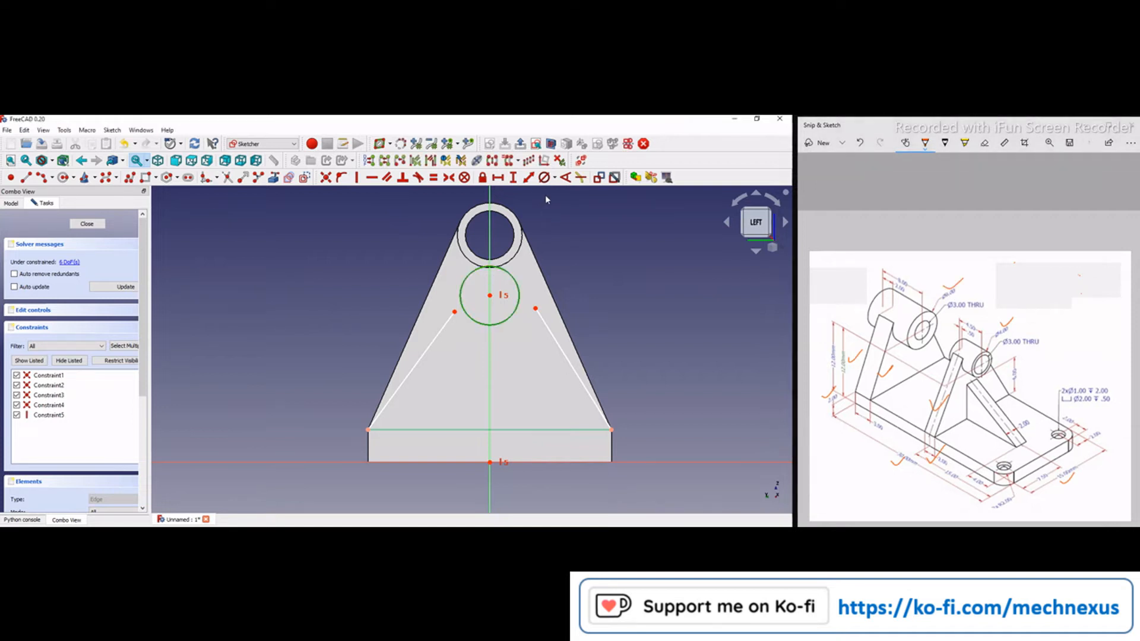
{"action": "left_click", "coordinate": [566, 212]}
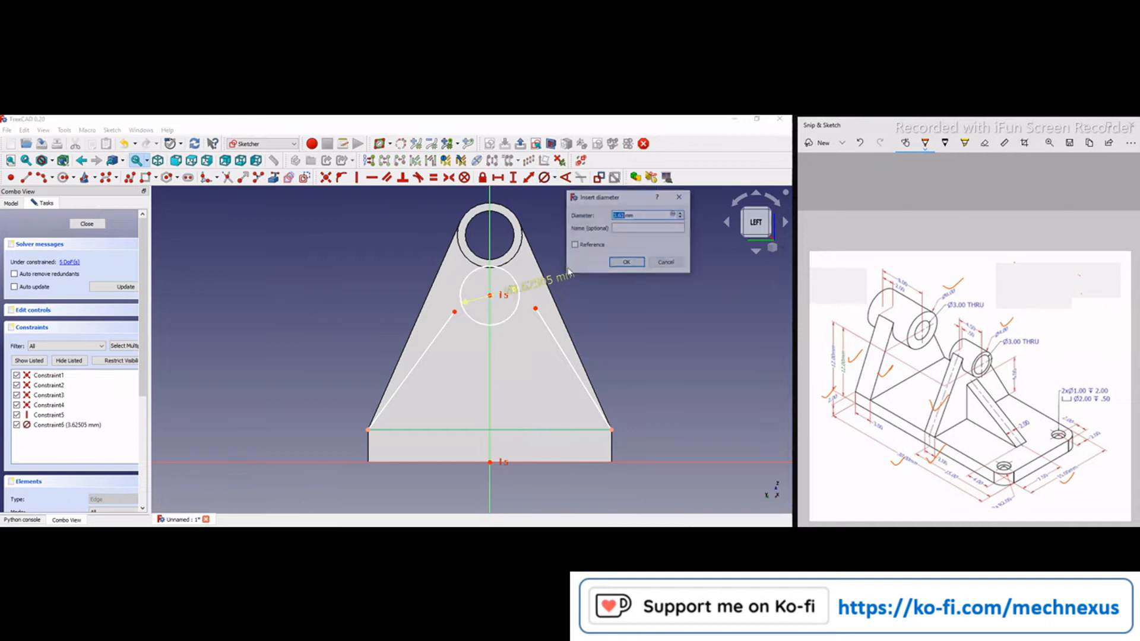
{"action": "type", "text": "6"}
{"action": "key", "text": "Return"}
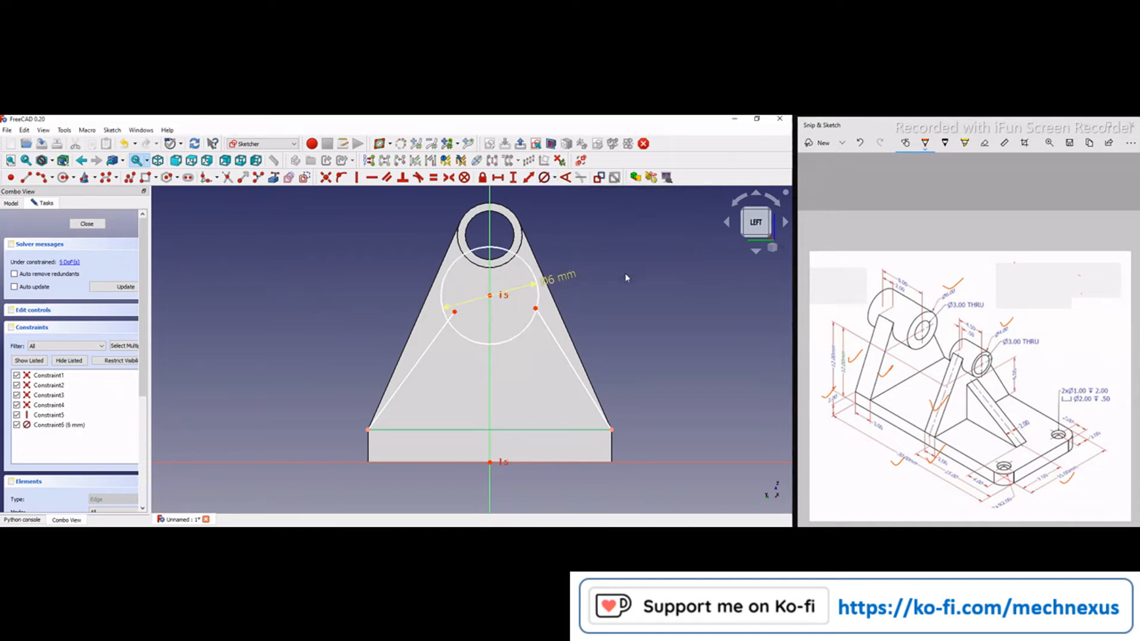
- Extend the upper ends of both side lines past the circle and make each line tangent to it
{"action": "left_click_drag", "start_coordinate": [455, 312], "coordinate": [435, 224]}
{"action": "left_click_drag", "start_coordinate": [537, 309], "coordinate": [550, 224]}
{"action": "left_click", "coordinate": [539, 305]}
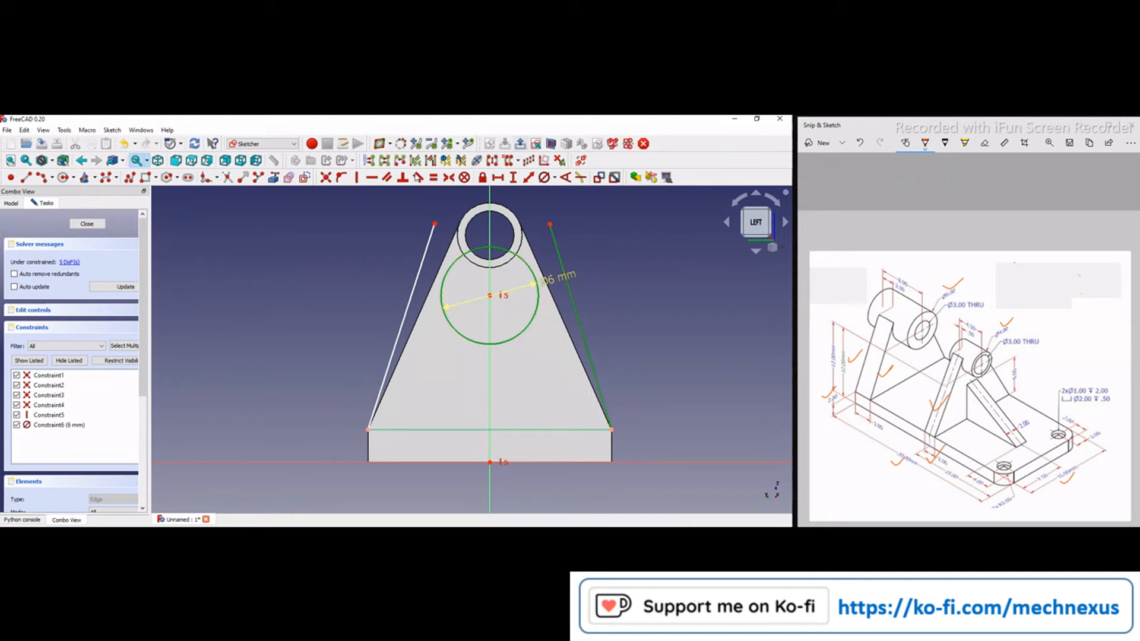
{"action": "left_click", "coordinate": [418, 177]}
{"action": "left_click", "coordinate": [421, 271]}
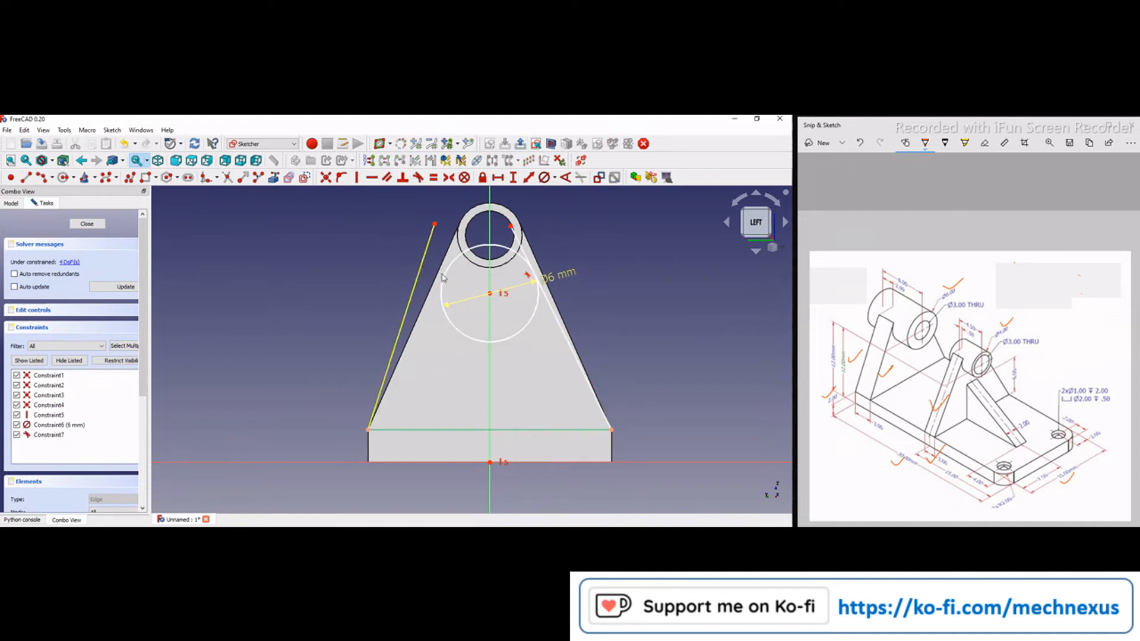
{"action": "left_click", "coordinate": [418, 177]}
- Trim both side lines above their tangent points and remove the circle's upper arc between them
{"action": "scroll", "coordinate": [491, 241], "scroll_direction": "up", "scroll_amount": 2}
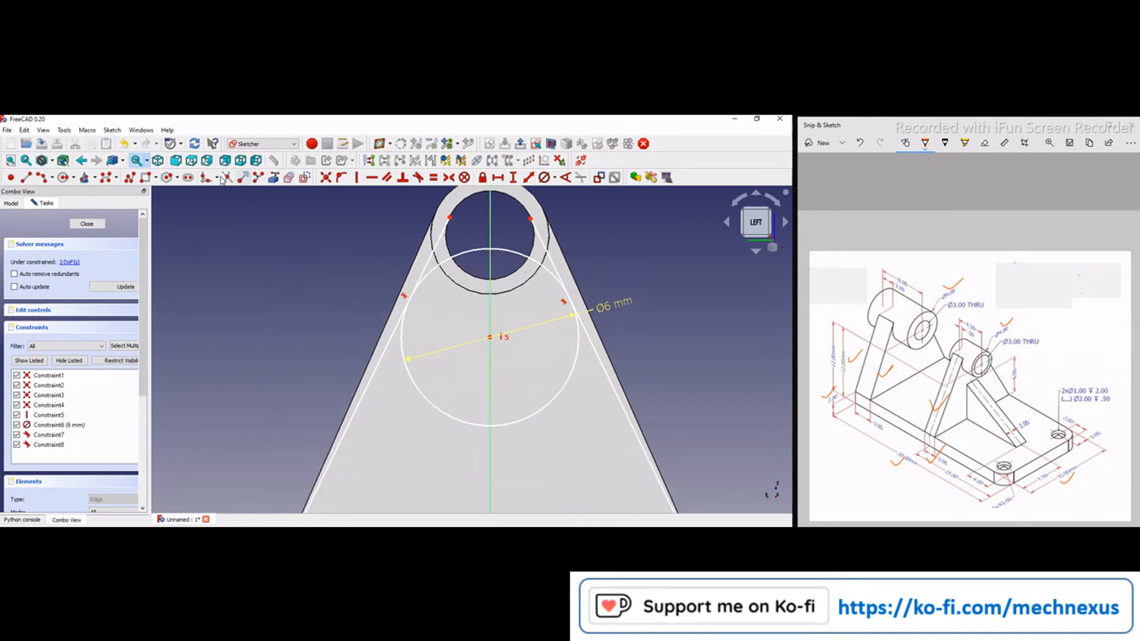
{"action": "left_click", "coordinate": [228, 177]}
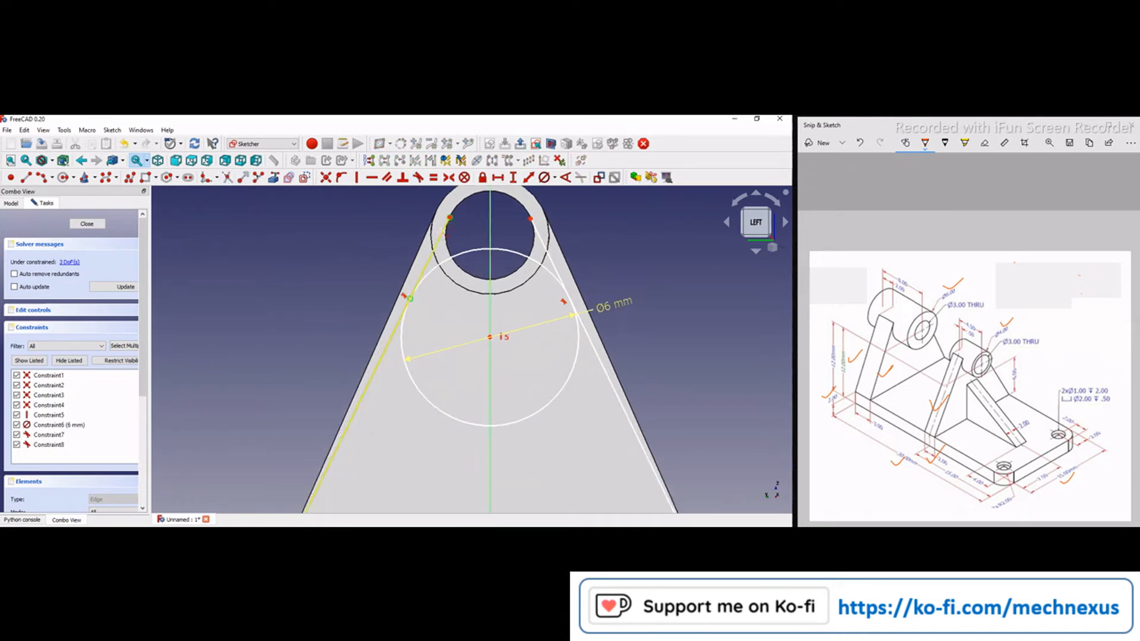
{"action": "left_click", "coordinate": [443, 235]}
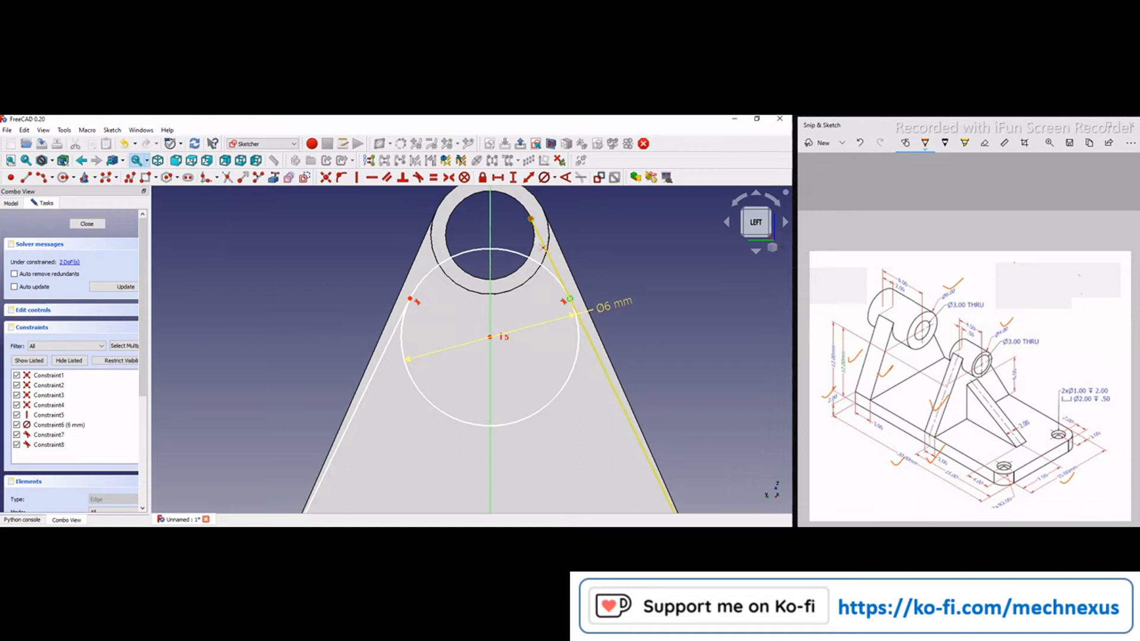
{"action": "left_click", "coordinate": [531, 257]}
{"action": "scroll", "coordinate": [490, 255], "scroll_direction": "down", "scroll_amount": 2}
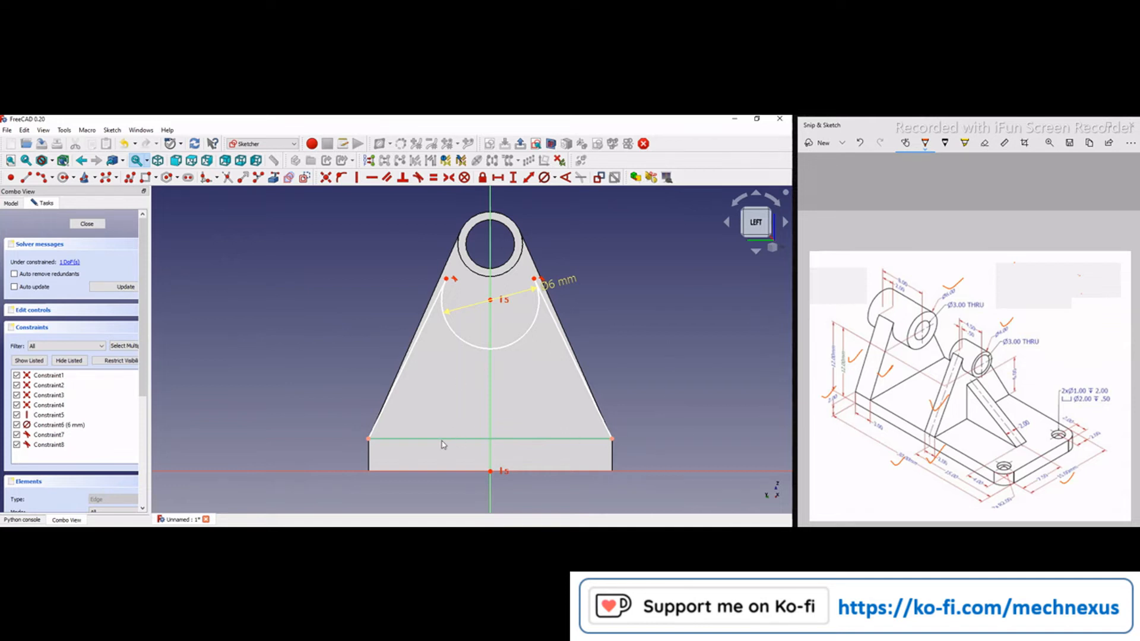
- Set the vertical distance from the base line's corner to the arc centre to 12 mm
{"action": "left_click", "coordinate": [369, 439]}
{"action": "left_click", "coordinate": [490, 300]}
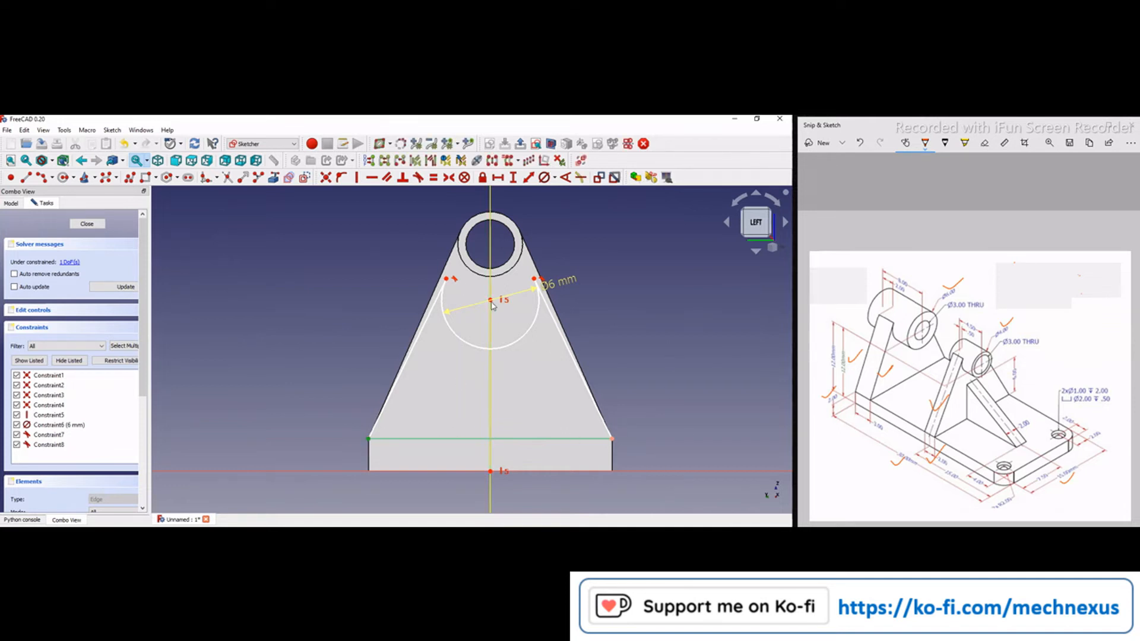
{"action": "left_click", "coordinate": [515, 179]}
{"action": "type", "text": "12"}
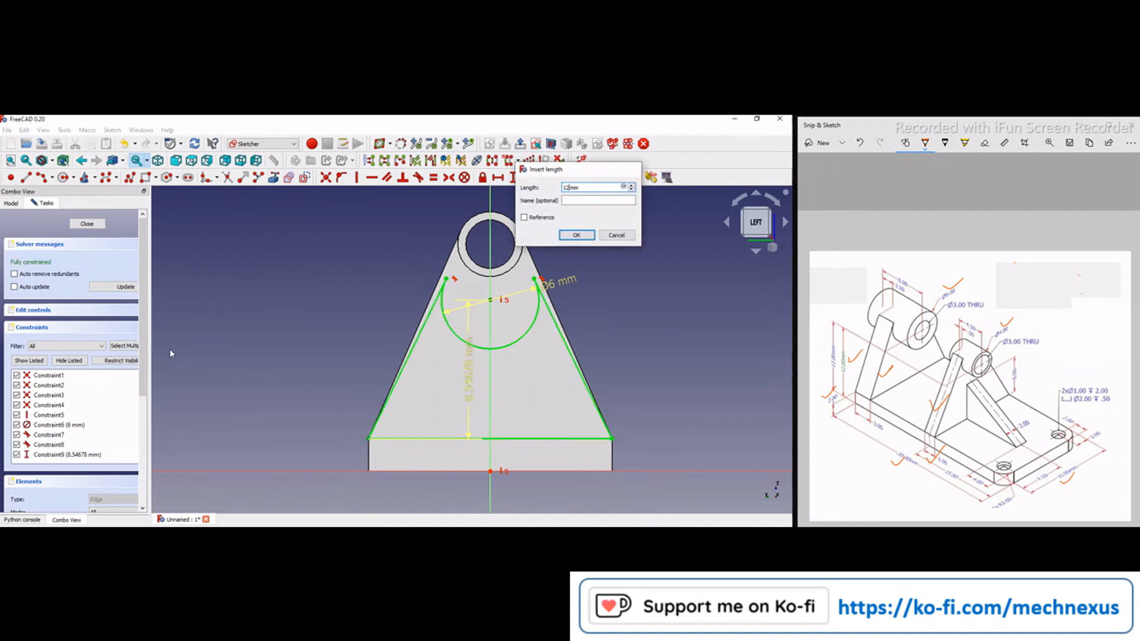
{"action": "key", "text": "Return"}
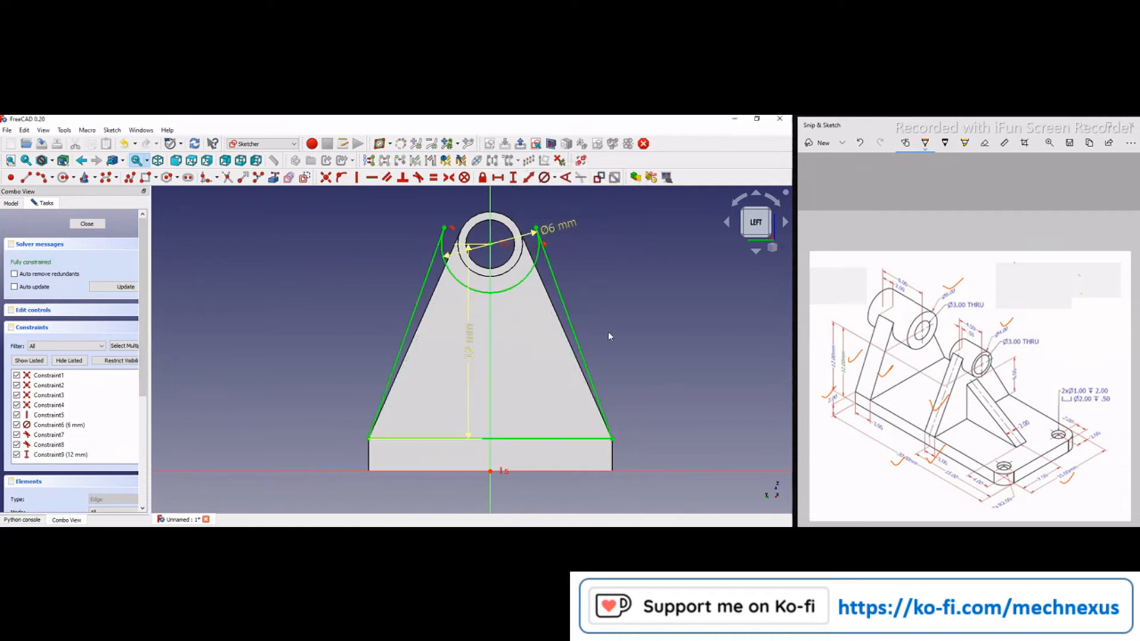
- Inspect the support profile in 3D against the existing model and close the sketch
{"action": "mouse_move", "coordinate": [649, 326]}
{"action": "middle_mouse_down"}
{"action": "mouse_move", "coordinate": [540, 341]}
{"action": "mouse_move", "coordinate": [421, 400]}
{"action": "mouse_move", "coordinate": [452, 342]}
{"action": "middle_mouse_up"}
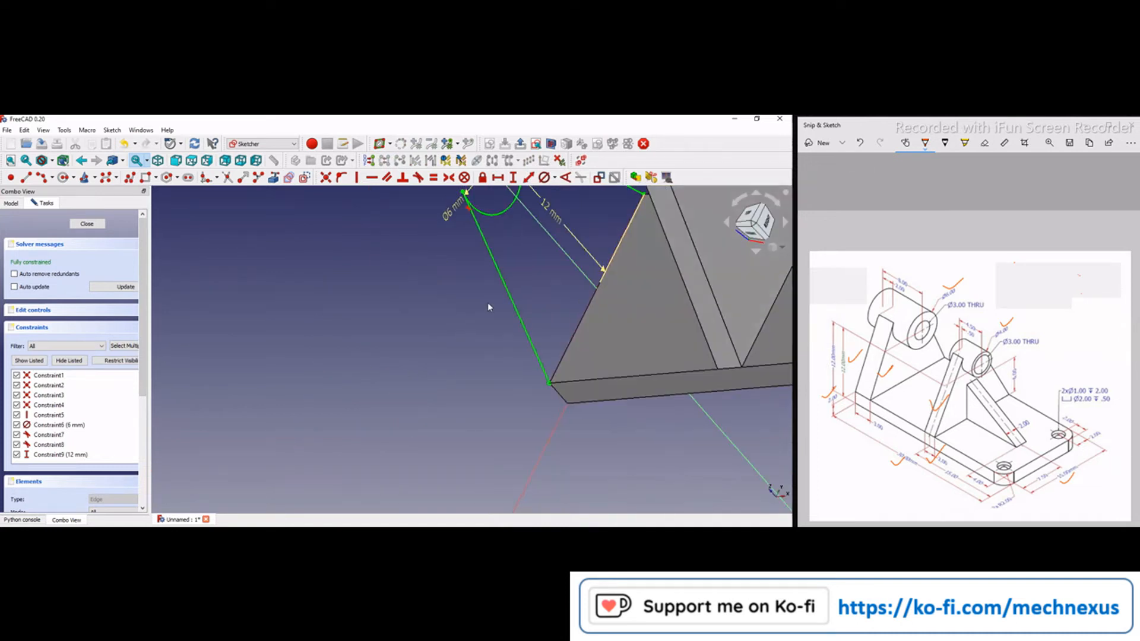
{"action": "scroll", "coordinate": [488, 306], "scroll_direction": "down", "scroll_amount": 3}
{"action": "scroll", "coordinate": [440, 271], "scroll_direction": "up", "scroll_amount": 2}
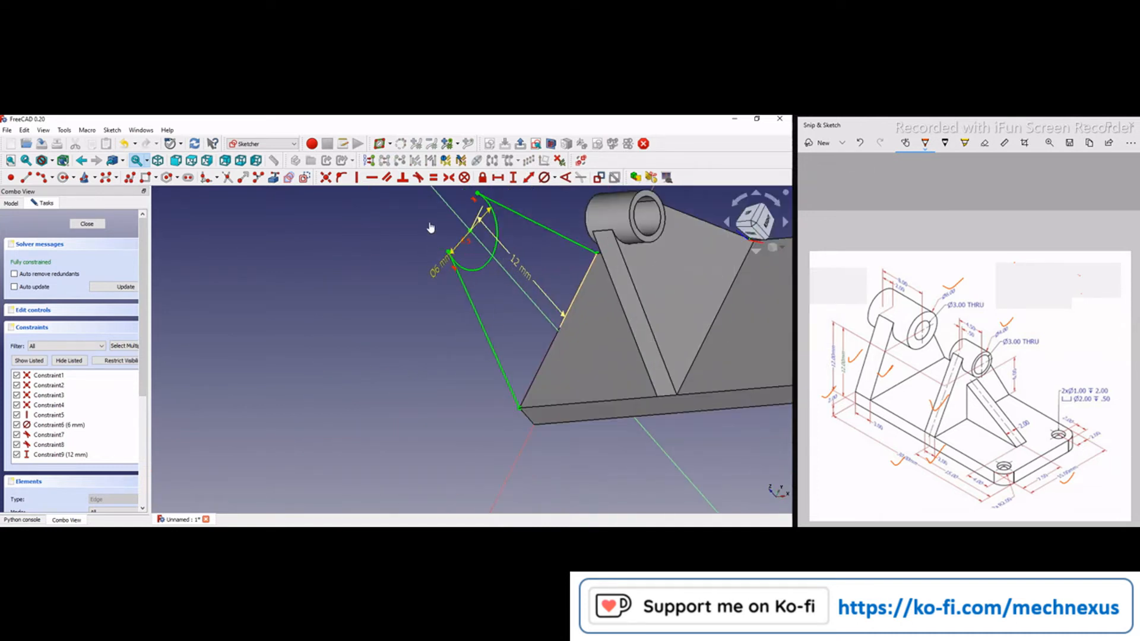
{"action": "left_click_drag", "start_coordinate": [428, 204], "coordinate": [423, 194]}
{"action": "scroll", "coordinate": [458, 295], "scroll_direction": "down", "scroll_amount": 2}
{"action": "mouse_move", "coordinate": [475, 305]}
{"action": "middle_mouse_down"}
{"action": "mouse_move", "coordinate": [415, 323]}
{"action": "mouse_move", "coordinate": [478, 302]}
{"action": "middle_mouse_up"}
{"action": "scroll", "coordinate": [476, 295], "scroll_direction": "up", "scroll_amount": 1}
{"action": "mouse_move", "coordinate": [509, 287]}
{"action": "left_mouse_down"}
{"action": "mouse_move", "coordinate": [538, 227]}
{"action": "mouse_move", "coordinate": [414, 423]}
{"action": "mouse_move", "coordinate": [440, 380]}
{"action": "left_mouse_up"}
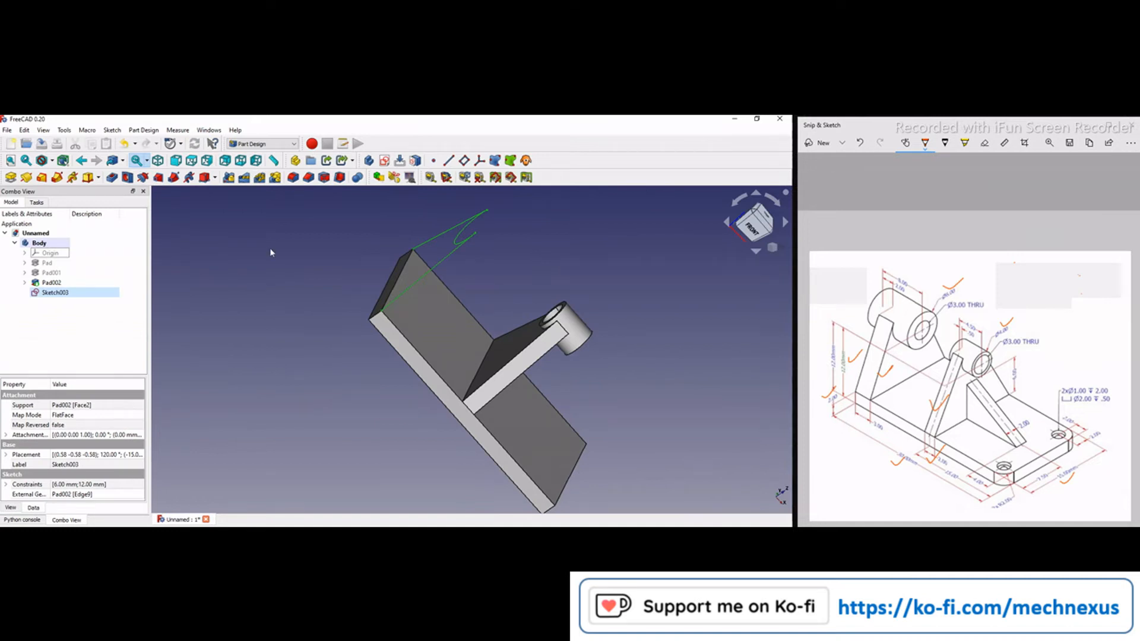
- Pad the end support profile 3 mm in the reversed direction, towards the middle support
{"action": "left_click", "coordinate": [10, 177]}
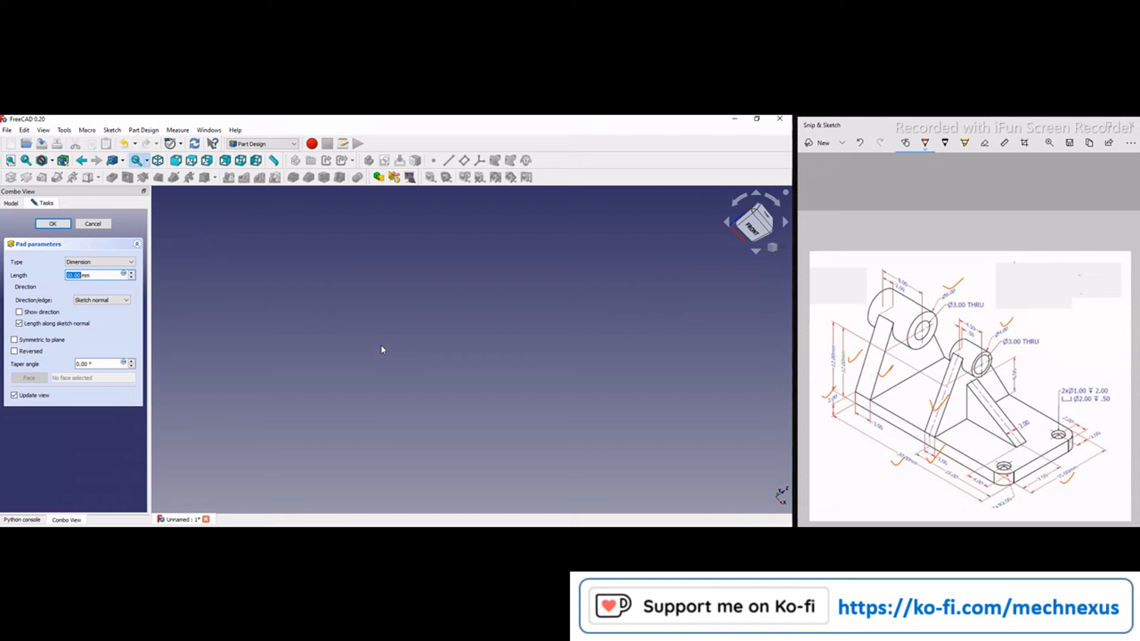
{"action": "left_click", "coordinate": [15, 352]}
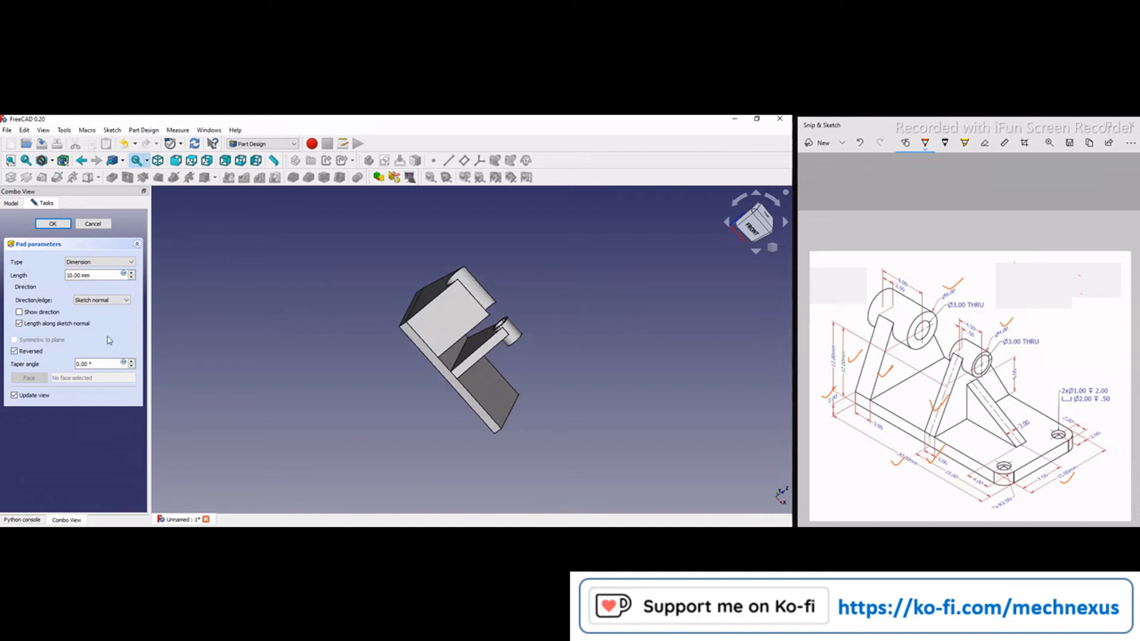
{"action": "scroll", "coordinate": [445, 338], "scroll_direction": "up", "scroll_amount": 1}
{"action": "scroll", "coordinate": [410, 341], "scroll_direction": "up", "scroll_amount": 3}
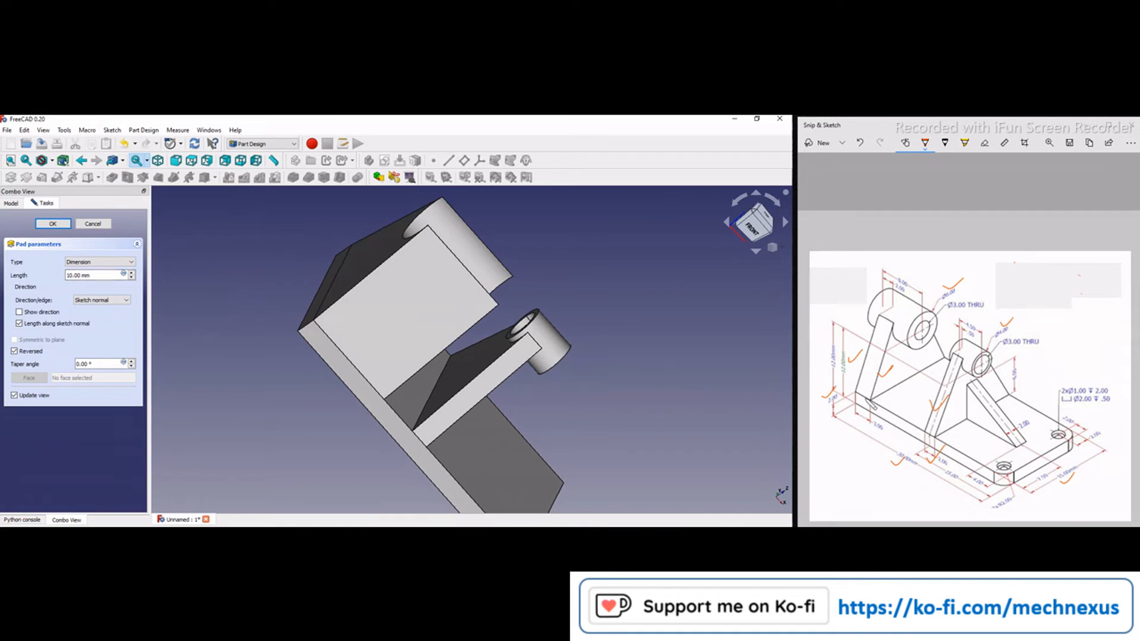
{"action": "left_click_drag", "start_coordinate": [104, 275], "coordinate": [19, 267]}
{"action": "type", "text": "3 mm"}
{"action": "scroll", "coordinate": [170, 262], "scroll_direction": "down", "scroll_amount": 2}
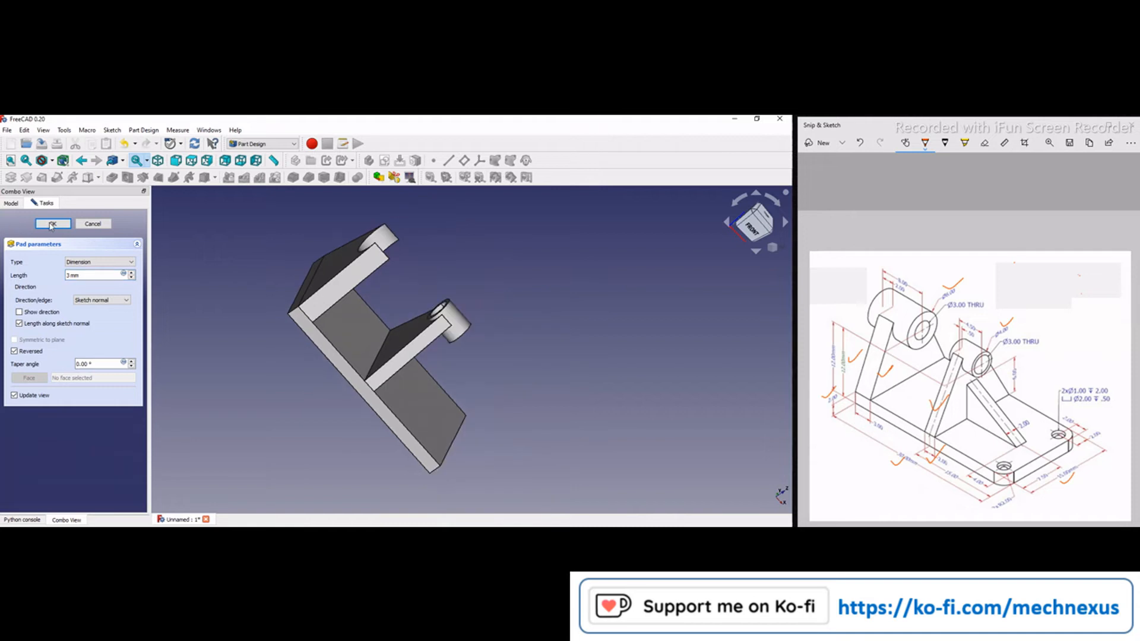
{"action": "left_click", "coordinate": [51, 224]}
- Show the model with the new end support in isometric view
{"action": "left_click", "coordinate": [772, 248]}
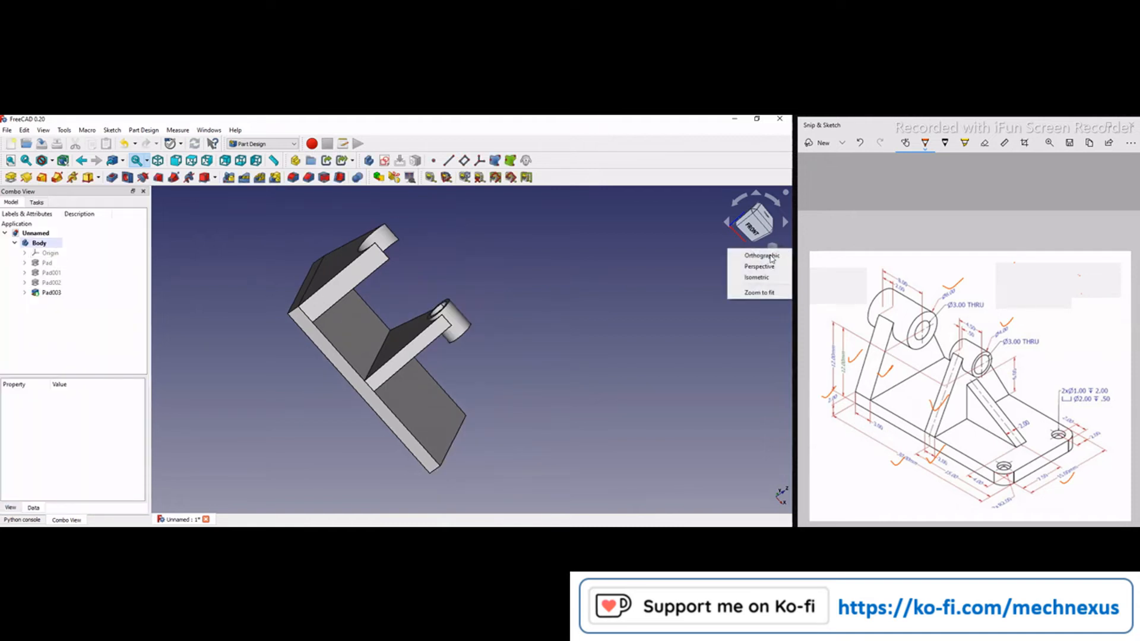
{"action": "left_click", "coordinate": [757, 278]}
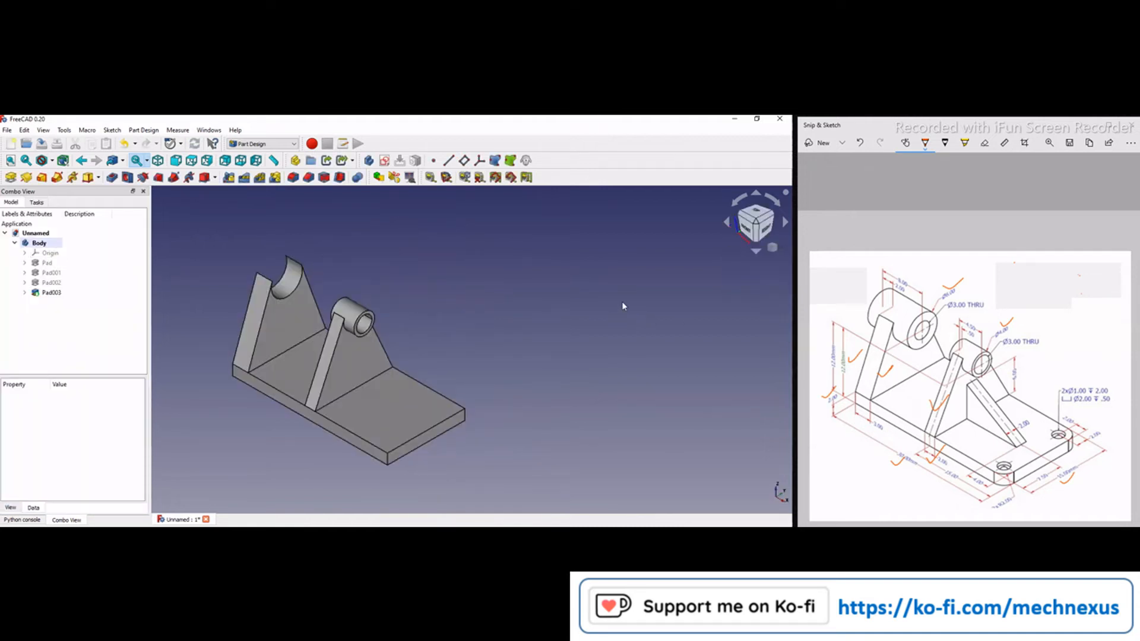
{"action": "scroll", "coordinate": [619, 300], "scroll_direction": "down", "scroll_amount": 2}
{"action": "scroll", "coordinate": [469, 265], "scroll_direction": "up", "scroll_amount": 3}
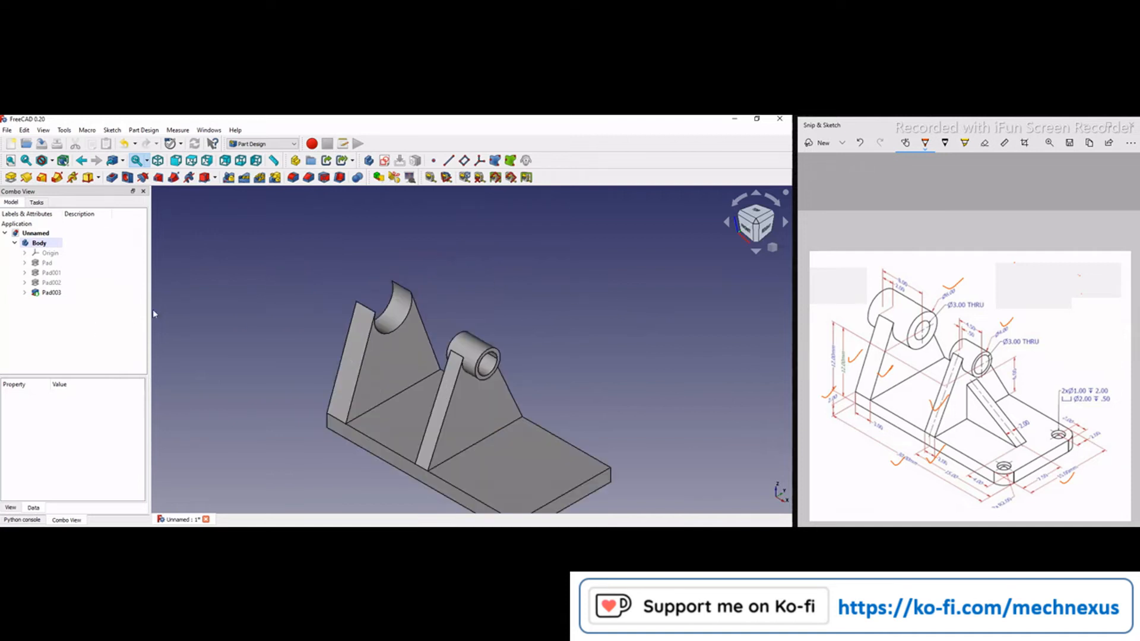
- Start a sketch on the end support's outer face and reference the cradle arc's edge as external geometry
{"action": "middle_click_drag", "start_coordinate": [308, 358], "coordinate": [439, 399]}
{"action": "left_click", "coordinate": [286, 280]}
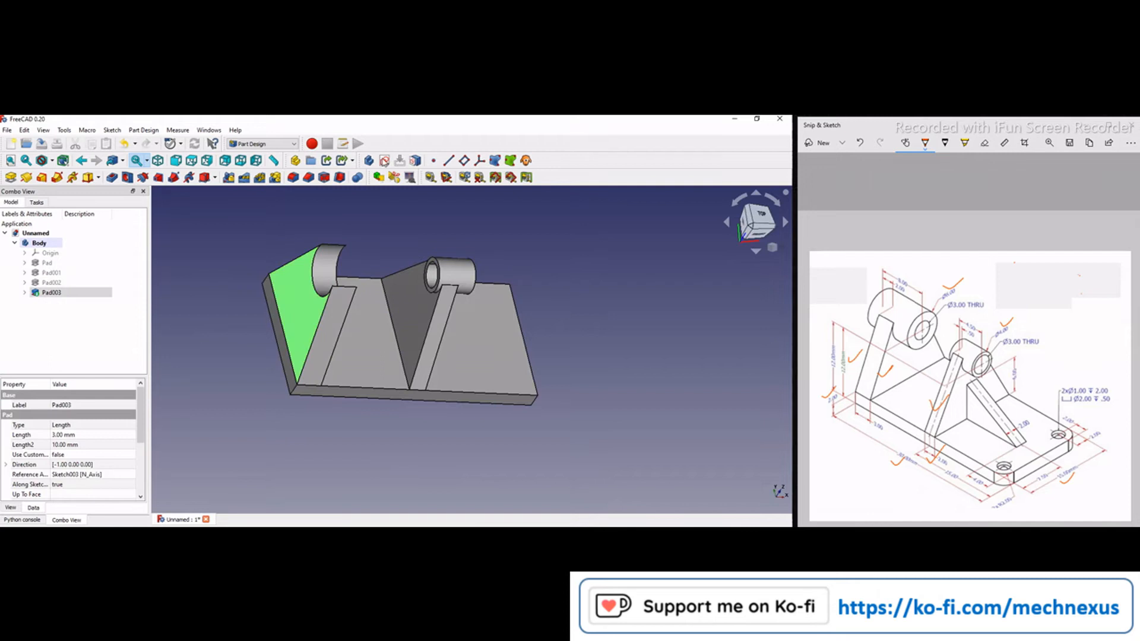
{"action": "left_click", "coordinate": [385, 161]}
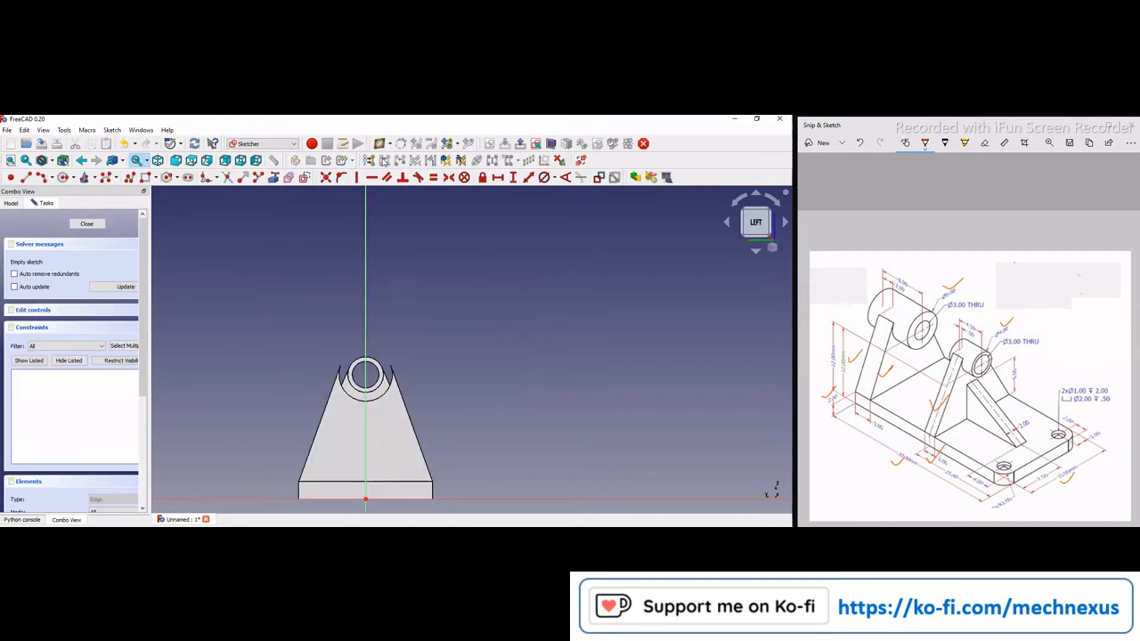
{"action": "left_click", "coordinate": [772, 248]}
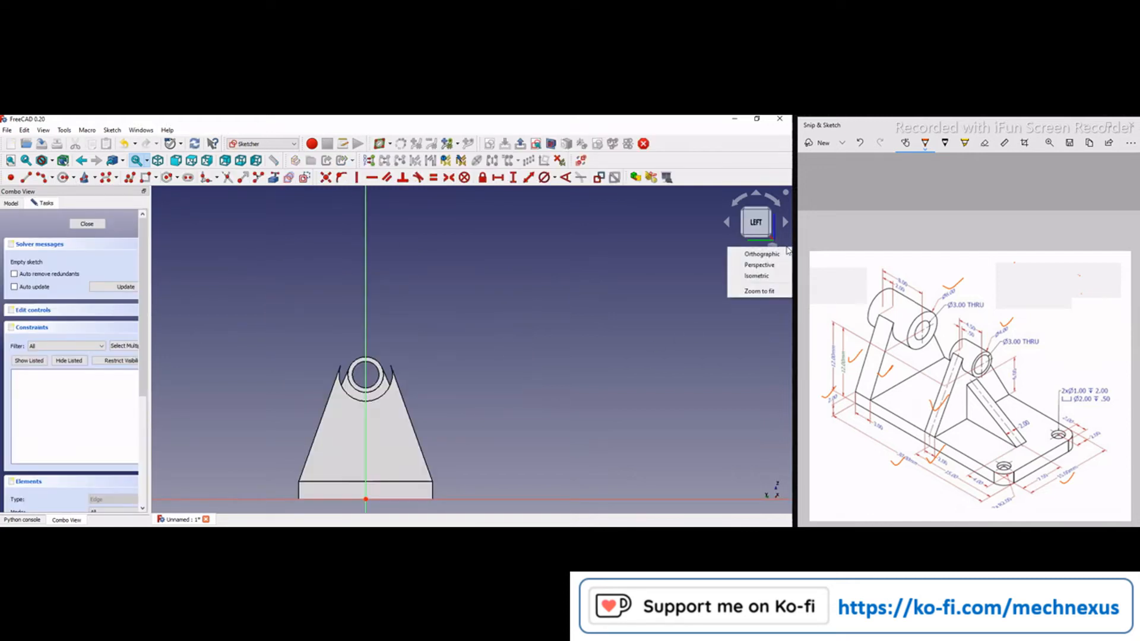
{"action": "left_click", "coordinate": [756, 276]}
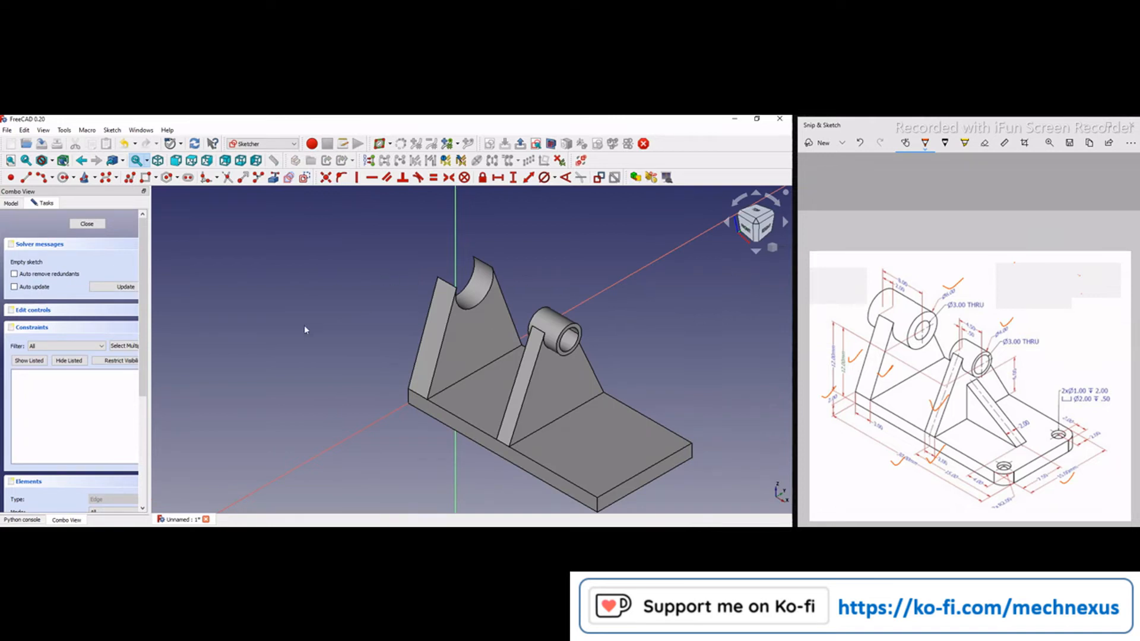
{"action": "middle_click_drag", "start_coordinate": [364, 290], "coordinate": [267, 313]}
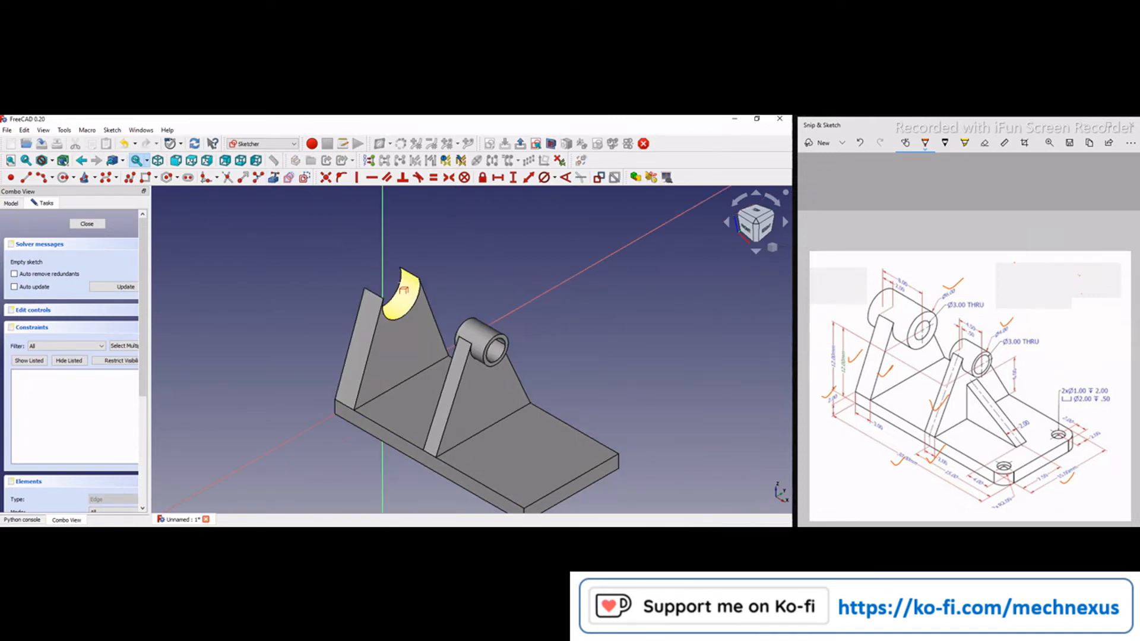
{"action": "left_click", "coordinate": [400, 280]}
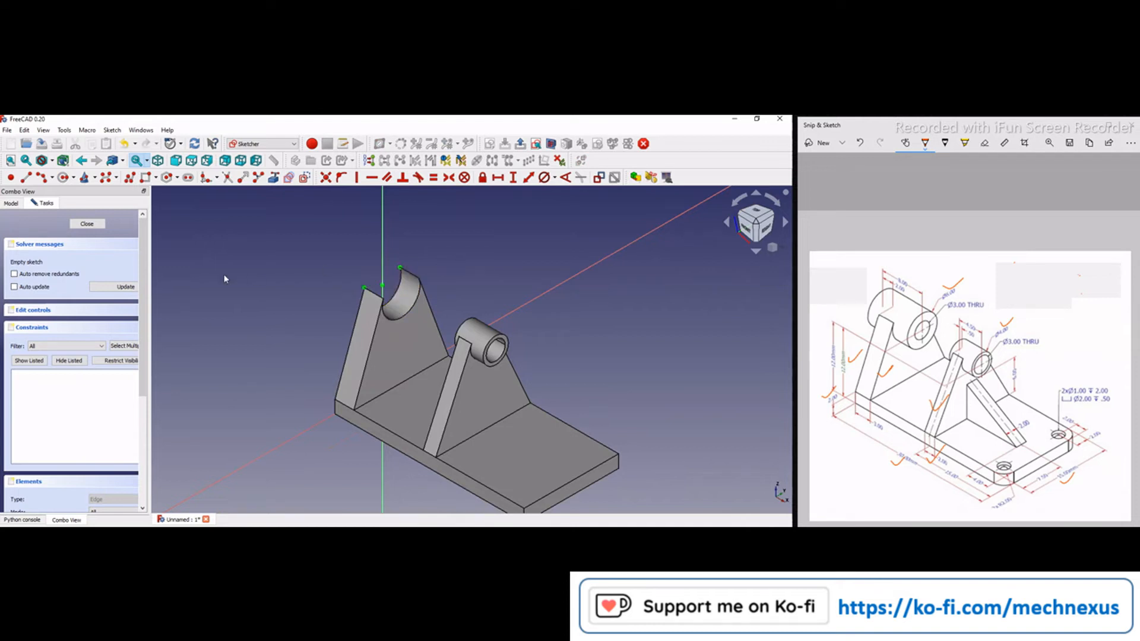
- Draw a circle centred on the cradle arc's centre and passing through the arc's upper endpoint
{"action": "scroll", "coordinate": [440, 274], "scroll_direction": "up", "scroll_amount": 3}
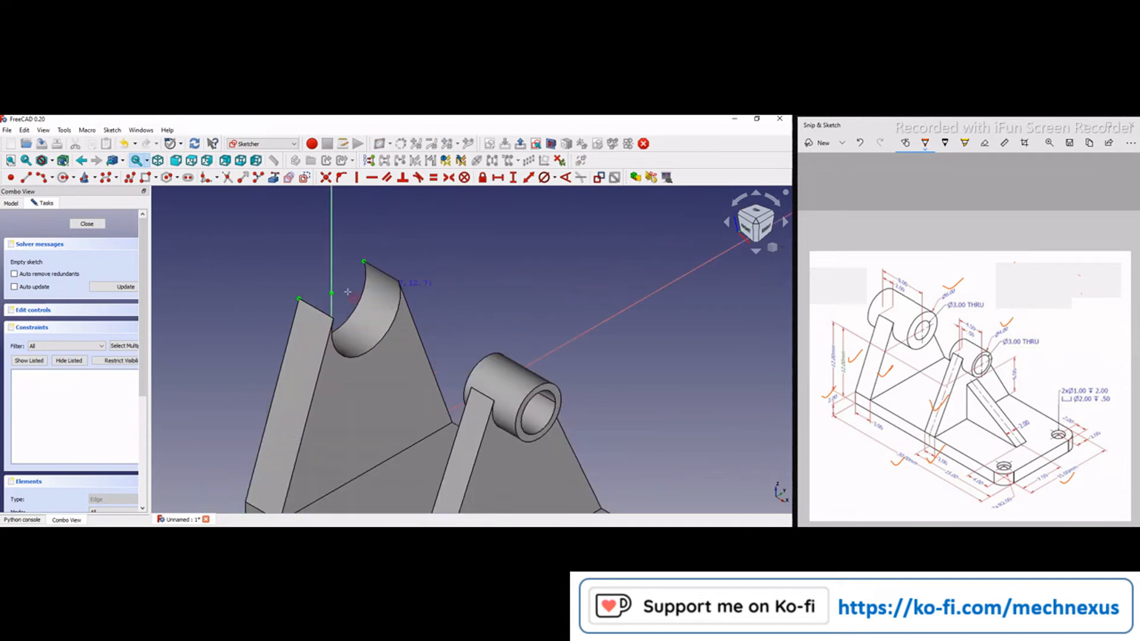
{"action": "left_click", "coordinate": [331, 293]}
{"action": "left_click", "coordinate": [363, 261]}
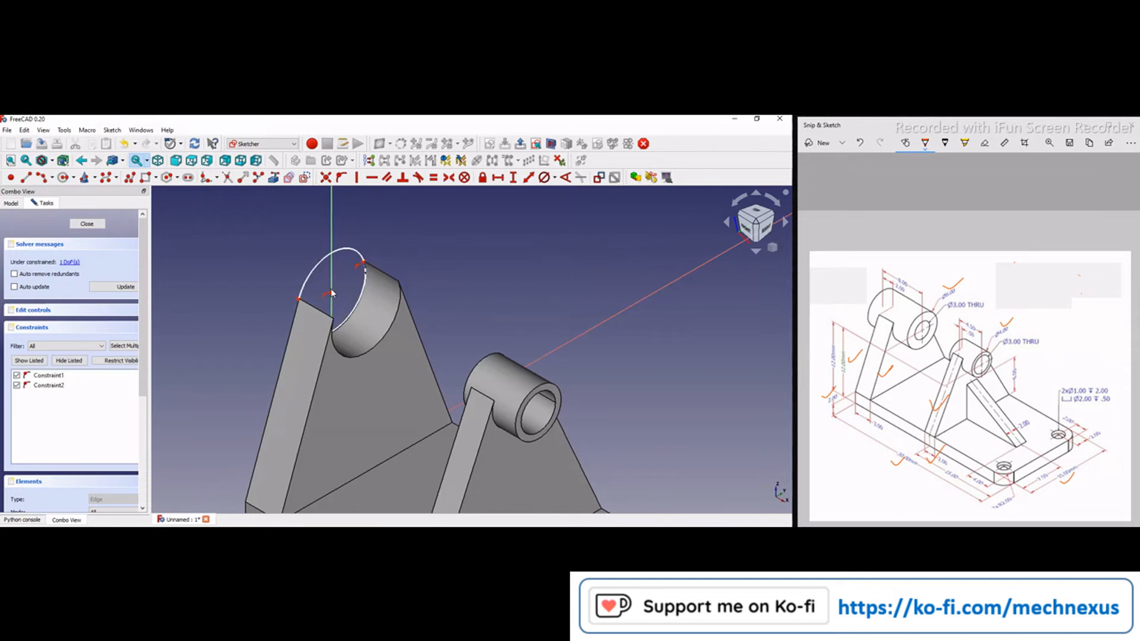
- Make the circle's centre coincident with the referenced arc's centre and delete the redundant point-on-object constraint
{"action": "scroll", "coordinate": [331, 293], "scroll_direction": "up", "scroll_amount": 5}
{"action": "scroll", "coordinate": [315, 306], "scroll_direction": "up", "scroll_amount": 2}
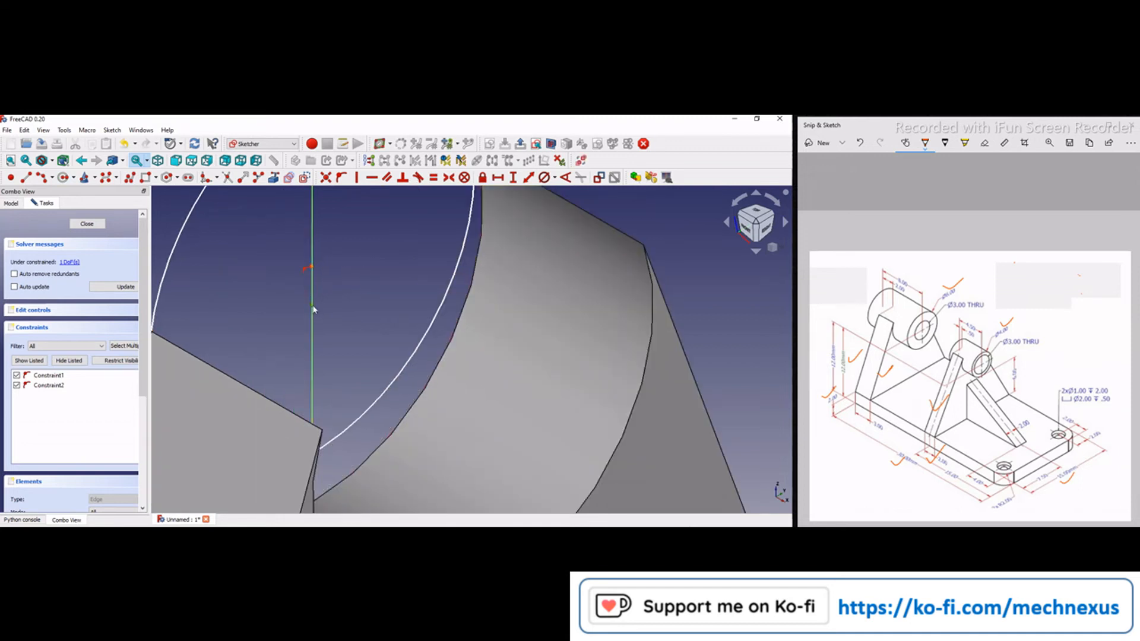
{"action": "left_click", "coordinate": [312, 267]}
{"action": "left_click", "coordinate": [325, 177]}
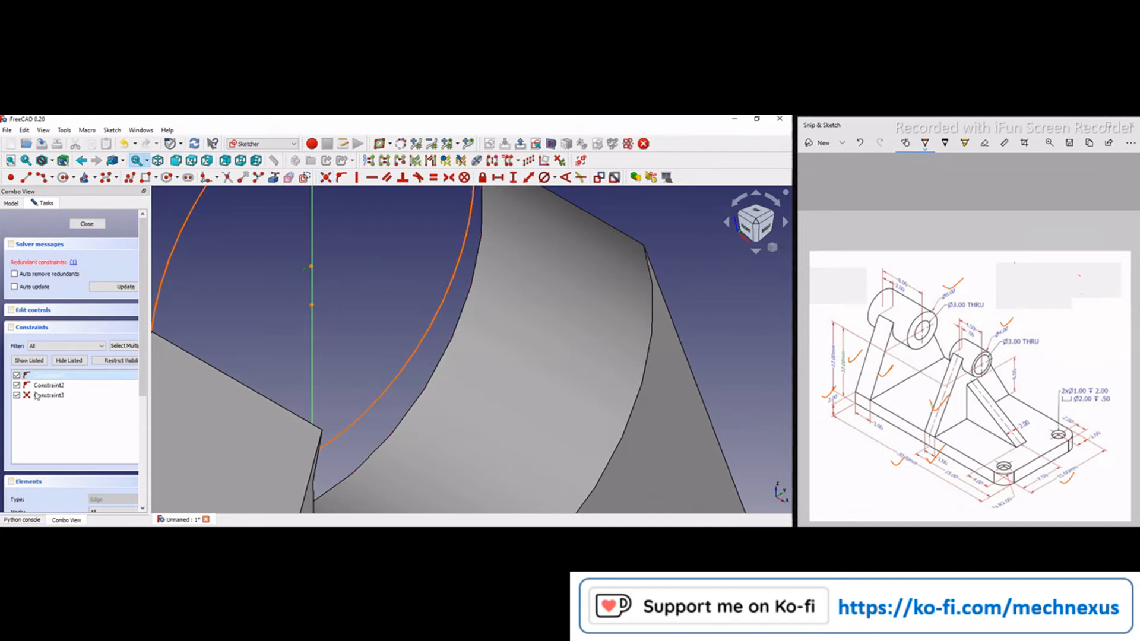
{"action": "right_click", "coordinate": [37, 395]}
{"action": "left_click", "coordinate": [65, 478]}
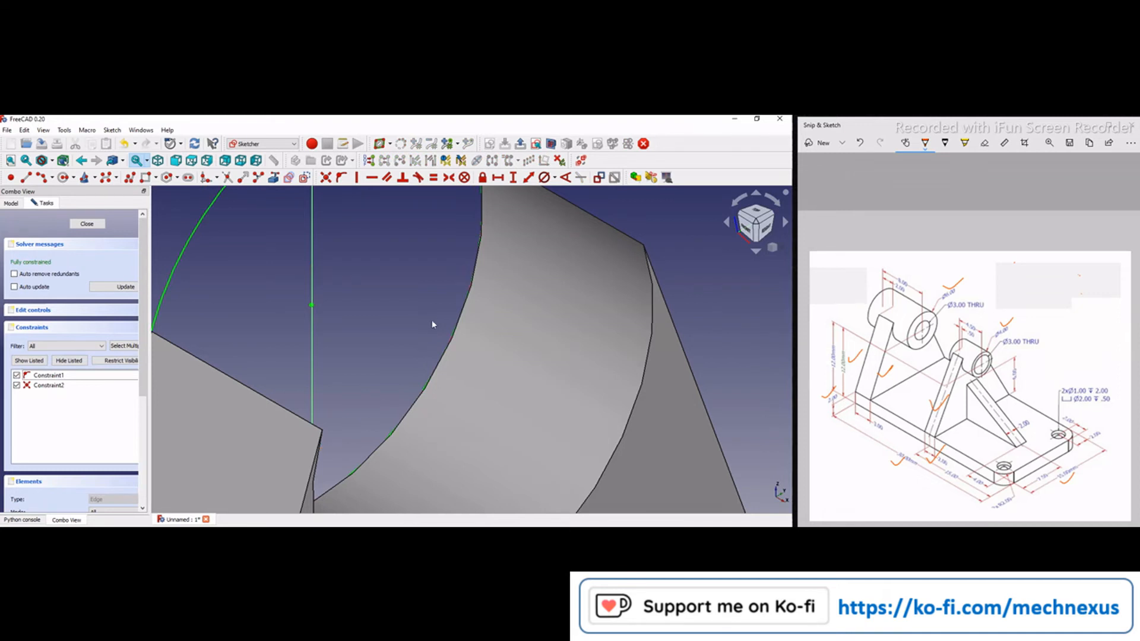
- Draw a smaller concentric circle for the boss hole and set its diameter to 3 mm
{"action": "scroll", "coordinate": [433, 320], "scroll_direction": "down", "scroll_amount": 3}
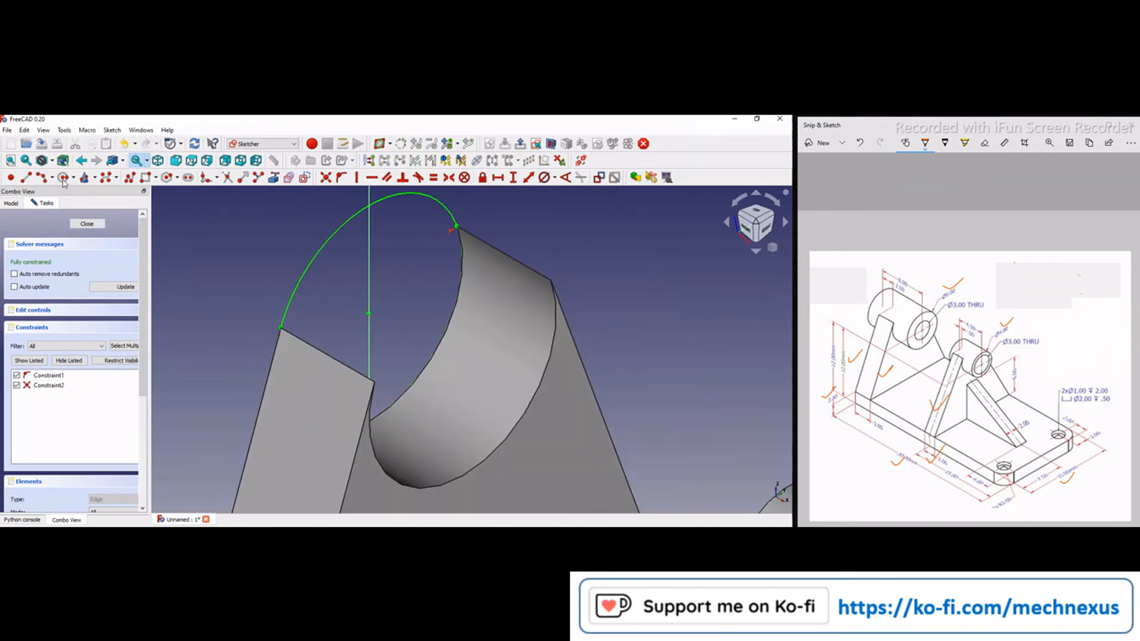
{"action": "left_click", "coordinate": [369, 313]}
{"action": "left_click", "coordinate": [425, 273]}
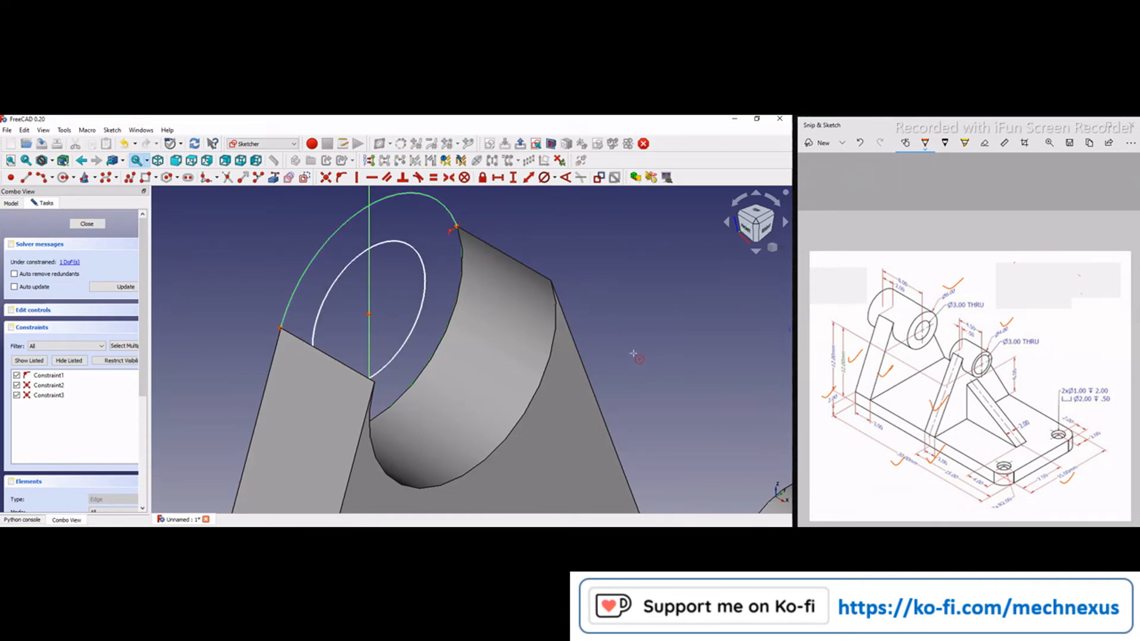
{"action": "left_click", "coordinate": [424, 267]}
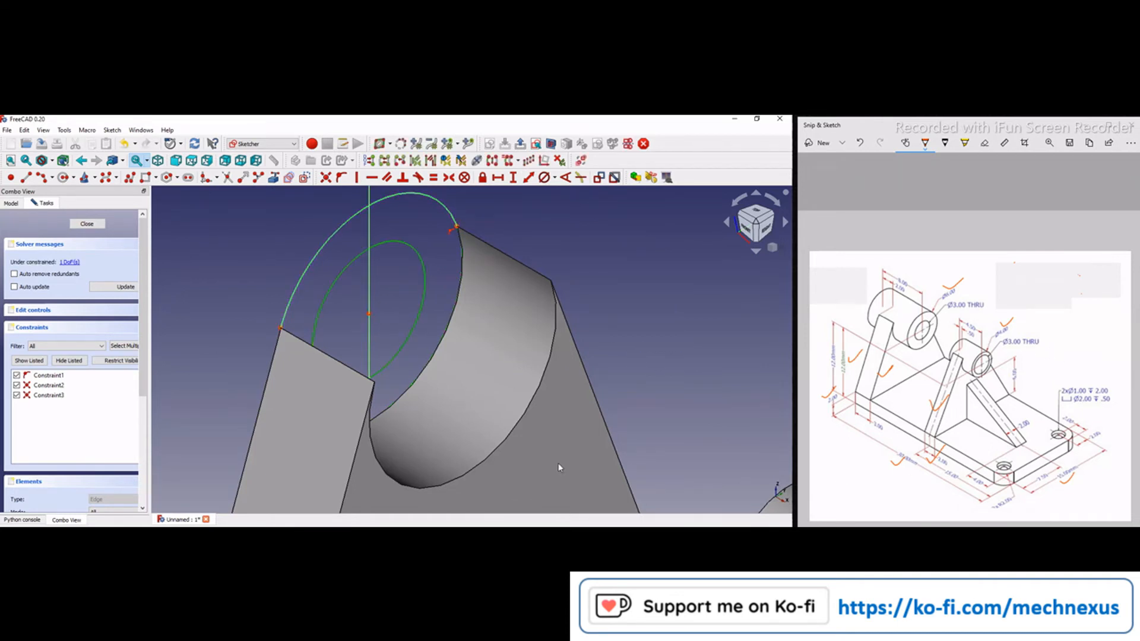
{"action": "left_click", "coordinate": [552, 180]}
{"action": "left_click", "coordinate": [567, 209]}
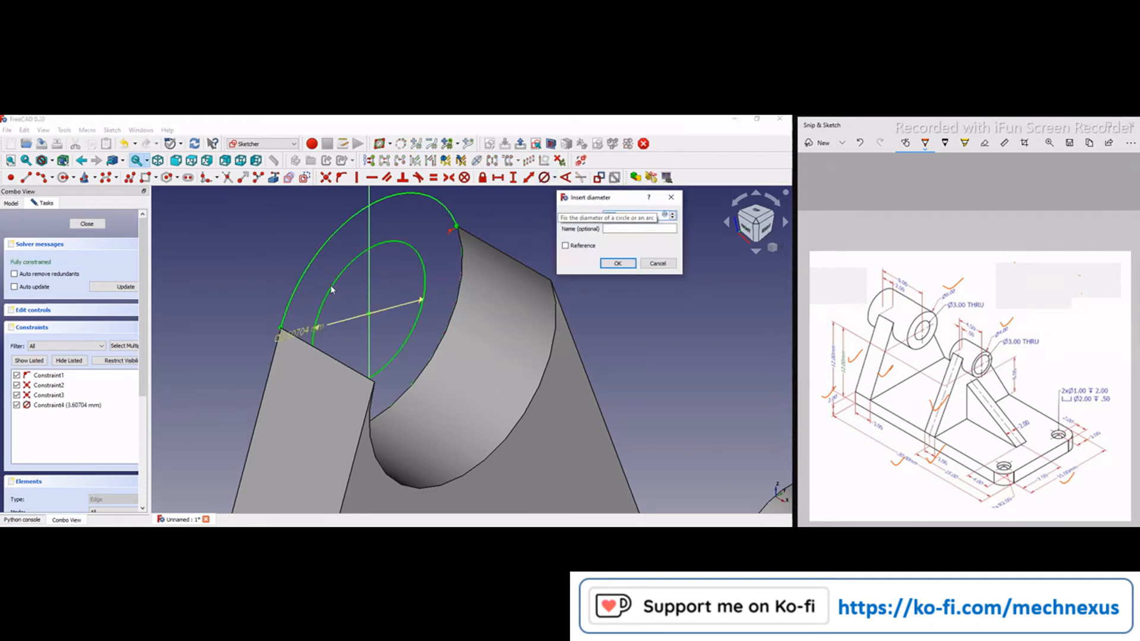
{"action": "type", "text": "3"}
{"action": "key", "text": "Return"}
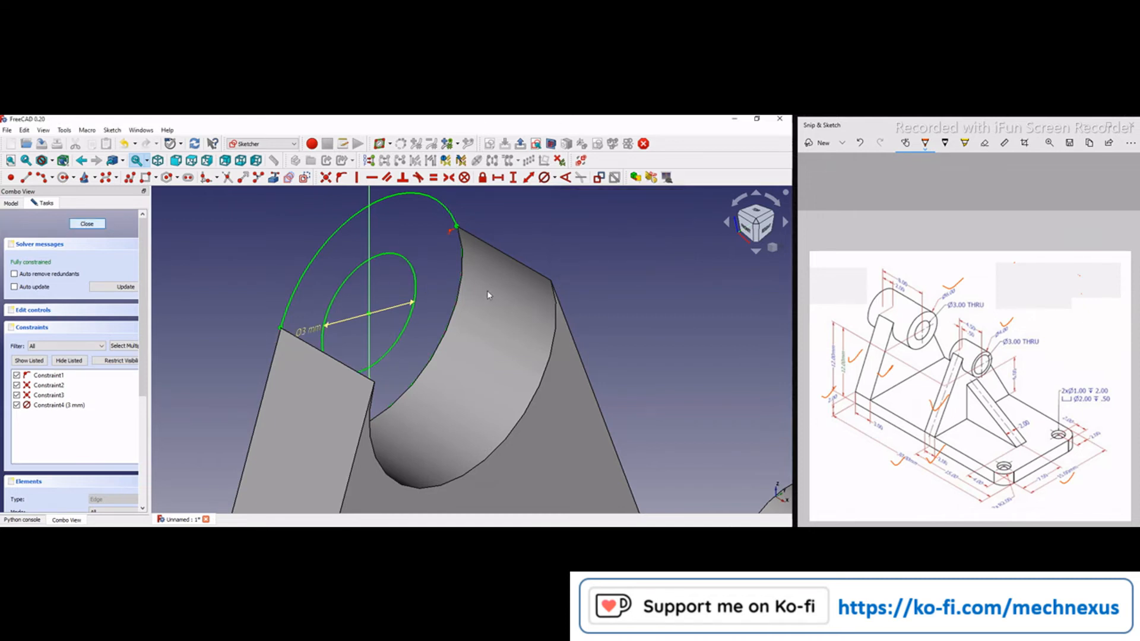
- Close the boss sketch and pad it reversed with two dimensions, setting the length and second length to 2 mm each
{"action": "key", "text": "Escape"}
{"action": "scroll", "coordinate": [365, 267], "scroll_direction": "up", "scroll_amount": 3}
{"action": "mouse_move", "coordinate": [365, 267]}
{"action": "middle_mouse_down"}
{"action": "mouse_move", "coordinate": [377, 288]}
{"action": "mouse_move", "coordinate": [366, 284]}
{"action": "middle_mouse_up"}
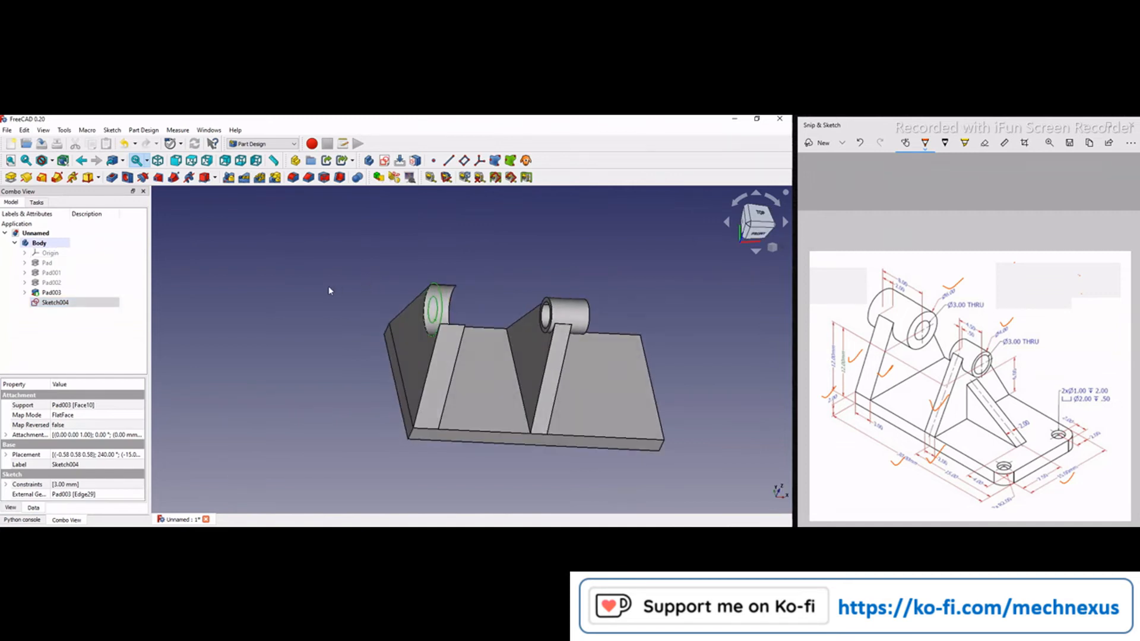
{"action": "left_click", "coordinate": [11, 177]}
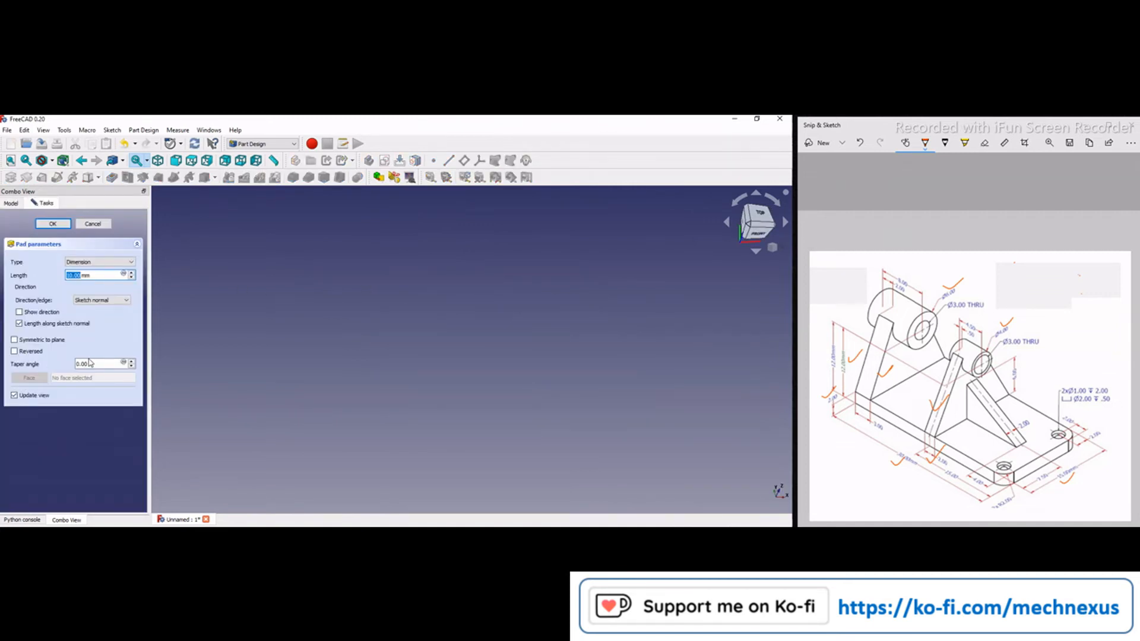
{"action": "left_click", "coordinate": [14, 351]}
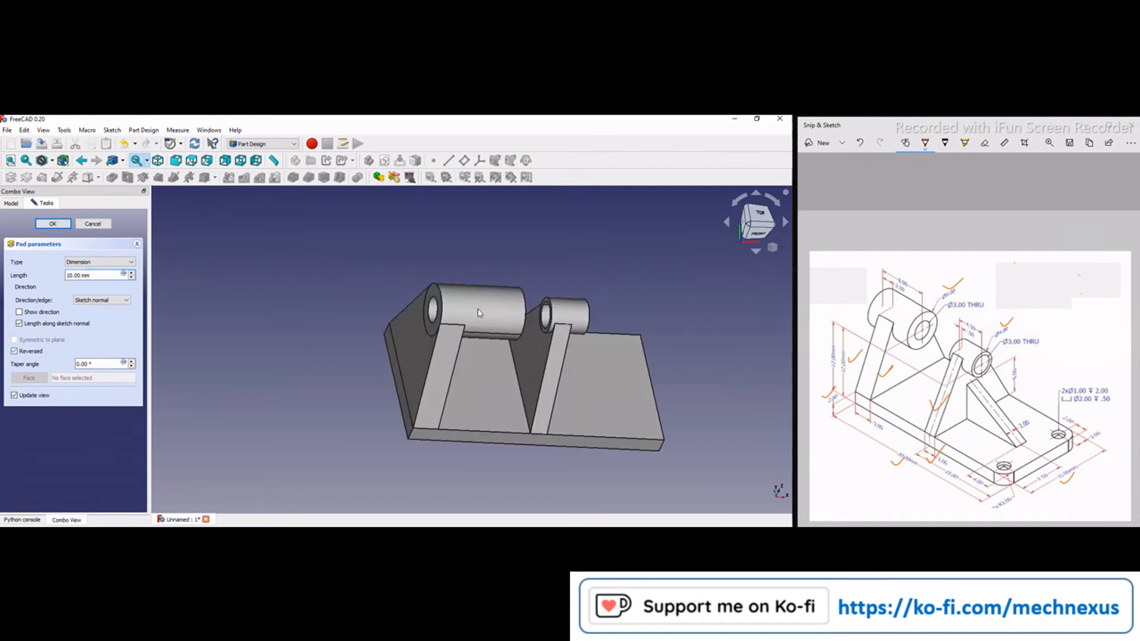
{"action": "scroll", "coordinate": [481, 313], "scroll_direction": "up", "scroll_amount": 3}
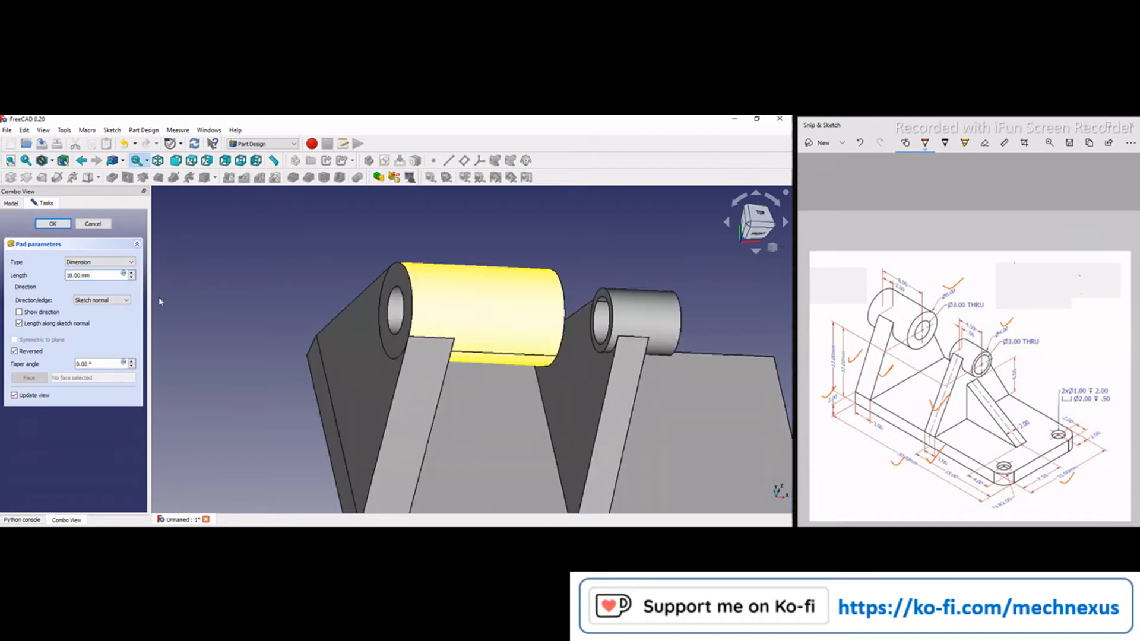
{"action": "left_click", "coordinate": [100, 262]}
{"action": "left_click", "coordinate": [101, 300]}
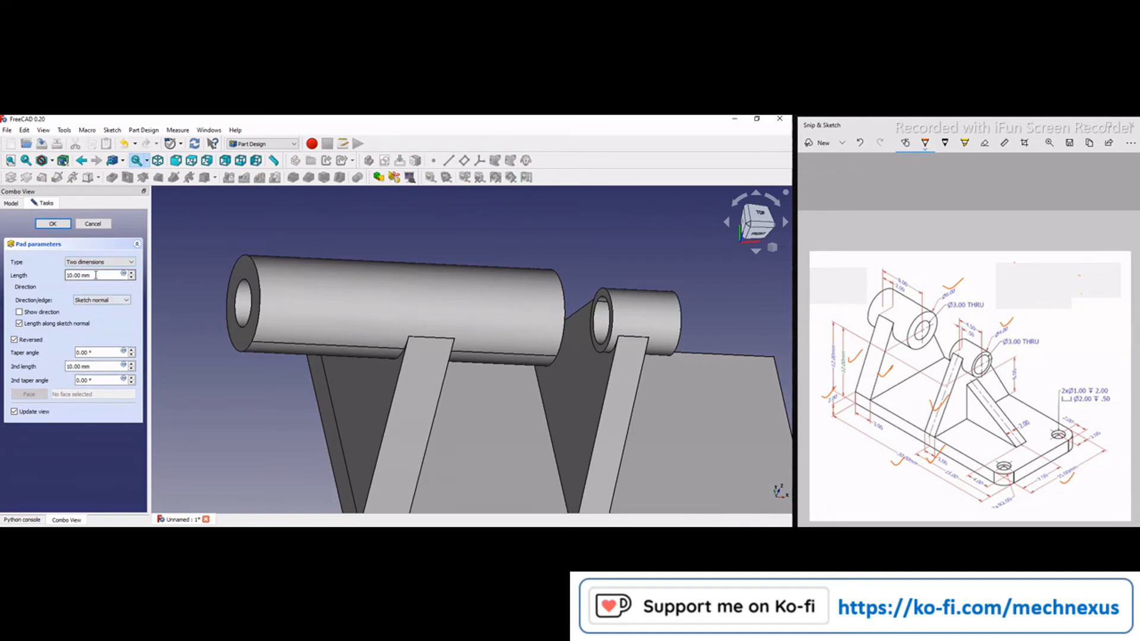
{"action": "left_click_drag", "start_coordinate": [95, 275], "coordinate": [1, 265]}
{"action": "type", "text": "2 mm"}
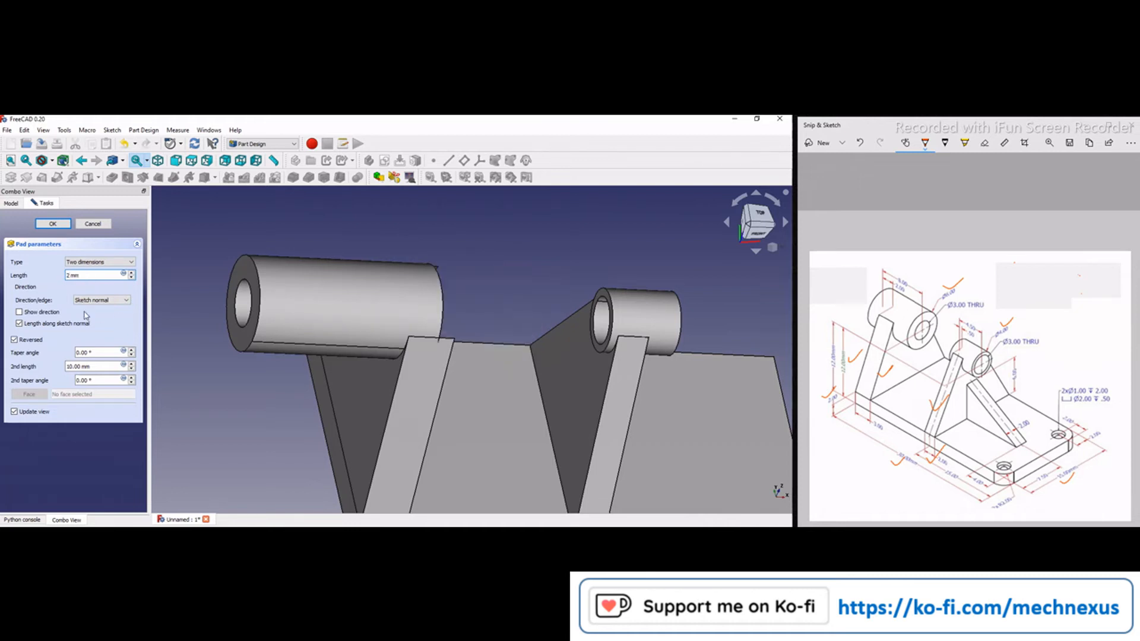
{"action": "left_click_drag", "start_coordinate": [98, 366], "coordinate": [1, 333]}
{"action": "key", "text": "Return"}
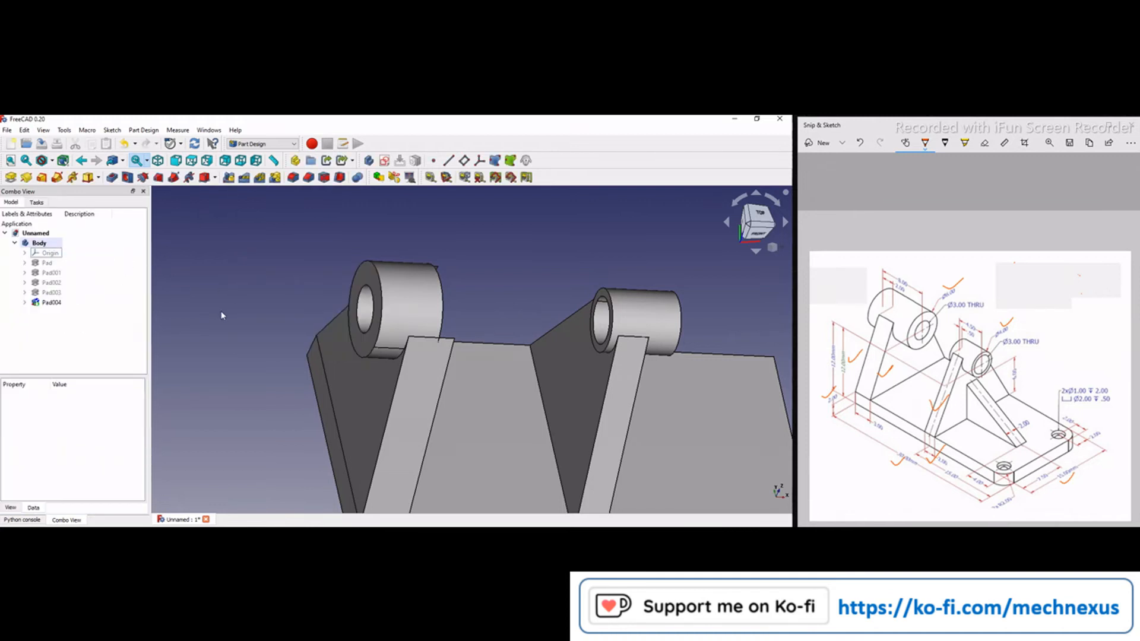
- Reopen the end boss pad for editing and set its first length to 3.5 mm
{"action": "middle_click_drag", "start_coordinate": [278, 366], "coordinate": [267, 360]}
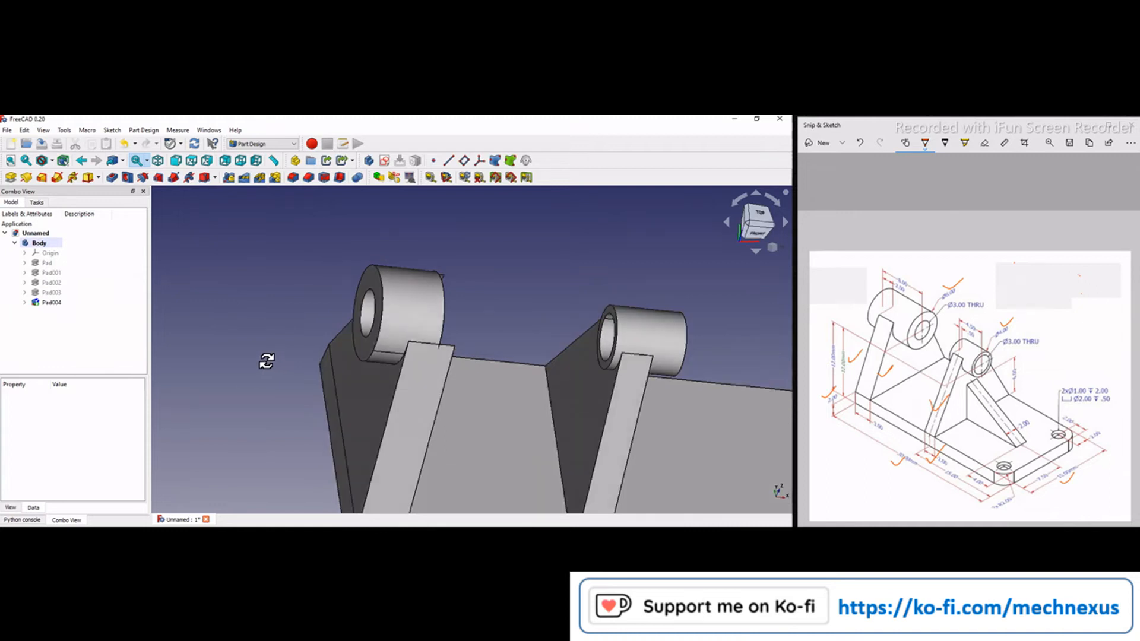
{"action": "scroll", "coordinate": [267, 361], "scroll_direction": "up", "scroll_amount": 1}
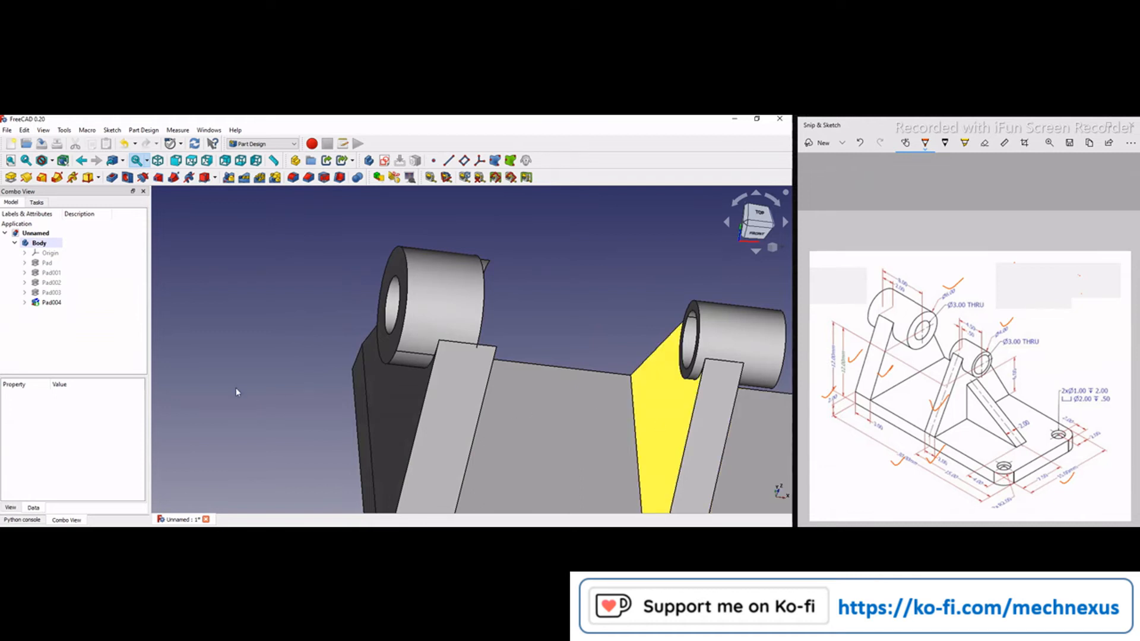
{"action": "left_click", "coordinate": [42, 203]}
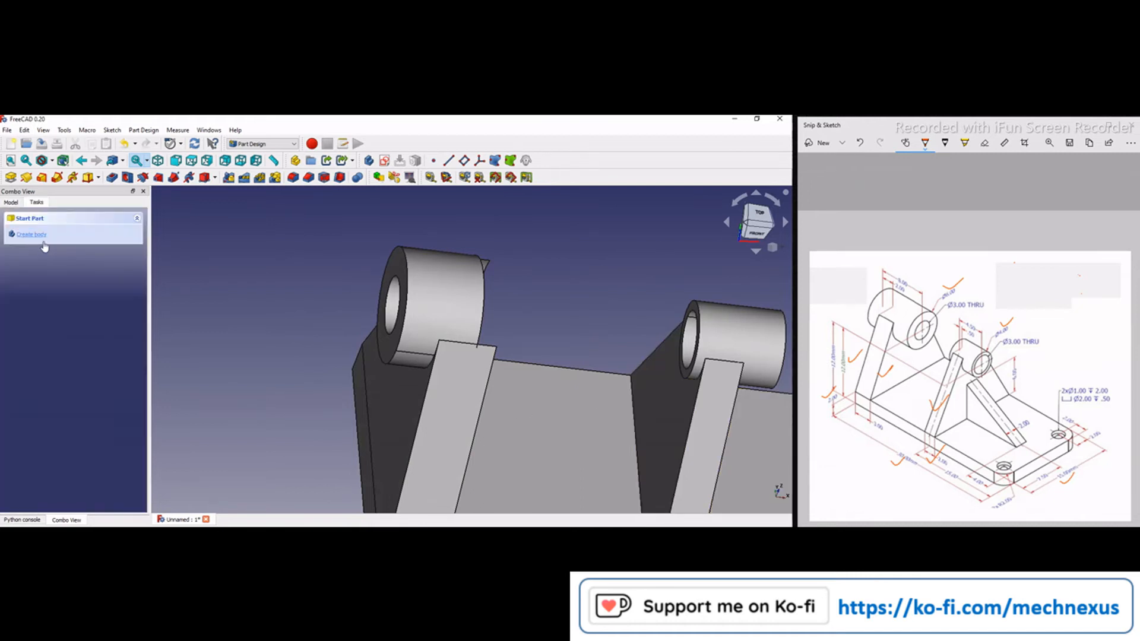
{"action": "double_click", "coordinate": [51, 303]}
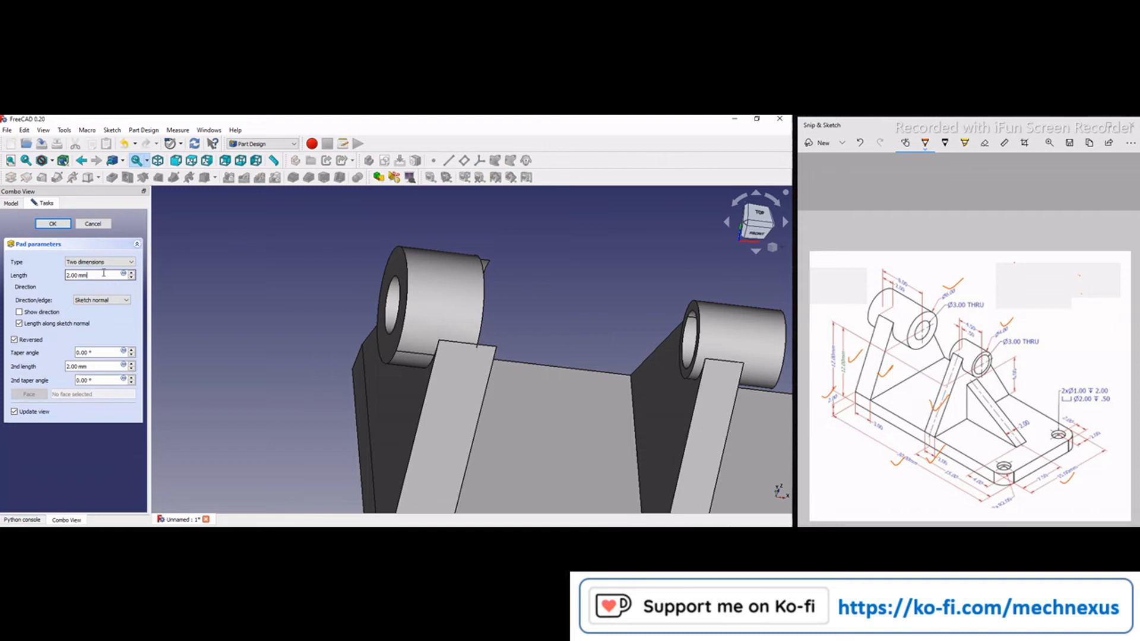
{"action": "left_click_drag", "start_coordinate": [104, 273], "coordinate": [1, 269]}
{"action": "type", "text": "3.5 mm"}
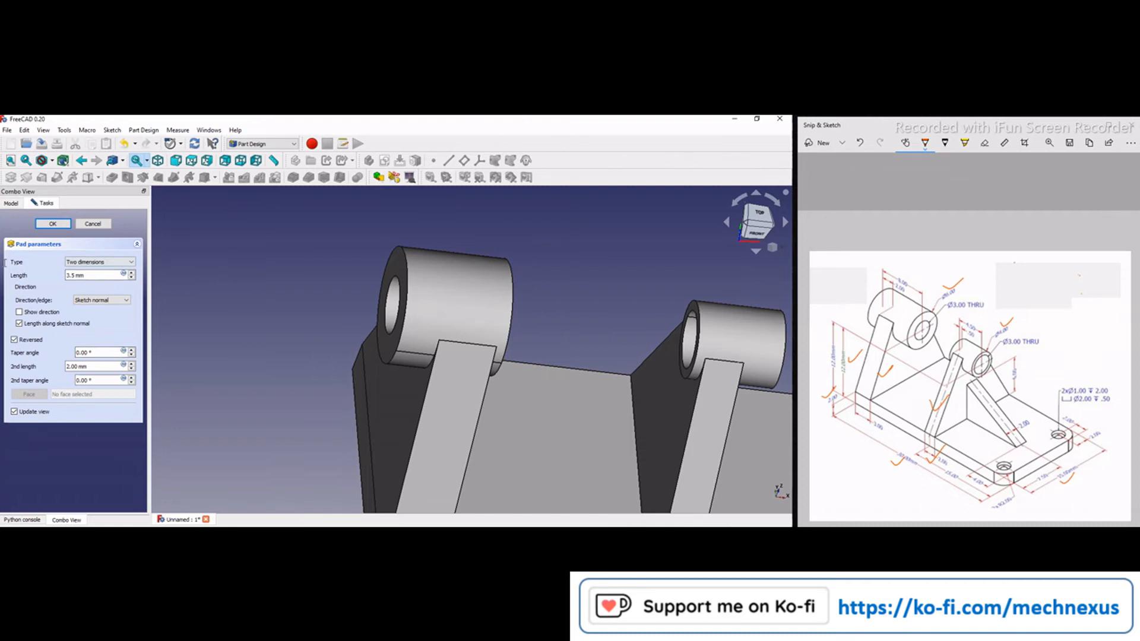
{"action": "left_click_drag", "start_coordinate": [5, 263], "coordinate": [3, 267]}
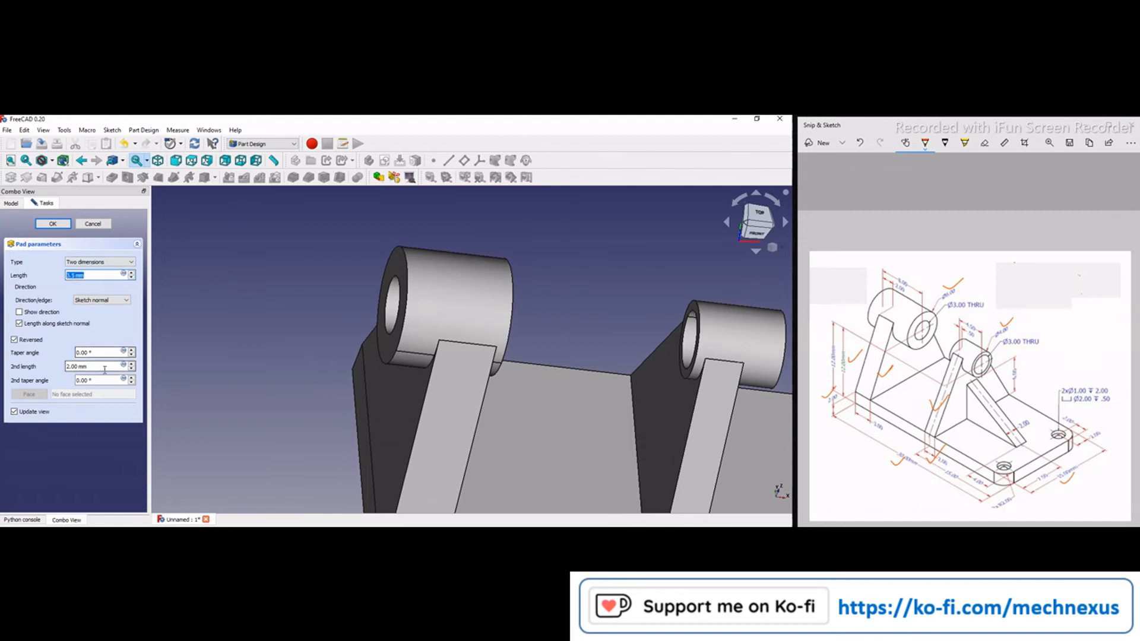
- Set the end boss pad's second length to 3.5 mm and check how far the boss protrudes on both sides
{"action": "left_click_drag", "start_coordinate": [106, 367], "coordinate": [6, 356]}
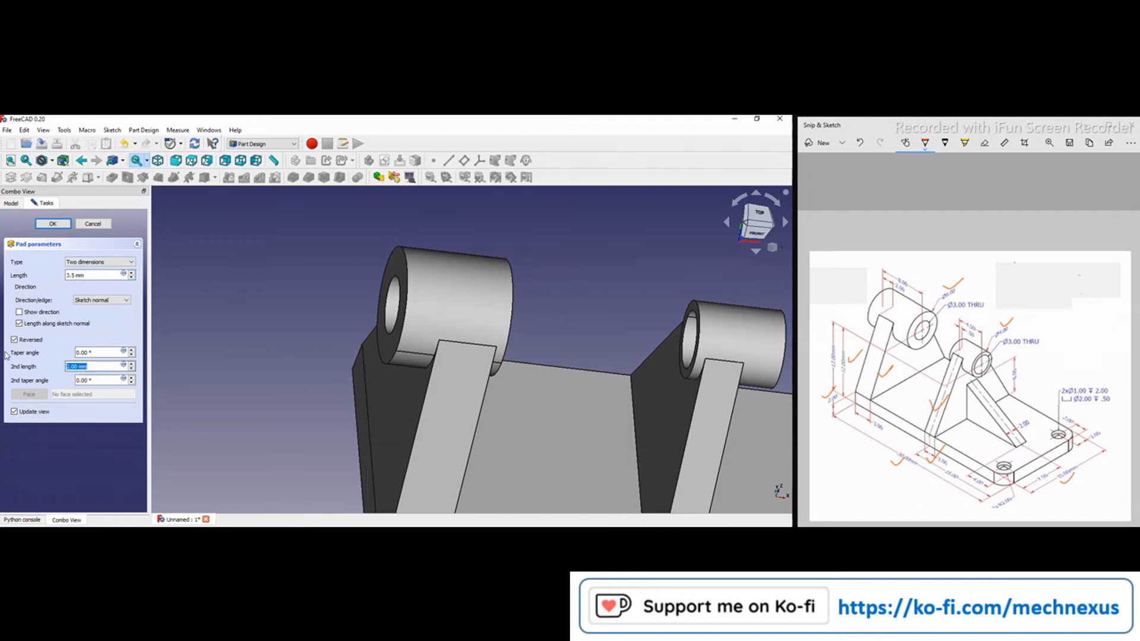
{"action": "type", "text": "3."}
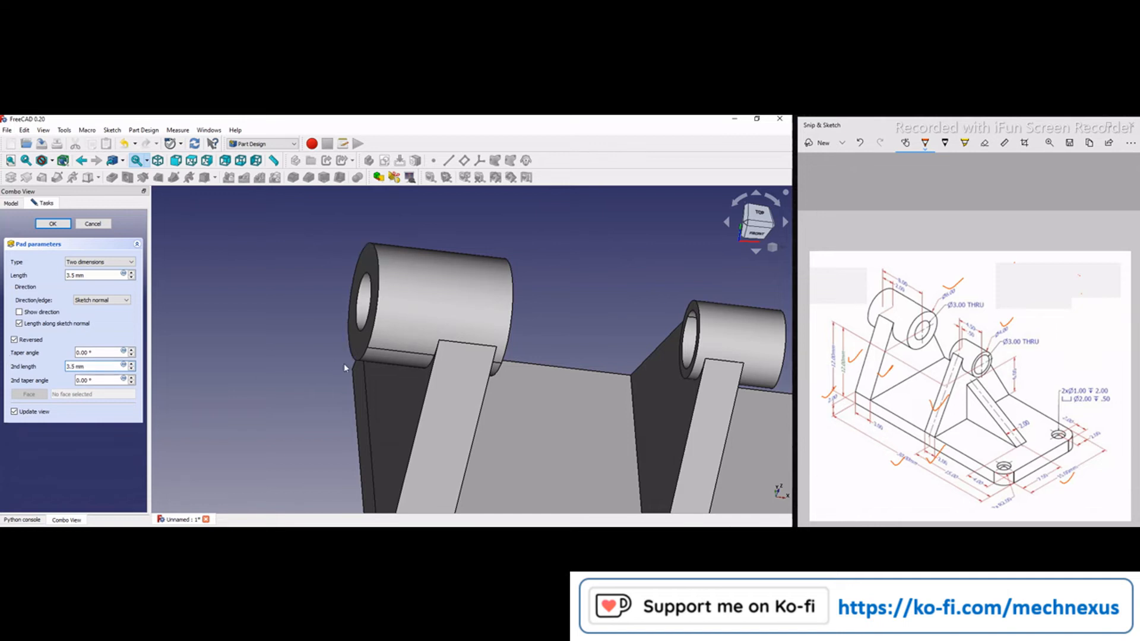
{"action": "middle_click_drag", "start_coordinate": [354, 378], "coordinate": [306, 347]}
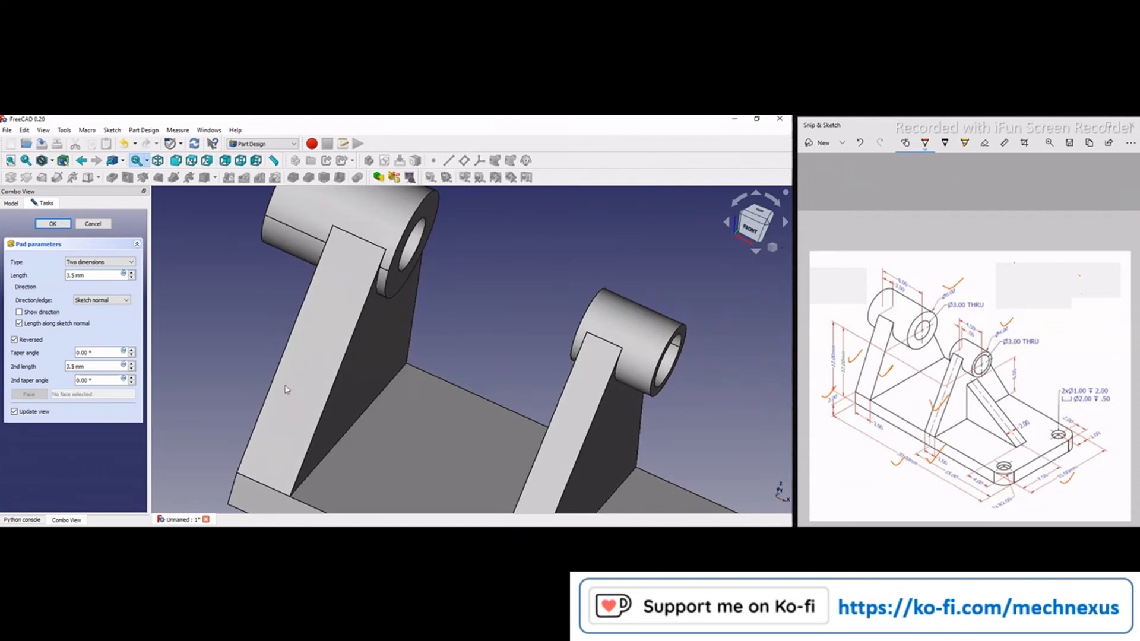
{"action": "scroll", "coordinate": [363, 315], "scroll_direction": "down", "scroll_amount": 3}
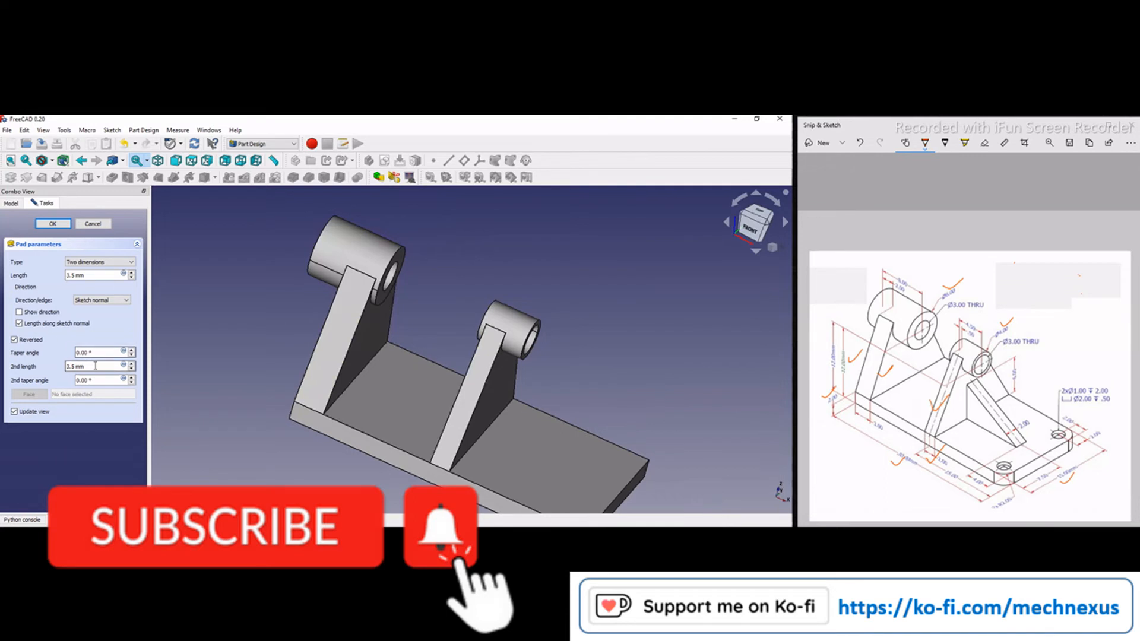
- Set the end boss pad's second length to 2 mm and its first length to 6 mm
{"action": "left_click_drag", "start_coordinate": [94, 366], "coordinate": [1, 359]}
{"action": "type", "text": "2 mm"}
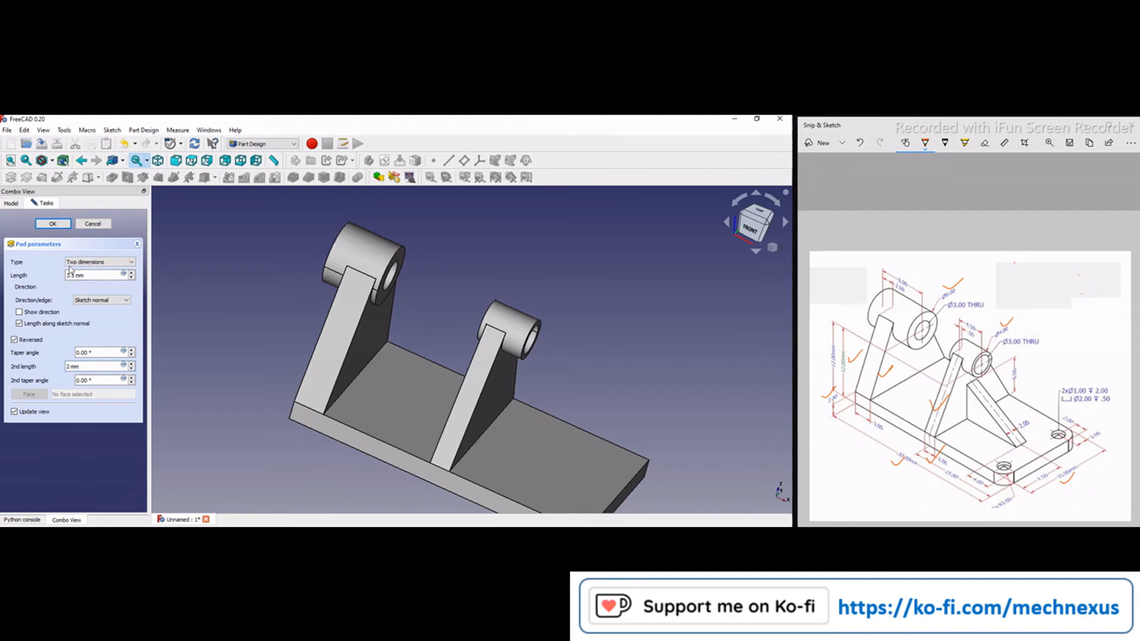
{"action": "left_click_drag", "start_coordinate": [8, 266], "coordinate": [0, 261]}
{"action": "type", "text": "6"}
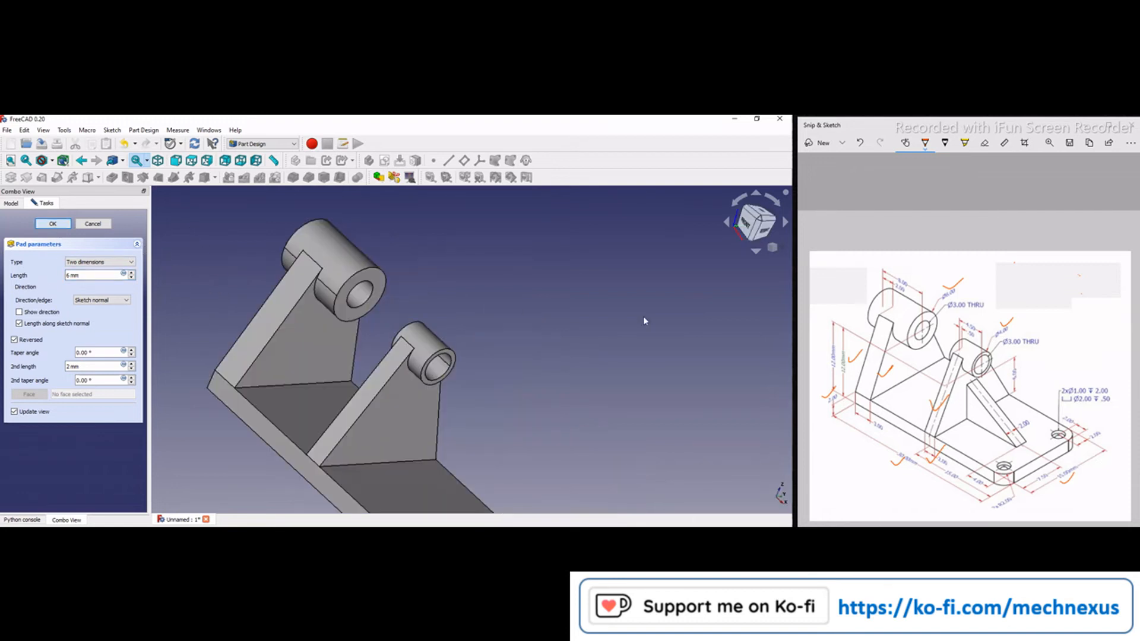
- Accept the end boss pad and show the whole bracket in isometric view
{"action": "left_click", "coordinate": [773, 247]}
{"action": "left_click", "coordinate": [761, 290]}
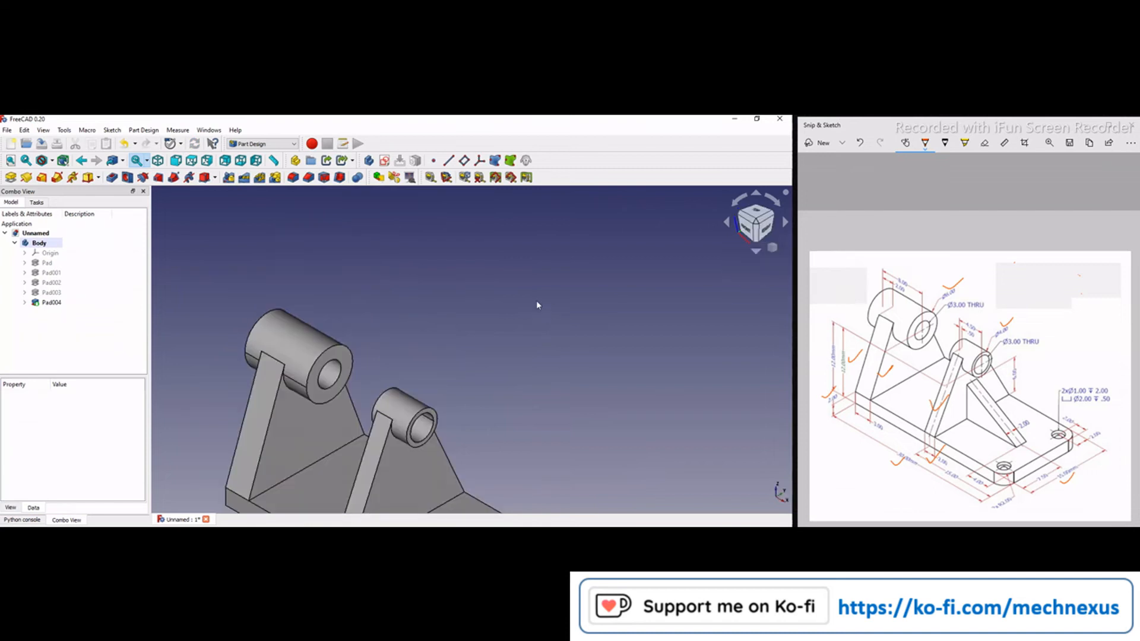
{"action": "scroll", "coordinate": [345, 364], "scroll_direction": "down", "scroll_amount": 5}
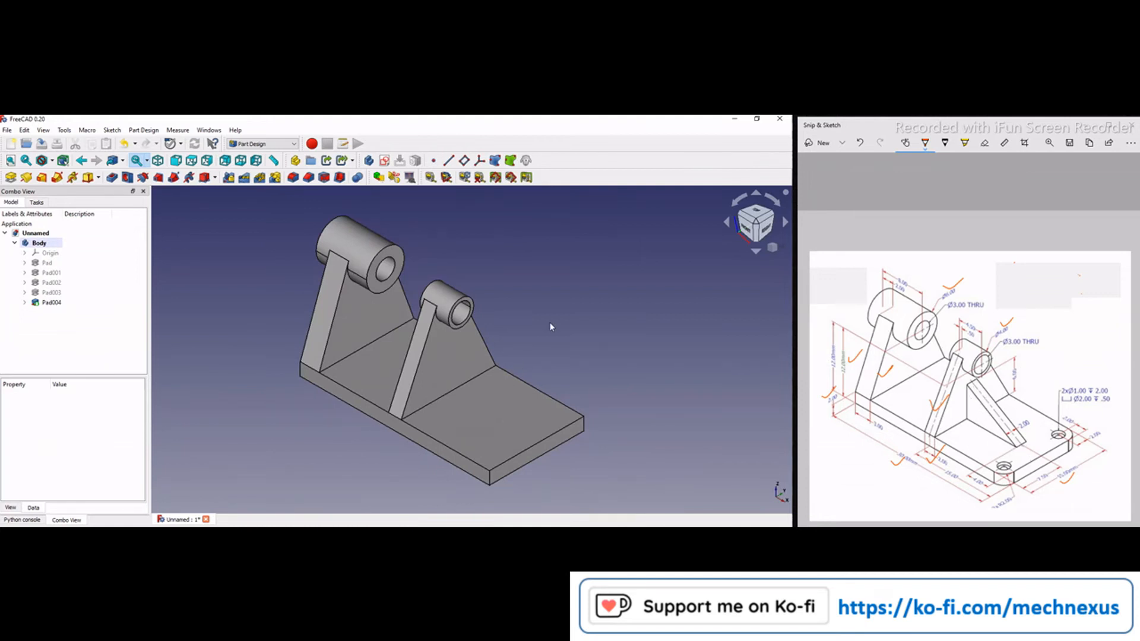
- Show the body's origin planes and start a new sketch on the XZ plane
{"action": "left_click", "coordinate": [54, 256]}
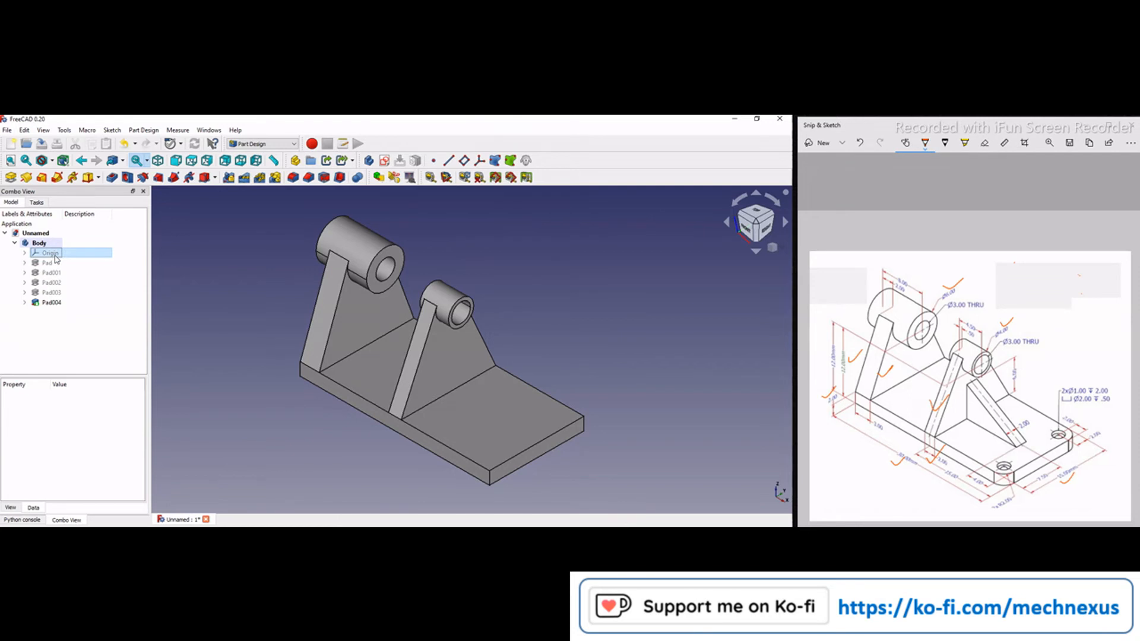
{"action": "key", "text": "space"}
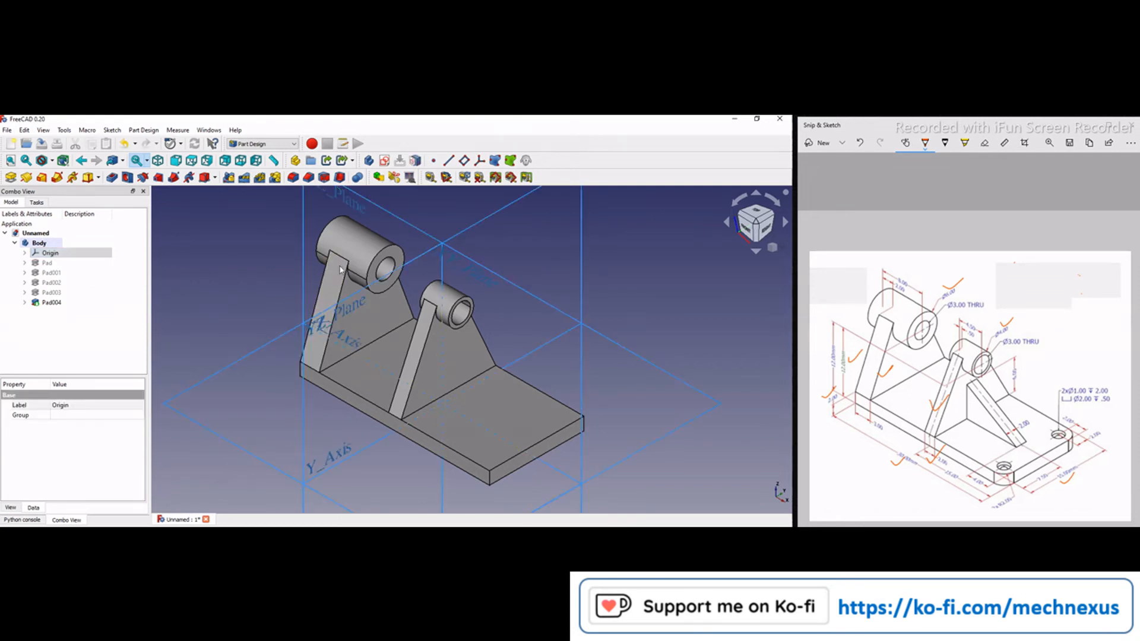
{"action": "left_click", "coordinate": [404, 214]}
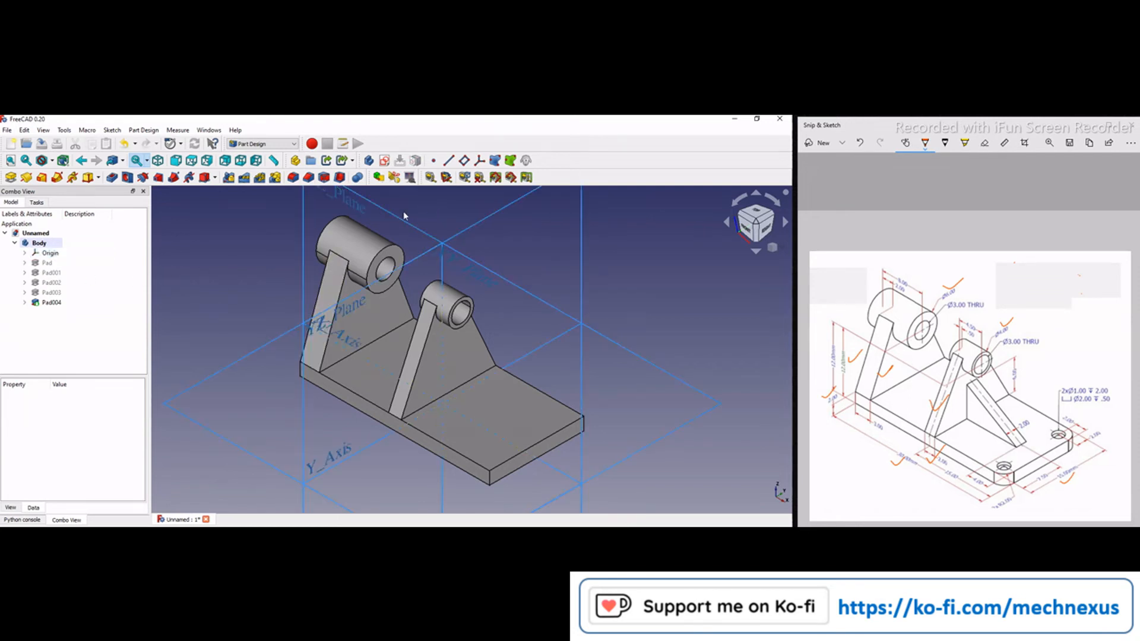
{"action": "left_click", "coordinate": [386, 252]}
{"action": "scroll", "coordinate": [386, 252], "scroll_direction": "down", "scroll_amount": 3}
{"action": "scroll", "coordinate": [336, 213], "scroll_direction": "up", "scroll_amount": 2}
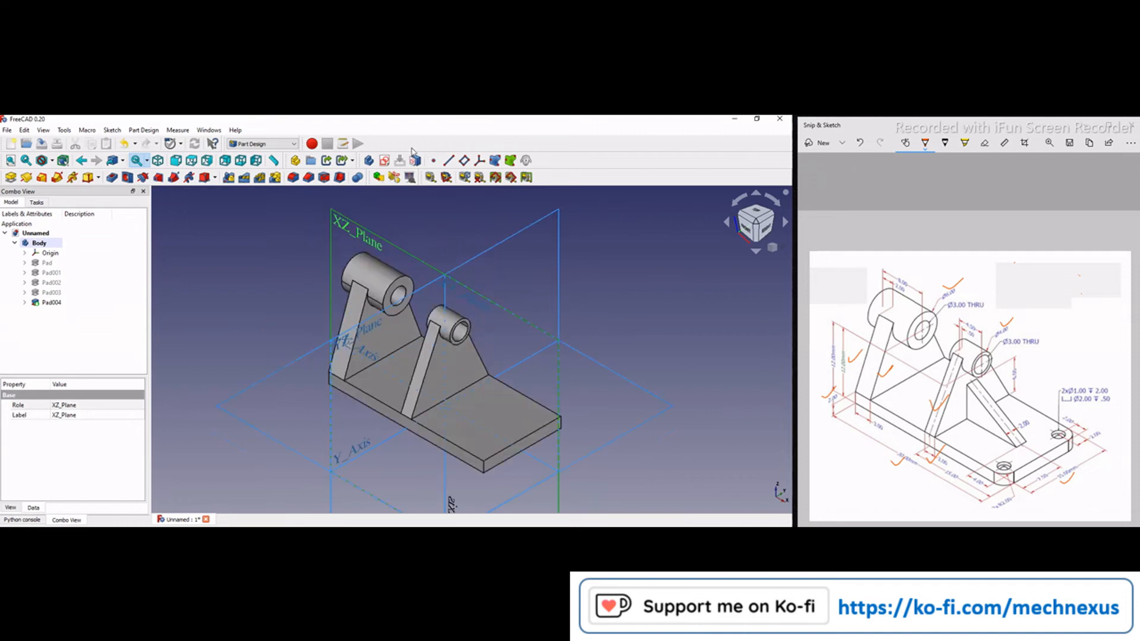
{"action": "left_click", "coordinate": [384, 161]}
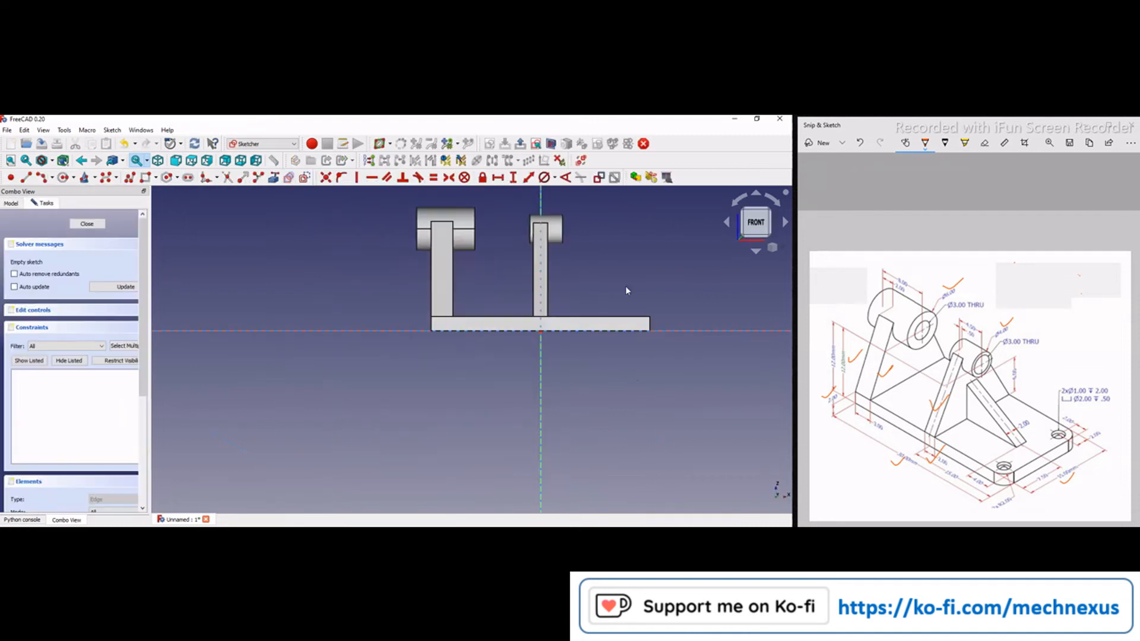
- Reference the middle support's upright edge and the base's top edge as external geometry, and display the model as wireframe
{"action": "scroll", "coordinate": [592, 246], "scroll_direction": "up", "scroll_amount": 3}
{"action": "left_click", "coordinate": [273, 177]}
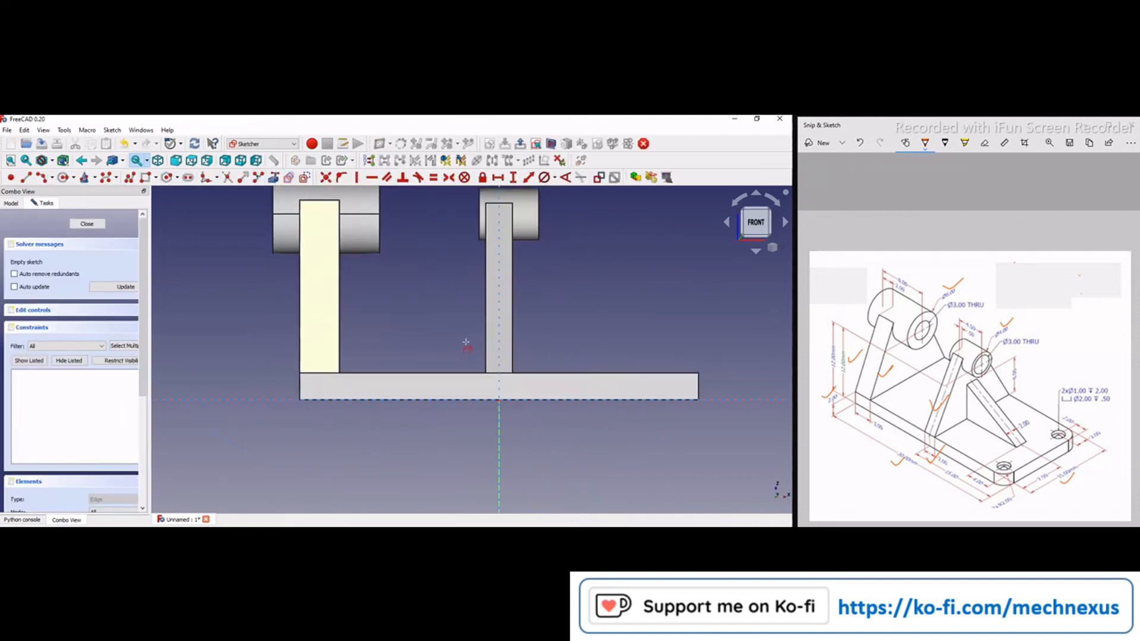
{"action": "left_click", "coordinate": [512, 300]}
{"action": "left_click", "coordinate": [559, 373]}
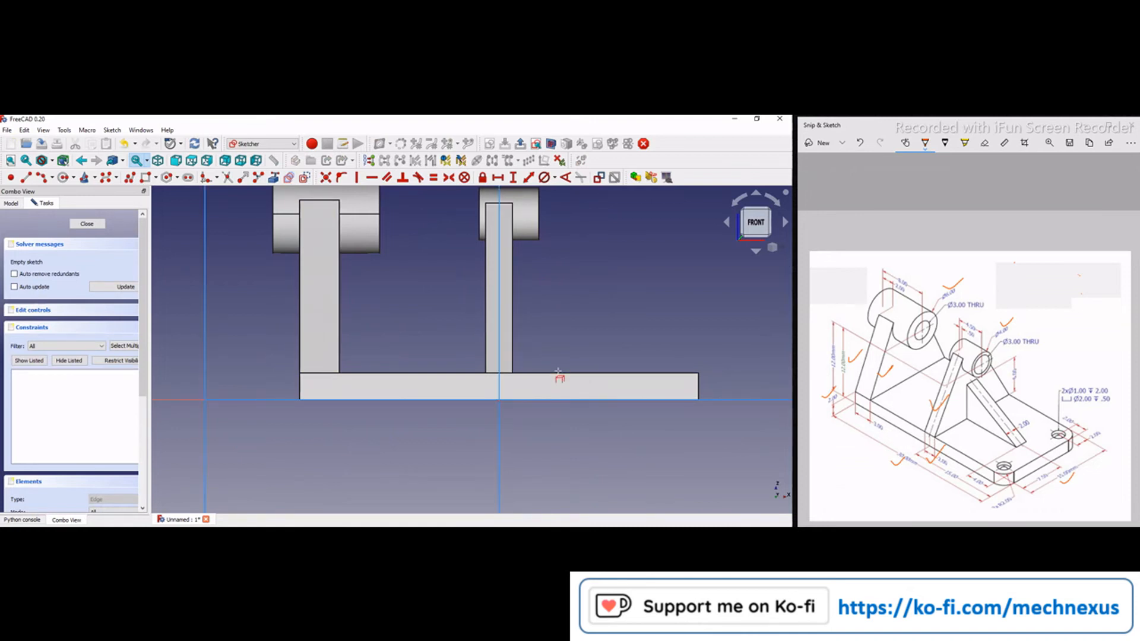
{"action": "right_click", "coordinate": [600, 301]}
{"action": "left_click", "coordinate": [51, 160]}
{"action": "left_click", "coordinate": [65, 197]}
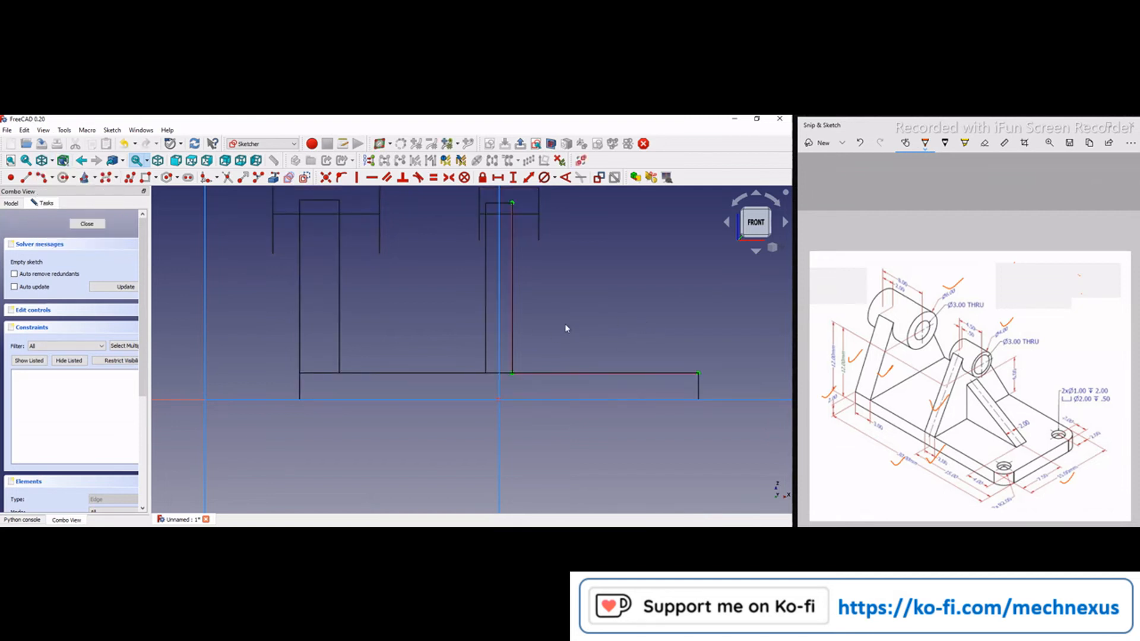
{"action": "scroll", "coordinate": [565, 328], "scroll_direction": "up", "scroll_amount": 2}
{"action": "left_click", "coordinate": [26, 177]}
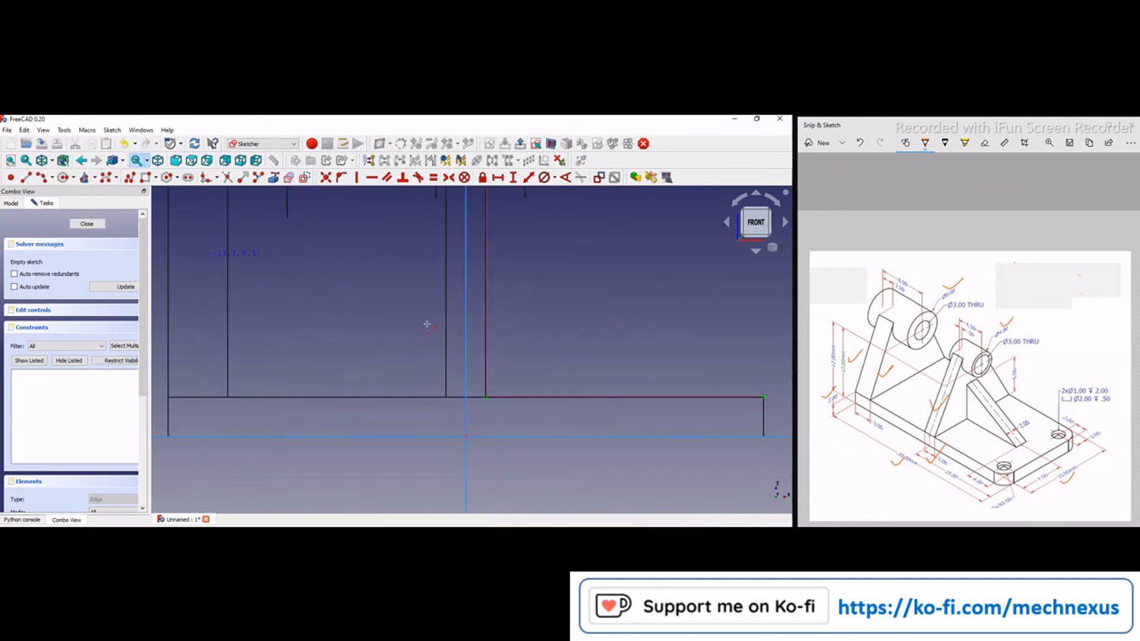
{"action": "left_click", "coordinate": [486, 396]}
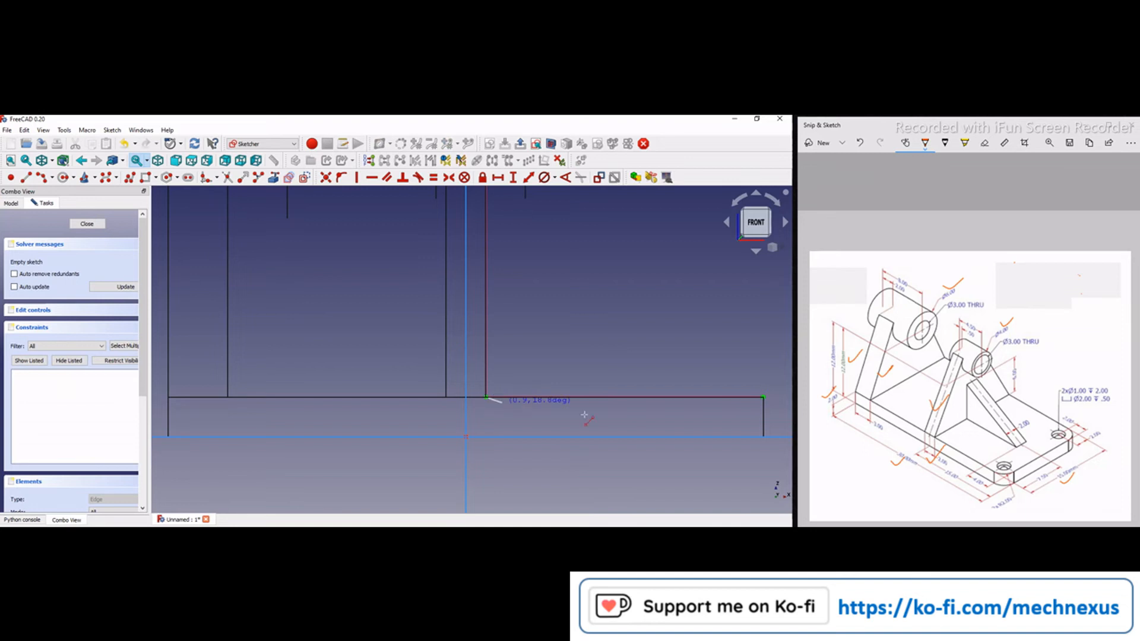
{"action": "left_click", "coordinate": [763, 397]}
{"action": "scroll", "coordinate": [547, 441], "scroll_direction": "down", "scroll_amount": 2}
{"action": "scroll", "coordinate": [474, 397], "scroll_direction": "up", "scroll_amount": 2}
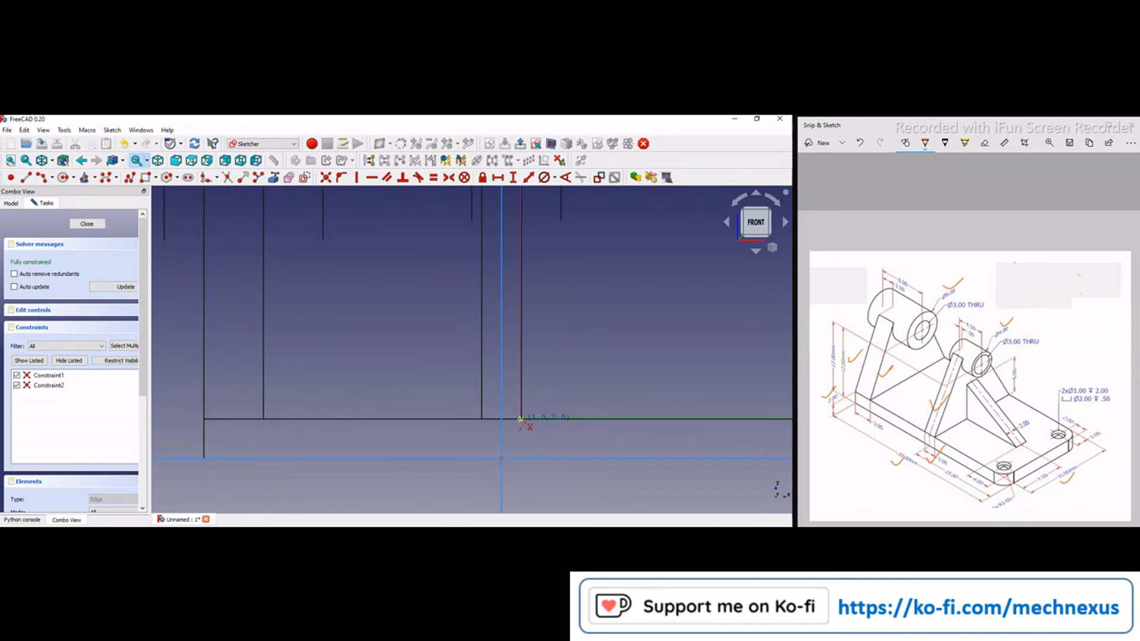
{"action": "mouse_move", "coordinate": [603, 375]}
{"action": "middle_mouse_down"}
{"action": "mouse_move", "coordinate": [618, 380]}
{"action": "mouse_move", "coordinate": [594, 392]}
{"action": "middle_mouse_up"}
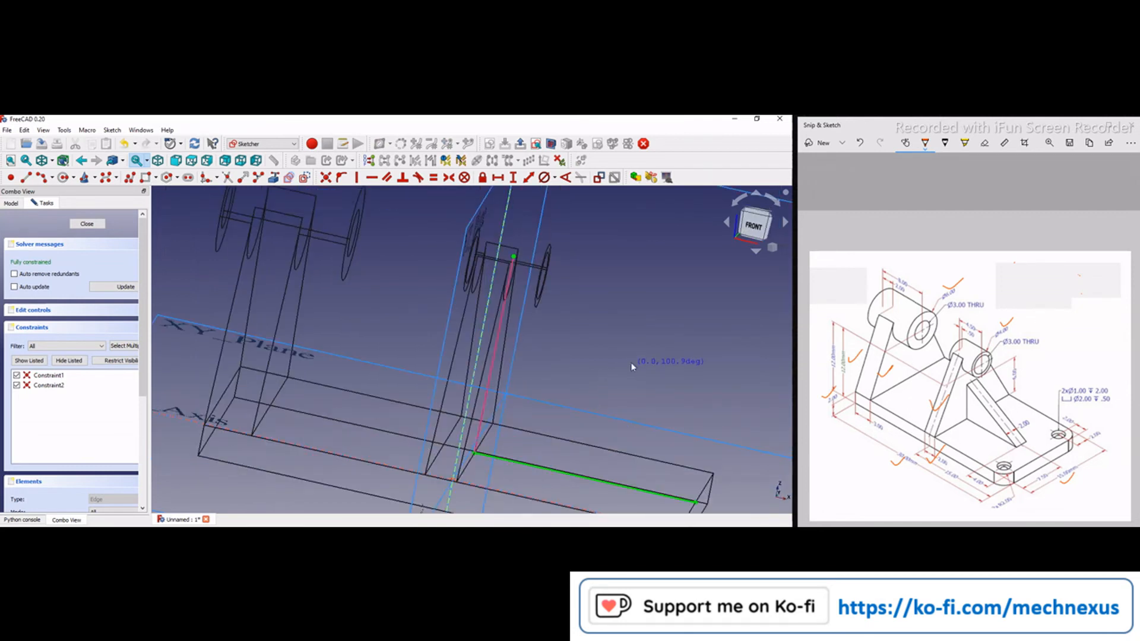
{"action": "scroll", "coordinate": [591, 382], "scroll_direction": "down", "scroll_amount": 3}
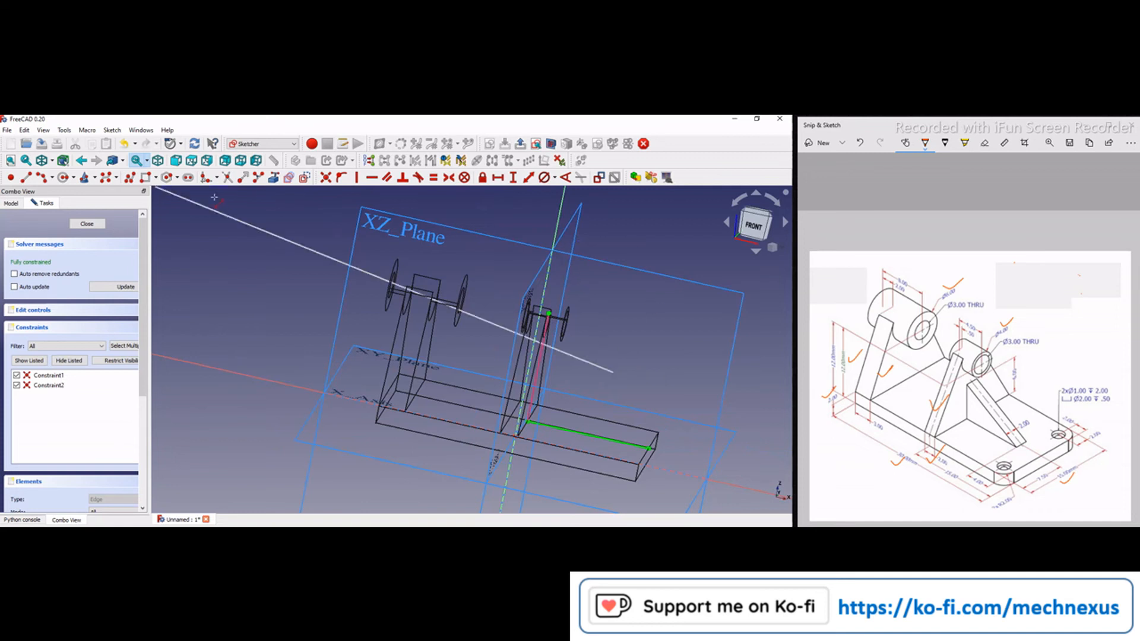
{"action": "key", "text": "Escape"}
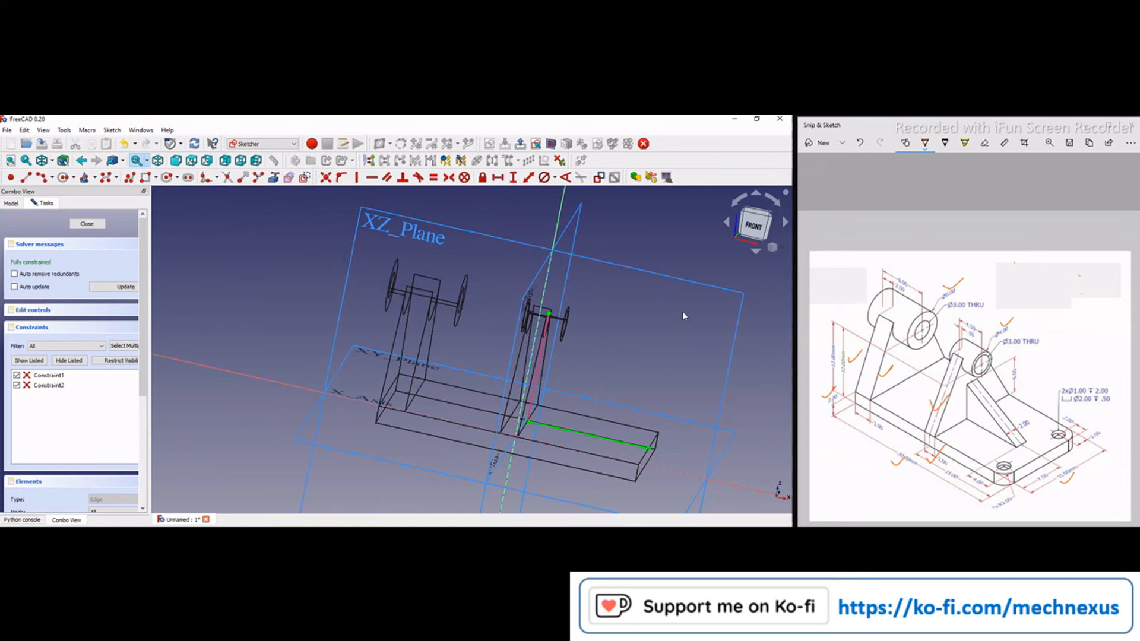
{"action": "scroll", "coordinate": [682, 311], "scroll_direction": "up", "scroll_amount": 3}
{"action": "left_click", "coordinate": [754, 229]}
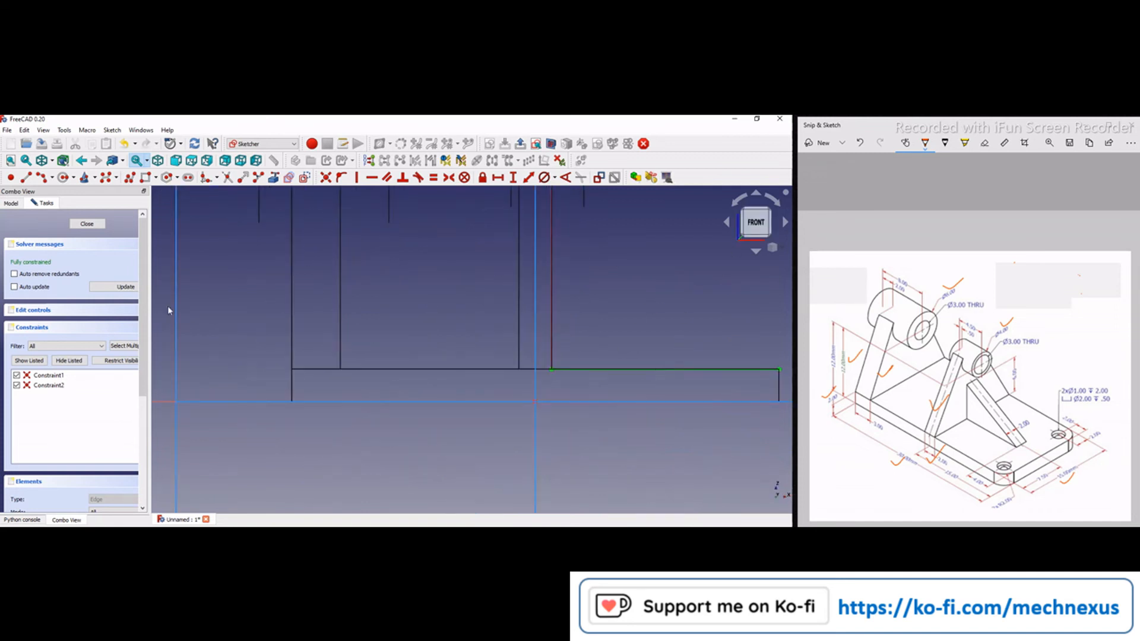
{"action": "scroll", "coordinate": [651, 305], "scroll_direction": "down", "scroll_amount": 4}
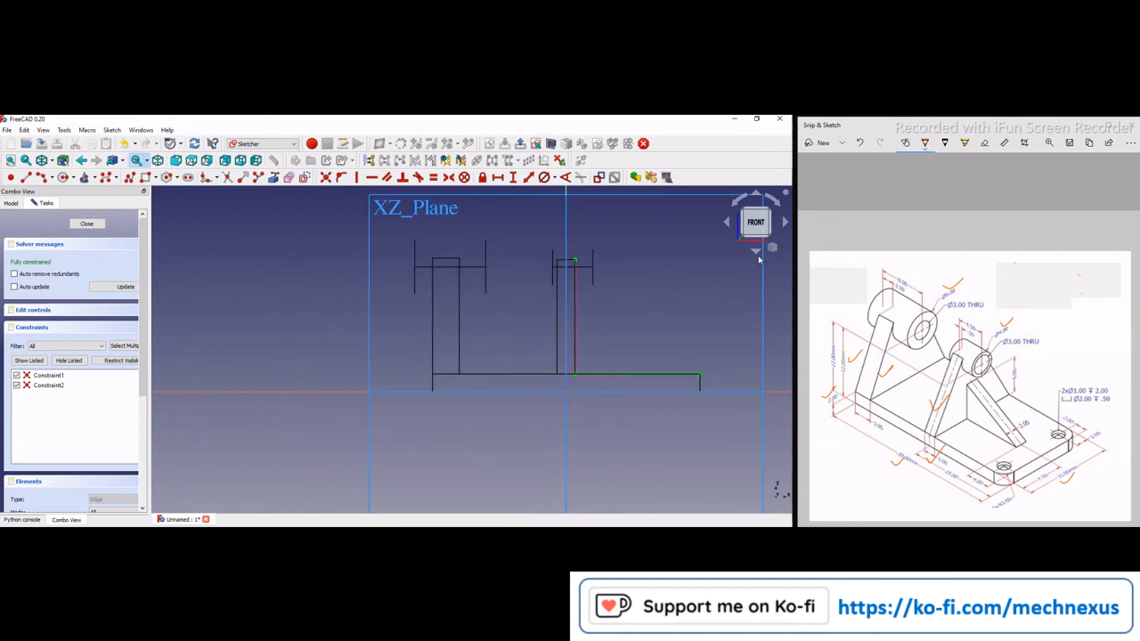
{"action": "left_click", "coordinate": [772, 247]}
{"action": "left_click", "coordinate": [759, 277]}
{"action": "left_click", "coordinate": [496, 475]}
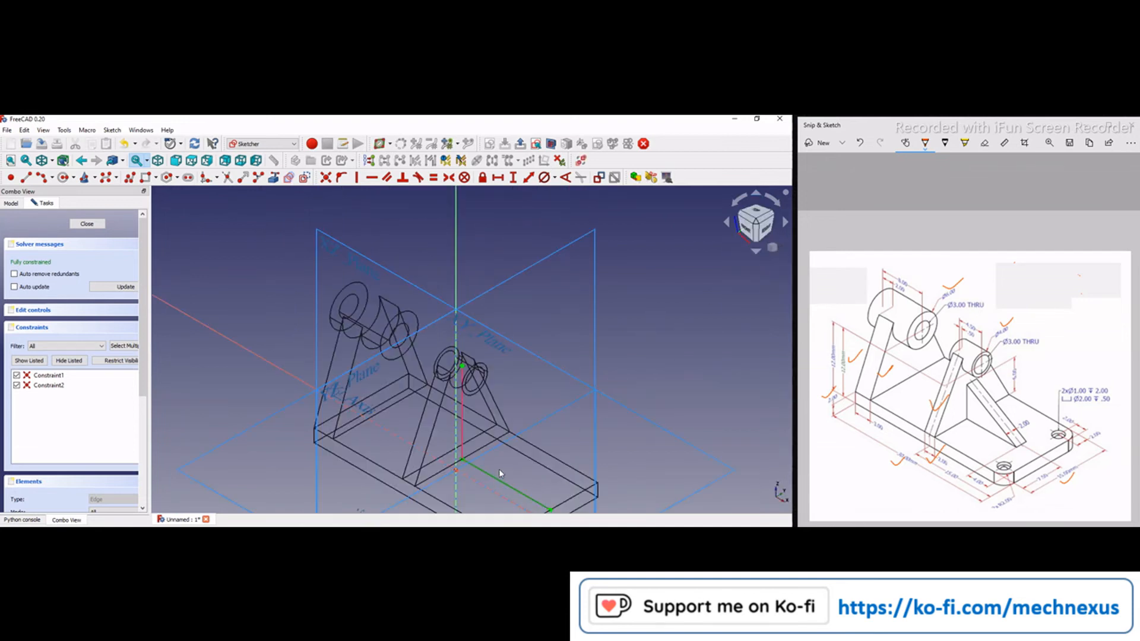
{"action": "key", "text": "Delete"}
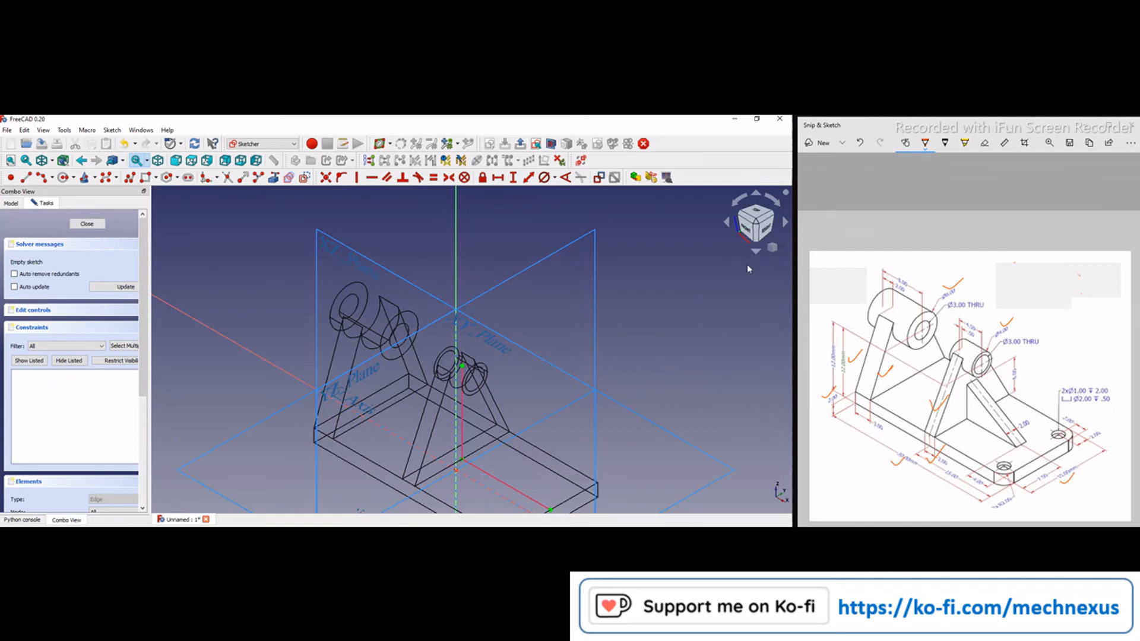
- Draw a closed triangular rib profile about 7.2 mm high and 9 mm long in the corner between the middle support and the base
{"action": "left_click", "coordinate": [748, 232]}
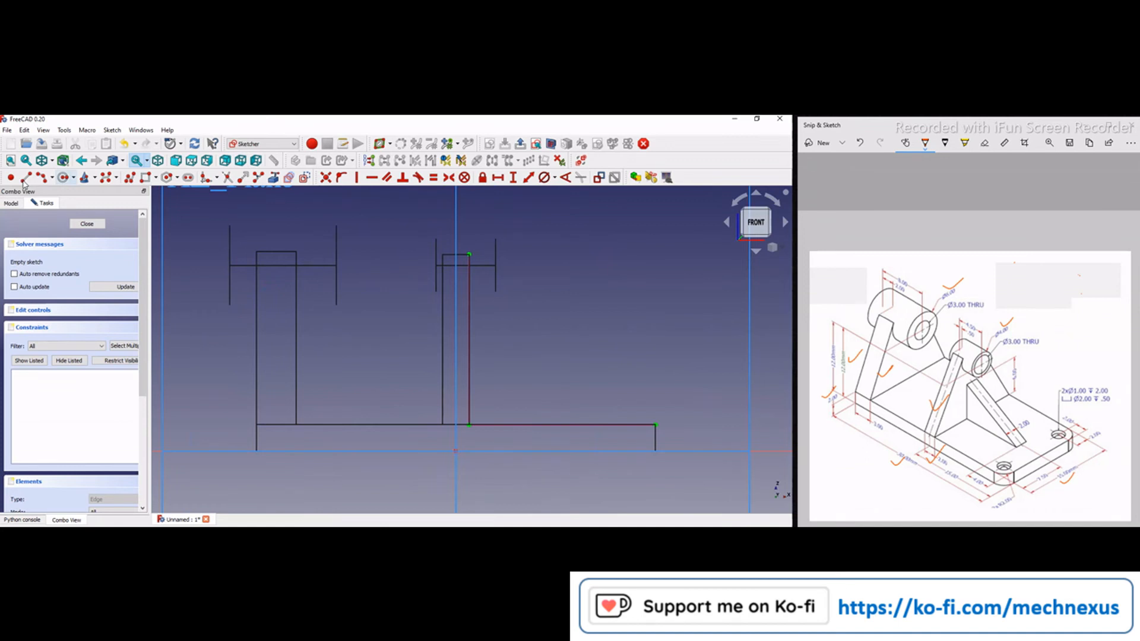
{"action": "left_click", "coordinate": [25, 178]}
{"action": "key", "text": "Escape"}
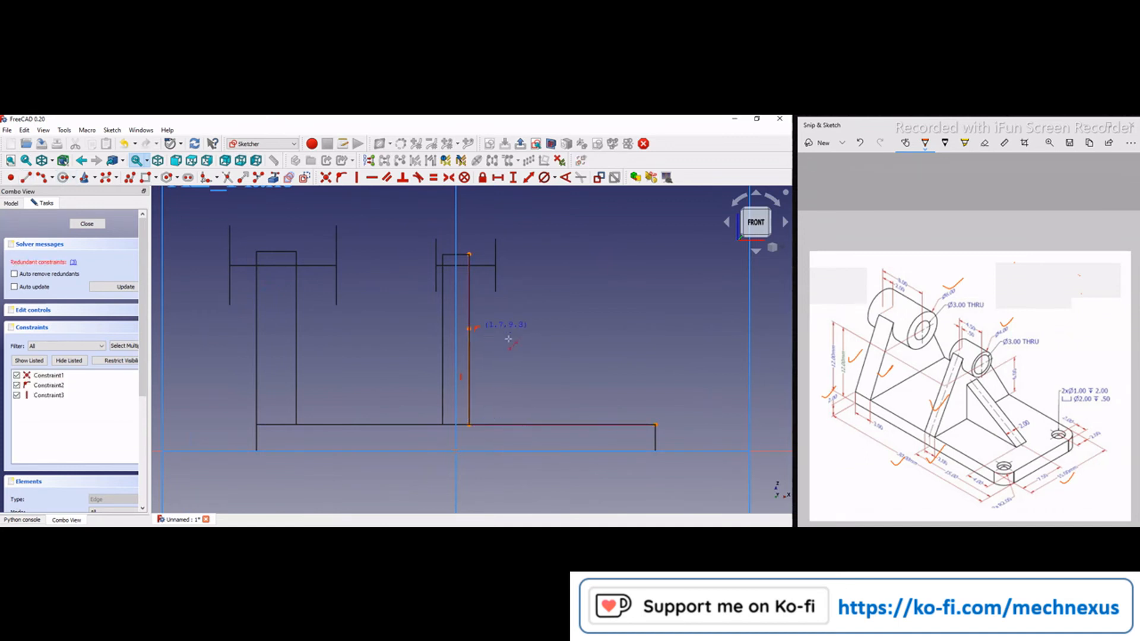
{"action": "left_click", "coordinate": [470, 424]}
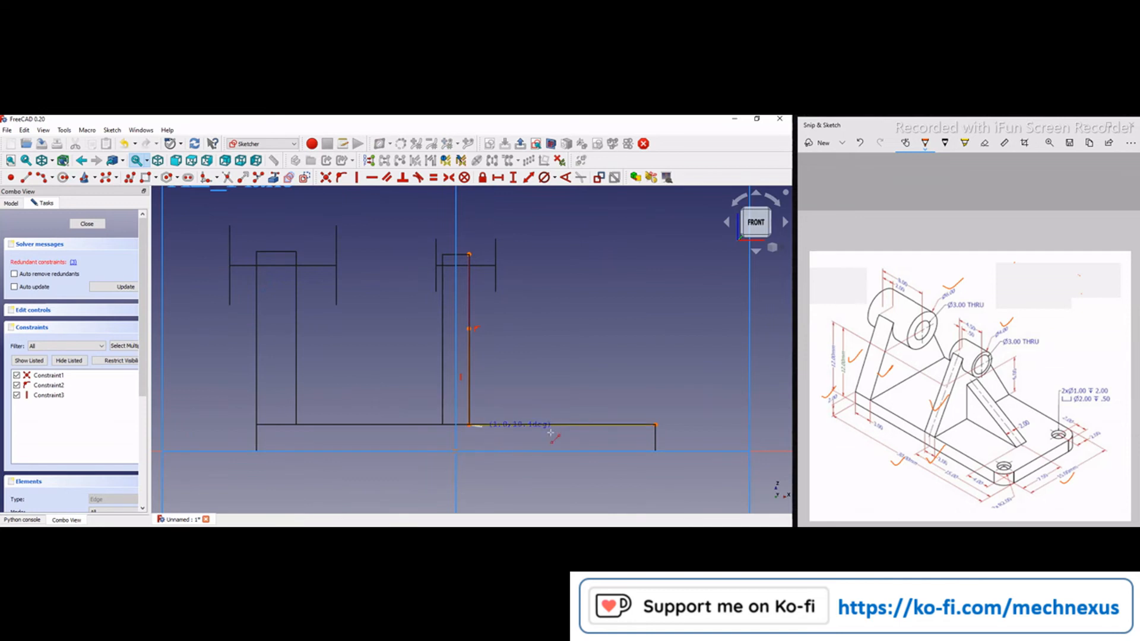
{"action": "left_click", "coordinate": [591, 426]}
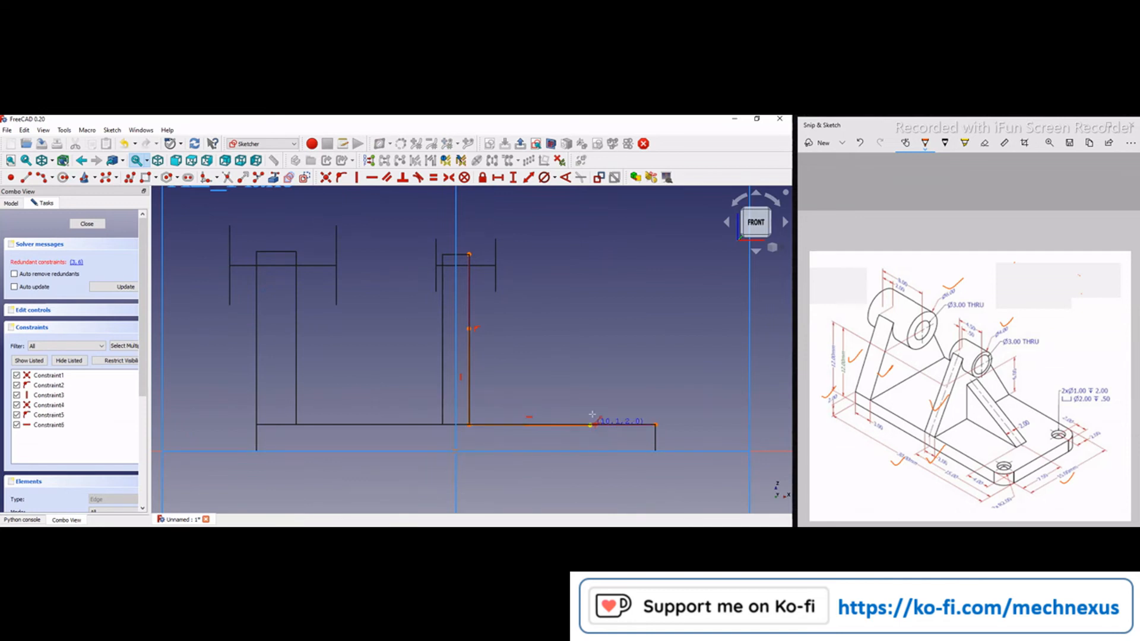
{"action": "left_click", "coordinate": [469, 328]}
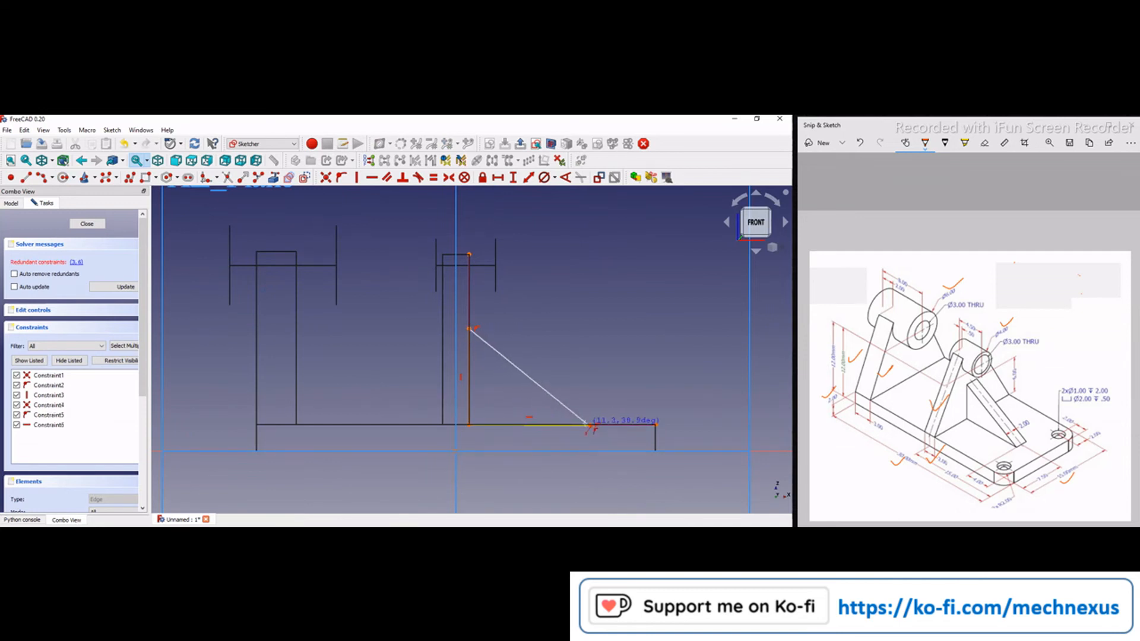
{"action": "left_click", "coordinate": [591, 425]}
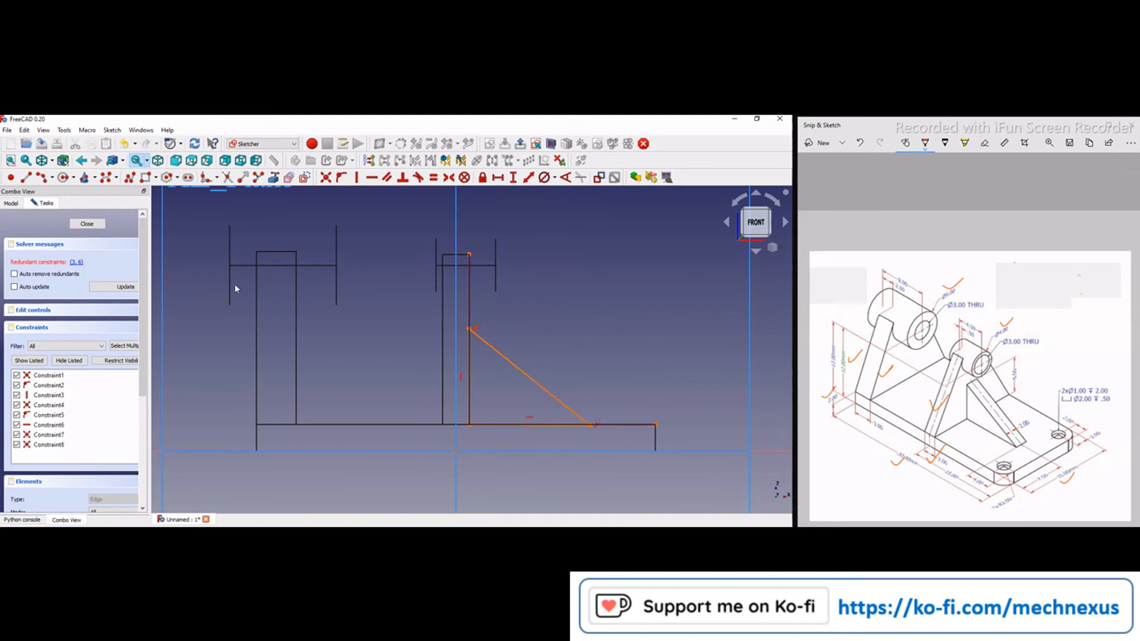
- Select the redundant vertical and horizontal constraints of the rib sketch and delete them
{"action": "left_click", "coordinate": [76, 262]}
{"action": "right_click", "coordinate": [38, 396]}
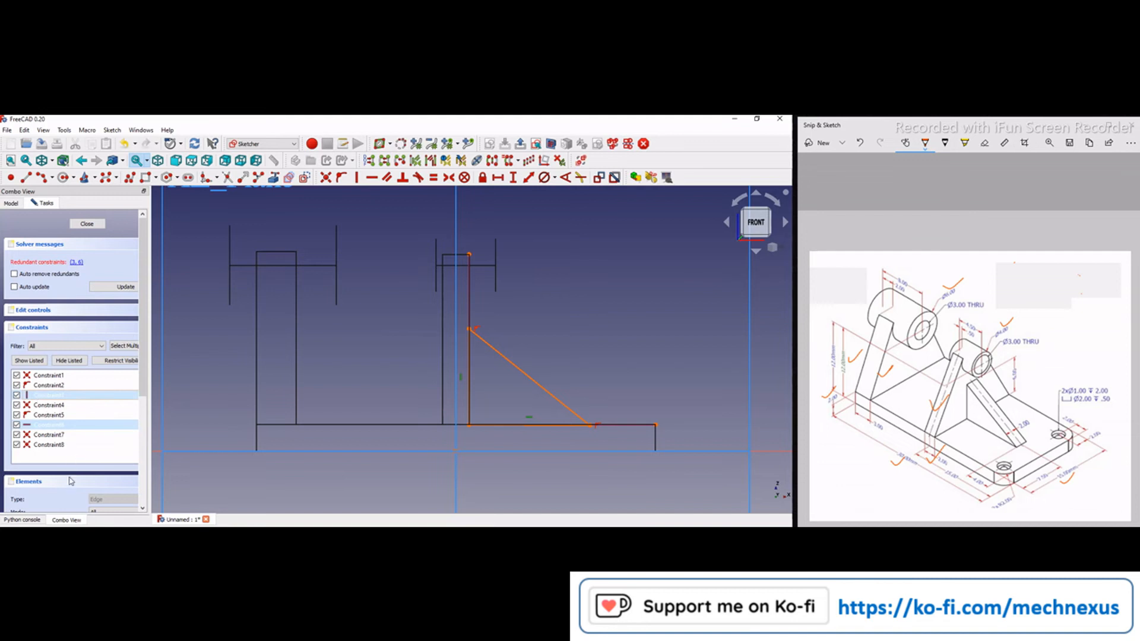
{"action": "left_click", "coordinate": [69, 497]}
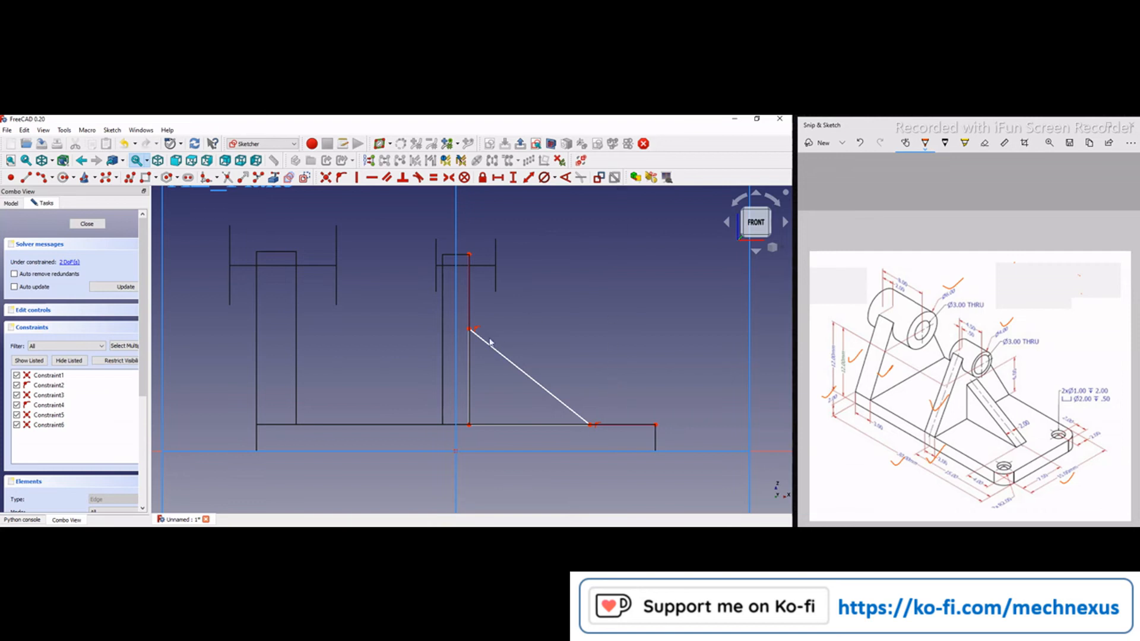
- Constrain the horizontal distance between the rib's outer lower corner and the end of the base edge to 4 mm
{"action": "mouse_move", "coordinate": [631, 314]}
{"action": "middle_mouse_down"}
{"action": "mouse_move", "coordinate": [575, 422]}
{"action": "mouse_move", "coordinate": [525, 467]}
{"action": "middle_mouse_up"}
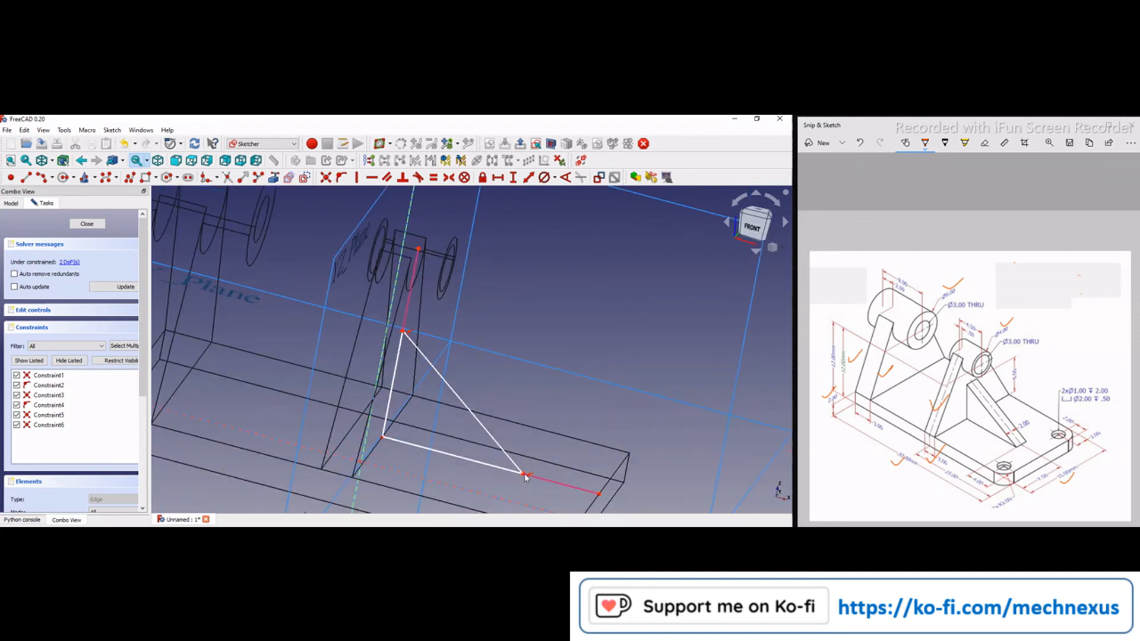
{"action": "left_click", "coordinate": [524, 476]}
{"action": "left_click", "coordinate": [582, 440]}
{"action": "left_click", "coordinate": [599, 495]}
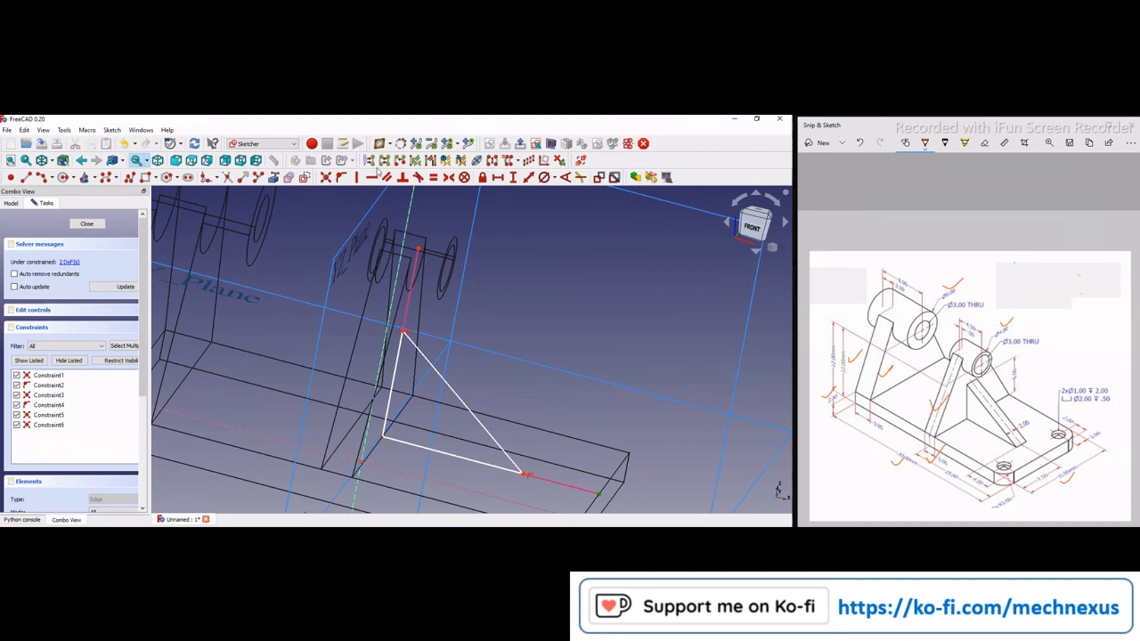
{"action": "left_click", "coordinate": [498, 178]}
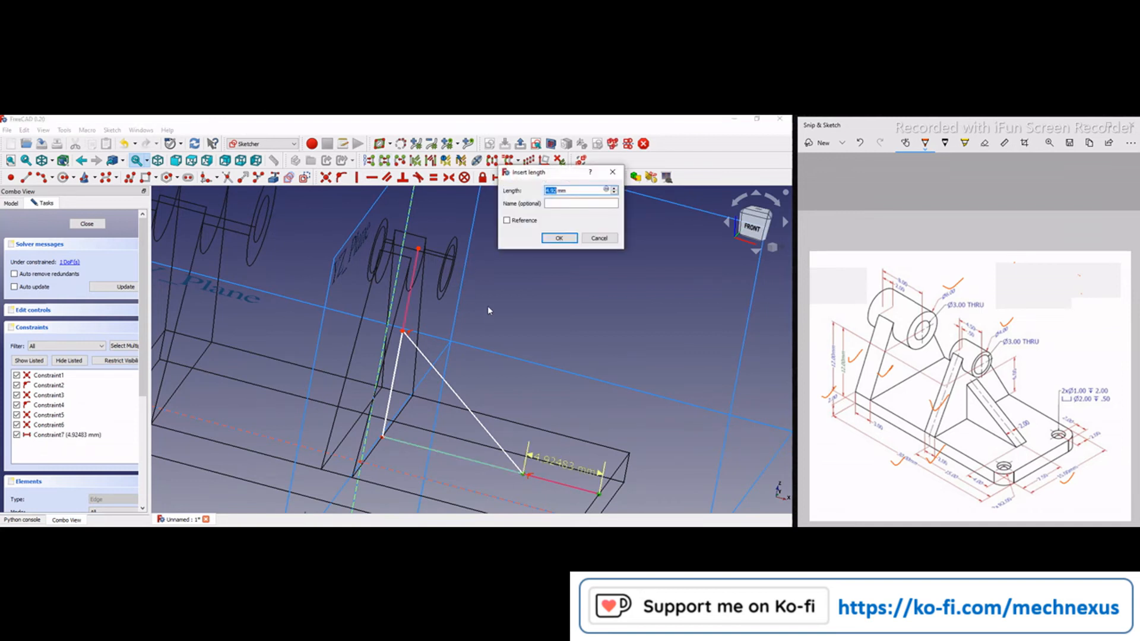
{"action": "type", "text": "4"}
{"action": "key", "text": "Return"}
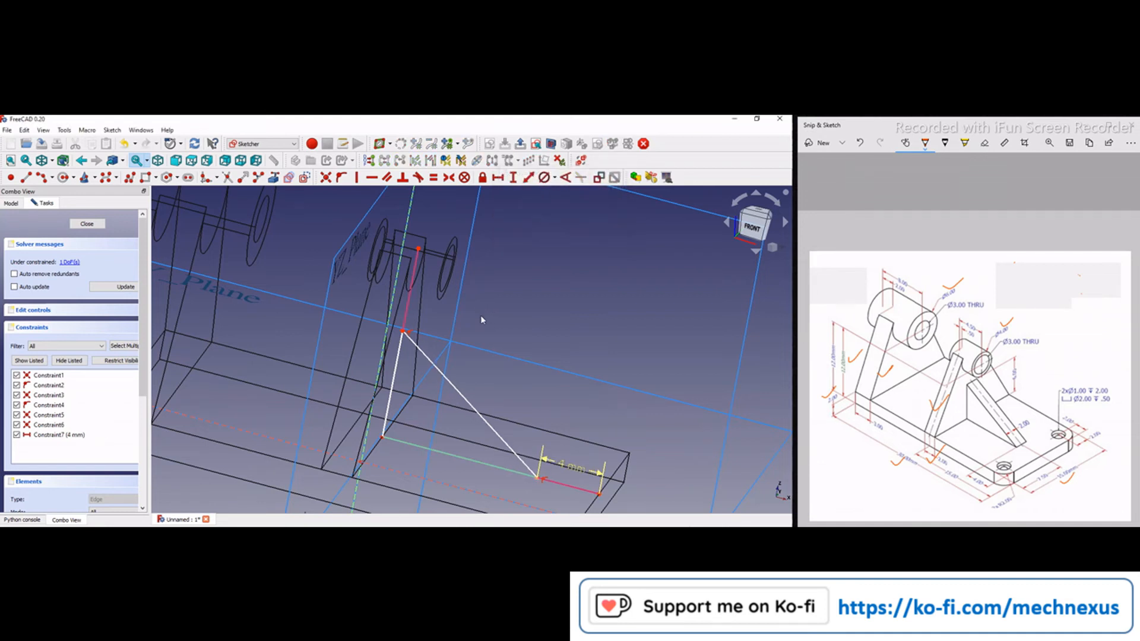
- Constrain the vertical distance between the ends of the rib's upright edge to 6 mm and close the sketch
{"action": "mouse_move", "coordinate": [481, 320]}
{"action": "middle_mouse_down"}
{"action": "mouse_move", "coordinate": [471, 347]}
{"action": "mouse_move", "coordinate": [432, 333]}
{"action": "middle_mouse_up"}
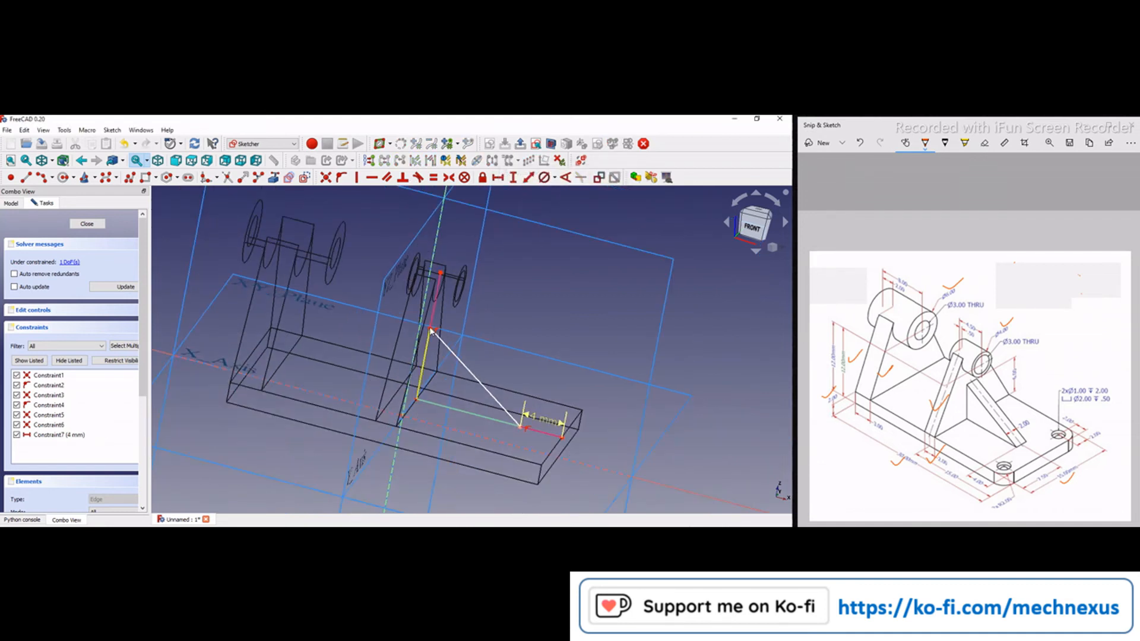
{"action": "left_click", "coordinate": [431, 331]}
{"action": "left_click", "coordinate": [420, 402]}
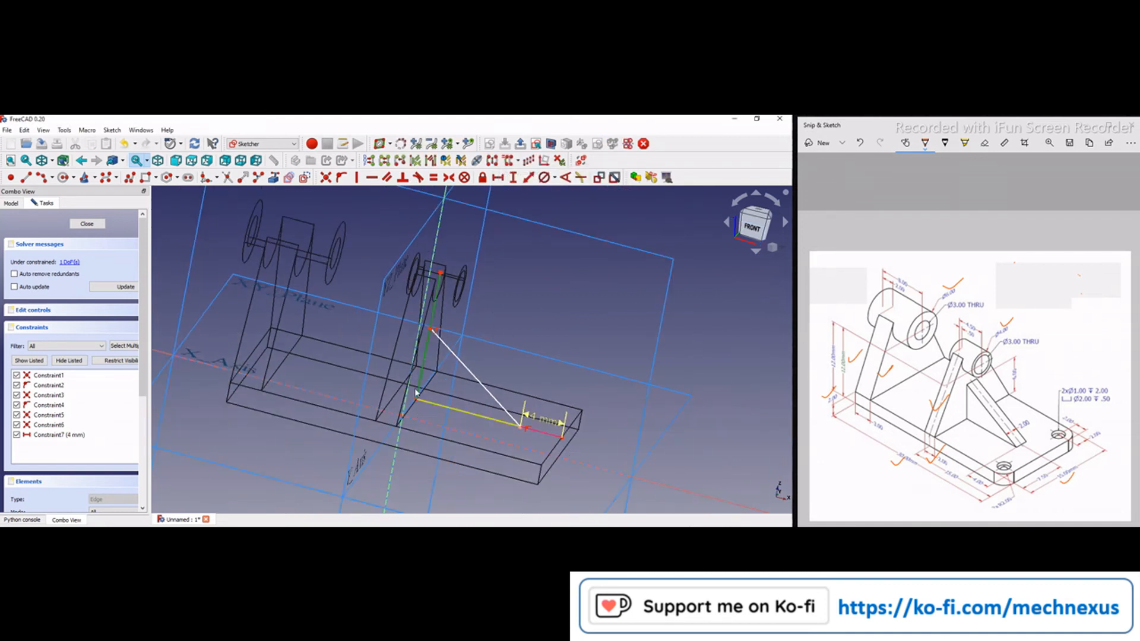
{"action": "left_click", "coordinate": [416, 401]}
{"action": "left_click", "coordinate": [607, 195]}
{"action": "left_click", "coordinate": [423, 372]}
{"action": "left_click", "coordinate": [513, 177]}
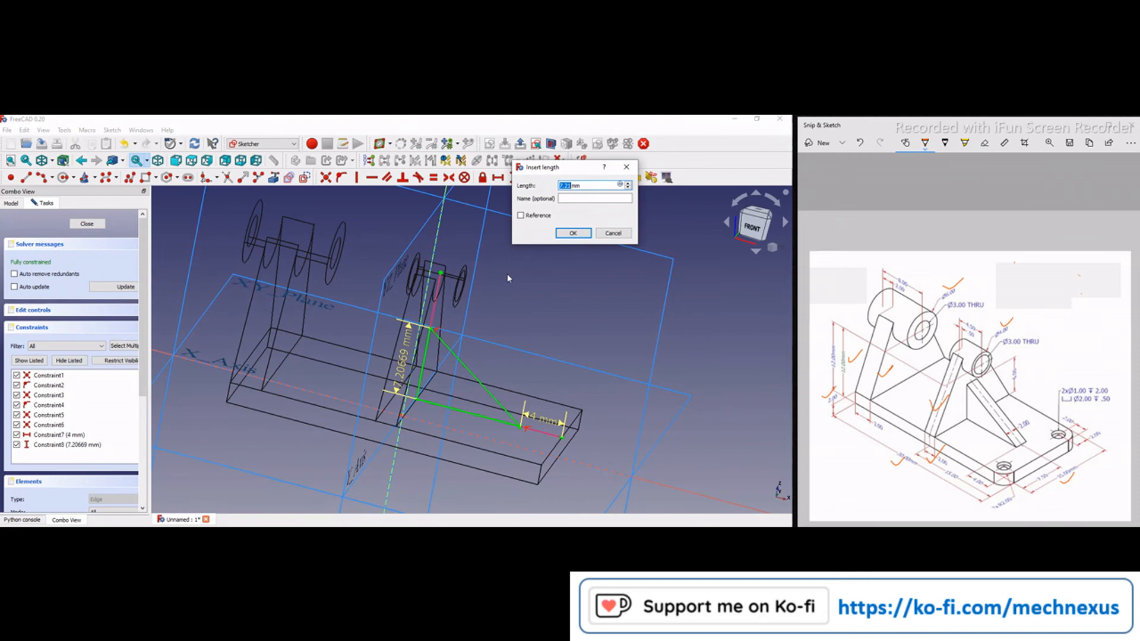
{"action": "type", "text": "6"}
{"action": "key", "text": "Return"}
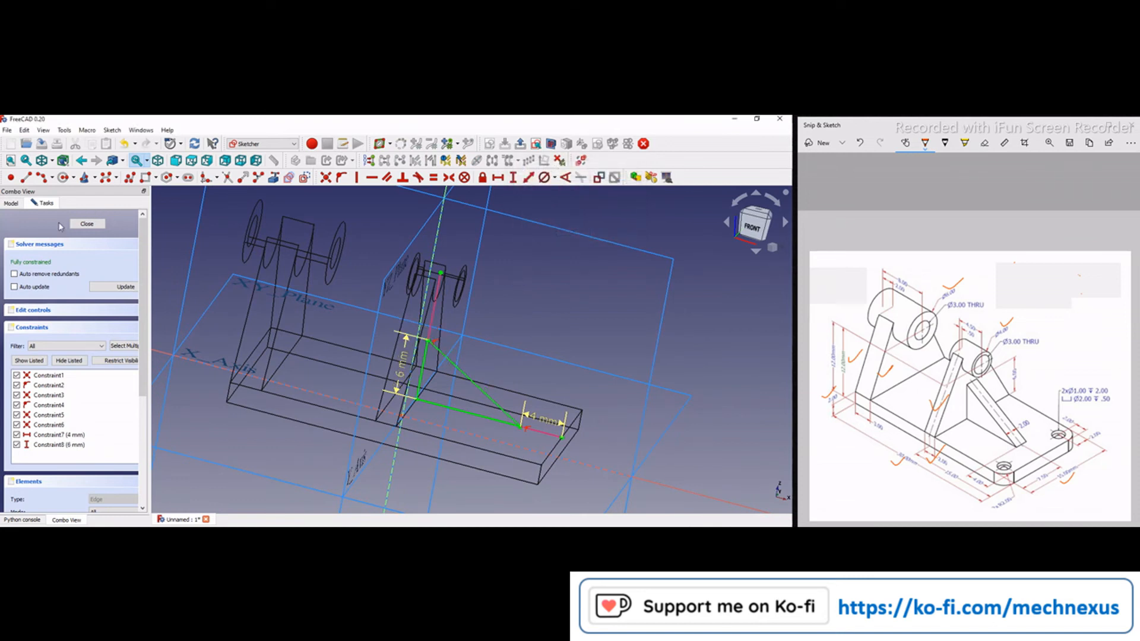
{"action": "left_click", "coordinate": [82, 224]}
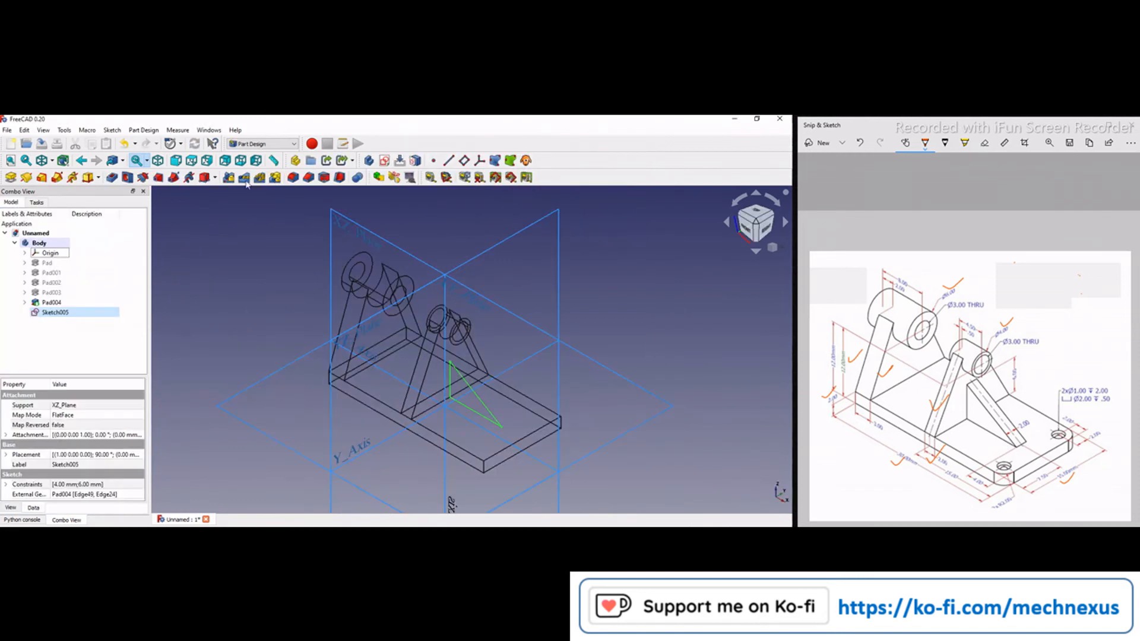
- Switch the model's display from wireframe to Flat lines
{"action": "scroll", "coordinate": [520, 338], "scroll_direction": "down", "scroll_amount": 2}
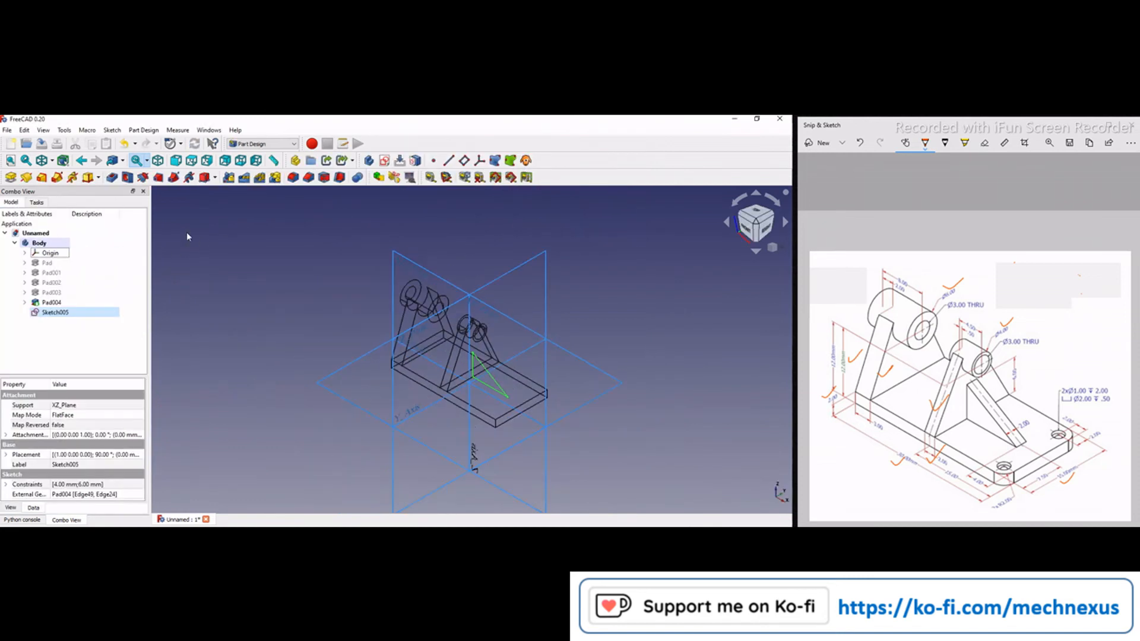
{"action": "left_click", "coordinate": [53, 160]}
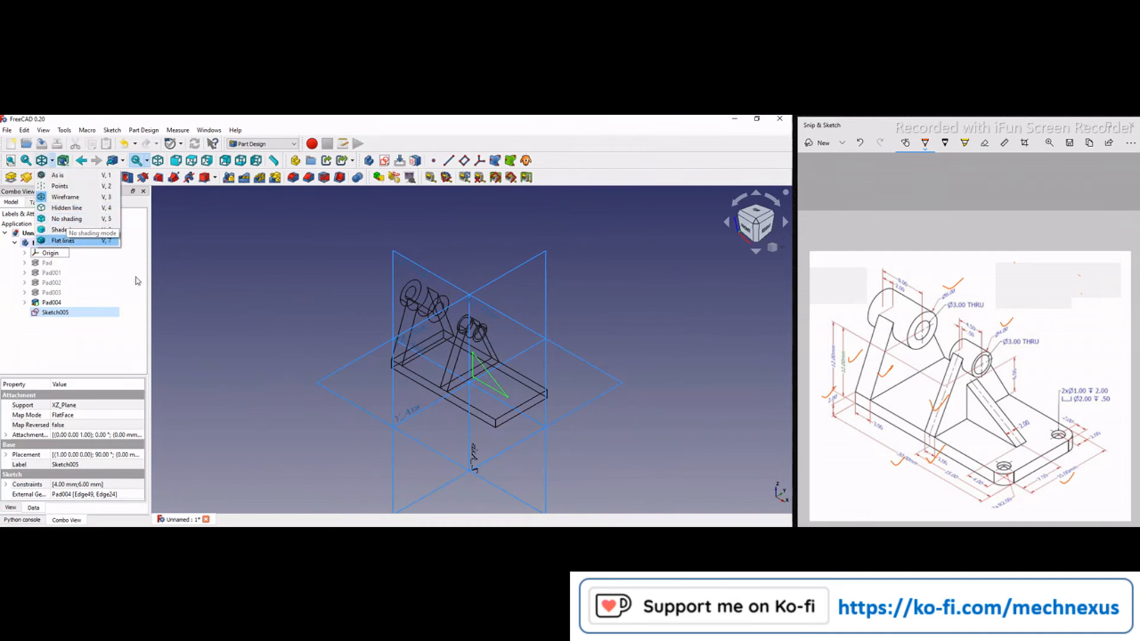
{"action": "key", "text": "Return"}
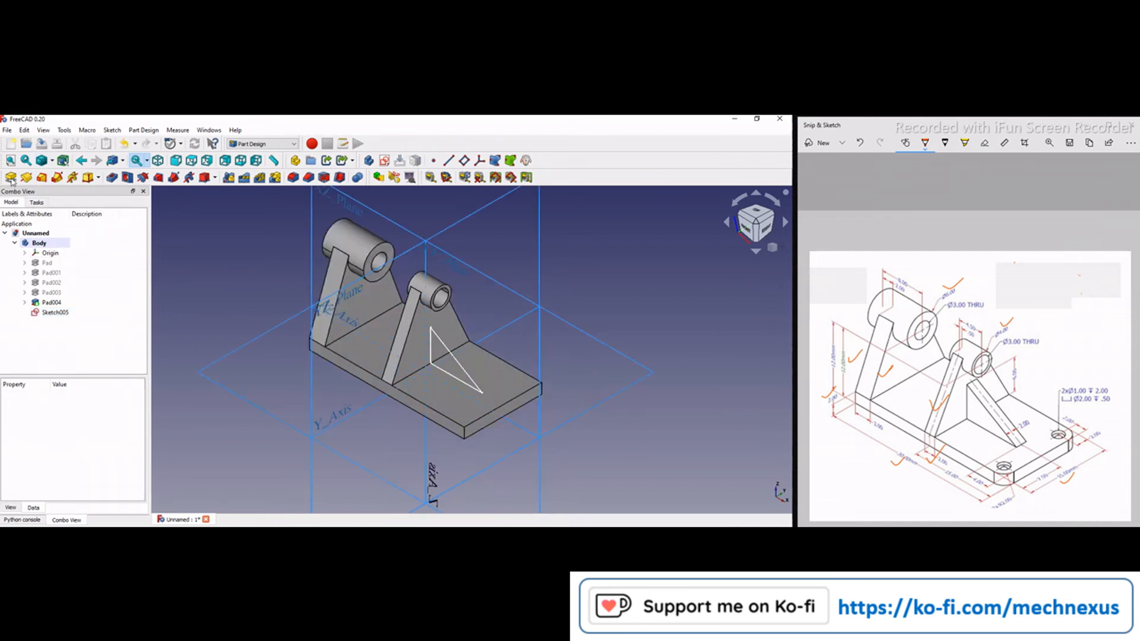
- Pad the triangular rib sketch to a length of 2 mm, symmetric to its sketch plane
{"action": "left_click", "coordinate": [11, 177]}
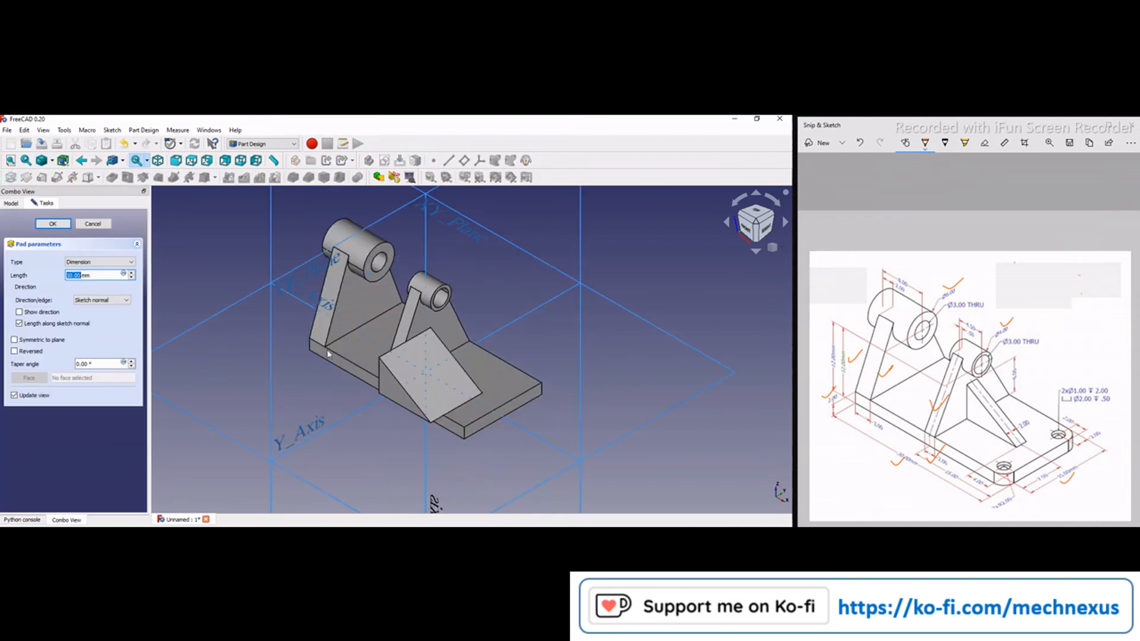
{"action": "left_click", "coordinate": [79, 262]}
{"action": "left_click", "coordinate": [92, 300]}
{"action": "left_click", "coordinate": [95, 264]}
{"action": "left_click", "coordinate": [95, 270]}
{"action": "type", "text": "5"}
{"action": "left_click", "coordinate": [15, 340]}
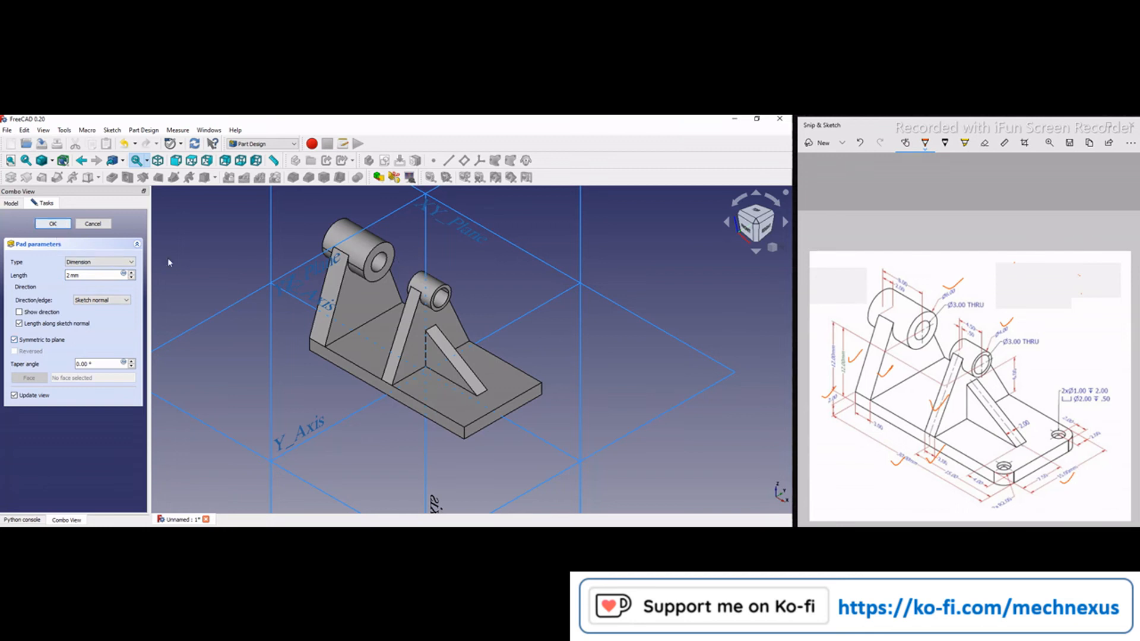
{"action": "key", "text": "Return"}
- Hide the body's origin planes and axes and view the padded rib from several sides
{"action": "left_click", "coordinate": [60, 255]}
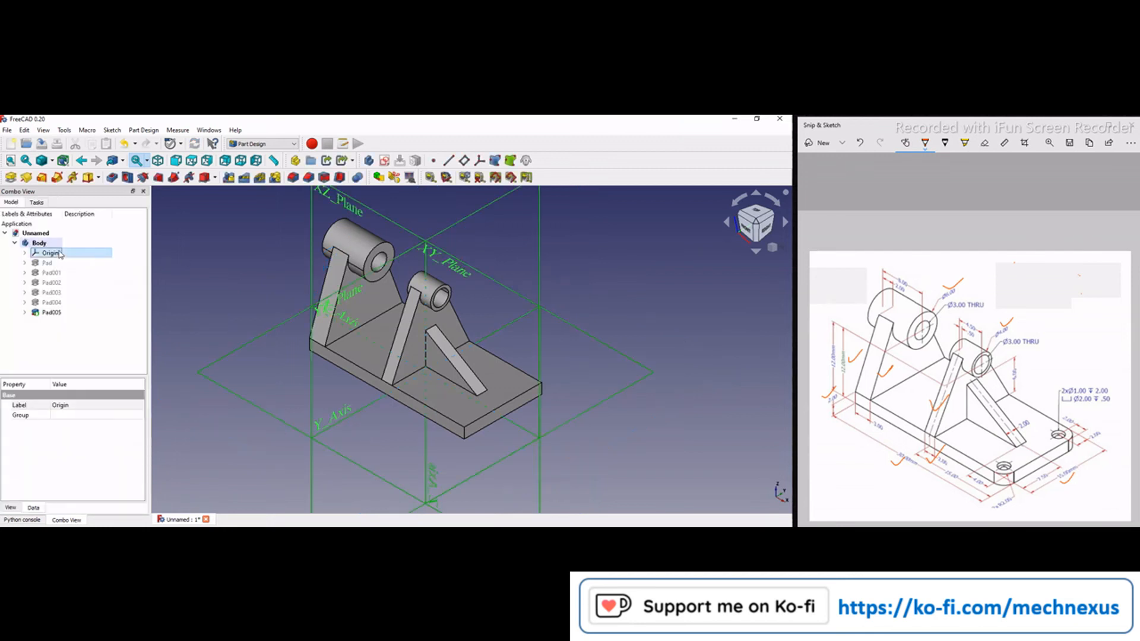
{"action": "key", "text": "space"}
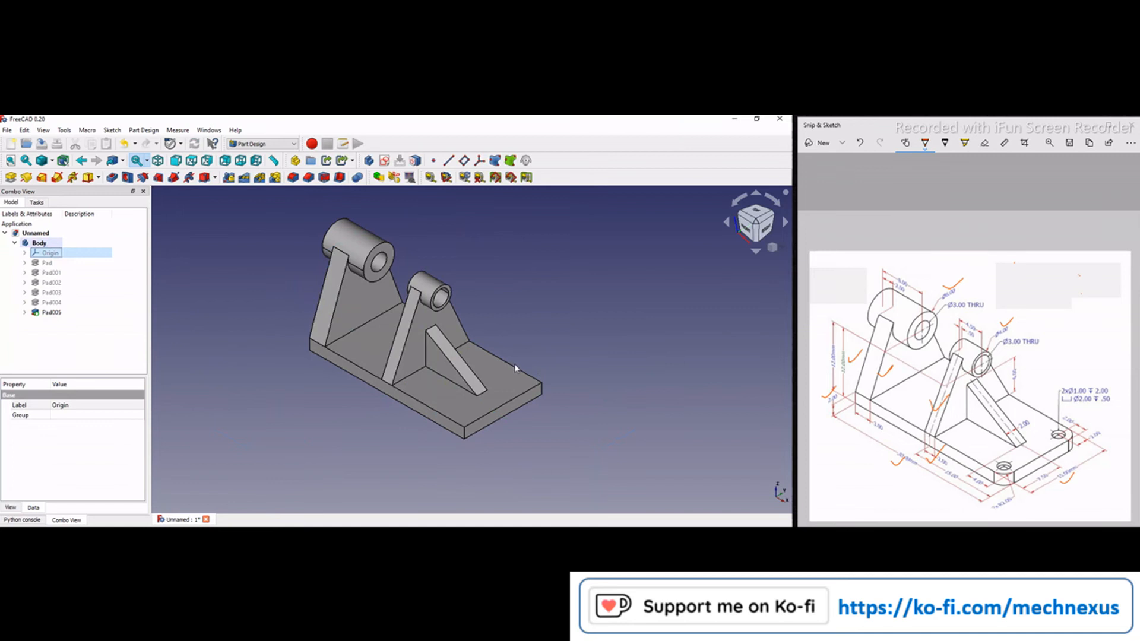
{"action": "scroll", "coordinate": [514, 364], "scroll_direction": "down", "scroll_amount": 2}
{"action": "scroll", "coordinate": [456, 352], "scroll_direction": "up", "scroll_amount": 4}
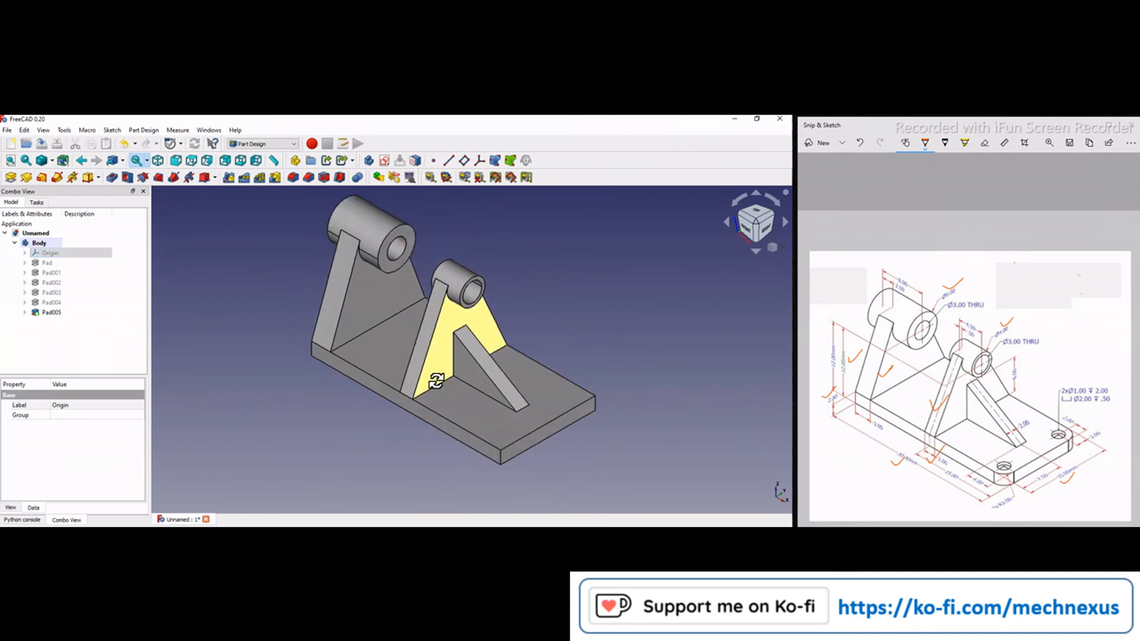
{"action": "middle_click_drag", "start_coordinate": [522, 365], "coordinate": [466, 415]}
{"action": "scroll", "coordinate": [483, 367], "scroll_direction": "up", "scroll_amount": 2}
{"action": "middle_click_drag", "start_coordinate": [547, 427], "coordinate": [402, 415]}
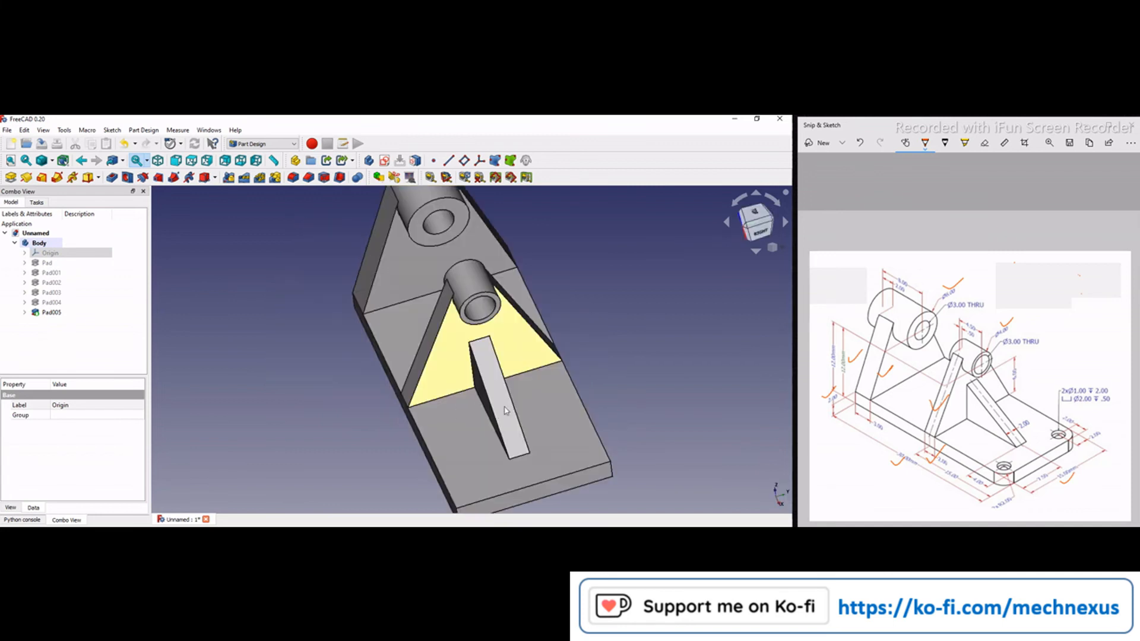
- Start a sketch on the base's top face and draw two circles near its free-end corners, the front one about 1.2 mm in diameter
{"action": "key", "text": "0"}
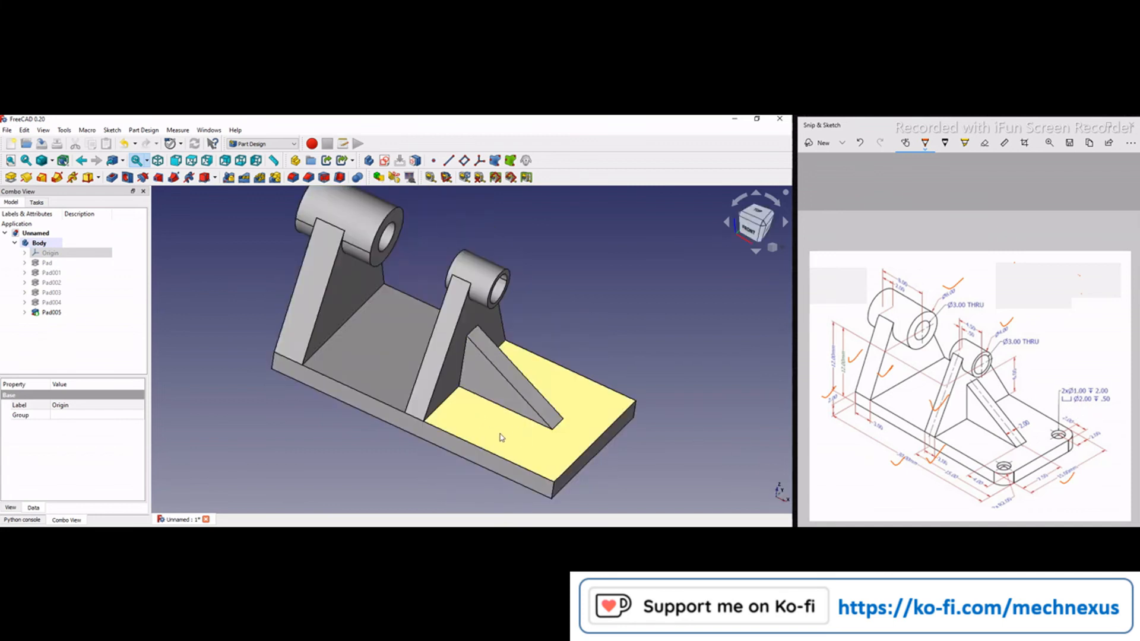
{"action": "scroll", "coordinate": [501, 438], "scroll_direction": "up", "scroll_amount": 2}
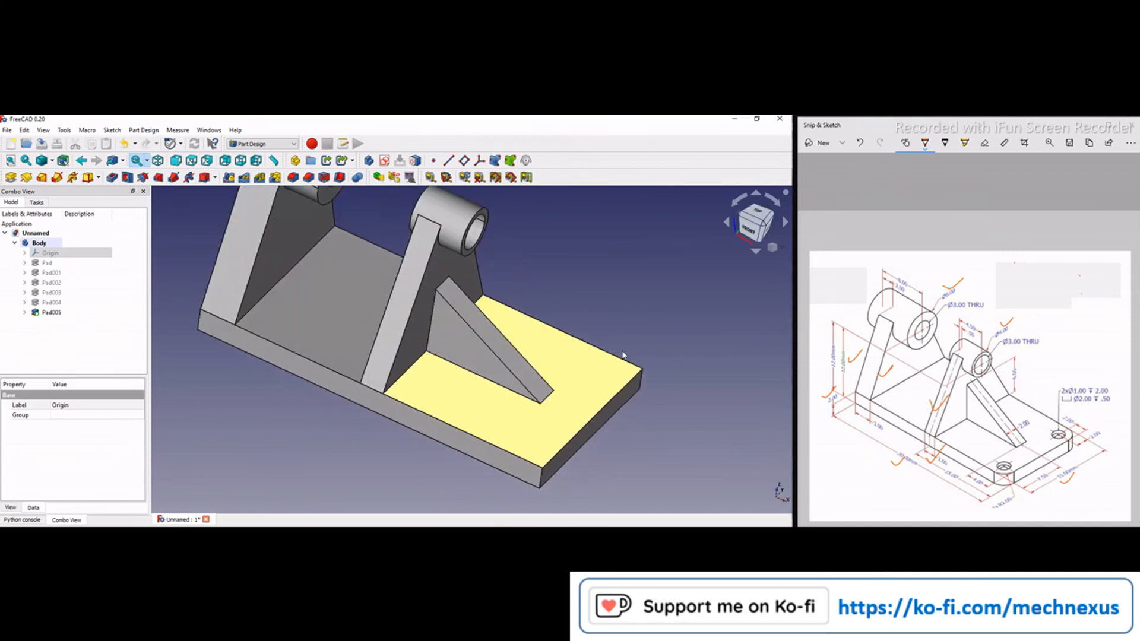
{"action": "left_click", "coordinate": [418, 427]}
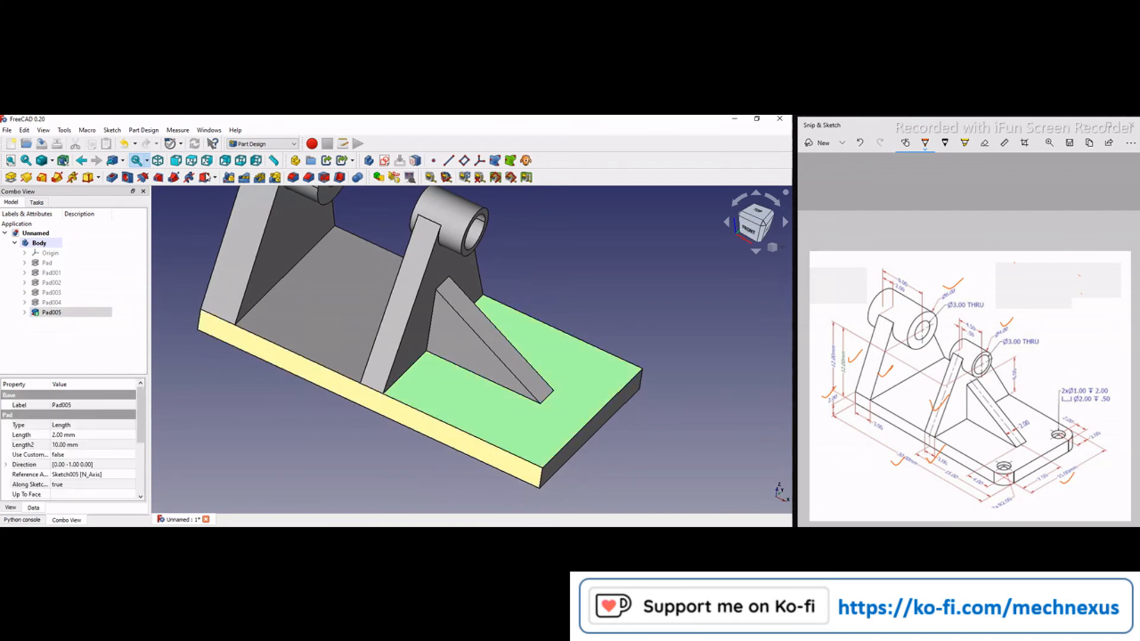
{"action": "left_click", "coordinate": [387, 161]}
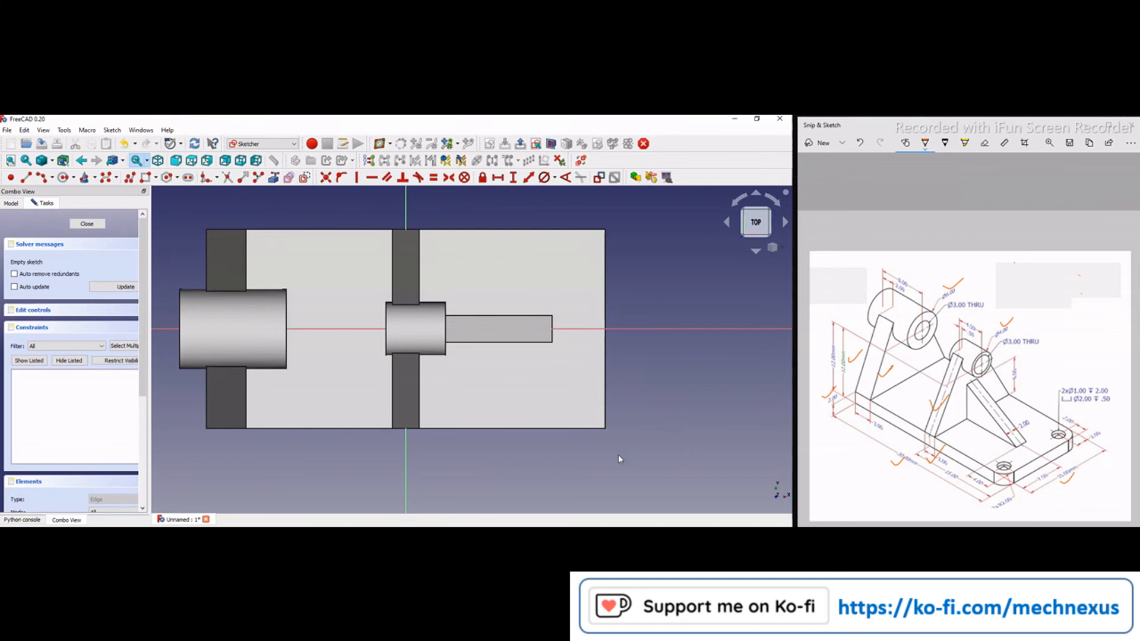
{"action": "scroll", "coordinate": [543, 505], "scroll_direction": "down", "scroll_amount": 1}
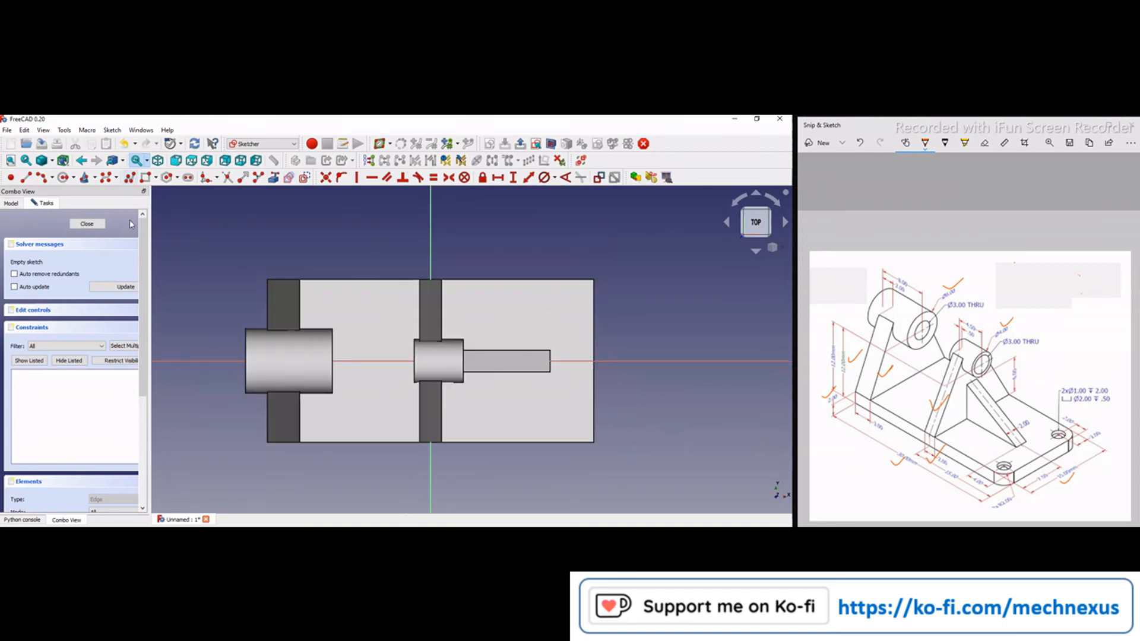
{"action": "scroll", "coordinate": [582, 415], "scroll_direction": "up", "scroll_amount": 2}
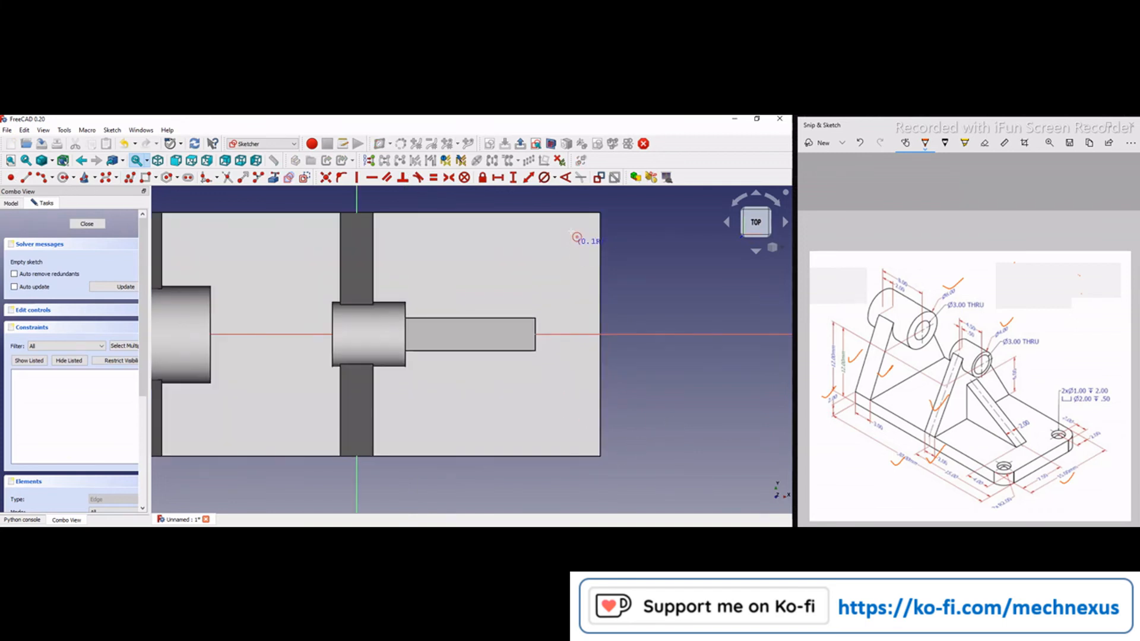
{"action": "left_click", "coordinate": [570, 245]}
{"action": "left_click", "coordinate": [587, 239]}
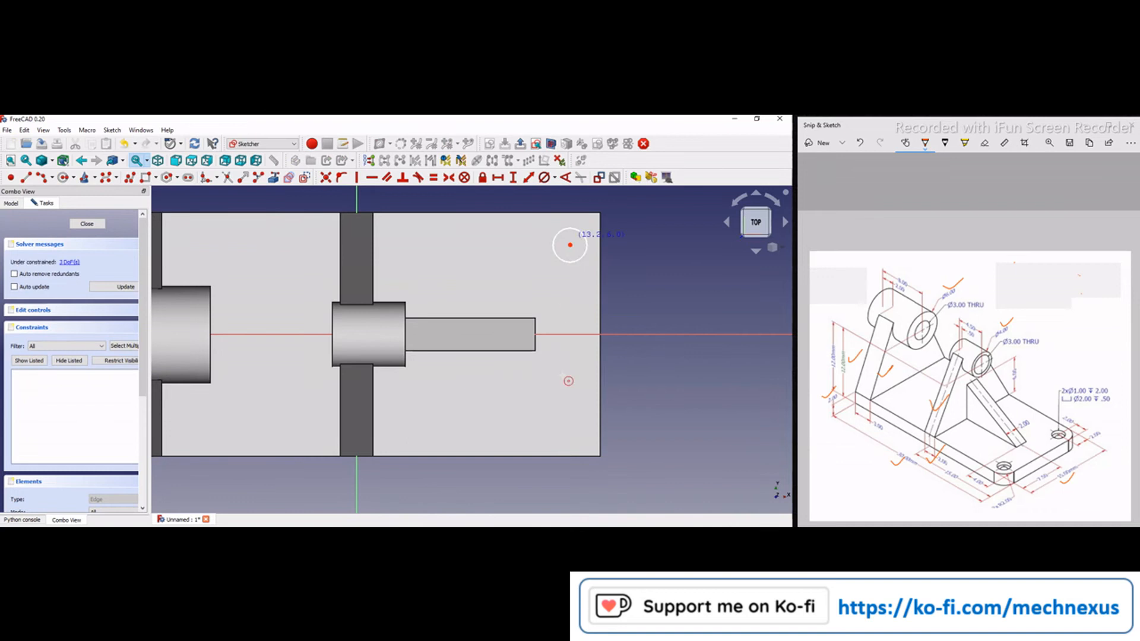
{"action": "left_click", "coordinate": [568, 435]}
- Reference the base's outer edges as external geometry and constrain the front circle's center 2 mm horizontally from the nearest base corner
{"action": "scroll", "coordinate": [504, 335], "scroll_direction": "up", "scroll_amount": 3}
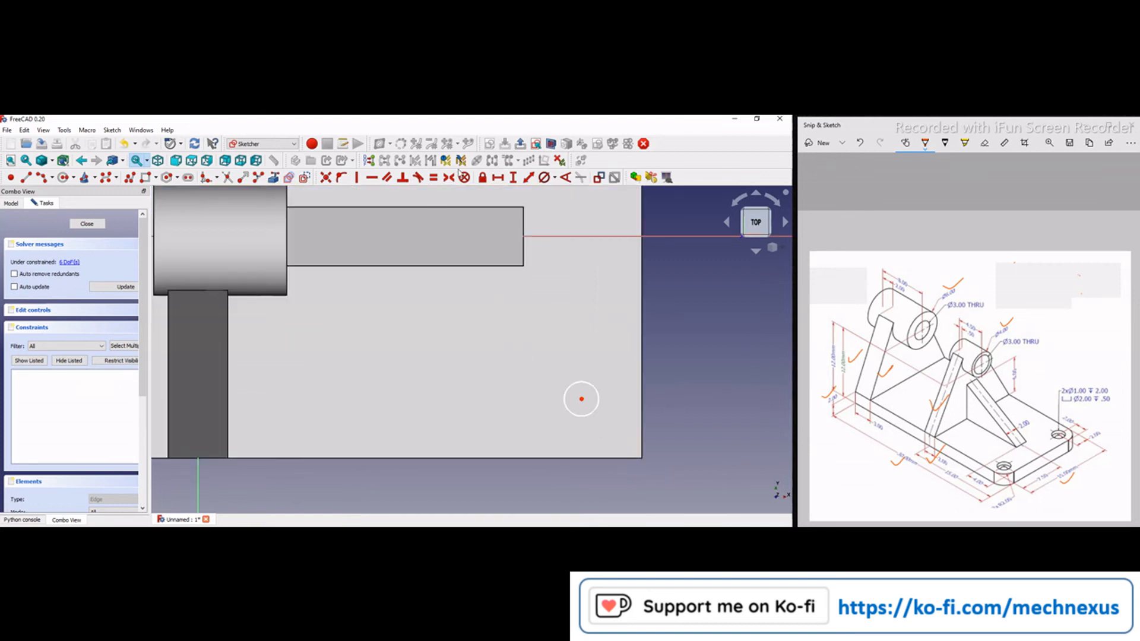
{"action": "left_click", "coordinate": [497, 178]}
{"action": "scroll", "coordinate": [575, 479], "scroll_direction": "down", "scroll_amount": 3}
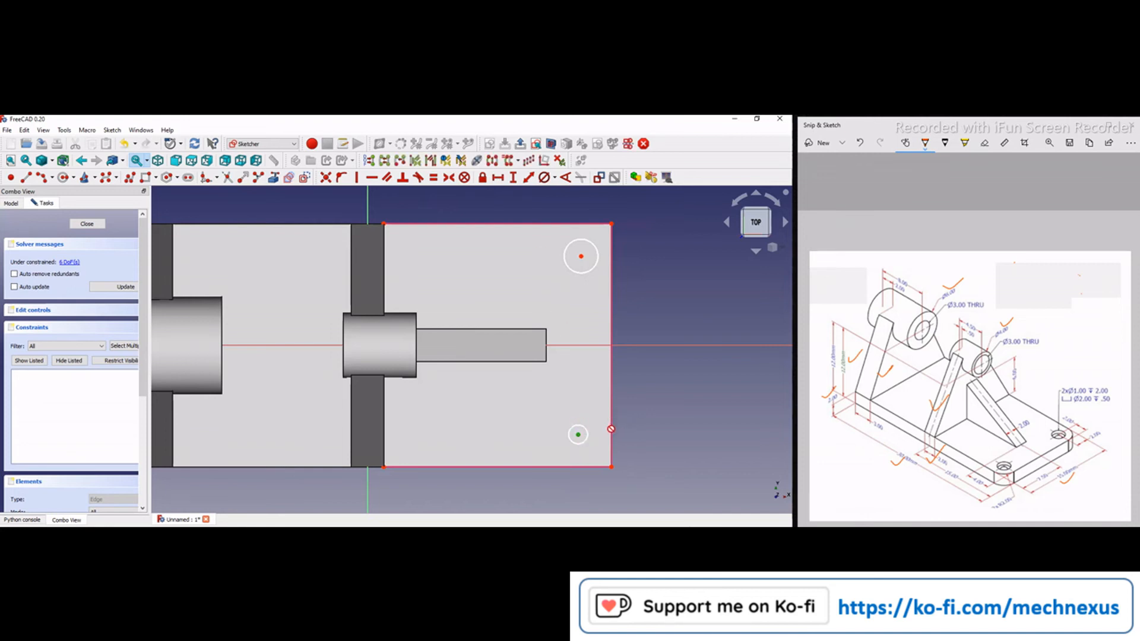
{"action": "left_click", "coordinate": [611, 467]}
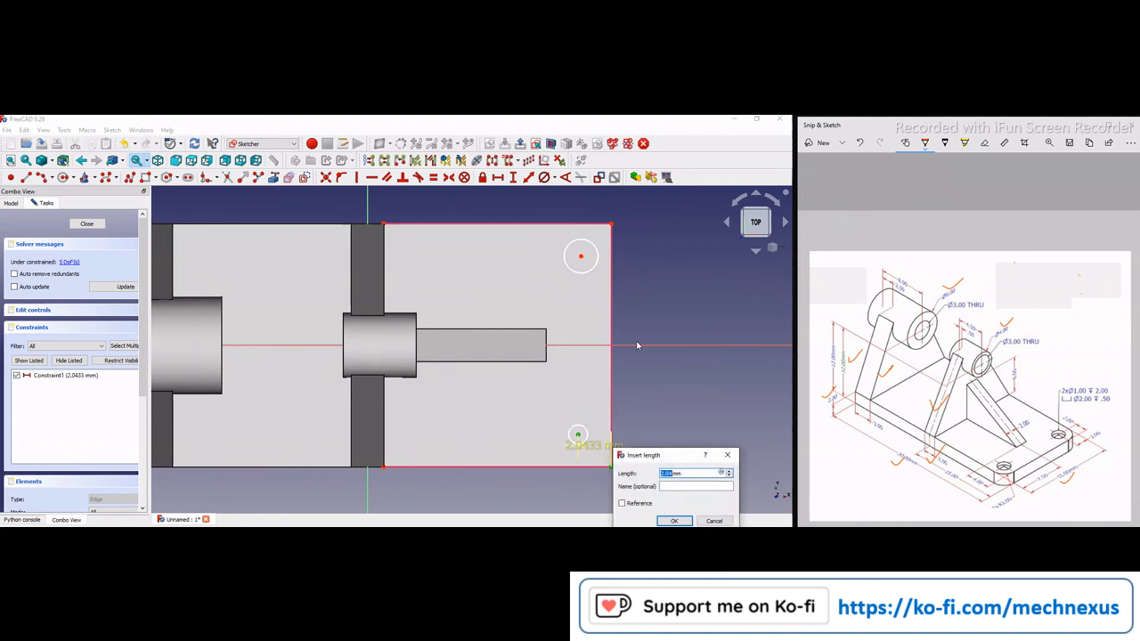
{"action": "type", "text": "2"}
{"action": "key", "text": "Return"}
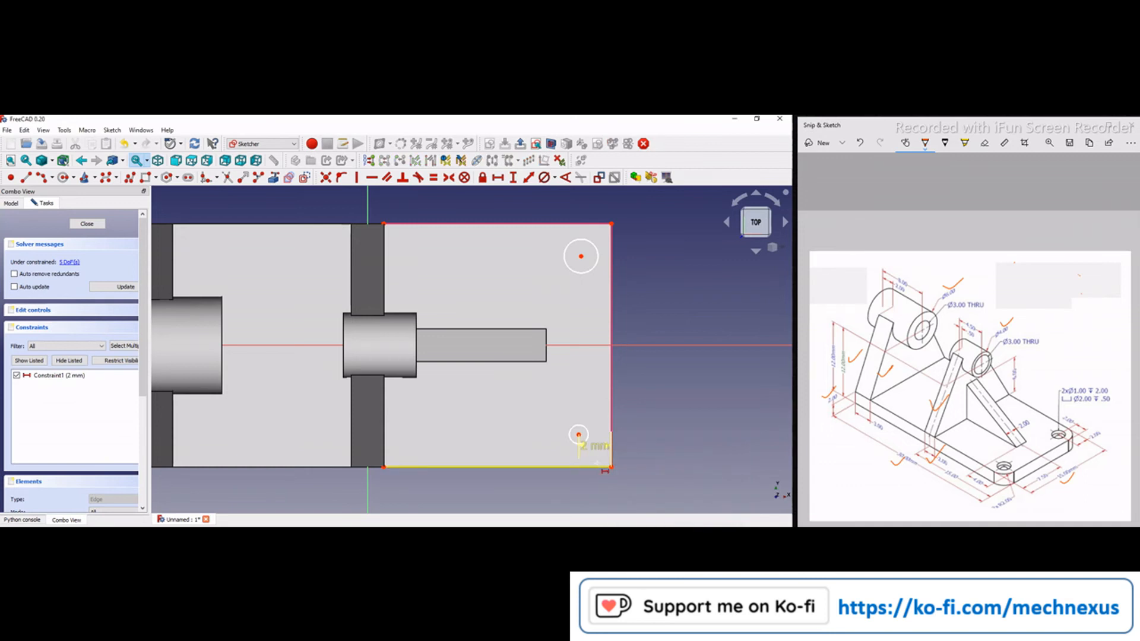
{"action": "scroll", "coordinate": [653, 422], "scroll_direction": "up", "scroll_amount": 2}
{"action": "left_click_drag", "start_coordinate": [594, 435], "coordinate": [667, 387]}
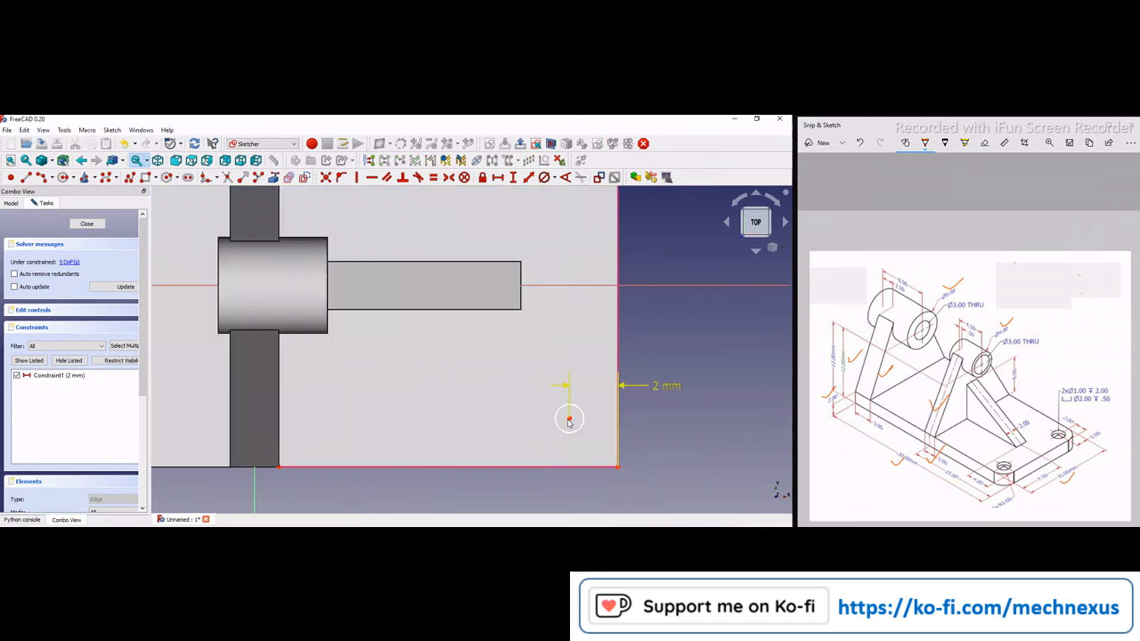
- Constrain the vertical distance between the front circle's center and the nearest base corner to 2 mm
{"action": "left_click", "coordinate": [618, 468]}
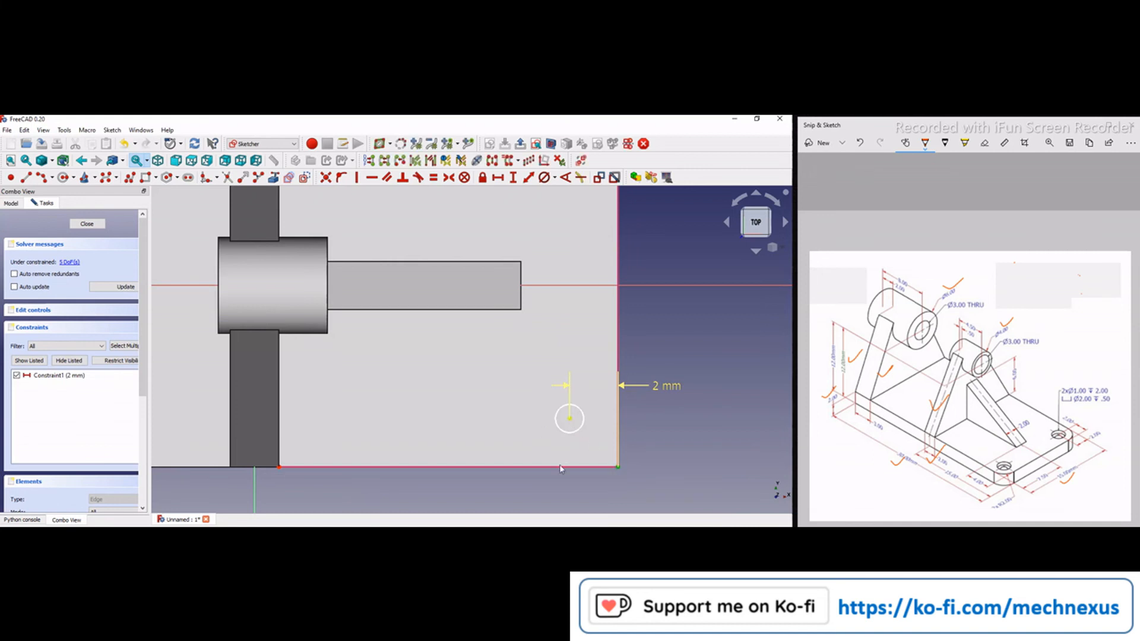
{"action": "left_click", "coordinate": [569, 418]}
{"action": "left_click", "coordinate": [513, 180]}
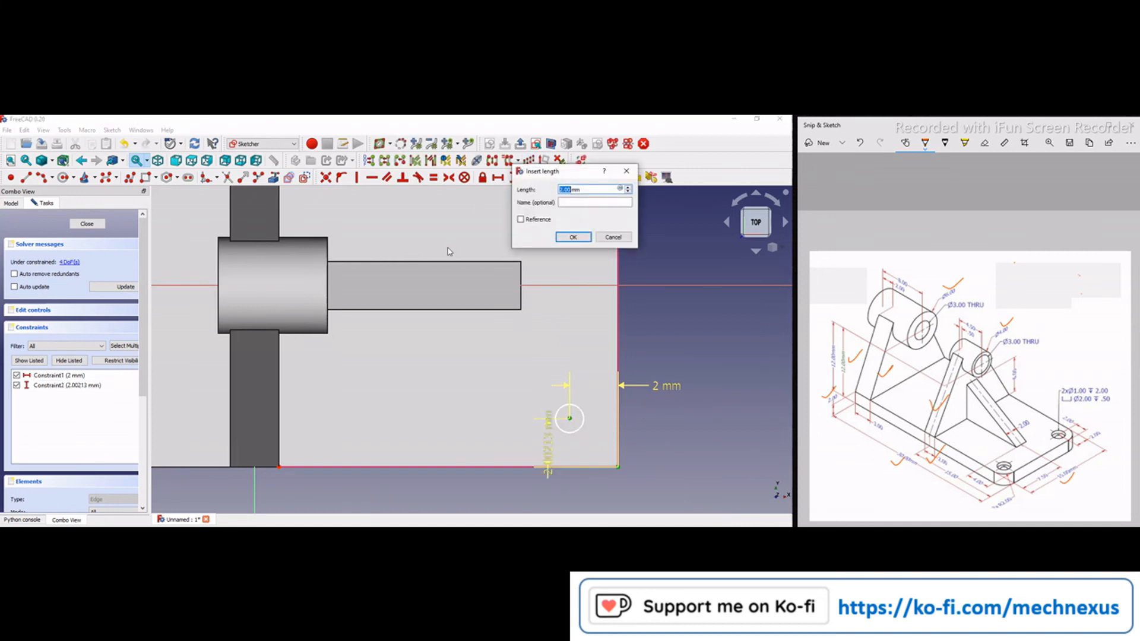
{"action": "type", "text": "2"}
{"action": "key", "text": "Return"}
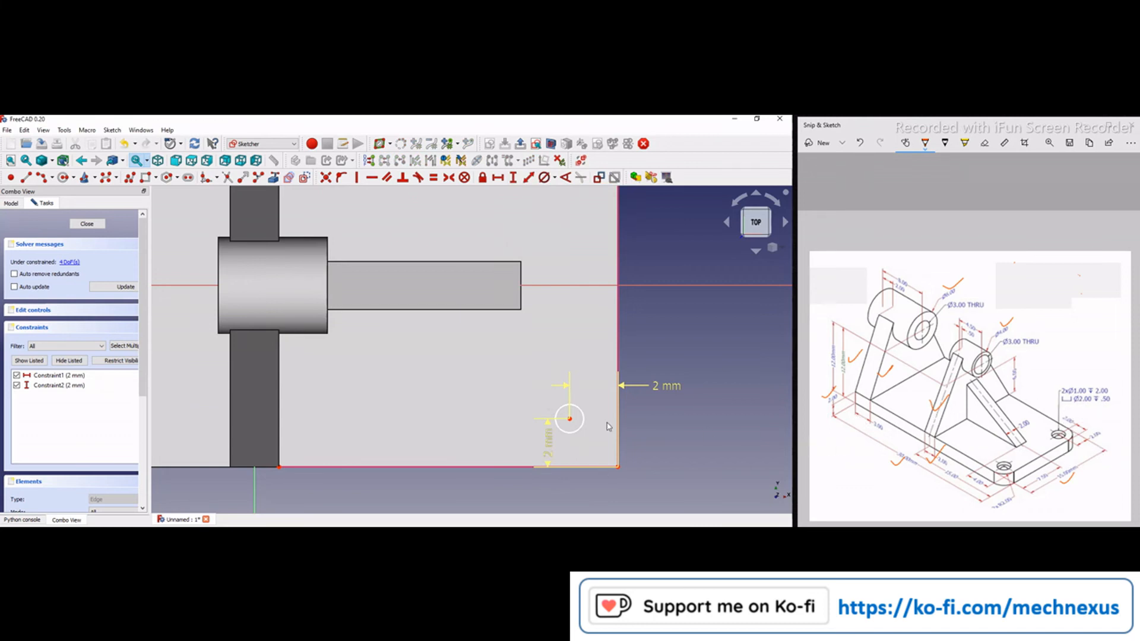
- Set the front hole circle's diameter to 1 mm
{"action": "scroll", "coordinate": [556, 413], "scroll_direction": "up", "scroll_amount": 1}
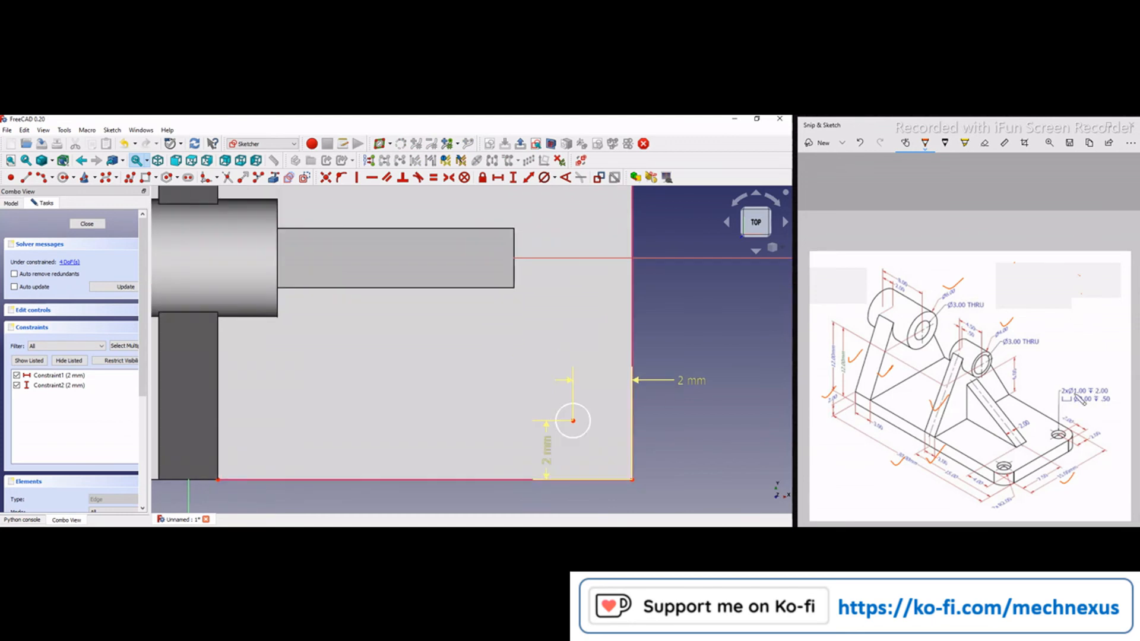
{"action": "left_click", "coordinate": [588, 420]}
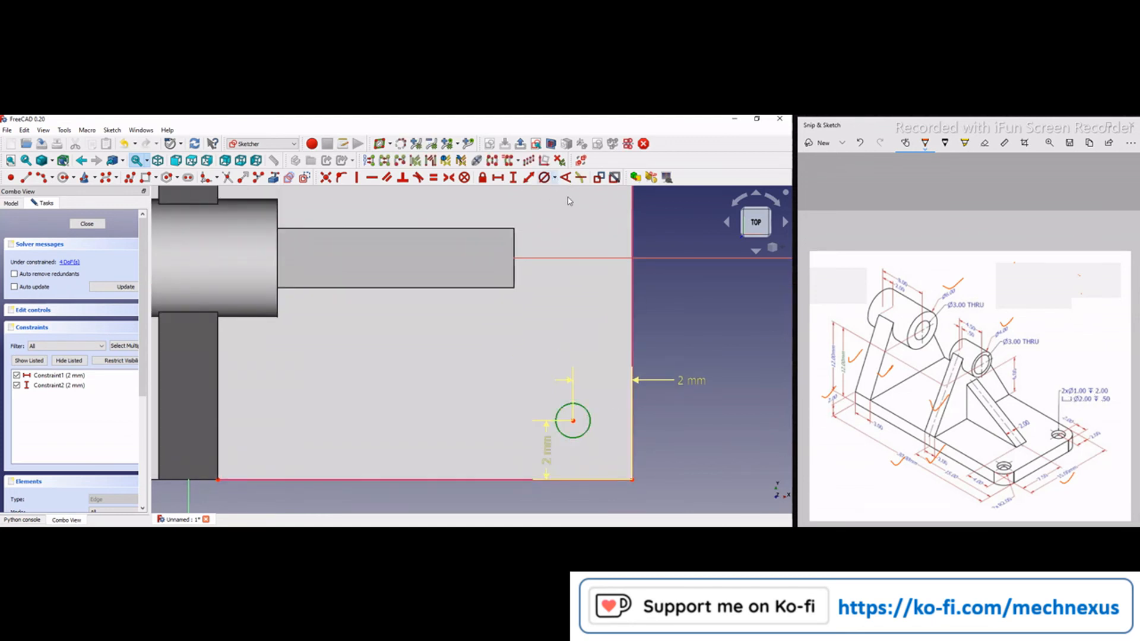
{"action": "left_click", "coordinate": [555, 177]}
{"action": "left_click", "coordinate": [591, 193]}
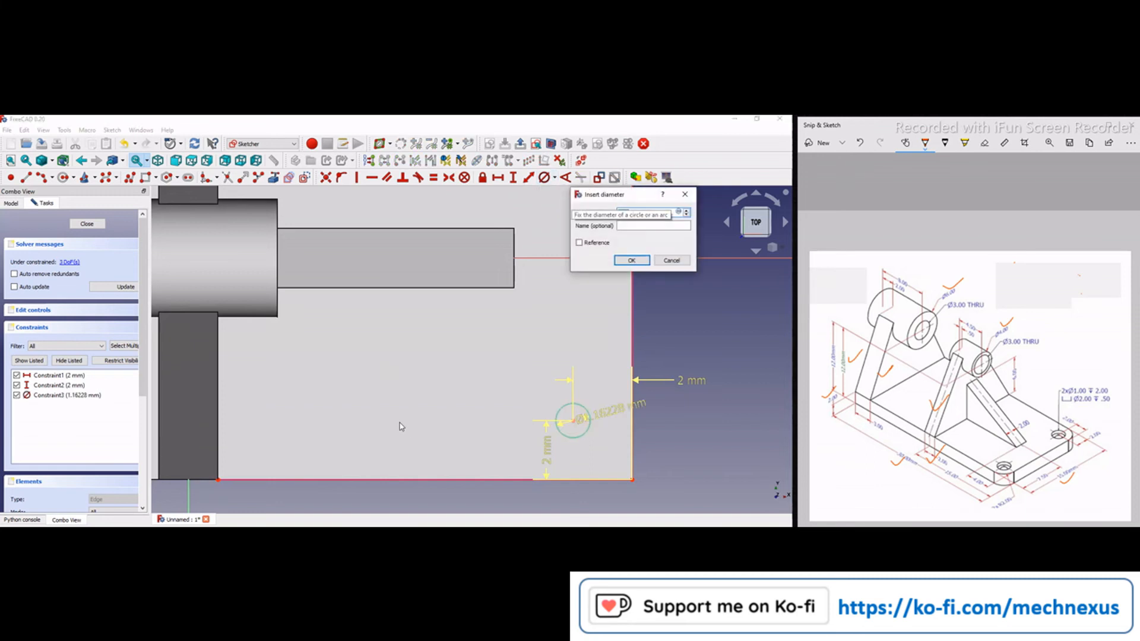
{"action": "key", "text": "Return"}
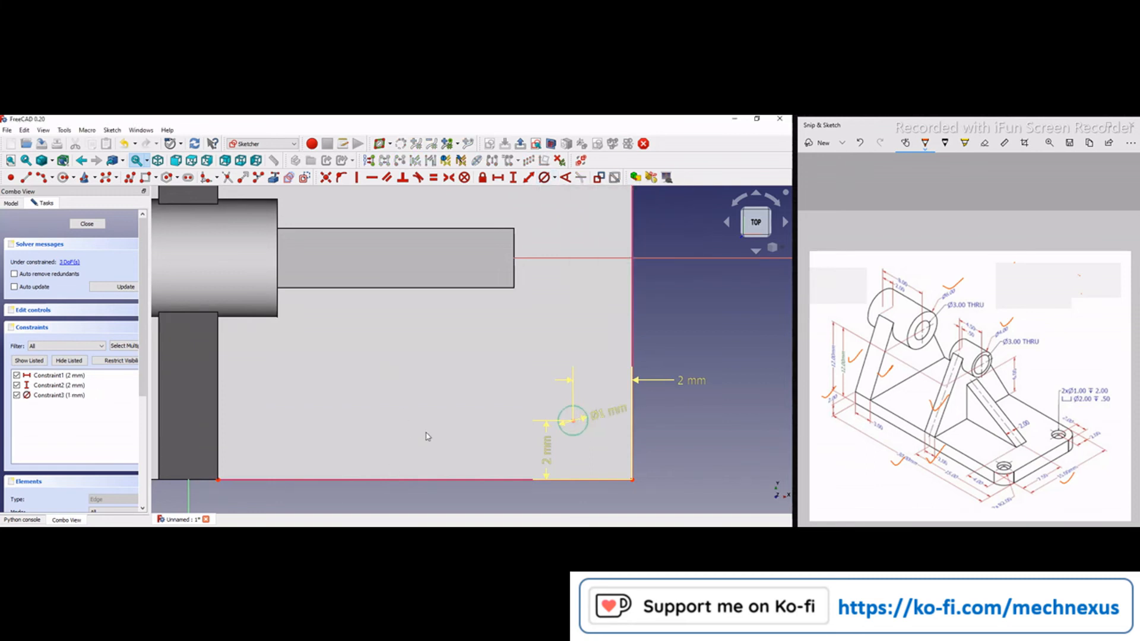
- Constrain the two hole circles to equal size and align their centers vertically
{"action": "scroll", "coordinate": [406, 461], "scroll_direction": "down", "scroll_amount": 3}
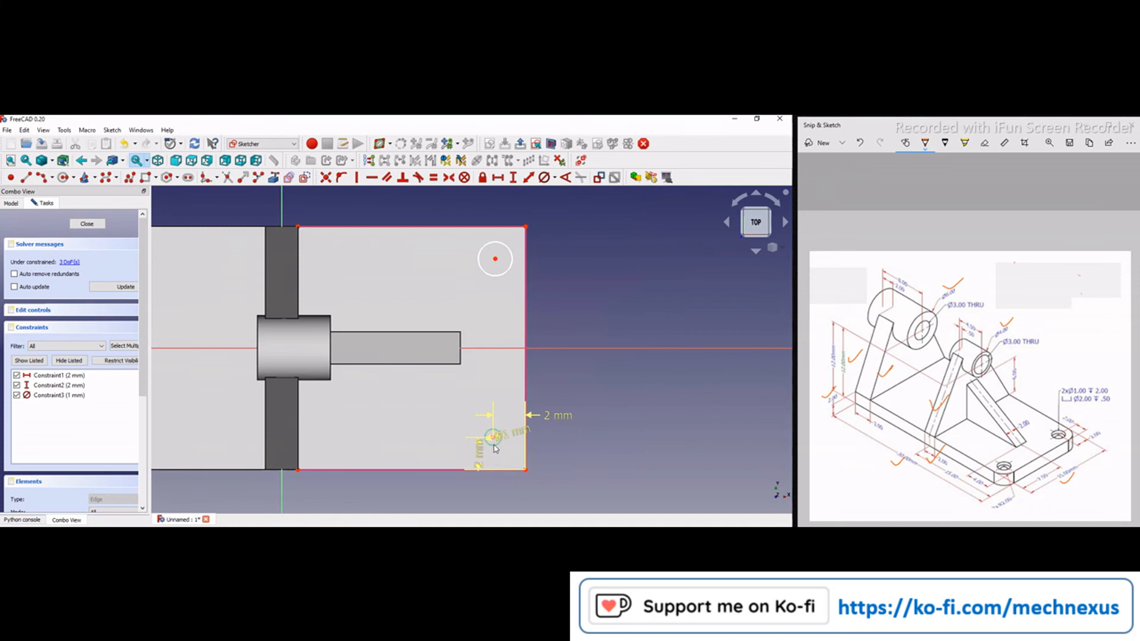
{"action": "left_click", "coordinate": [433, 177]}
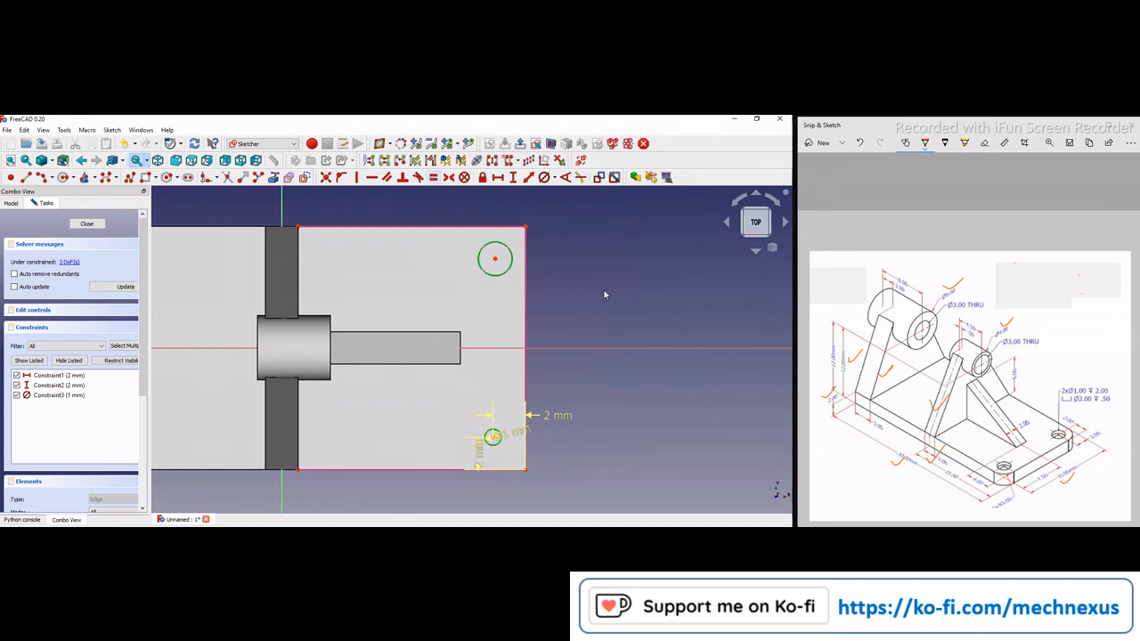
{"action": "left_click", "coordinate": [493, 439]}
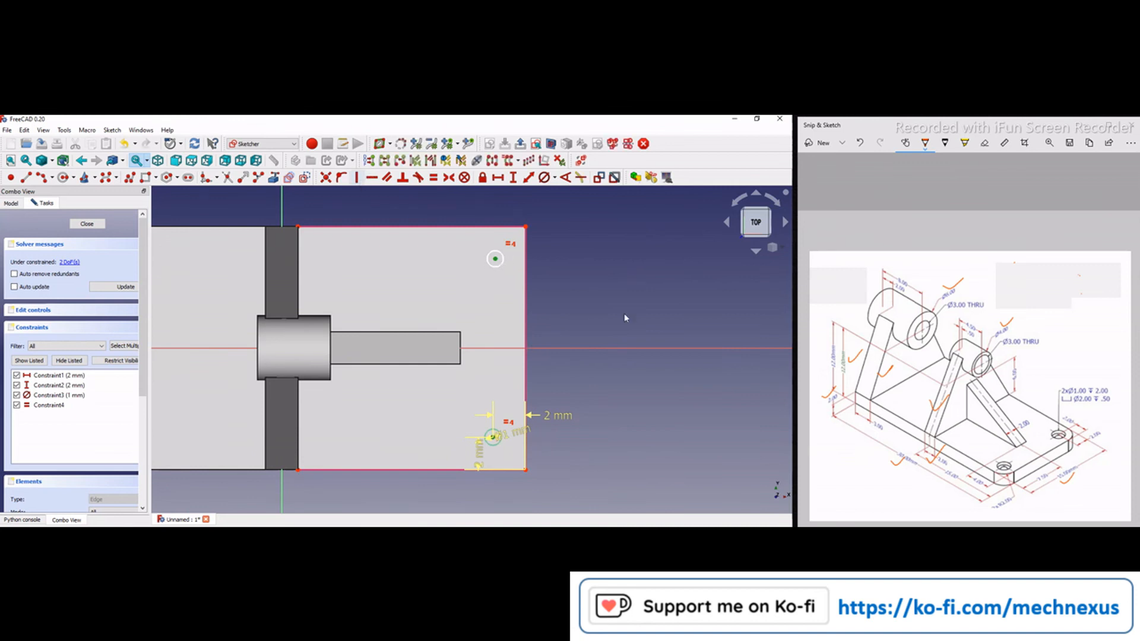
{"action": "key", "text": "v"}
{"action": "scroll", "coordinate": [481, 243], "scroll_direction": "up", "scroll_amount": 1}
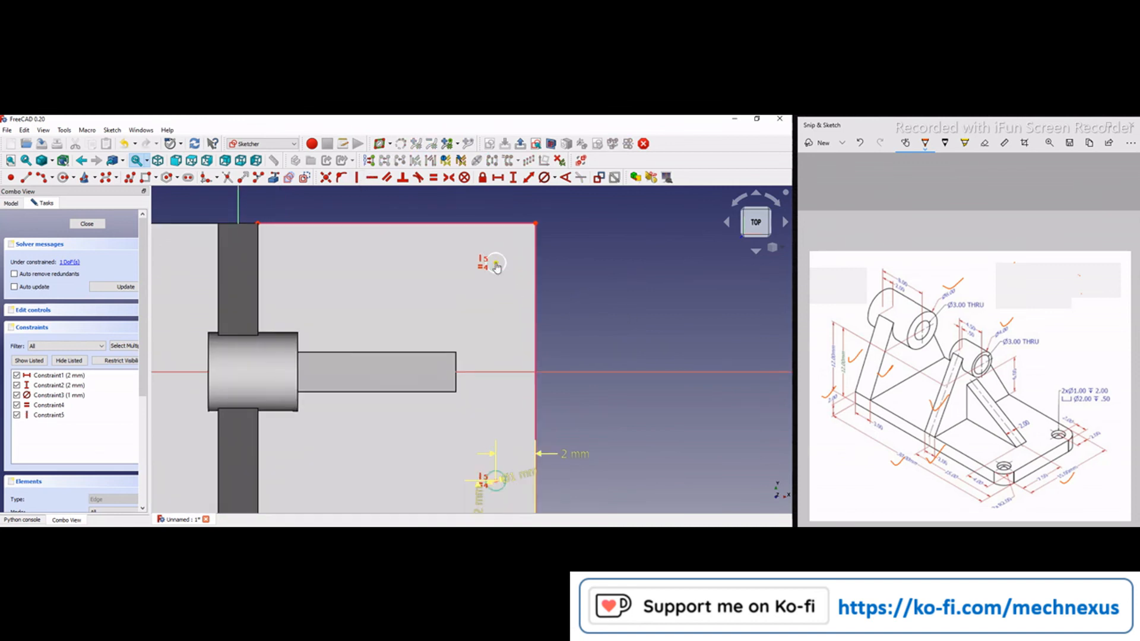
{"action": "left_click_drag", "start_coordinate": [496, 262], "coordinate": [496, 224]}
{"action": "left_click_drag", "start_coordinate": [495, 224], "coordinate": [485, 251]}
- Constrain the rear circle's center 2 mm vertically from the nearest base corner and finish the sketch
{"action": "scroll", "coordinate": [544, 232], "scroll_direction": "up", "scroll_amount": 2}
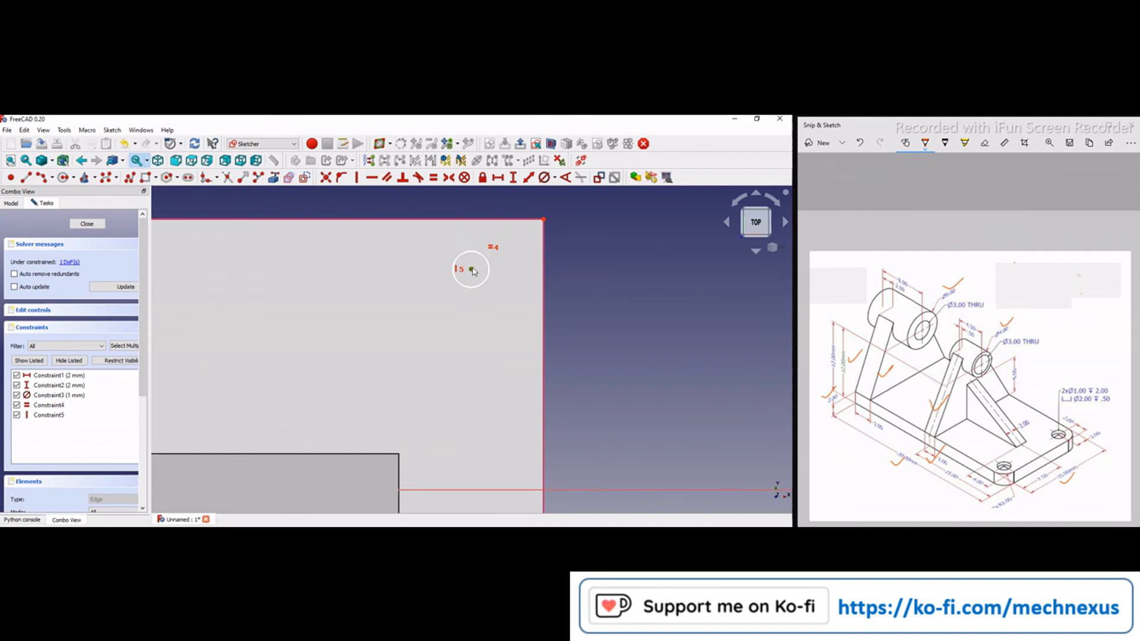
{"action": "left_click", "coordinate": [472, 271]}
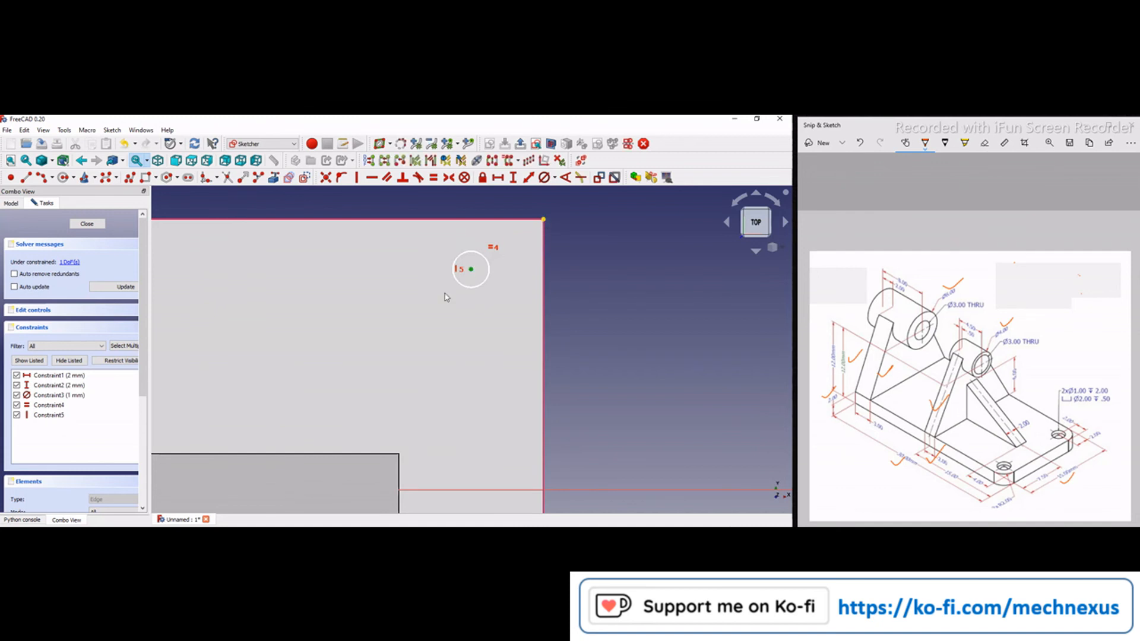
{"action": "left_click", "coordinate": [543, 219]}
{"action": "left_click", "coordinate": [513, 177]}
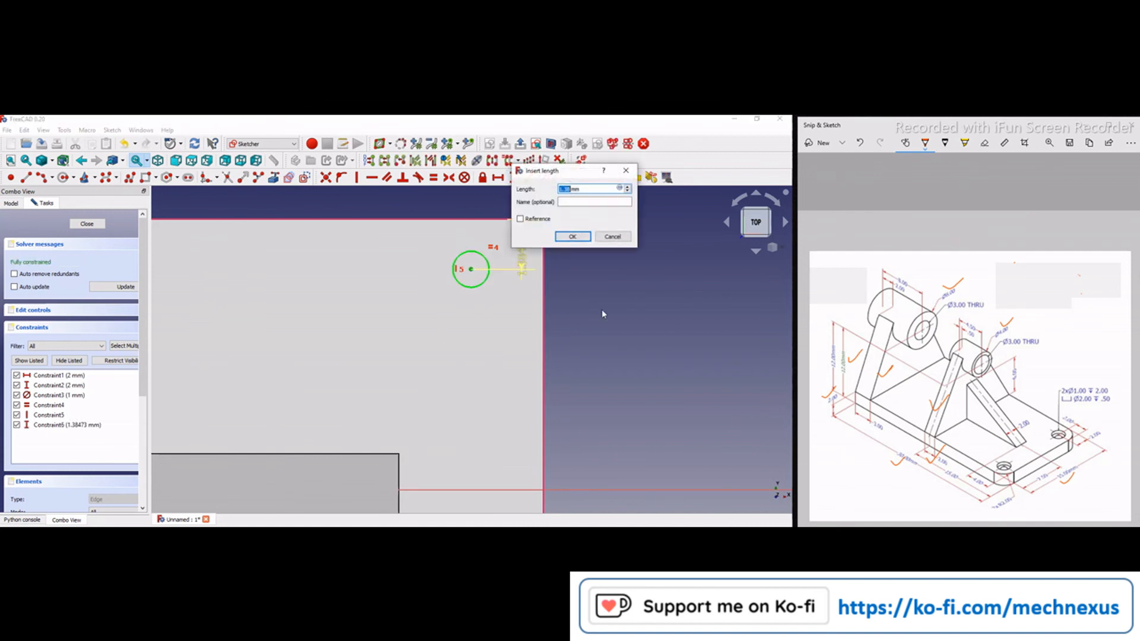
{"action": "type", "text": "2"}
{"action": "key", "text": "Return"}
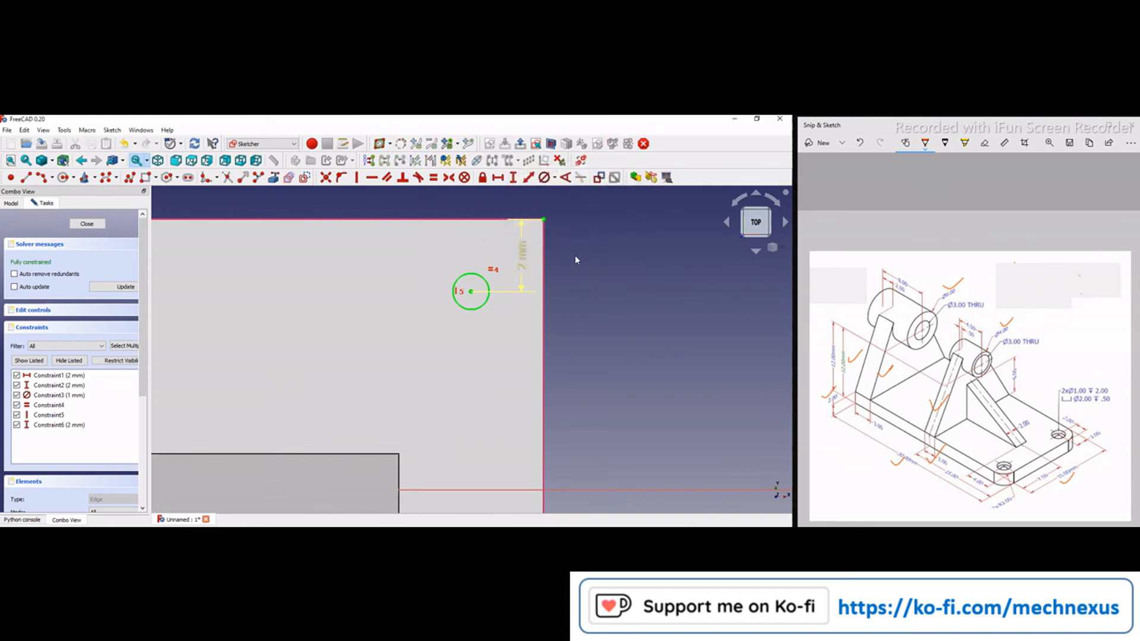
{"action": "scroll", "coordinate": [481, 263], "scroll_direction": "down", "scroll_amount": 2}
{"action": "scroll", "coordinate": [477, 267], "scroll_direction": "down", "scroll_amount": 2}
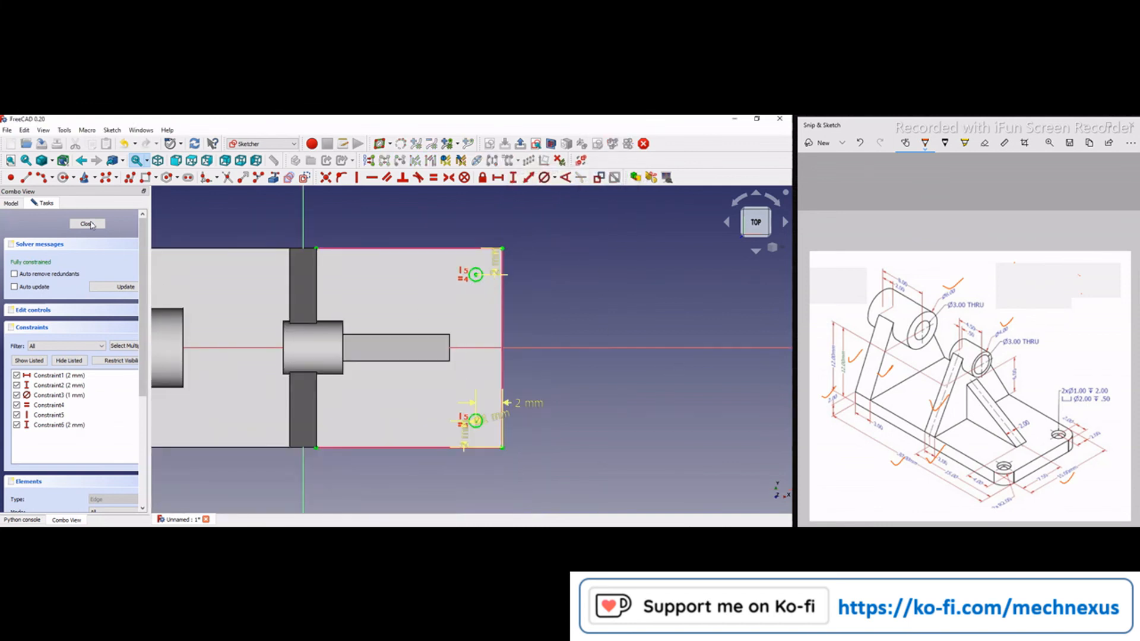
{"action": "key", "text": "Escape"}
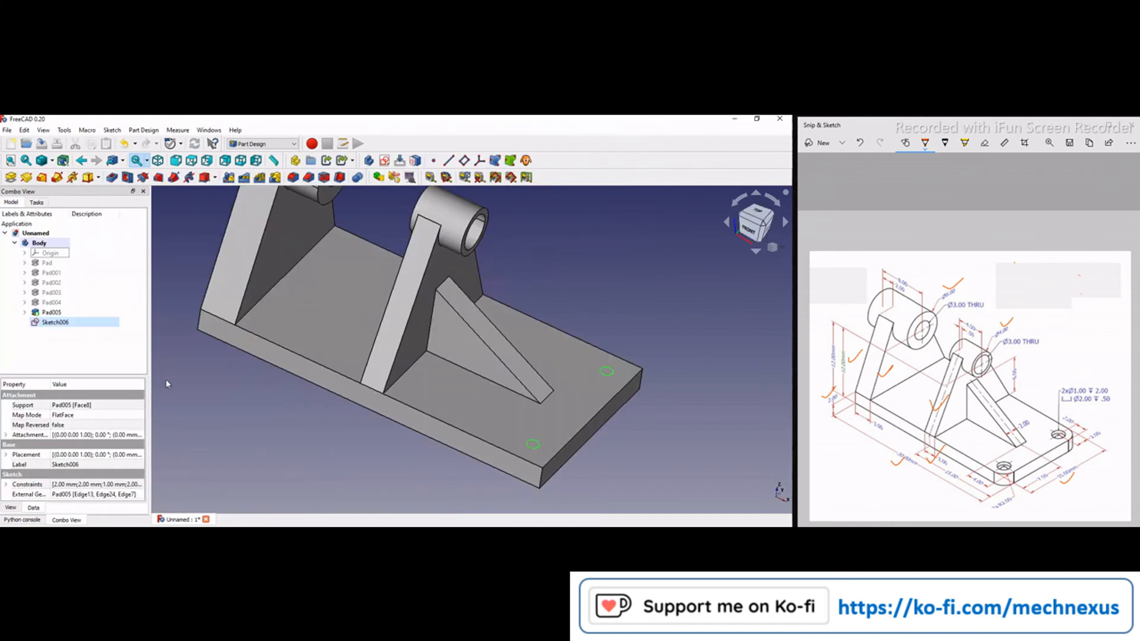
- Create a Hole feature from the two-circle sketch with a 1 mm diameter and a Counterbore cut
{"action": "left_click", "coordinate": [126, 178]}
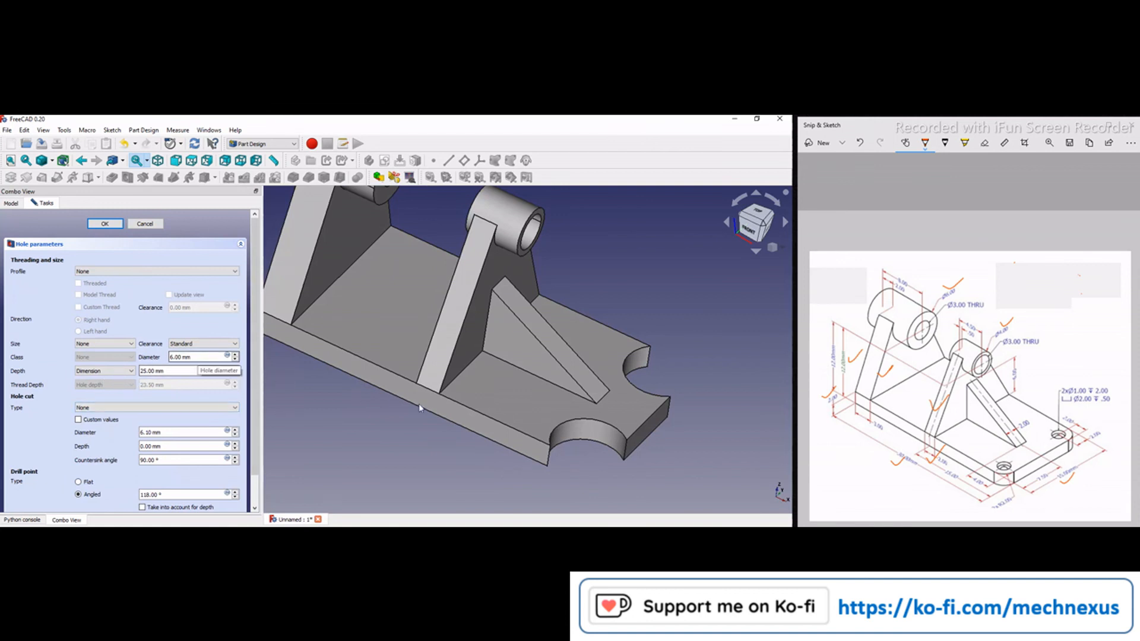
{"action": "left_click_drag", "start_coordinate": [207, 358], "coordinate": [92, 349]}
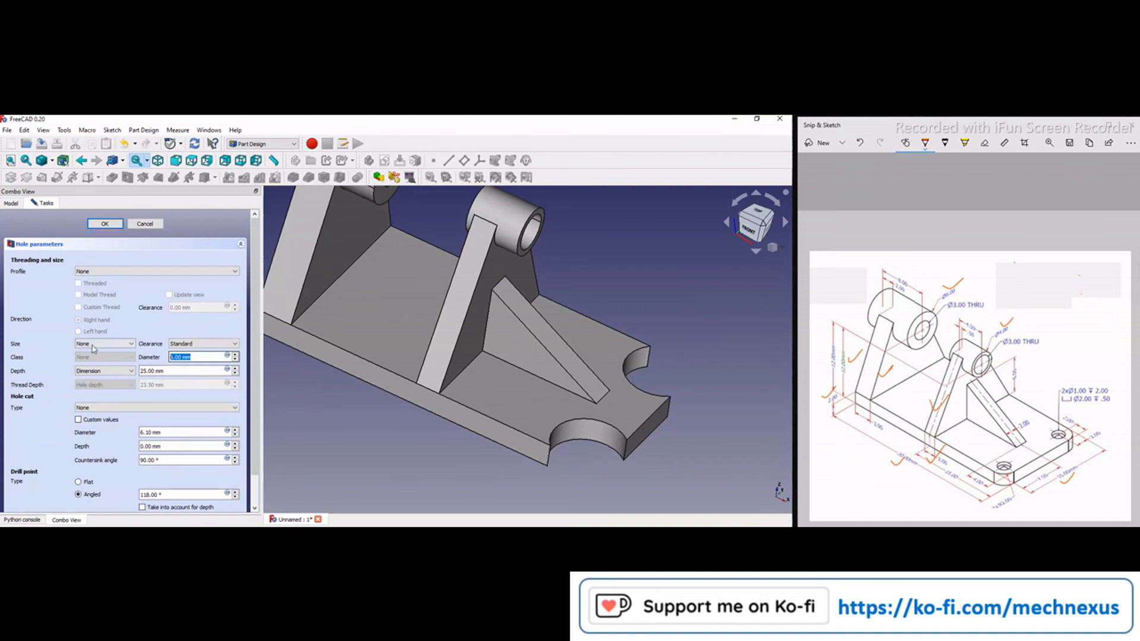
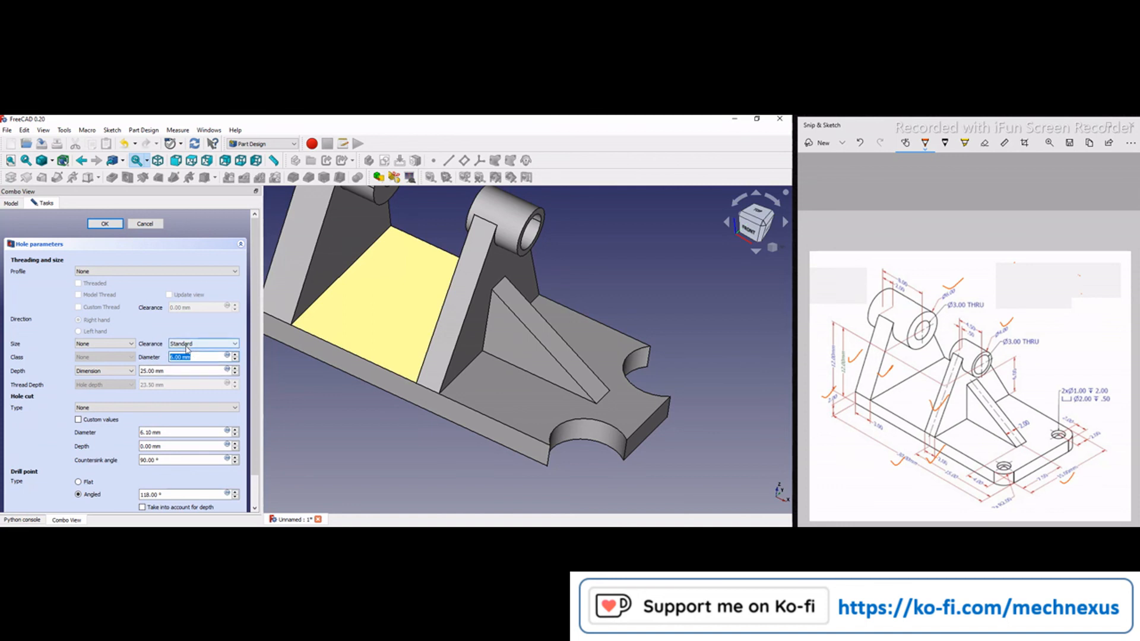
{"action": "type", "text": "1"}
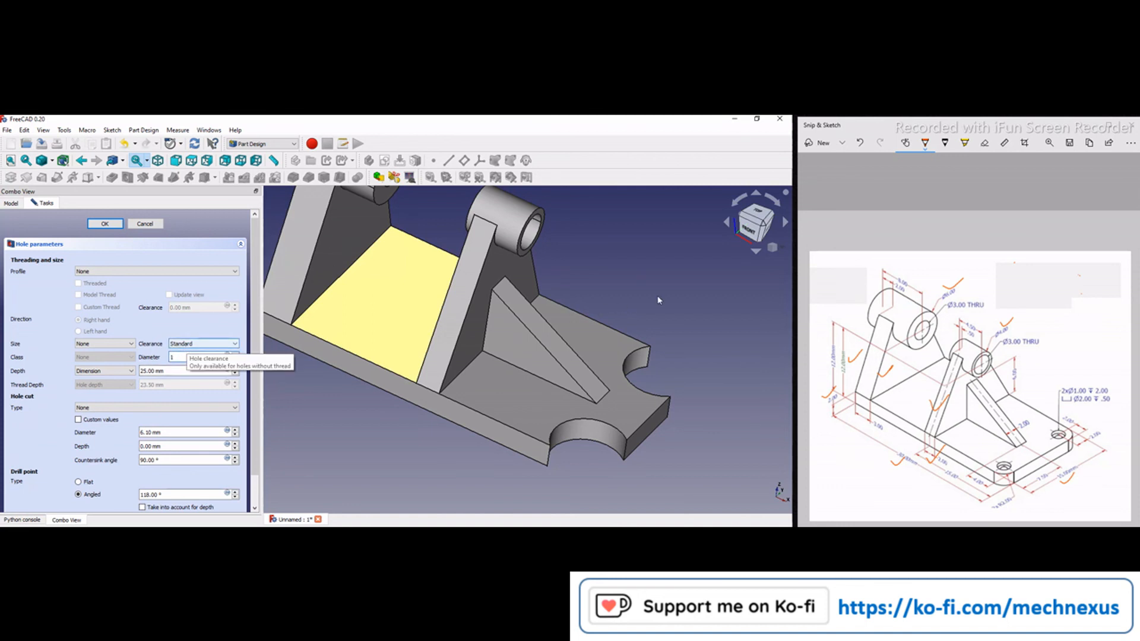
{"action": "left_click", "coordinate": [102, 410]}
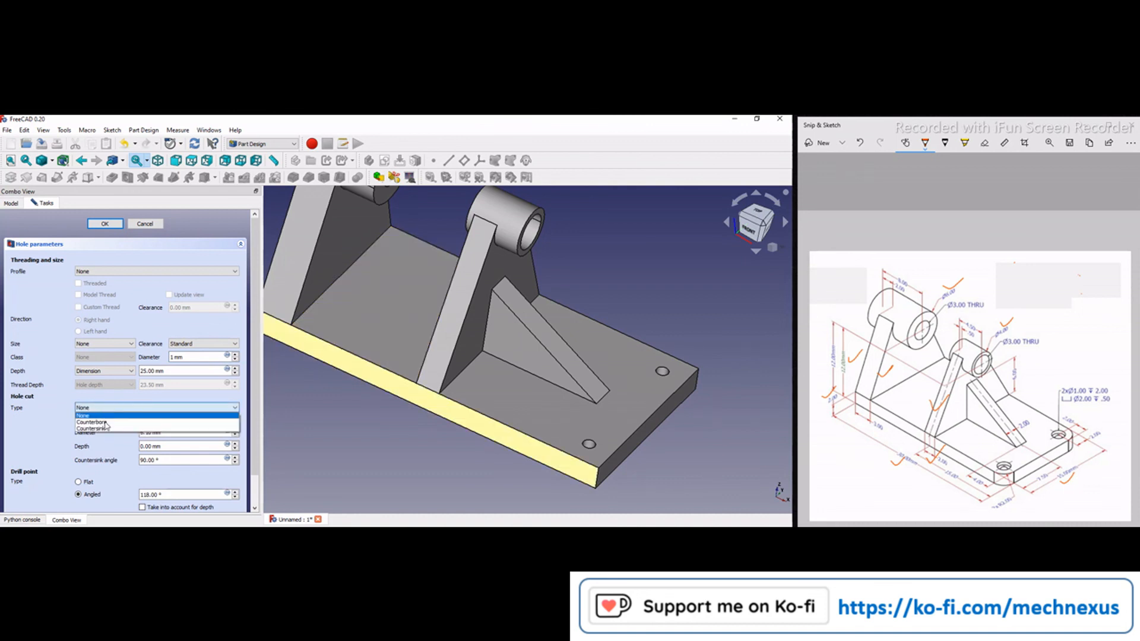
{"action": "left_click", "coordinate": [106, 422]}
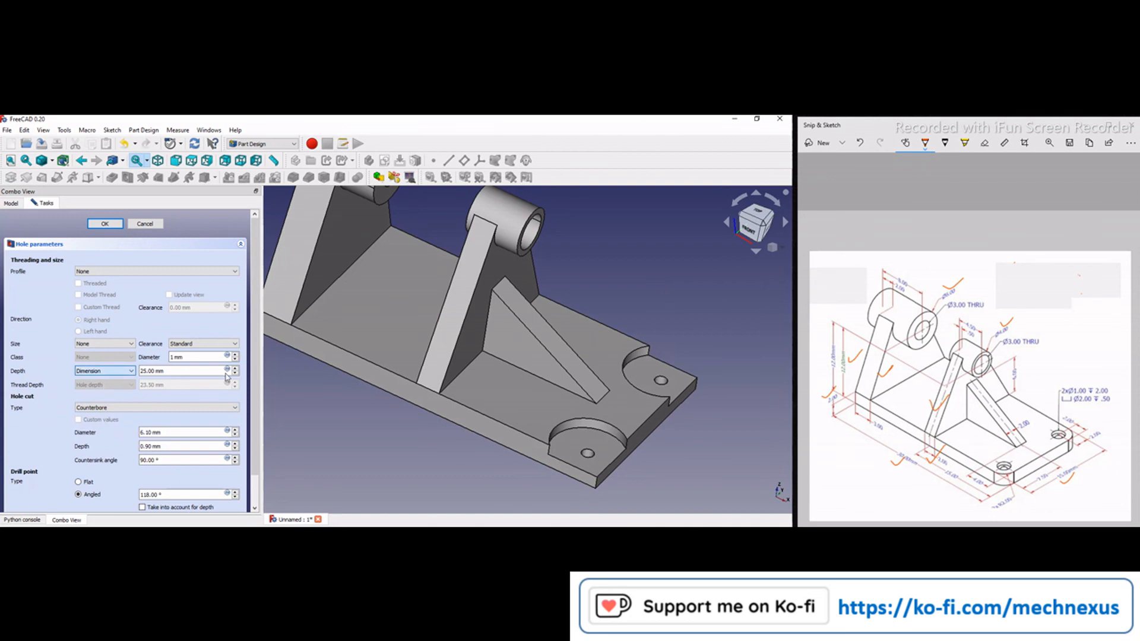
- Set the hole depth to Through all, with a 2 mm counterbore diameter and a 0.5 mm counterbore depth
{"action": "triple_click", "coordinate": [183, 432]}
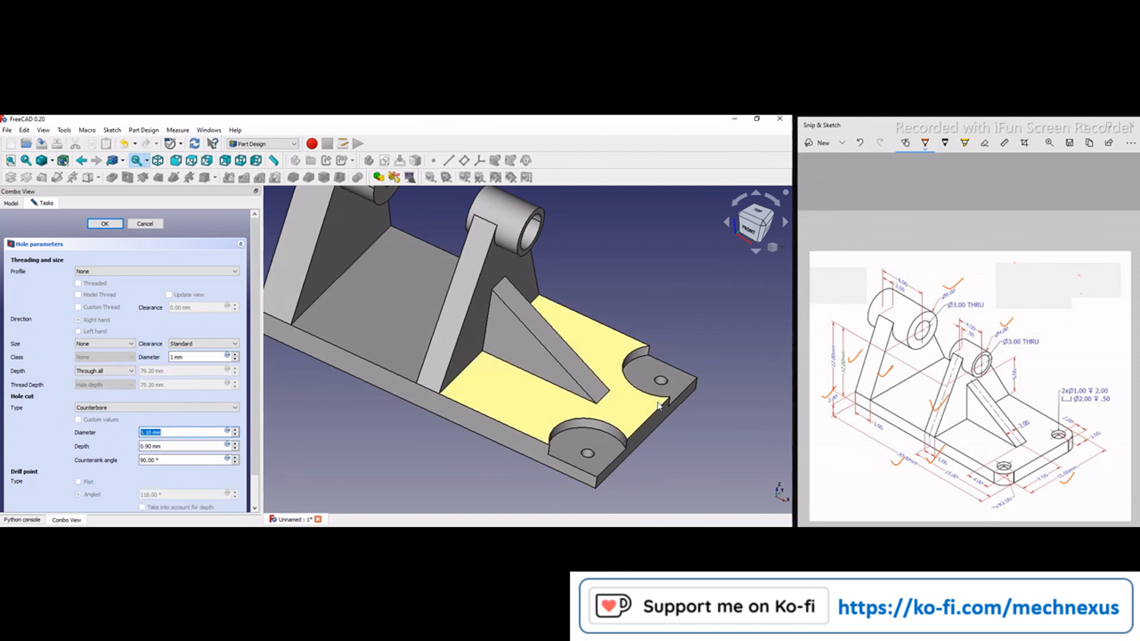
{"action": "type", "text": "2"}
{"action": "key", "text": "Tab"}
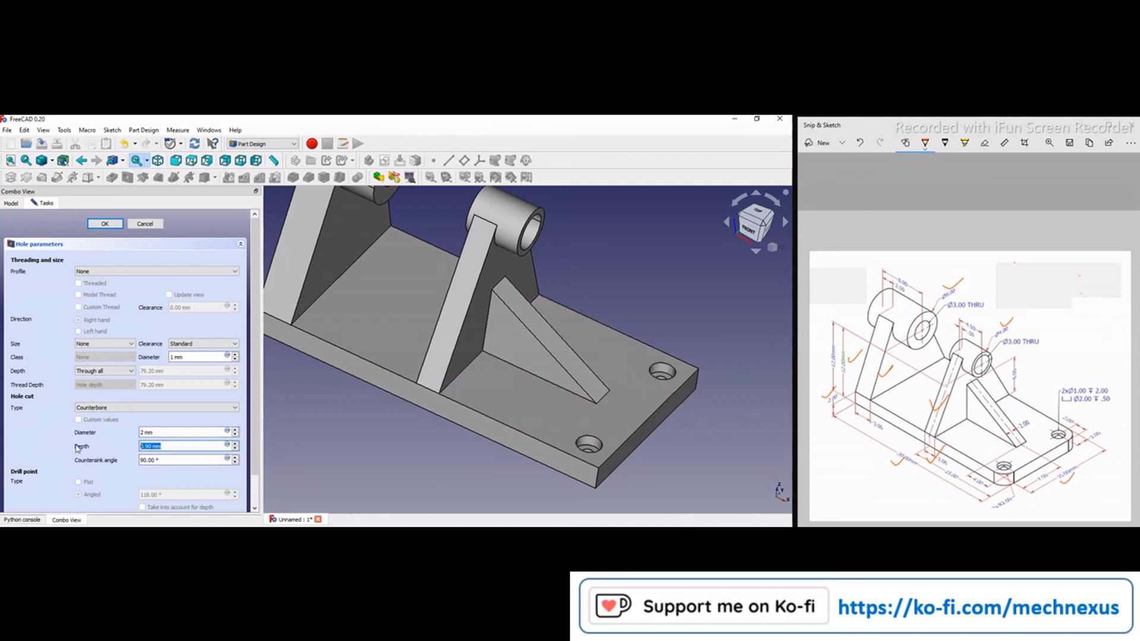
{"action": "type", "text": "0.5"}
{"action": "key", "text": "Return"}
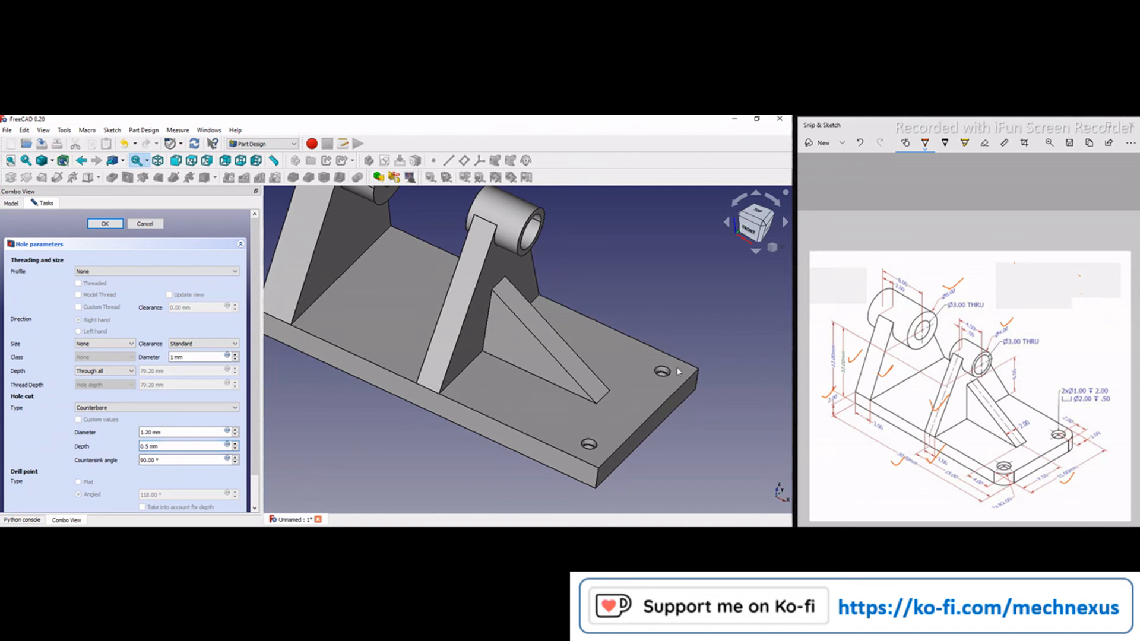
- Inspect the counterbores, reset their diameter to 2 mm and finish the Hole feature
{"action": "scroll", "coordinate": [679, 371], "scroll_direction": "up", "scroll_amount": 5}
{"action": "middle_click_drag", "start_coordinate": [624, 408], "coordinate": [623, 412]}
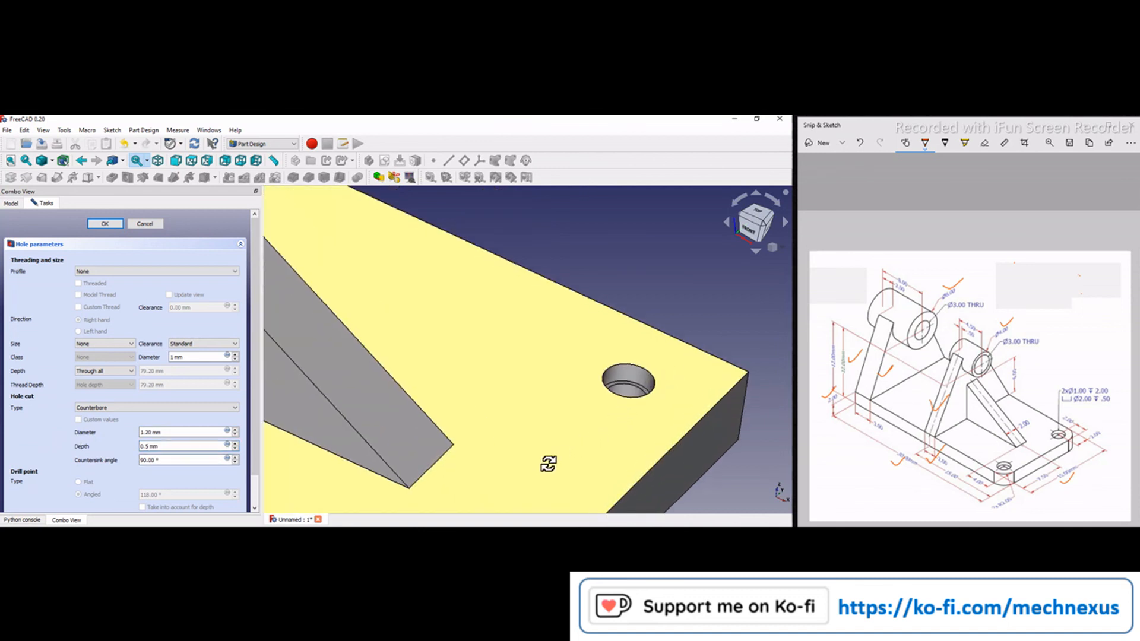
{"action": "middle_click_drag", "start_coordinate": [548, 464], "coordinate": [354, 334]}
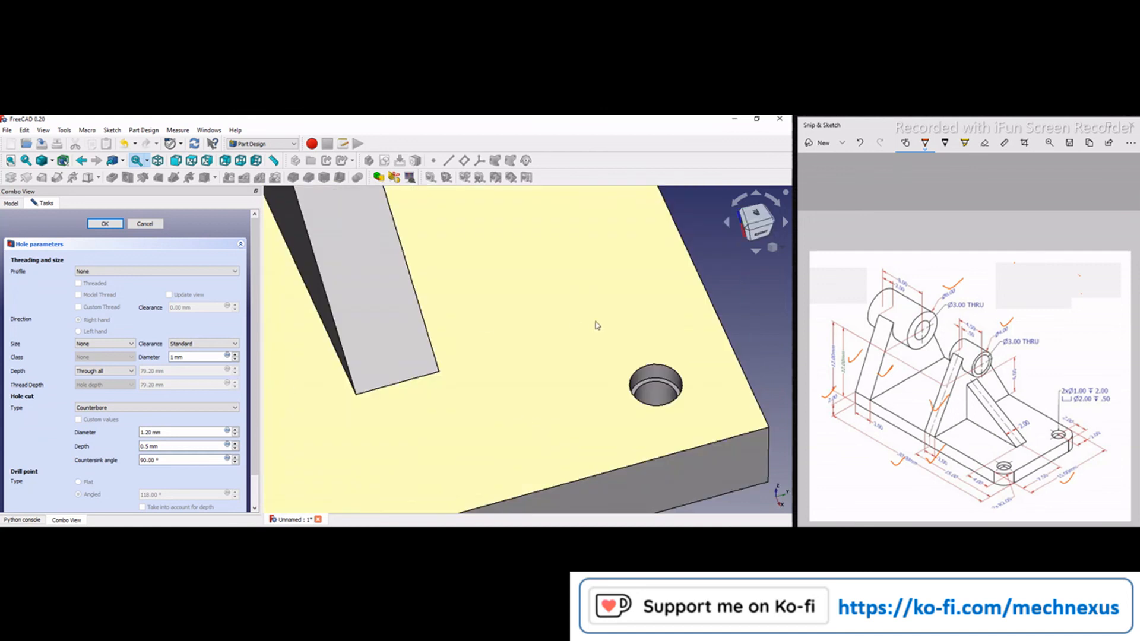
{"action": "scroll", "coordinate": [597, 325], "scroll_direction": "down", "scroll_amount": 3}
{"action": "left_click_drag", "start_coordinate": [168, 436], "coordinate": [91, 435]}
{"action": "type", "text": "2"}
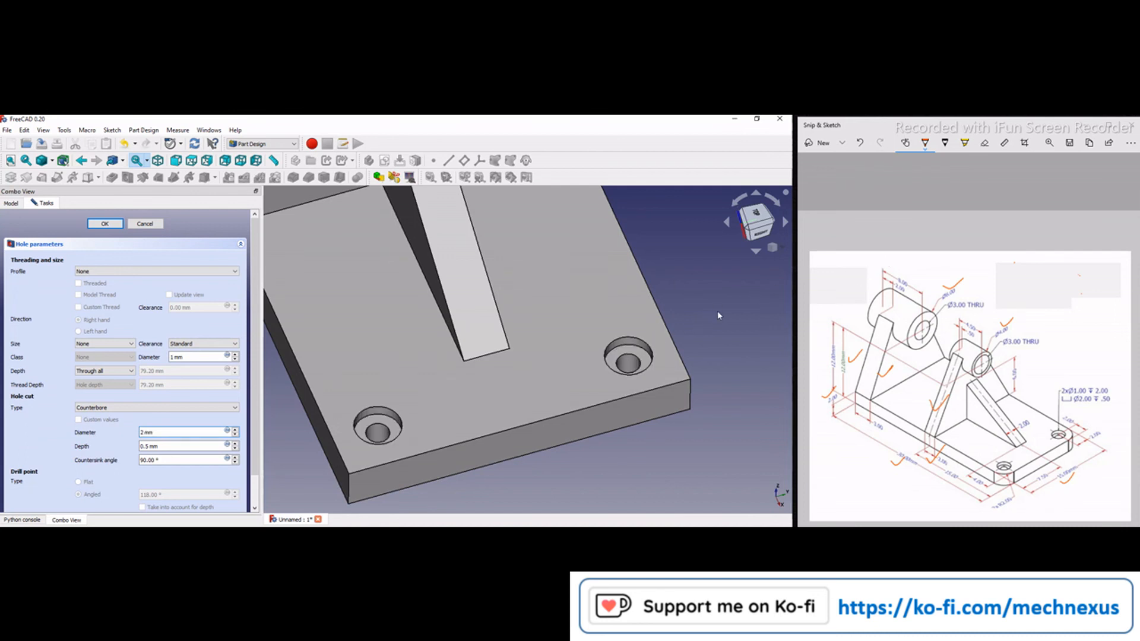
{"action": "scroll", "coordinate": [717, 312], "scroll_direction": "down", "scroll_amount": 3}
{"action": "left_click", "coordinate": [150, 447]}
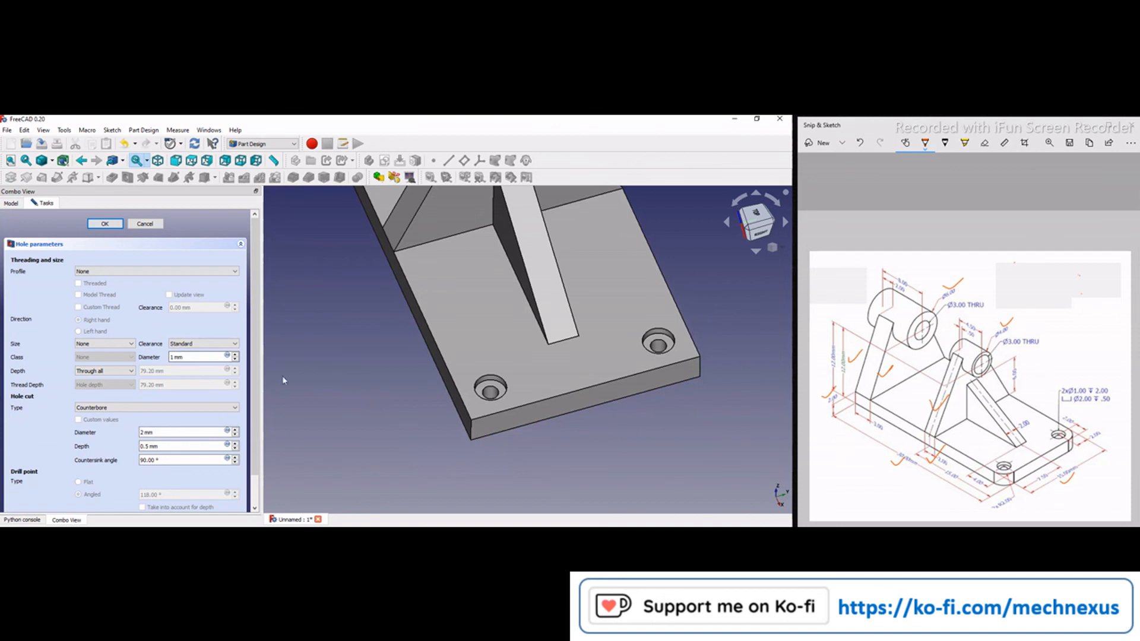
{"action": "scroll", "coordinate": [284, 380], "scroll_direction": "down", "scroll_amount": 2}
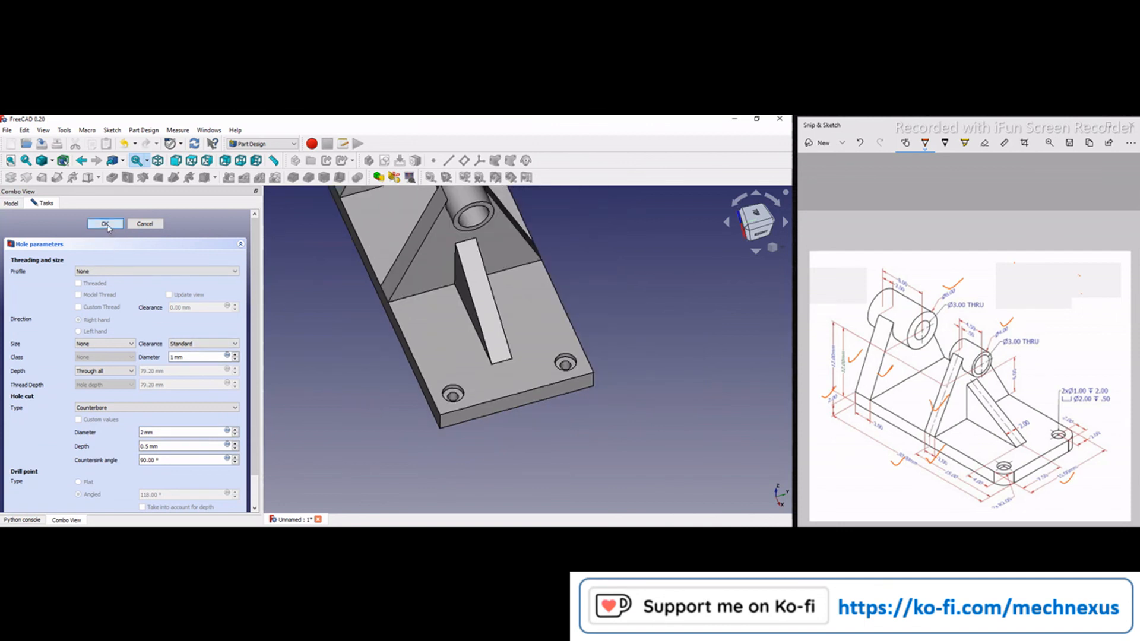
{"action": "left_click", "coordinate": [105, 224]}
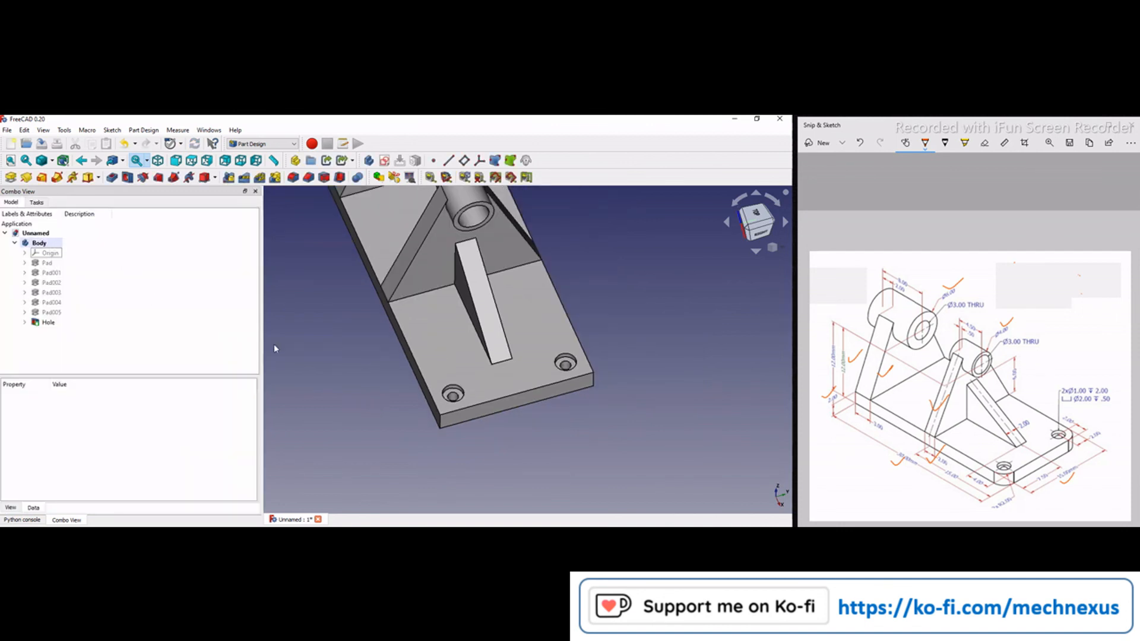
- Tick off the base's corner radius dimension on the reference drawing in Snip & Sketch and return to FreeCAD
{"action": "left_click", "coordinate": [772, 248]}
{"action": "left_click", "coordinate": [758, 276]}
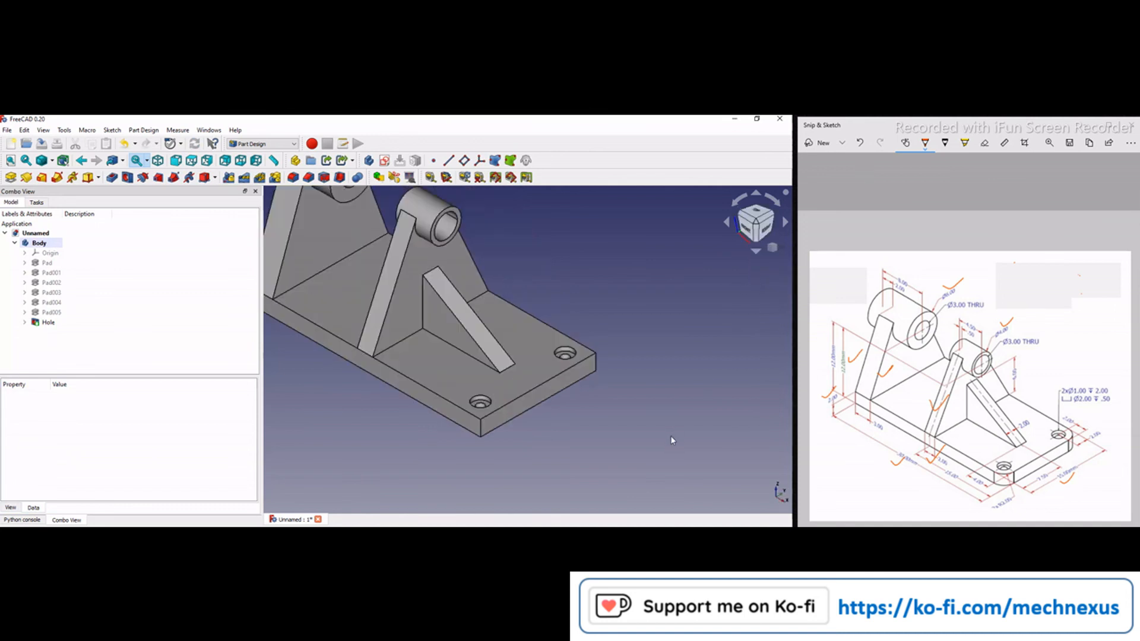
{"action": "scroll", "coordinate": [672, 441], "scroll_direction": "down", "scroll_amount": 3}
{"action": "scroll", "coordinate": [582, 358], "scroll_direction": "up", "scroll_amount": 3}
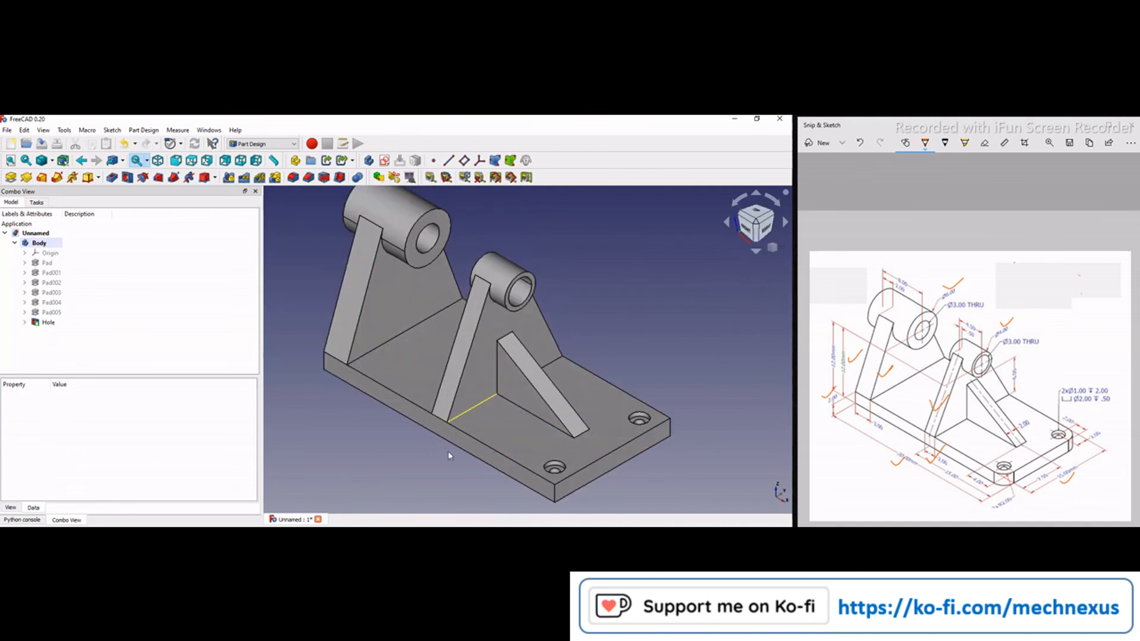
{"action": "middle_click_drag", "start_coordinate": [538, 488], "coordinate": [504, 486]}
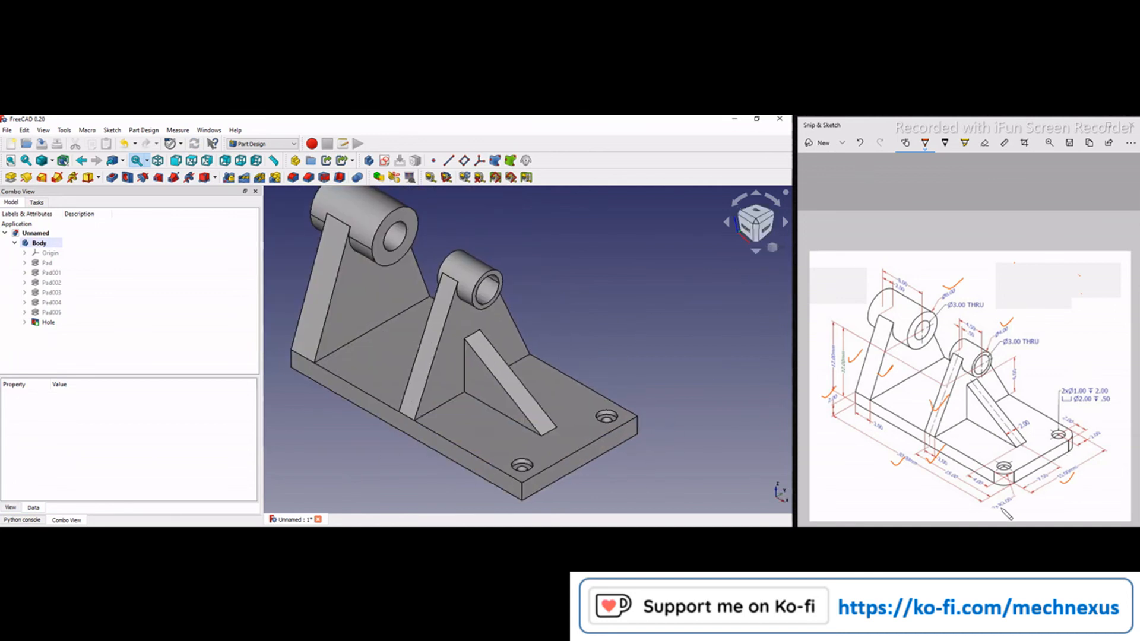
{"action": "left_click", "coordinate": [1002, 500]}
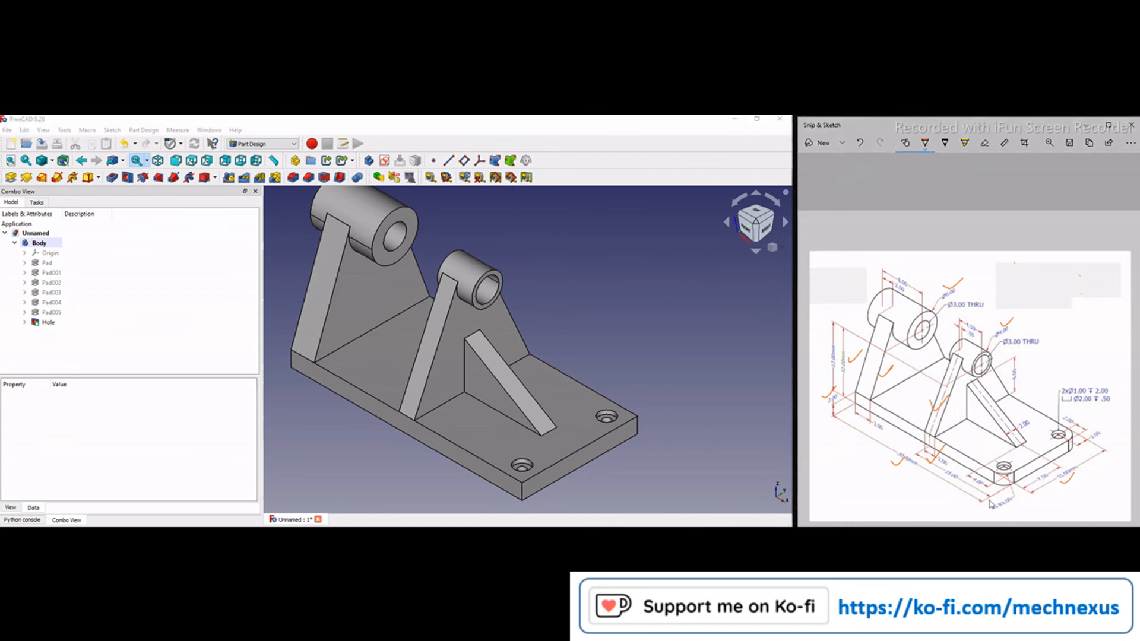
{"action": "left_click", "coordinate": [612, 493]}
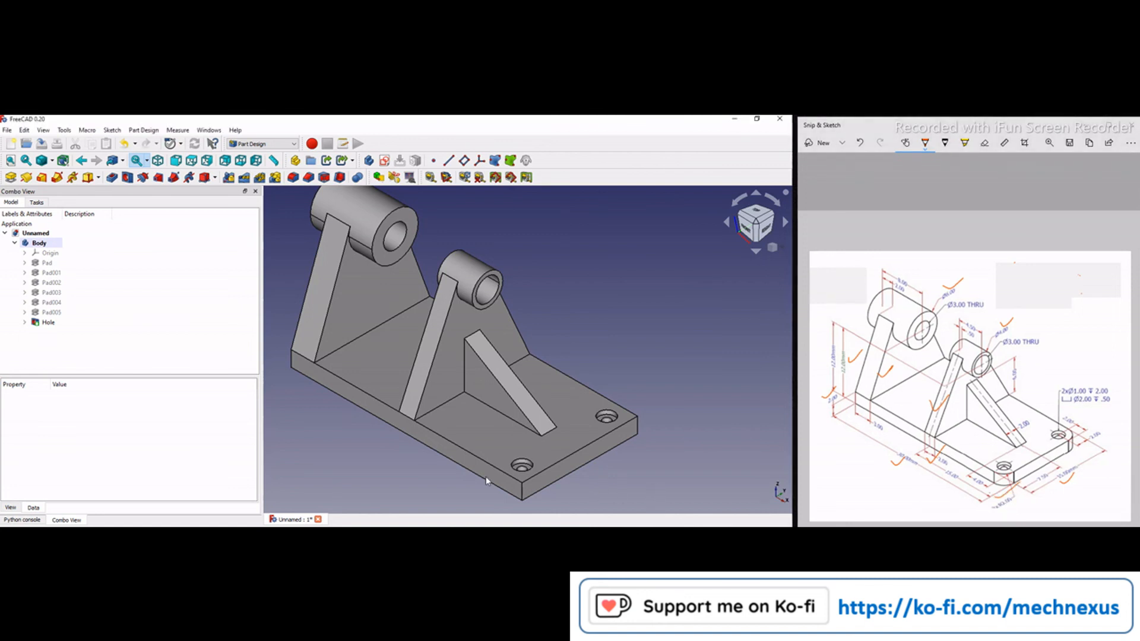
- Fillet the two vertical corner edges at the base's free end with a 2 mm radius
{"action": "left_click", "coordinate": [522, 490]}
{"action": "left_click", "coordinate": [294, 178]}
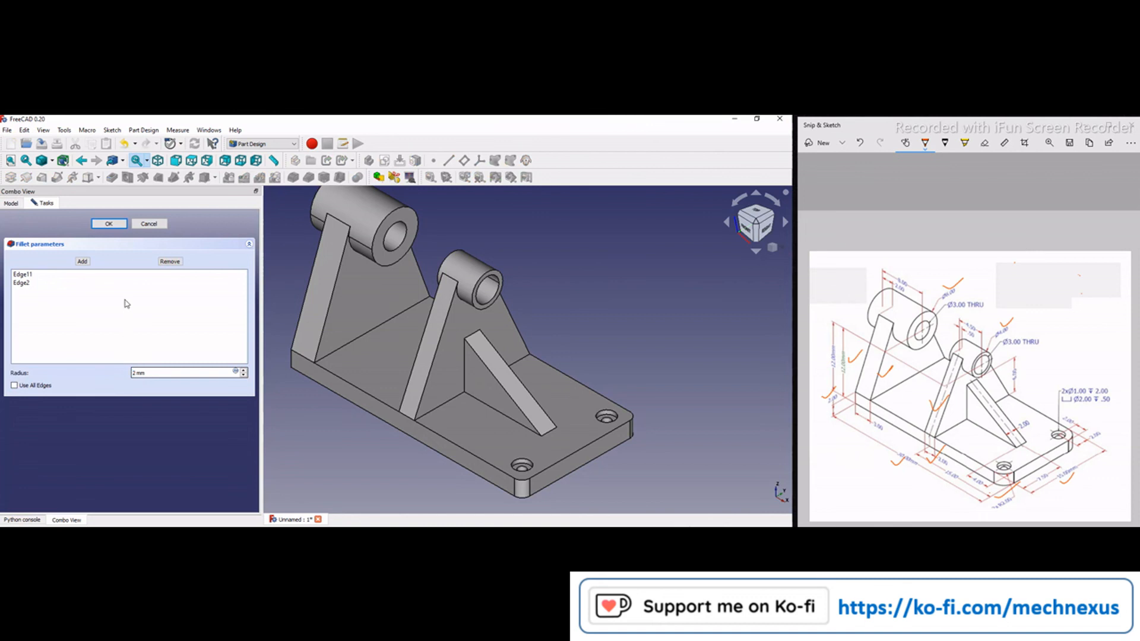
{"action": "type", "text": "2"}
{"action": "left_click", "coordinate": [623, 333]}
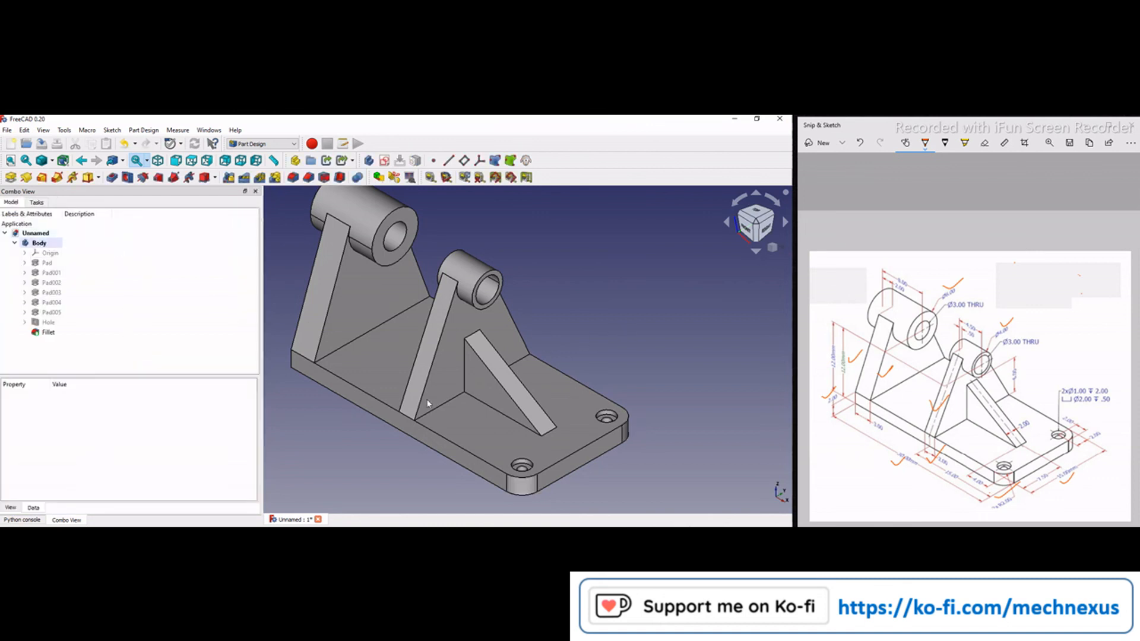
- Narrow the model tree area to give the 3D view more room
{"action": "scroll", "coordinate": [390, 383], "scroll_direction": "down", "scroll_amount": 2}
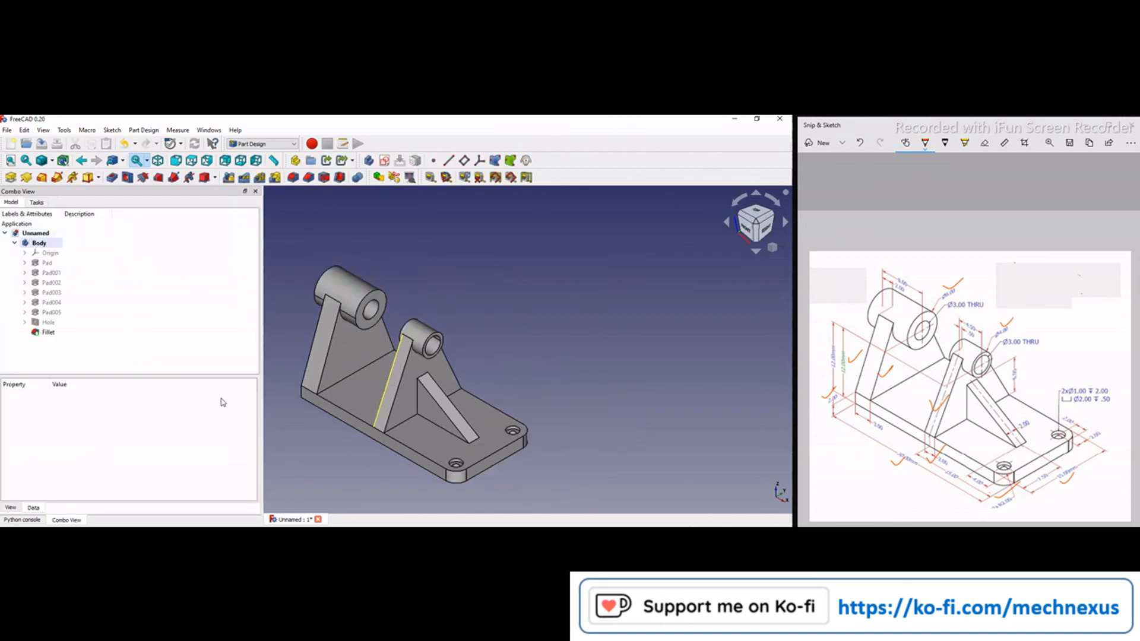
{"action": "scroll", "coordinate": [386, 383], "scroll_direction": "up", "scroll_amount": 2}
{"action": "left_click_drag", "start_coordinate": [262, 409], "coordinate": [120, 381]}
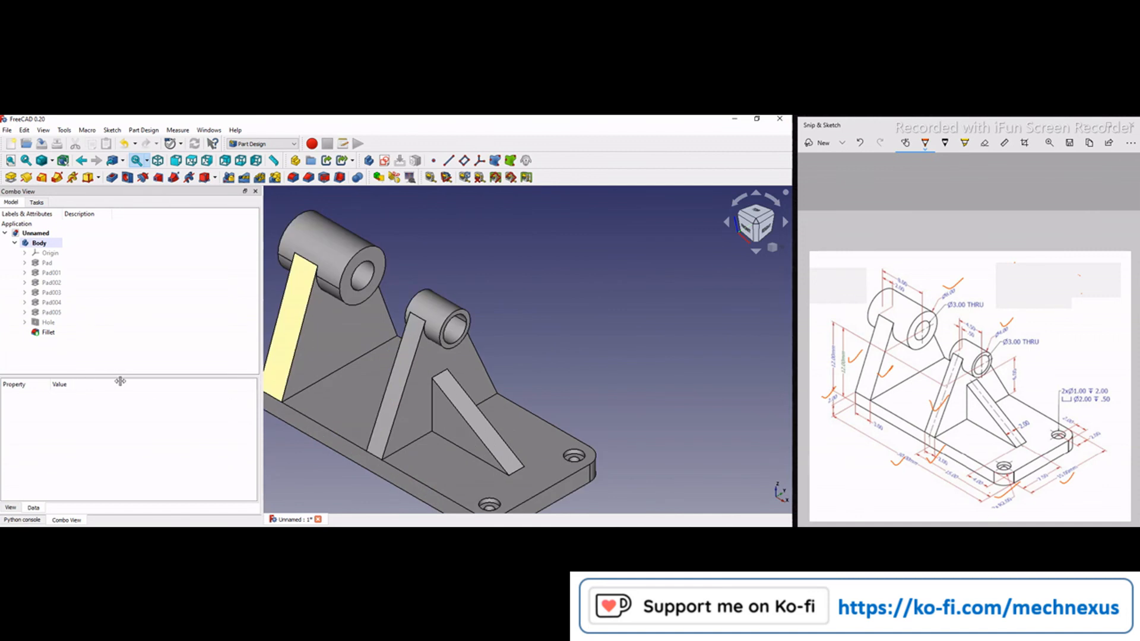
{"action": "scroll", "coordinate": [599, 315], "scroll_direction": "down", "scroll_amount": 1}
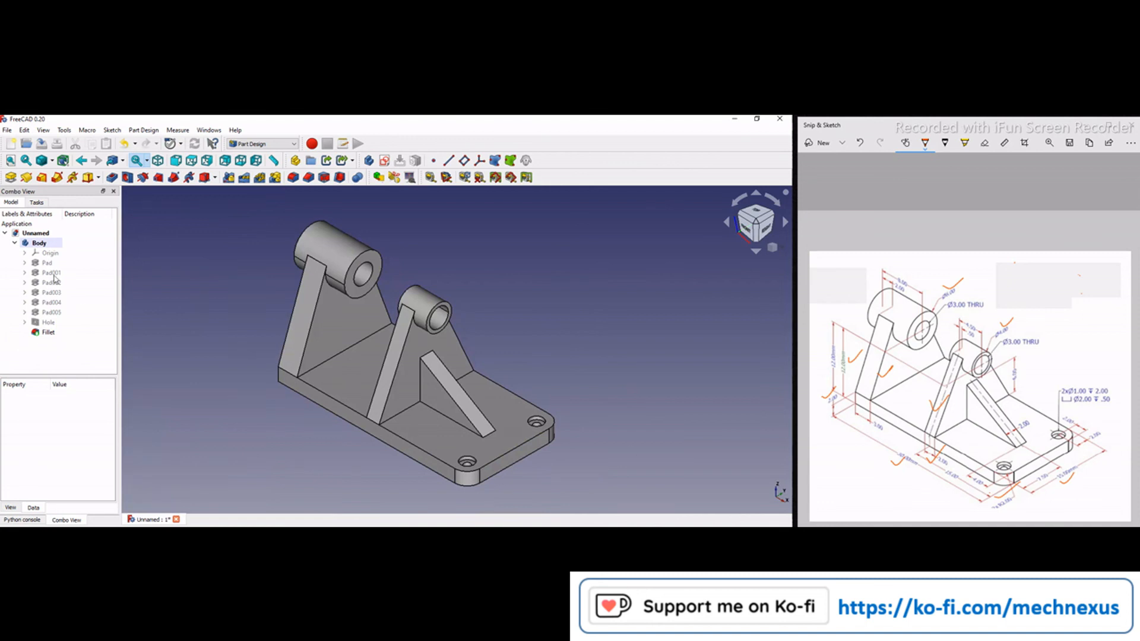
- Open the body's appearance settings and pick the basic color #aaaa7f as its shape color
{"action": "left_click", "coordinate": [42, 244]}
{"action": "right_click", "coordinate": [39, 243]}
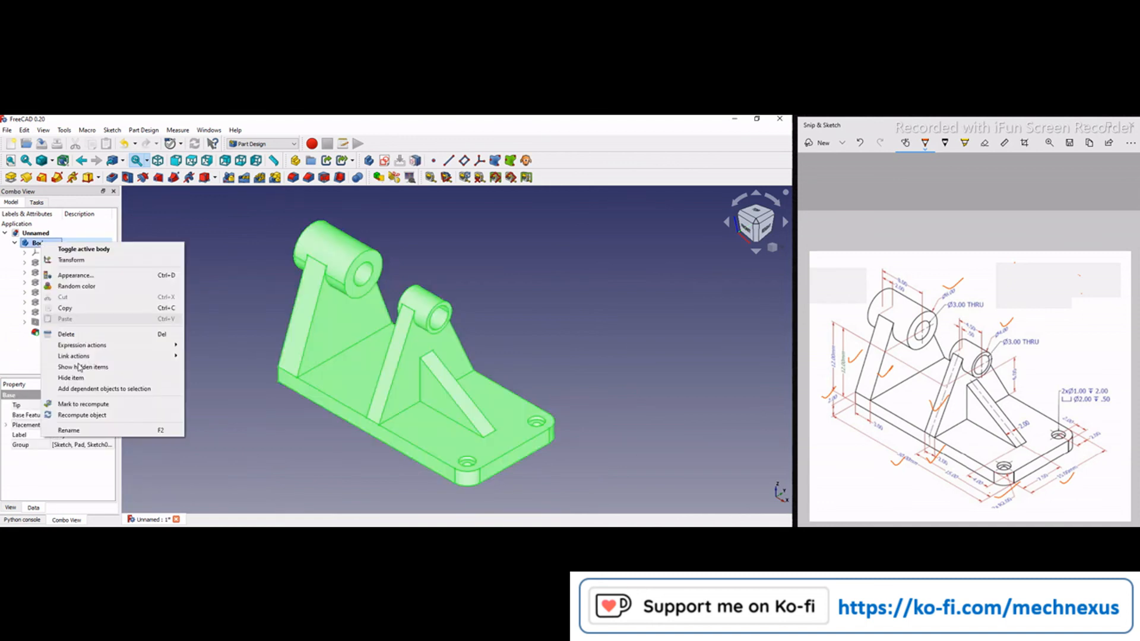
{"action": "left_click", "coordinate": [75, 275]}
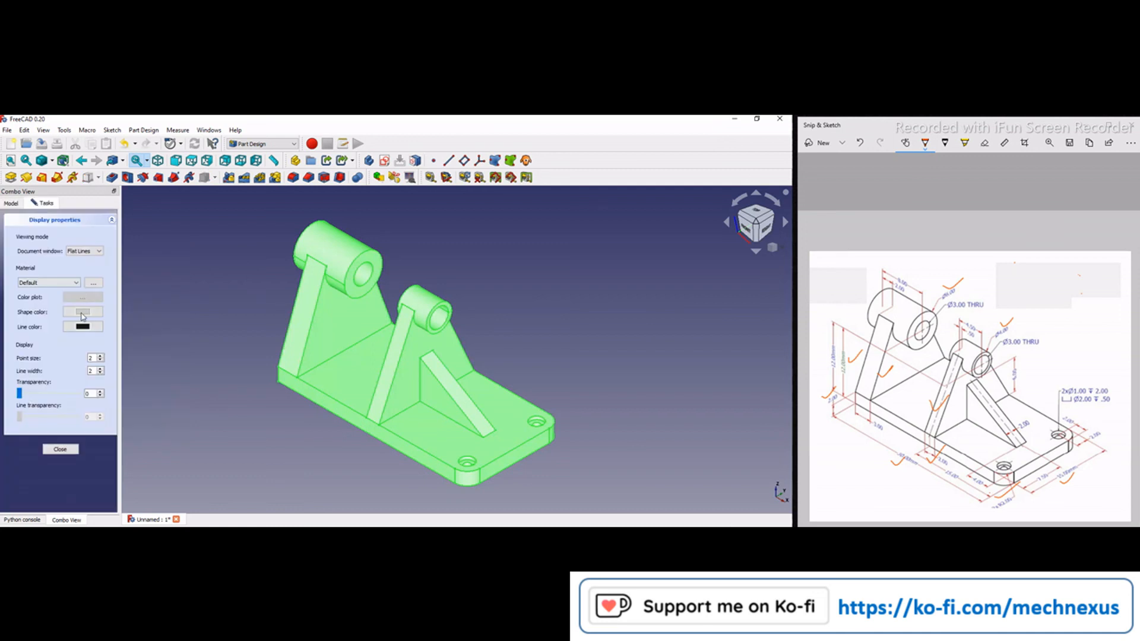
{"action": "left_click", "coordinate": [82, 312]}
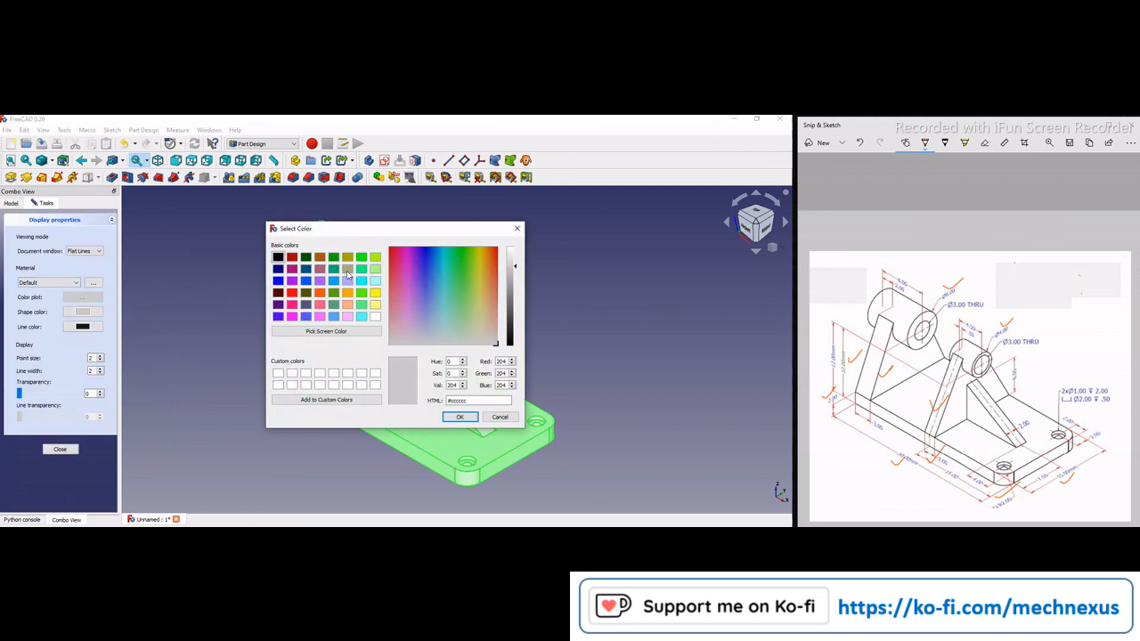
{"action": "left_click", "coordinate": [348, 270]}
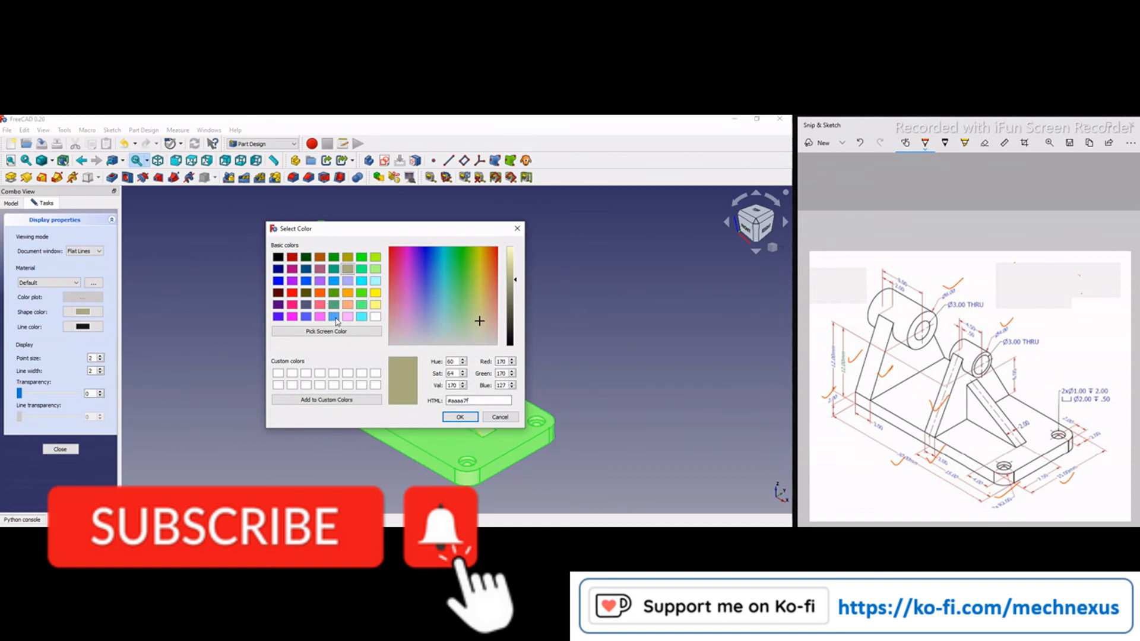